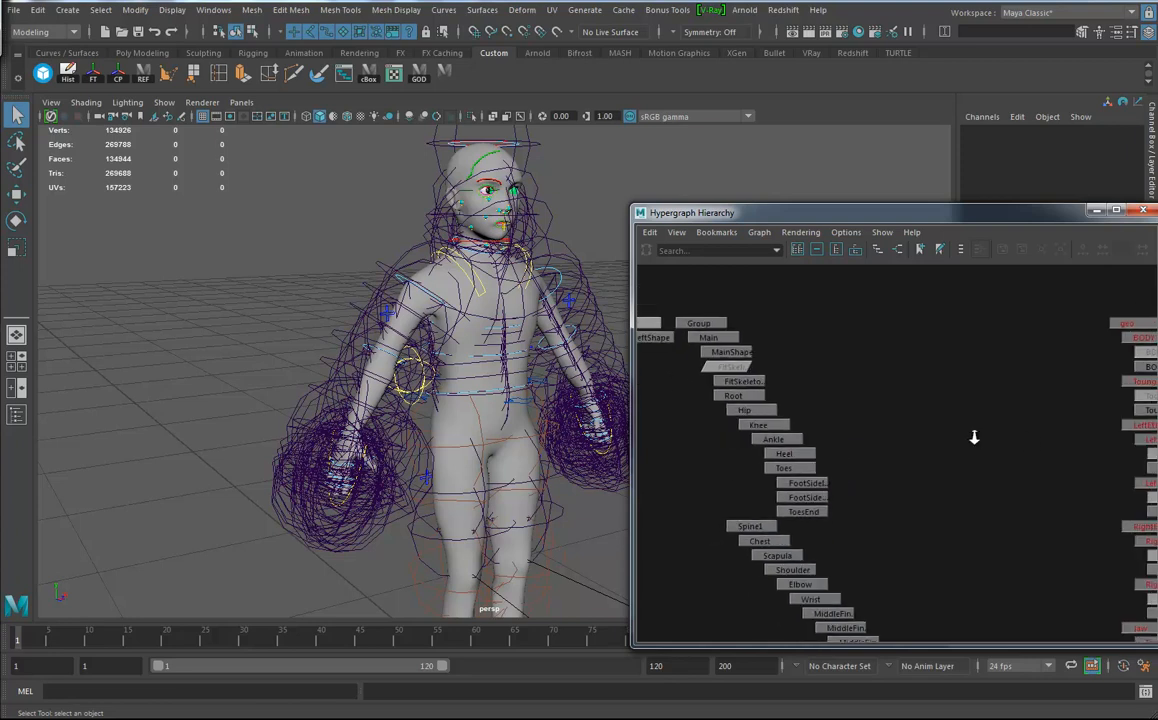
# Step: Set the joint display size to 0.23 to shrink the oversized rig joints
pyautogui.keyDown('alt'); pyautogui.moveTo(988, 416); pyautogui.dragTo(1025, 393, button='middle'); pyautogui.keyUp('alt')
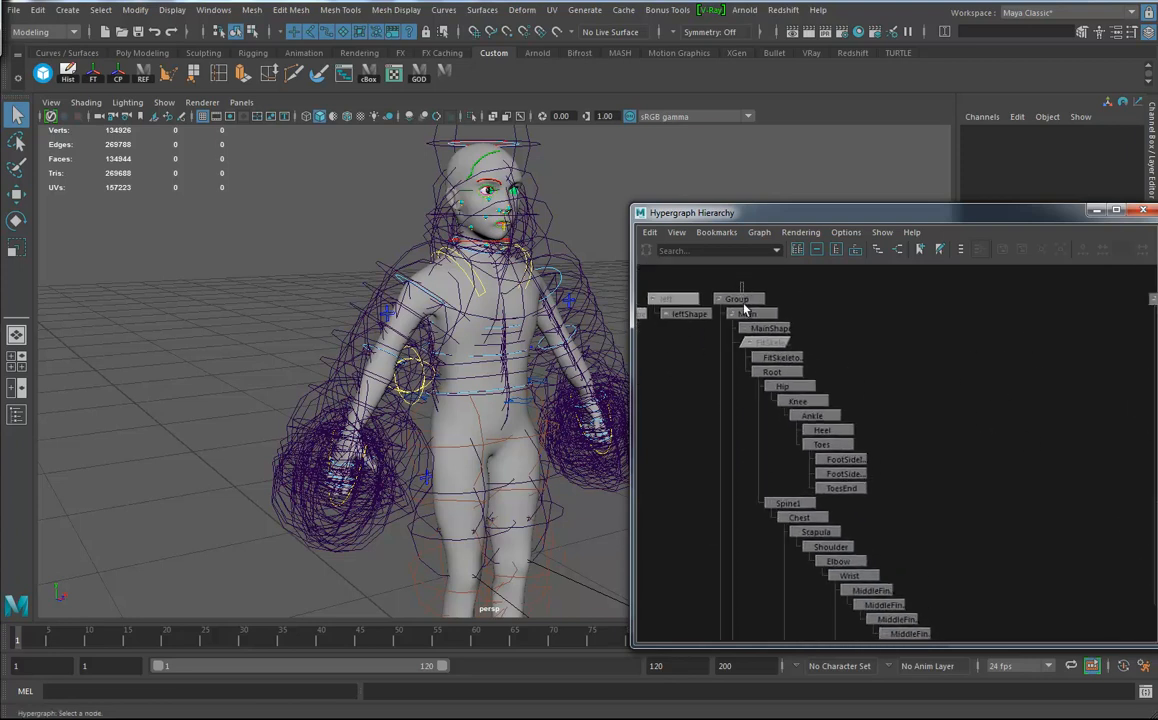
pyautogui.click(780, 357)
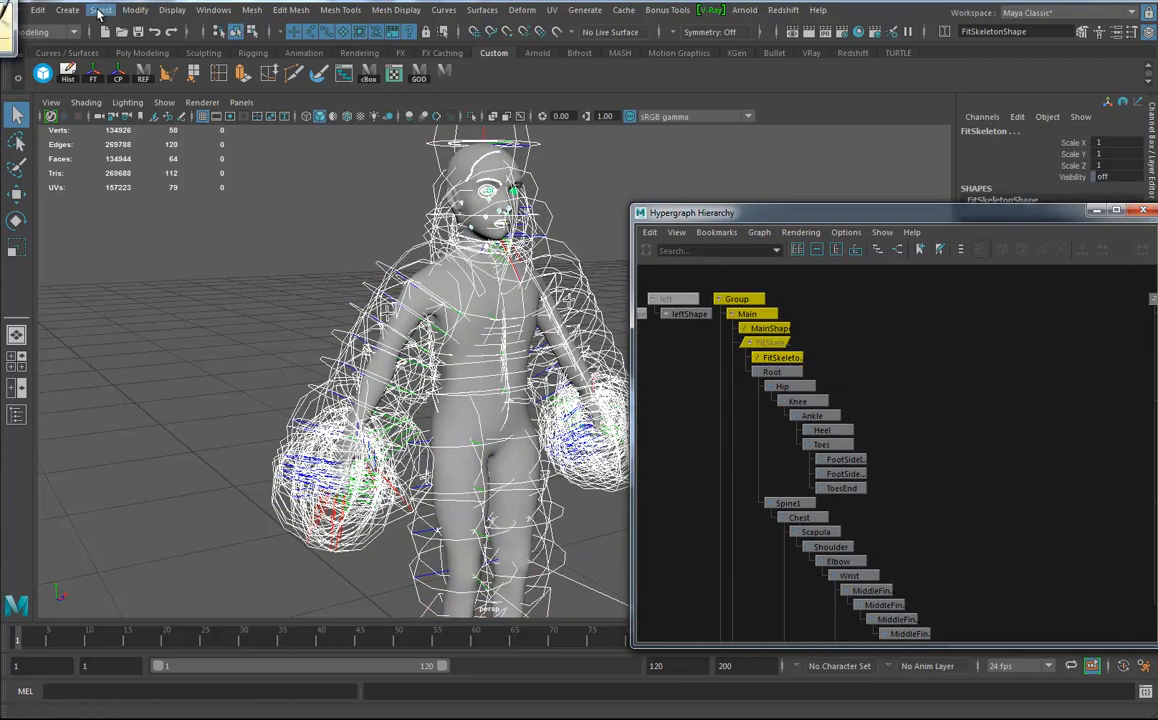
pyautogui.click(172, 10)
pyautogui.moveTo(212, 176)
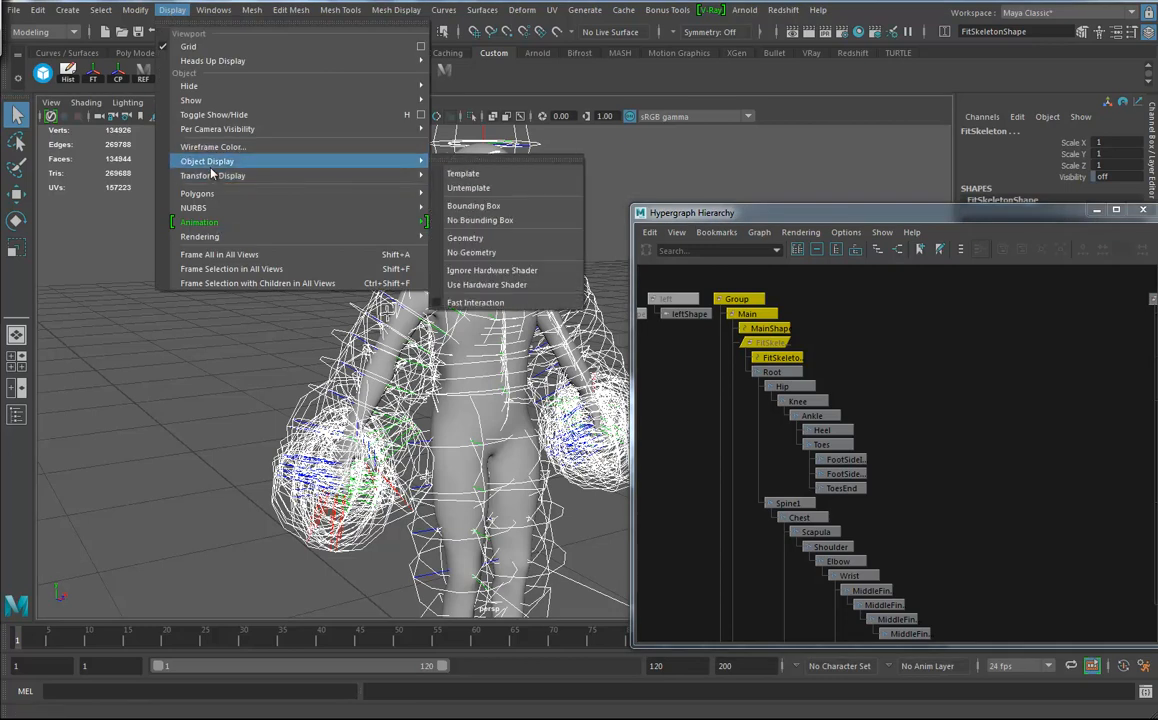
pyautogui.moveTo(380, 221)
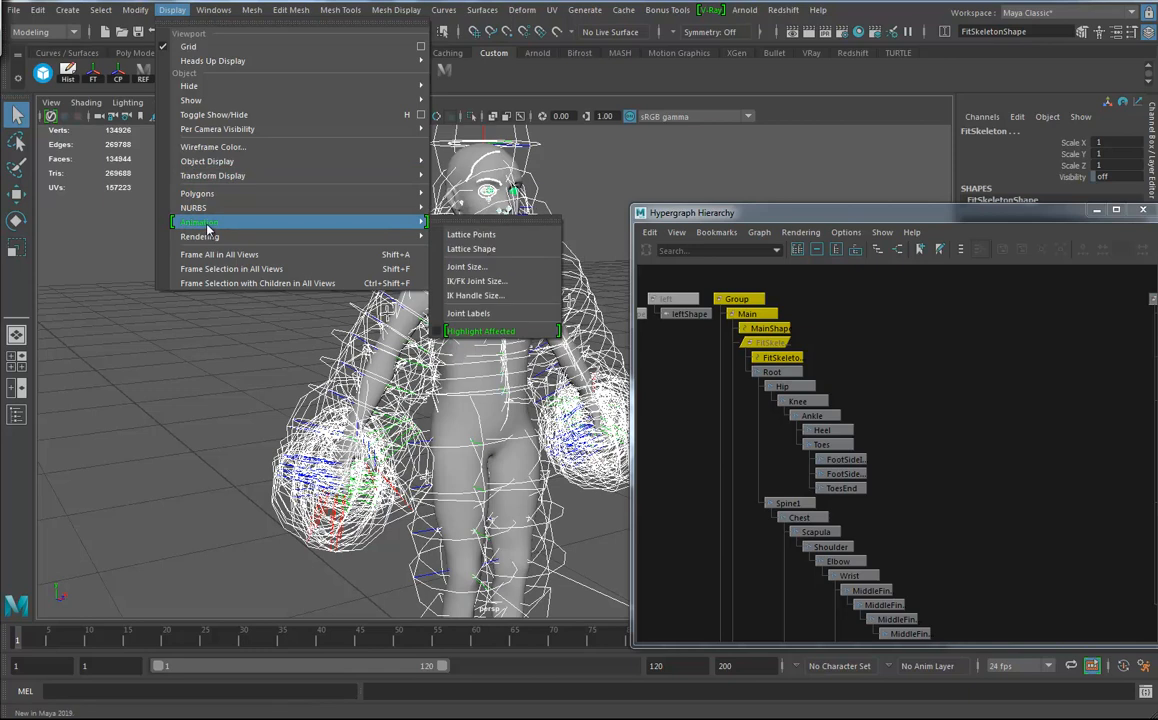
pyautogui.click(476, 267)
pyautogui.moveTo(549, 277); pyautogui.dragTo(530, 277)
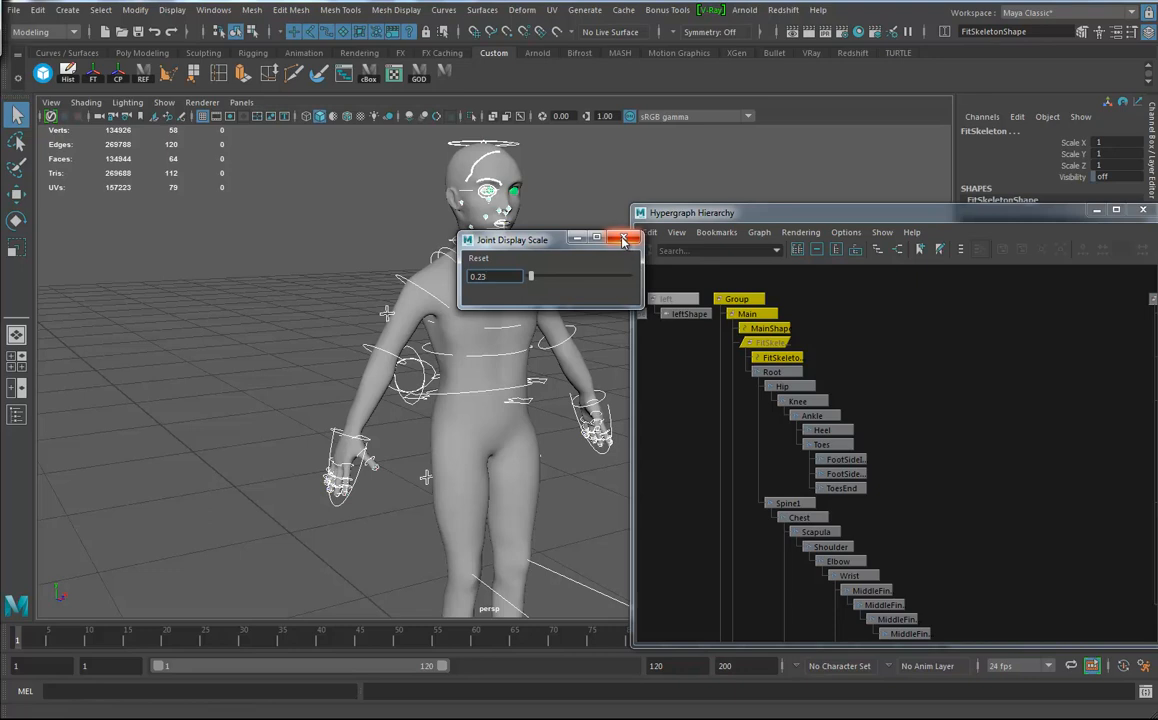
pyautogui.click(624, 238)
# Step: Turn on X-ray joints in the perspective view to show the skeleton through the body mesh
pyautogui.keyDown('alt'); pyautogui.moveTo(533, 364); pyautogui.dragTo(475, 384); pyautogui.keyUp('alt')
pyautogui.click(520, 116)
pyautogui.keyDown('alt'); pyautogui.moveTo(487, 458); pyautogui.dragTo(399, 390); pyautogui.keyUp('alt')
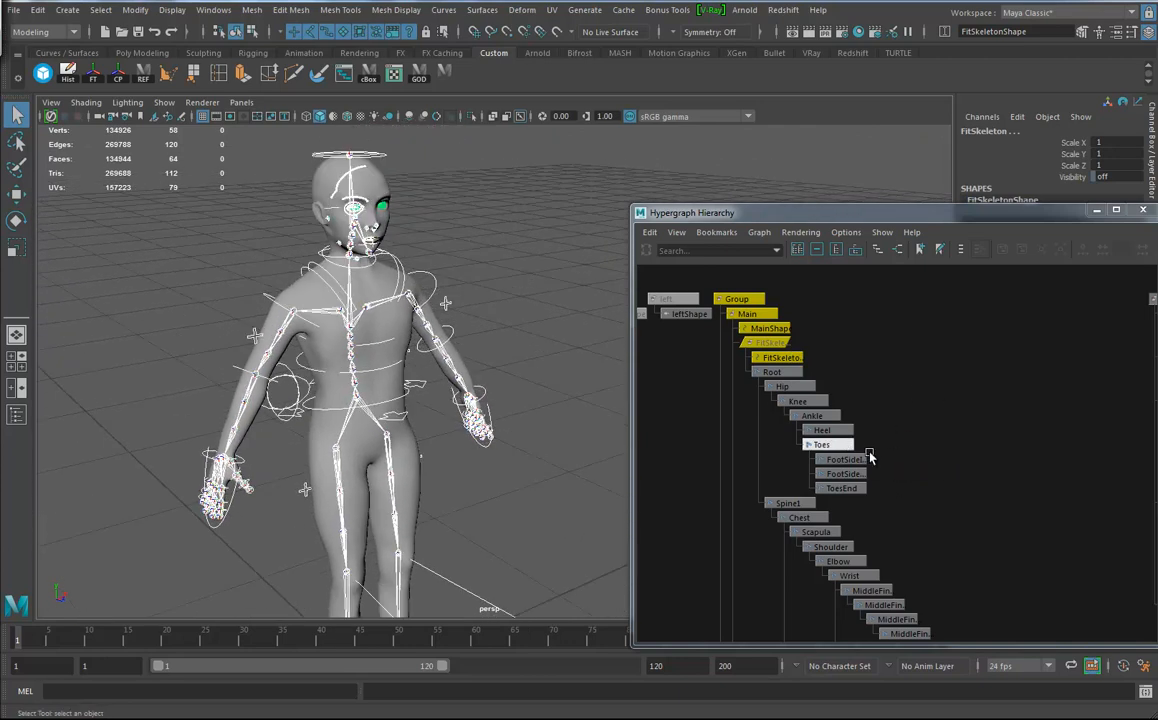
# Step: Locate the geo group in the Hypergraph hierarchy and select it
pyautogui.scroll(-1, 847, 446)
pyautogui.keyDown('alt'); pyautogui.moveTo(898, 441); pyautogui.dragTo(733, 445, button='middle'); pyautogui.keyUp('alt')
pyautogui.moveTo(847, 434)
pyautogui.keyDown('alt'); pyautogui.mouseDown(button='middle')
pyautogui.moveTo(727, 433)
pyautogui.moveTo(783, 441)
pyautogui.mouseUp(button='middle'); pyautogui.keyUp('alt')
pyautogui.scroll(3, 870, 433)
pyautogui.keyDown('alt'); pyautogui.moveTo(870, 433); pyautogui.dragTo(892, 424, button='middle'); pyautogui.keyUp('alt')
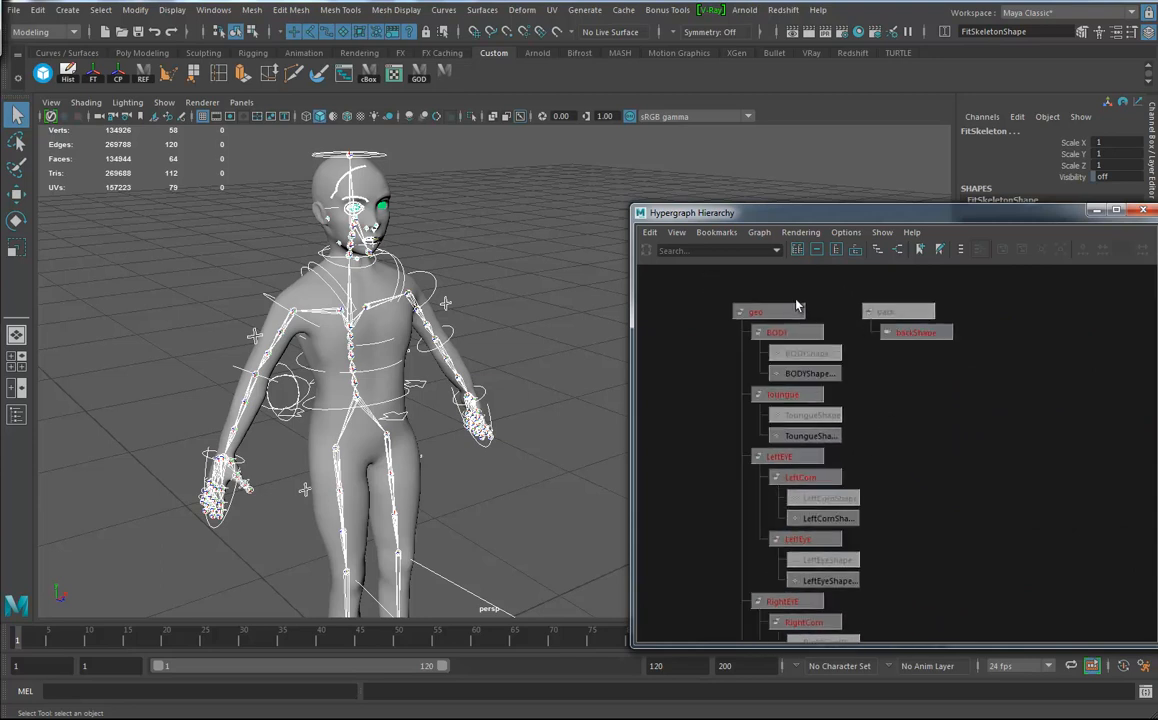
pyautogui.click(797, 306)
pyautogui.keyDown('alt'); pyautogui.moveTo(770, 440); pyautogui.dragTo(789, 424, button='middle'); pyautogui.keyUp('alt')
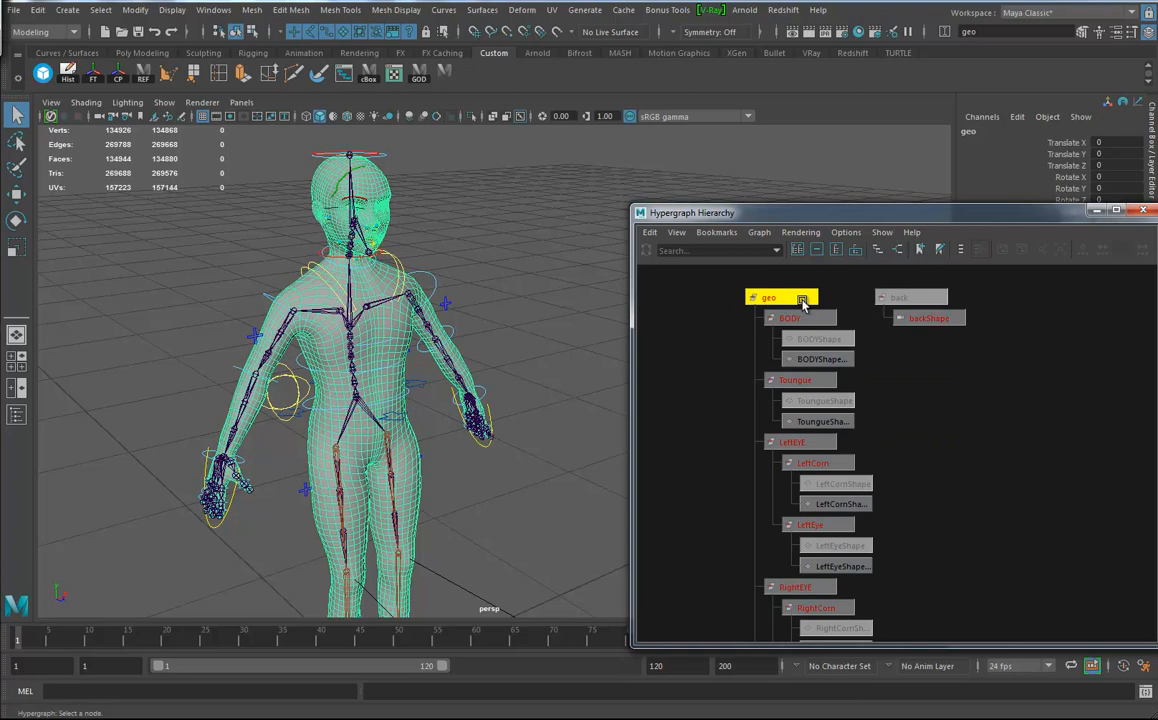
# Step: Check the Hypergraph's Shape Nodes display option and examine the original and deformed shape nodes under the geo group
pyautogui.click(847, 233)
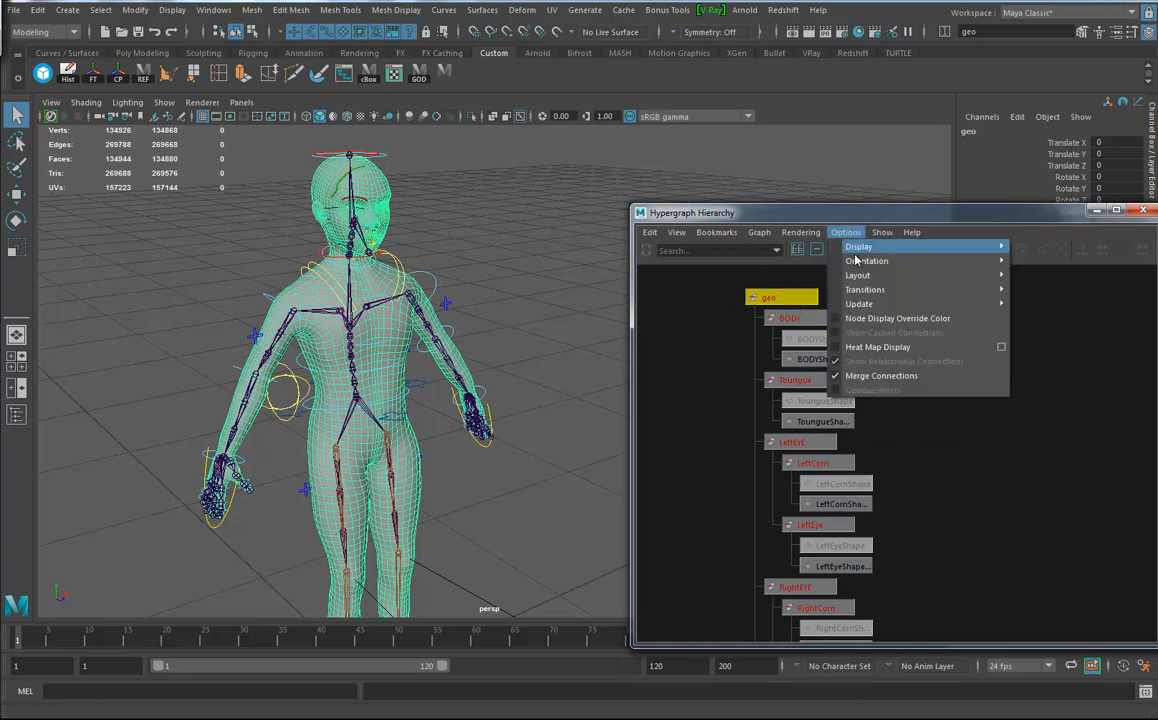
pyautogui.moveTo(858, 246)
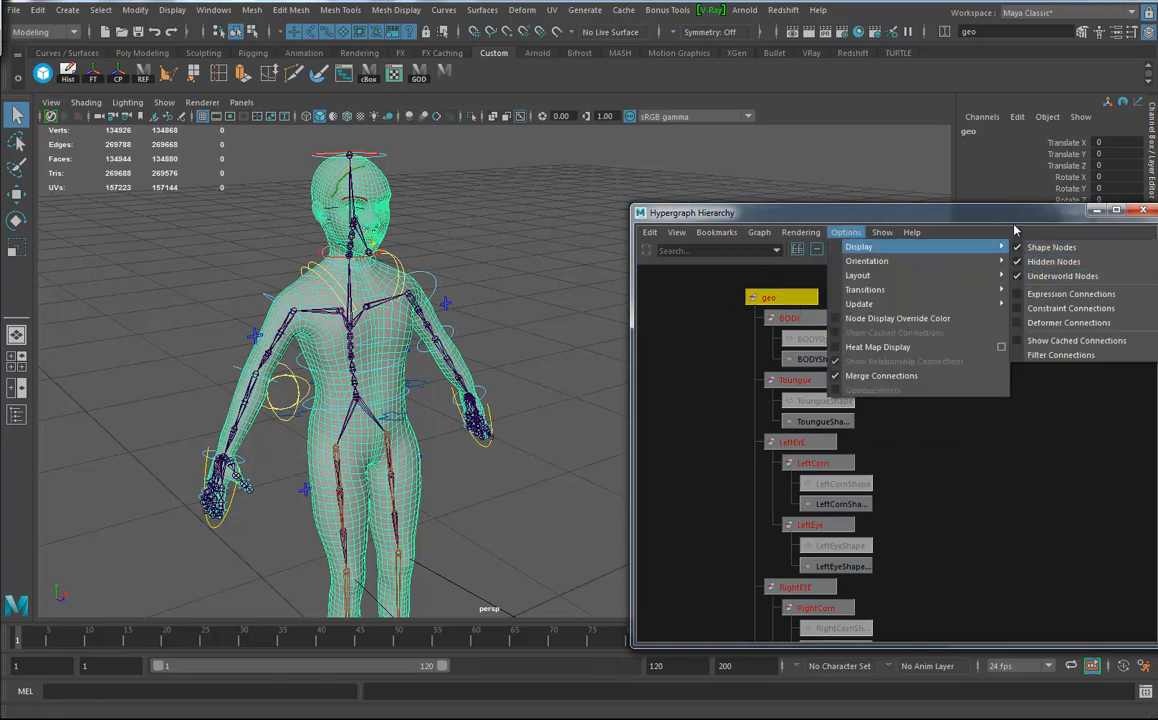
pyautogui.click(1045, 247)
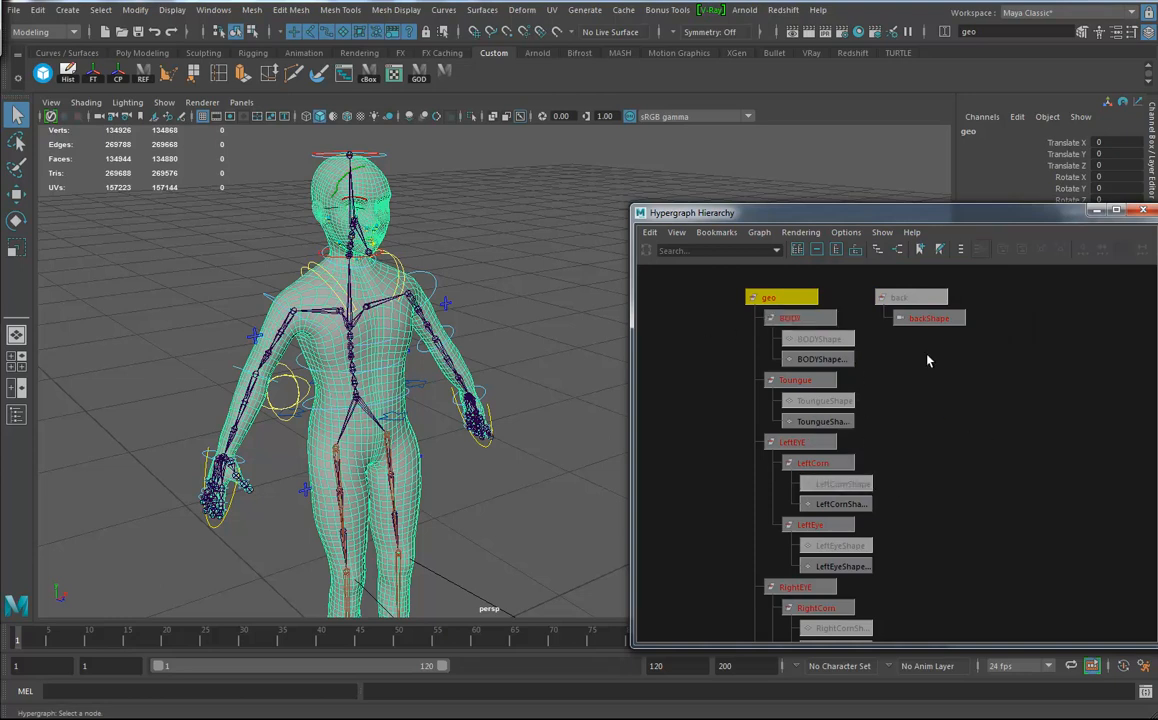
pyautogui.keyDown('alt'); pyautogui.moveTo(921, 444); pyautogui.dragTo(899, 319, button='middle'); pyautogui.keyUp('alt')
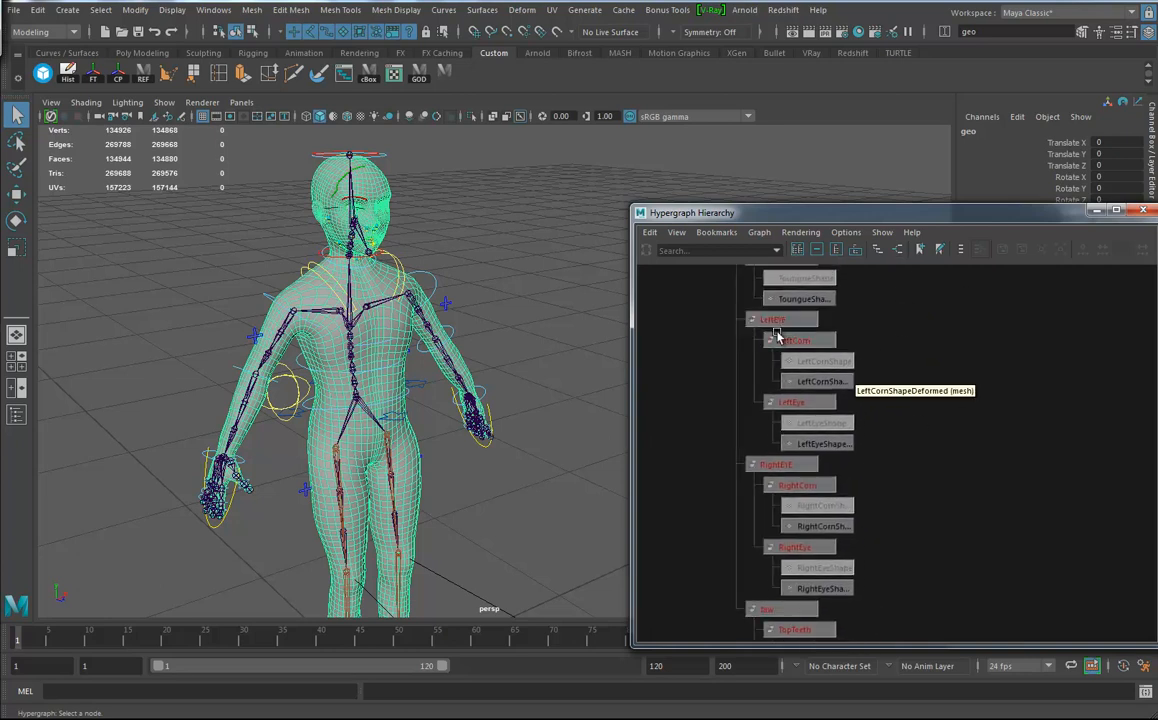
pyautogui.keyDown('alt'); pyautogui.moveTo(951, 491); pyautogui.dragTo(923, 563, button='middle'); pyautogui.keyUp('alt')
pyautogui.keyDown('alt'); pyautogui.moveTo(925, 388); pyautogui.dragTo(936, 491, button='middle'); pyautogui.keyUp('alt')
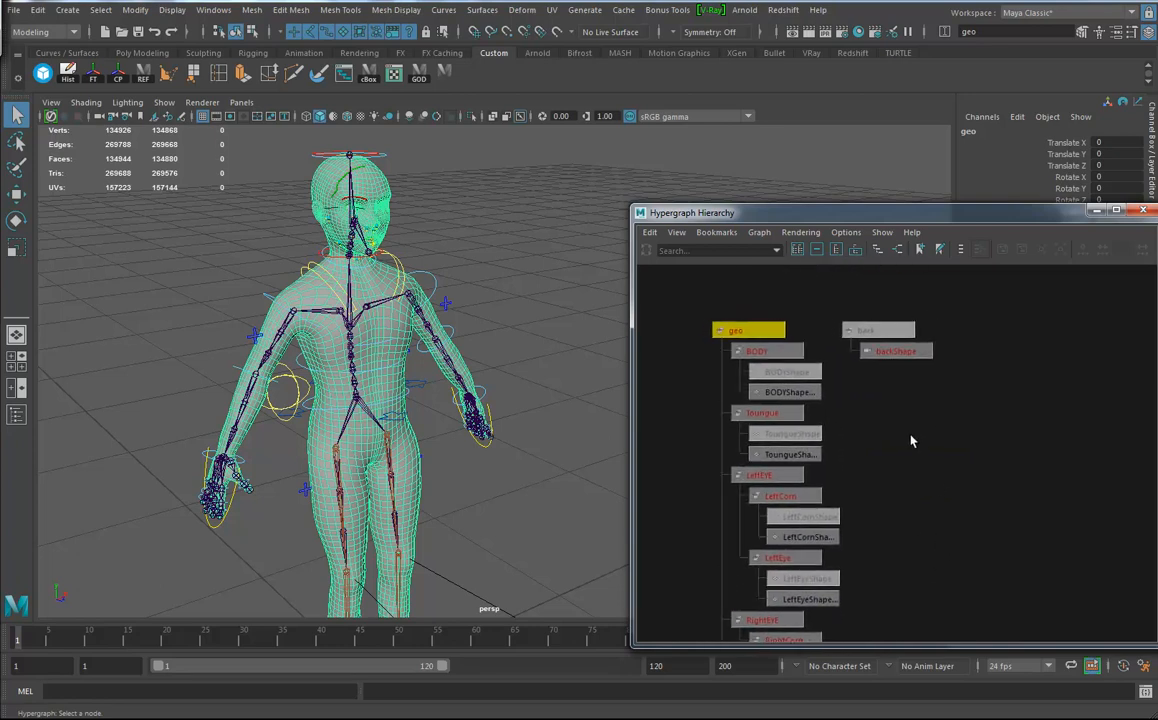
pyautogui.keyDown('alt'); pyautogui.moveTo(920, 469); pyautogui.dragTo(768, 465, button='right'); pyautogui.keyUp('alt')
pyautogui.keyDown('alt'); pyautogui.moveTo(768, 465); pyautogui.dragTo(1000, 412, button='middle'); pyautogui.keyUp('alt')
# Step: Import the objects from the LittleGirl_rig2_Ready2.ma reference into the scene and close the Reference Editor
pyautogui.click(14, 9)
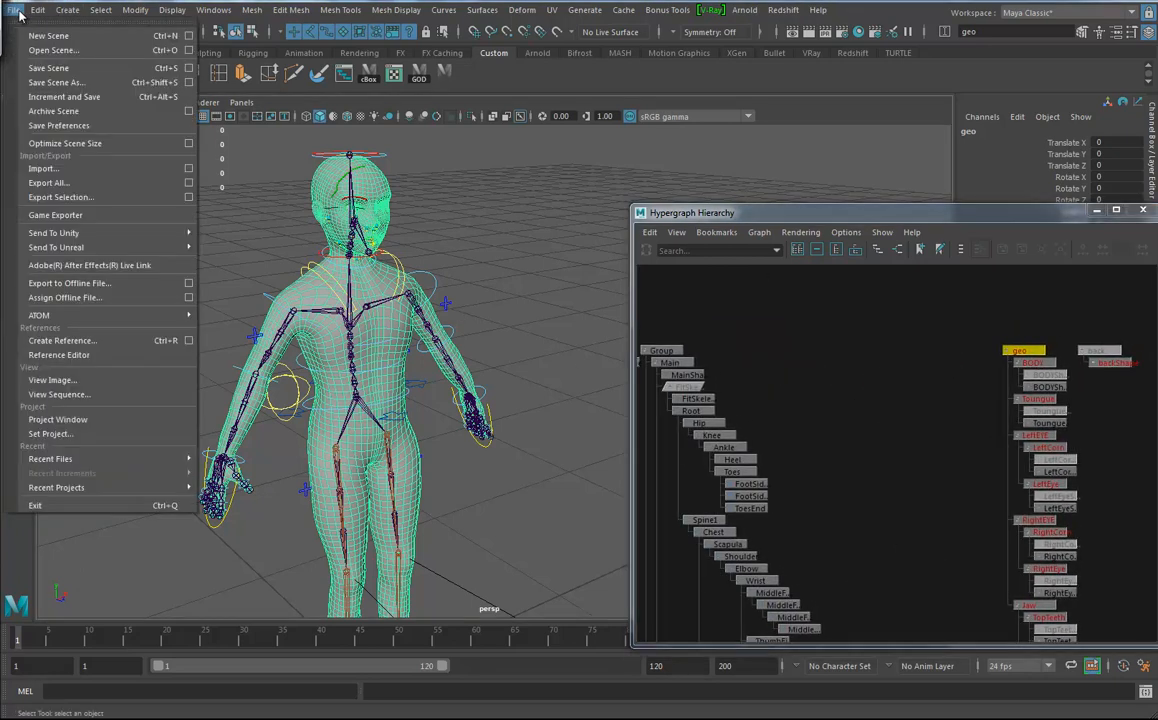
pyautogui.click(93, 356)
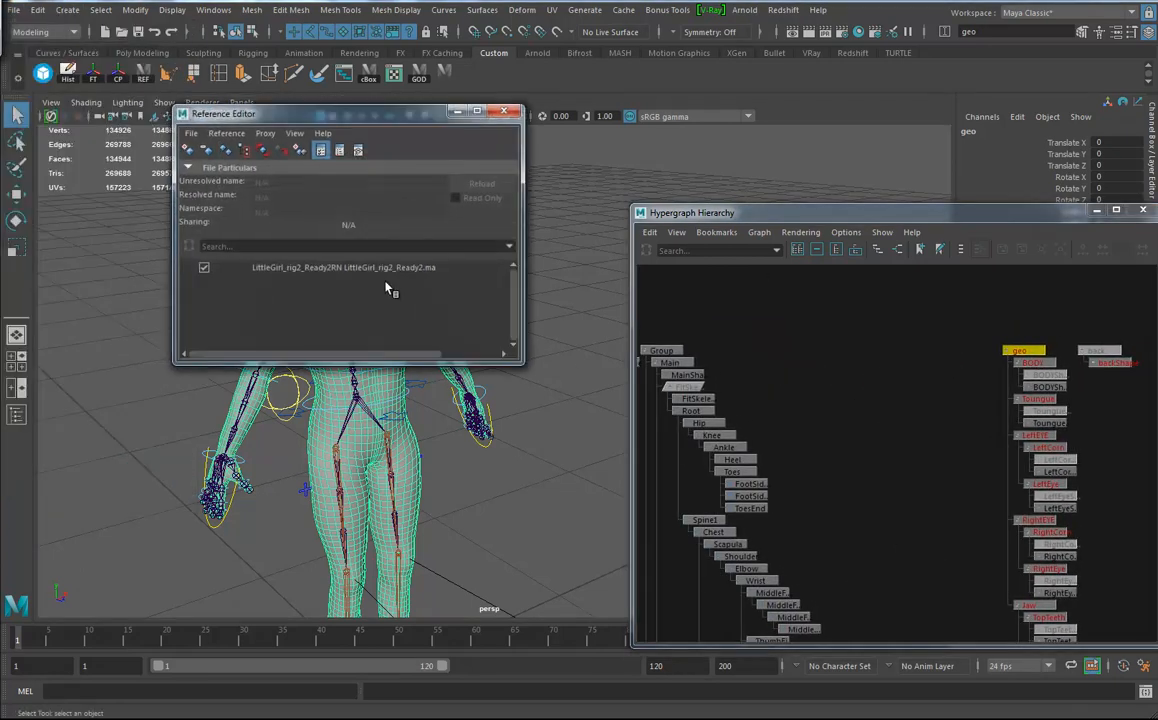
pyautogui.click(280, 267)
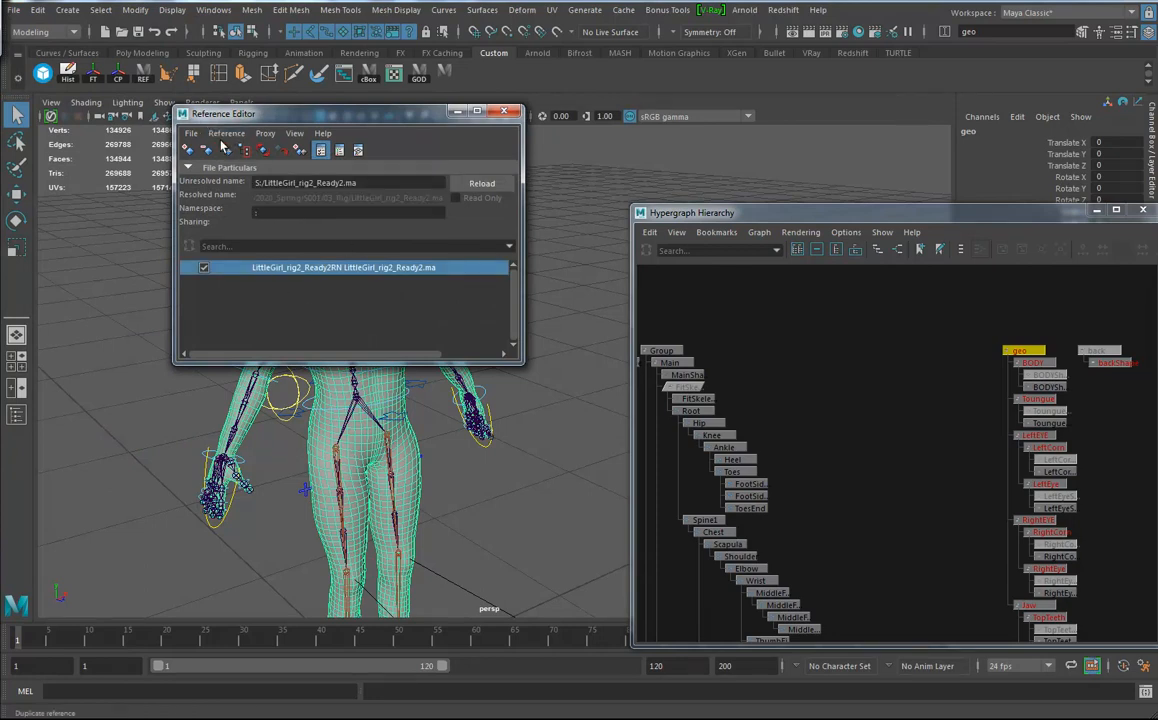
pyautogui.click(190, 133)
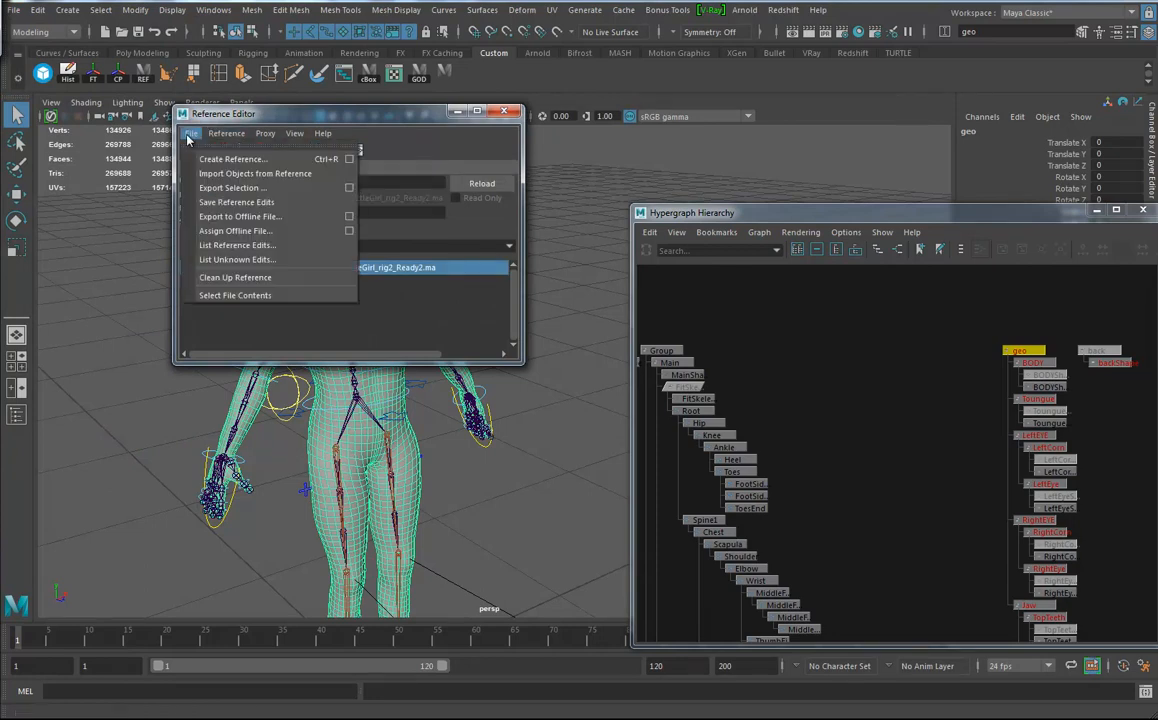
pyautogui.click(221, 176)
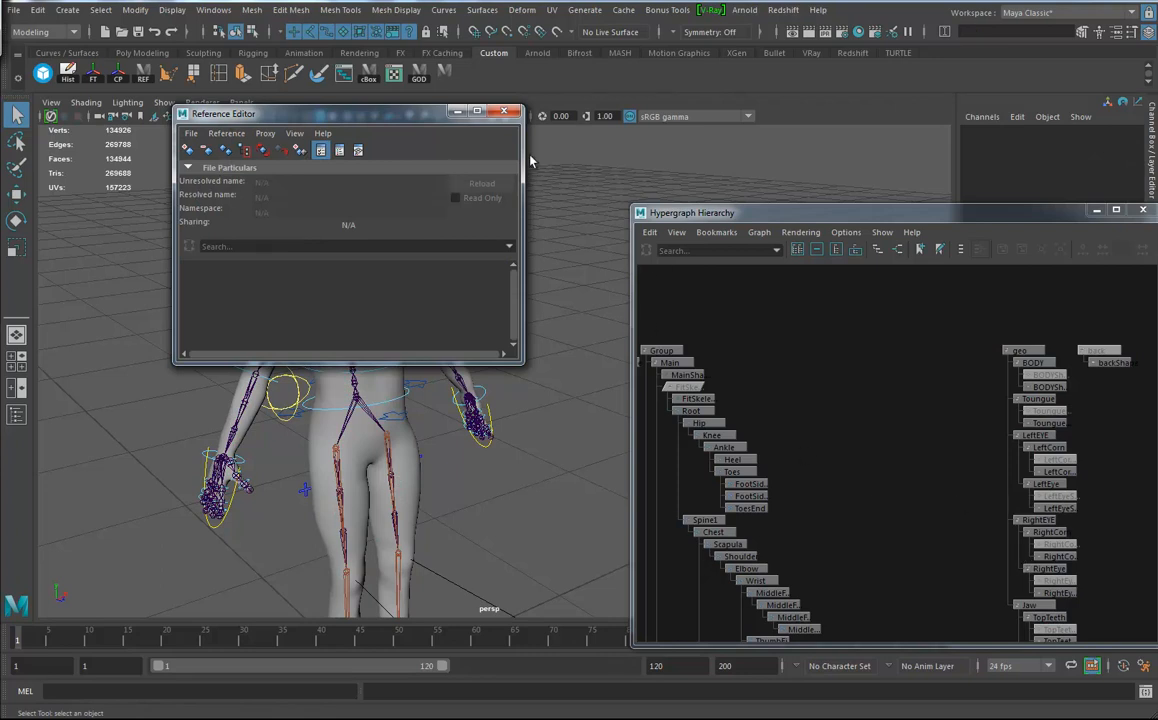
pyautogui.click(503, 111)
# Step: Delete the construction history of the geo group and the back camera to clear the meshes' deformers
pyautogui.keyDown('alt'); pyautogui.moveTo(832, 417); pyautogui.dragTo(879, 401, button='middle'); pyautogui.keyUp('alt')
pyautogui.moveTo(731, 292); pyautogui.dragTo(757, 388)
pyautogui.keyDown('alt'); pyautogui.moveTo(952, 391); pyautogui.dragTo(733, 391, button='middle'); pyautogui.keyUp('alt')
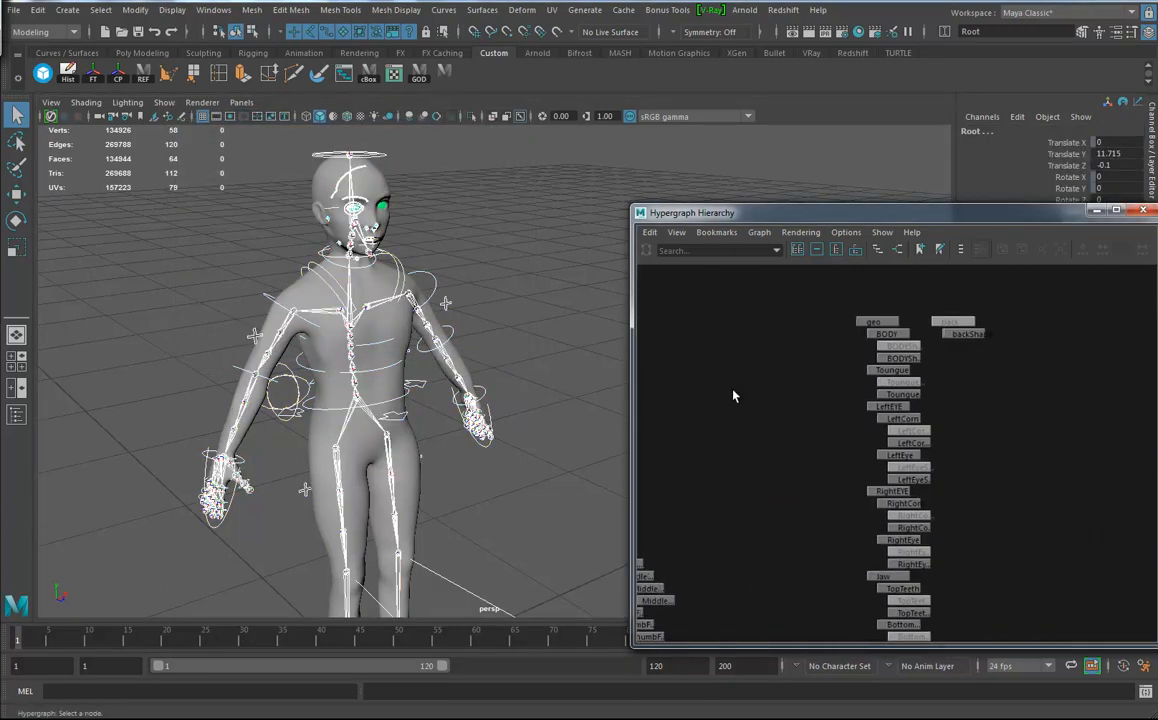
pyautogui.moveTo(835, 318); pyautogui.dragTo(918, 333)
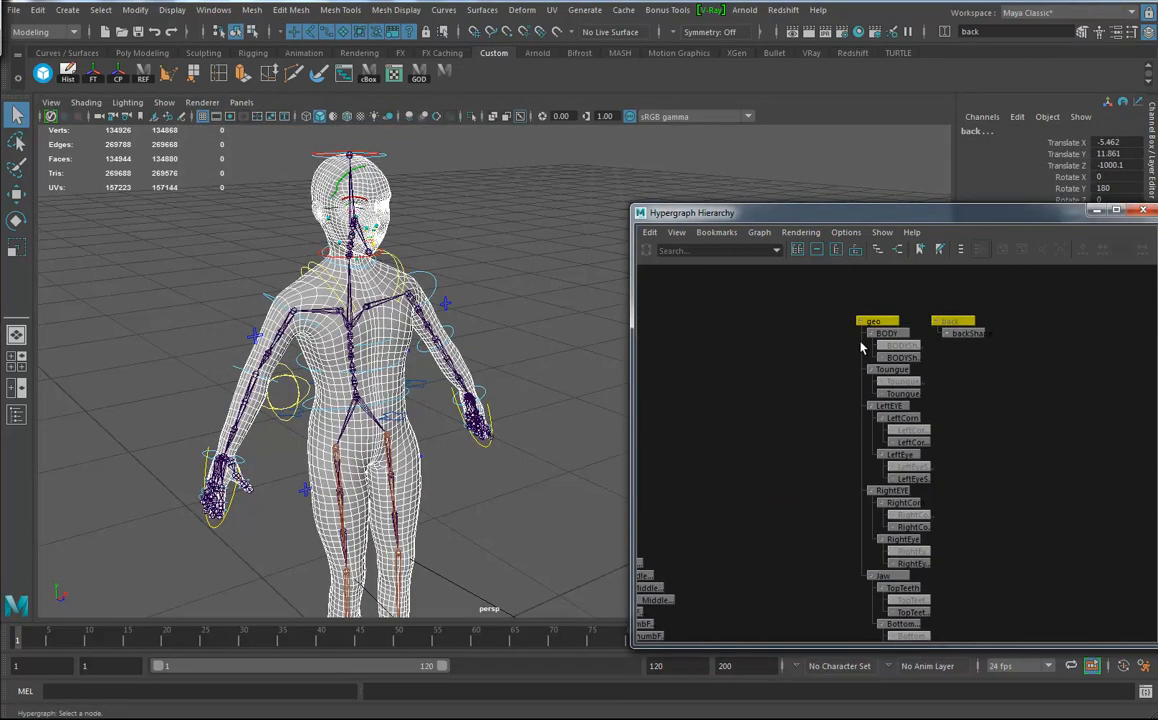
pyautogui.hotkey('alt', 'shift', 'd')
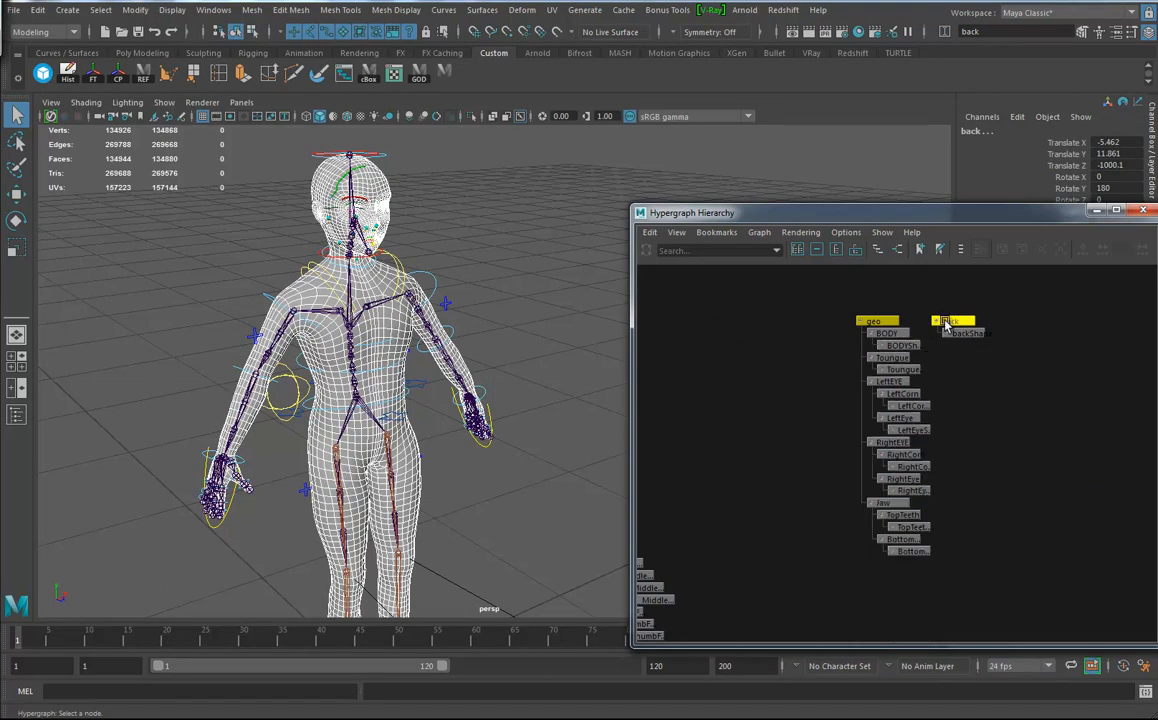
# Step: Undo the deletion of the geo group, and delete only the back camera
pyautogui.press('Delete')
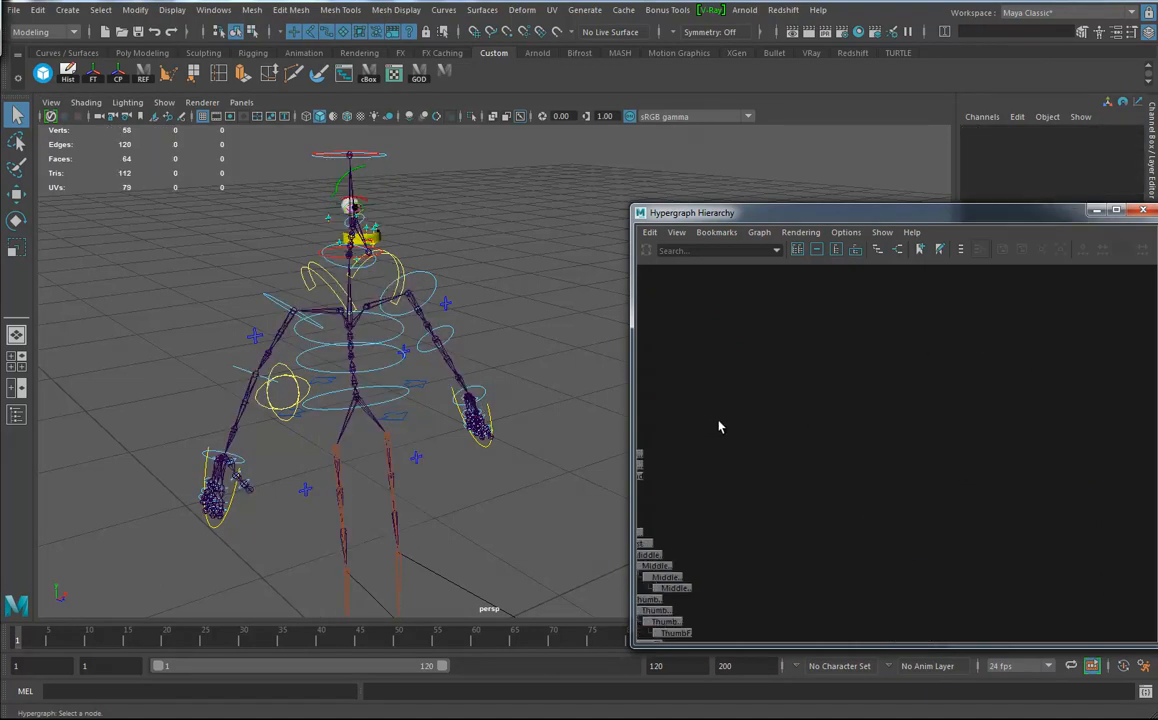
pyautogui.hotkey('ctrl', 'z')
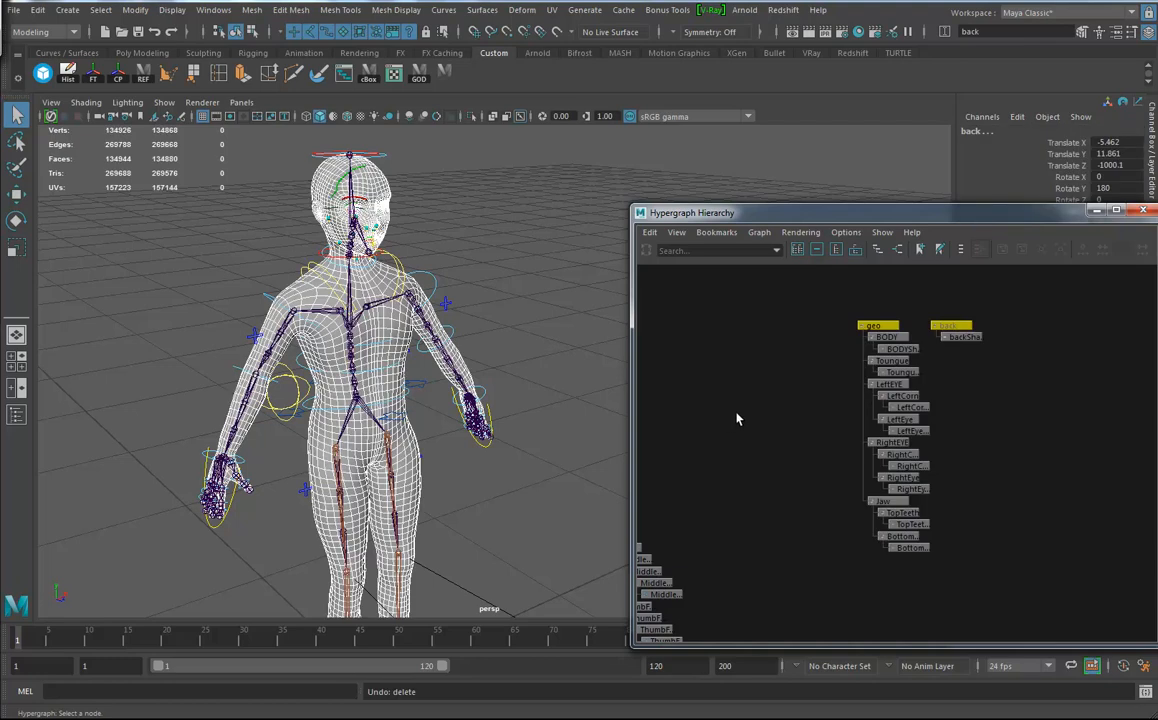
pyautogui.press('Delete')
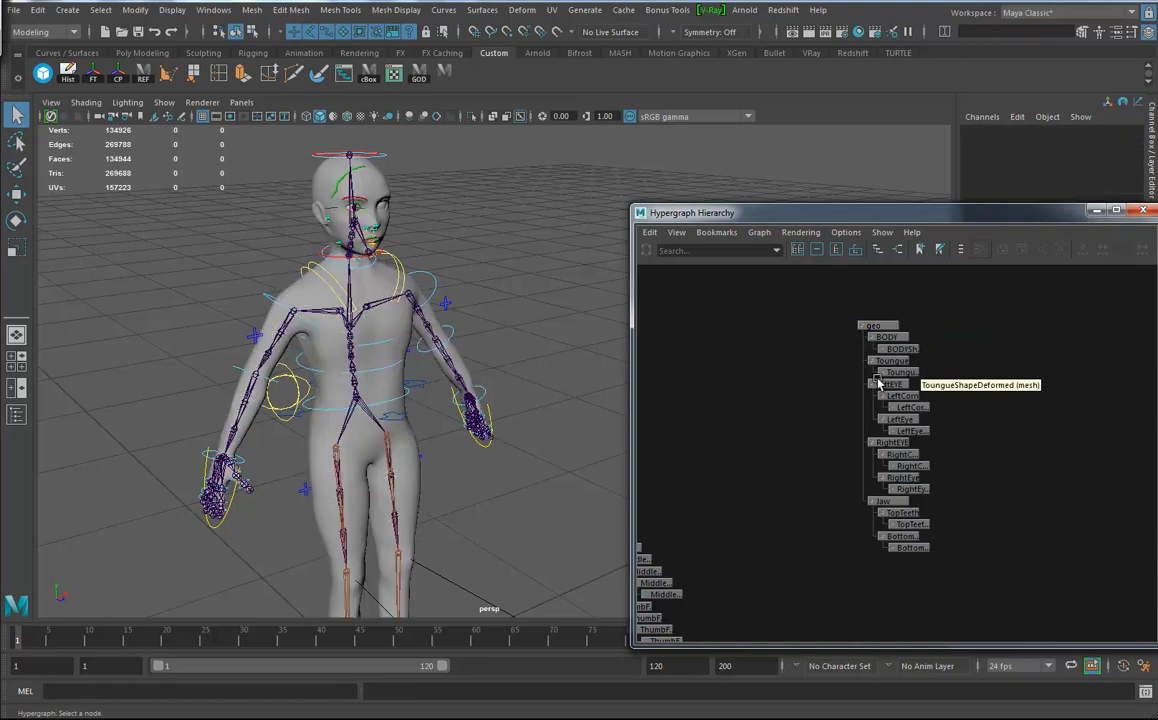
# Step: Delete the rig's top-level Group node with its skeleton and controls, keeping the geo group
pyautogui.keyDown('alt'); pyautogui.moveTo(735, 410); pyautogui.dragTo(925, 402, button='middle'); pyautogui.keyUp('alt')
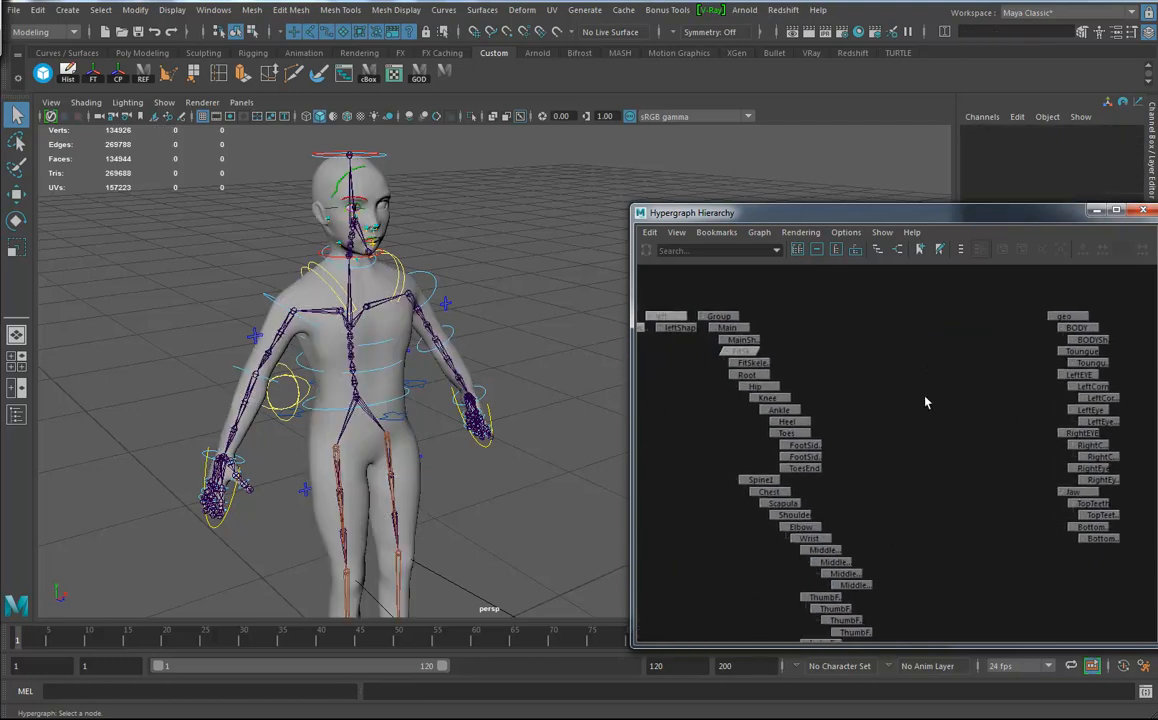
pyautogui.click(716, 316)
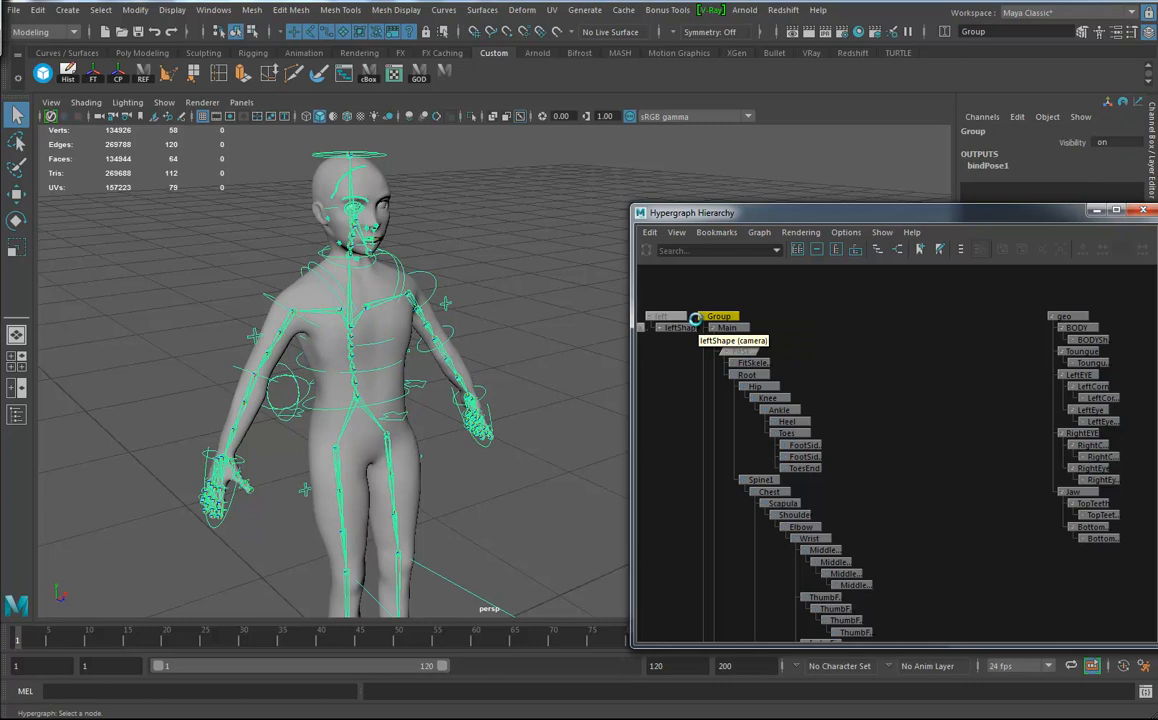
pyautogui.press('Delete')
pyautogui.scroll(3, 845, 346)
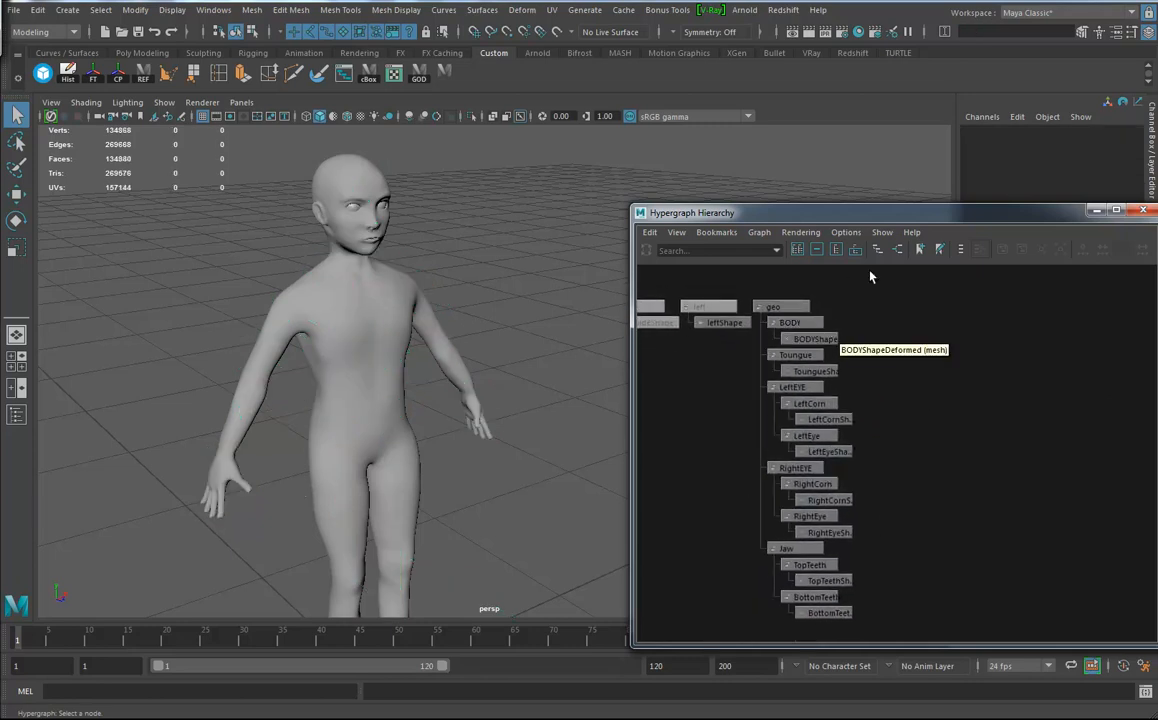
# Step: Rename the BODY mesh under the geo group to Body
pyautogui.moveTo(820, 212); pyautogui.dragTo(566, 146)
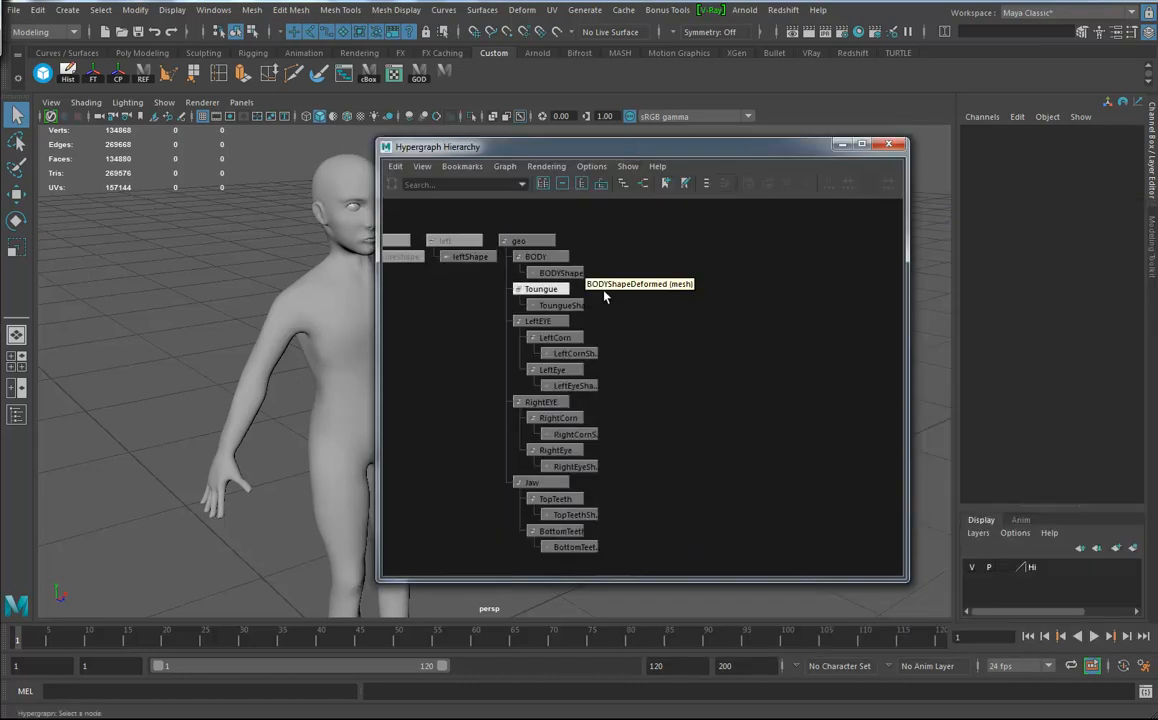
pyautogui.click(522, 241)
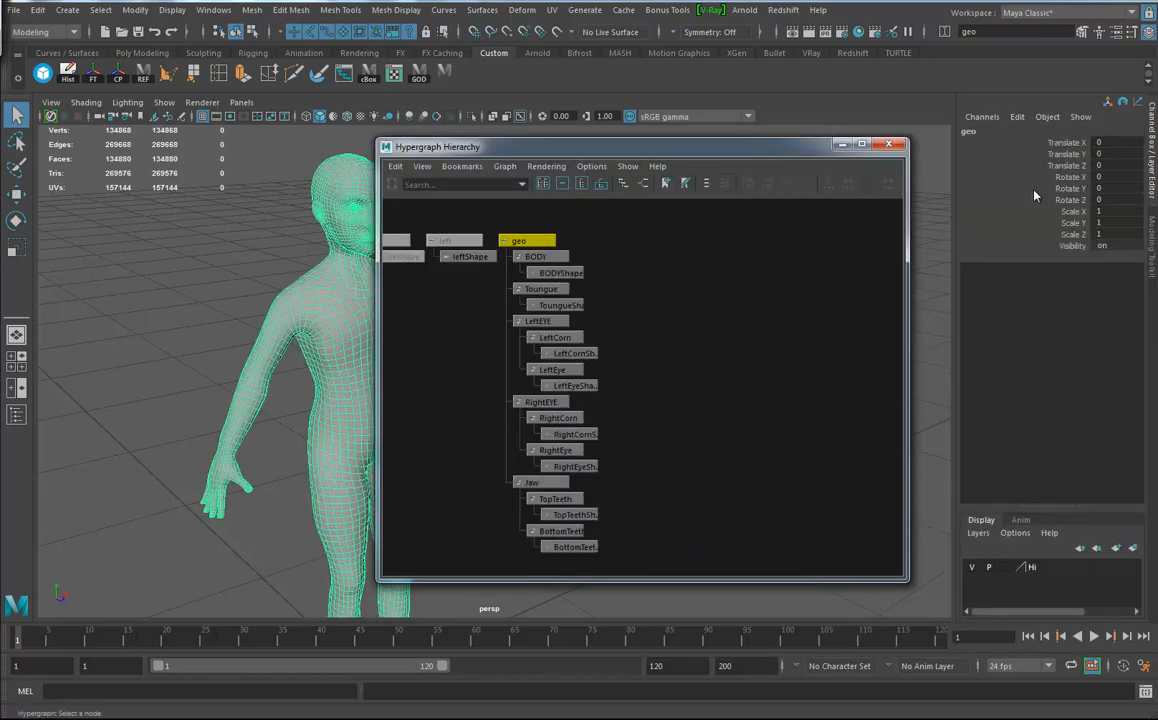
pyautogui.click(538, 258)
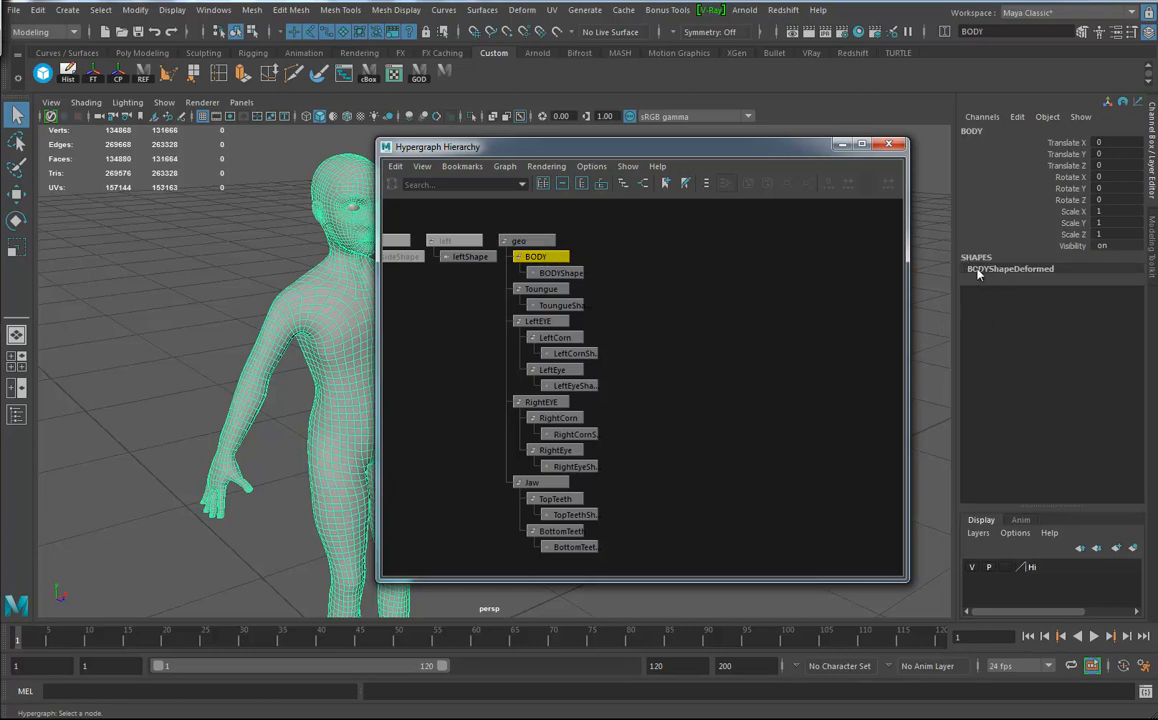
pyautogui.doubleClick(981, 136)
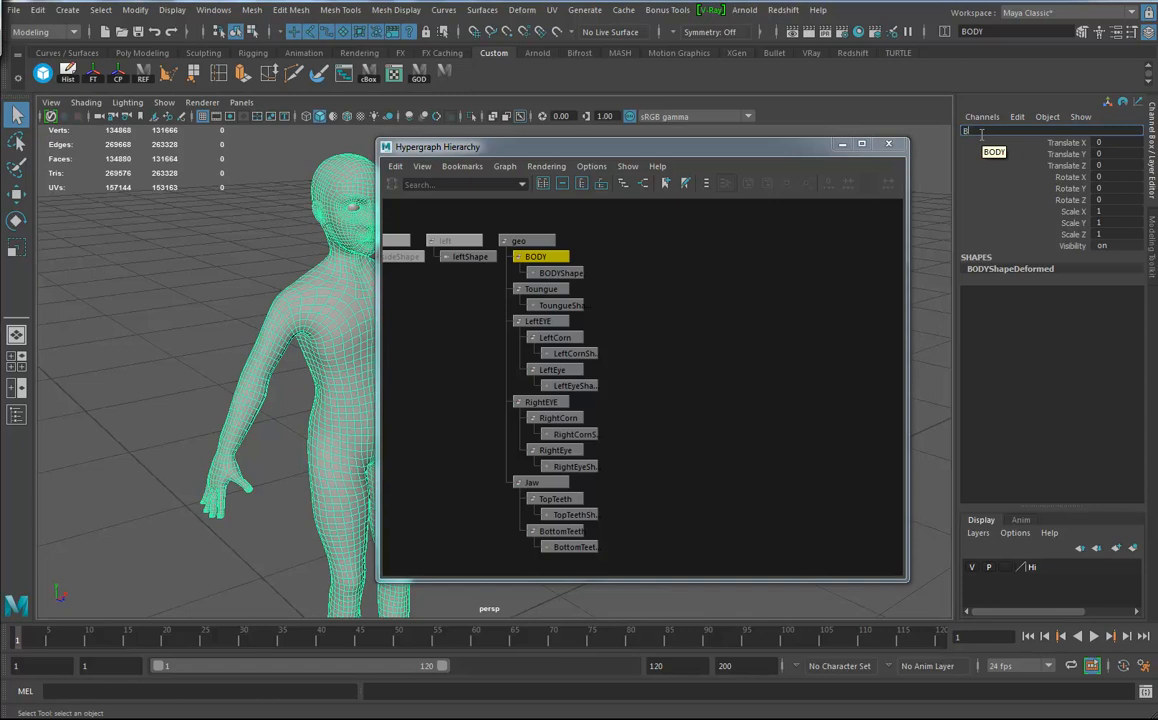
pyautogui.press('Return')
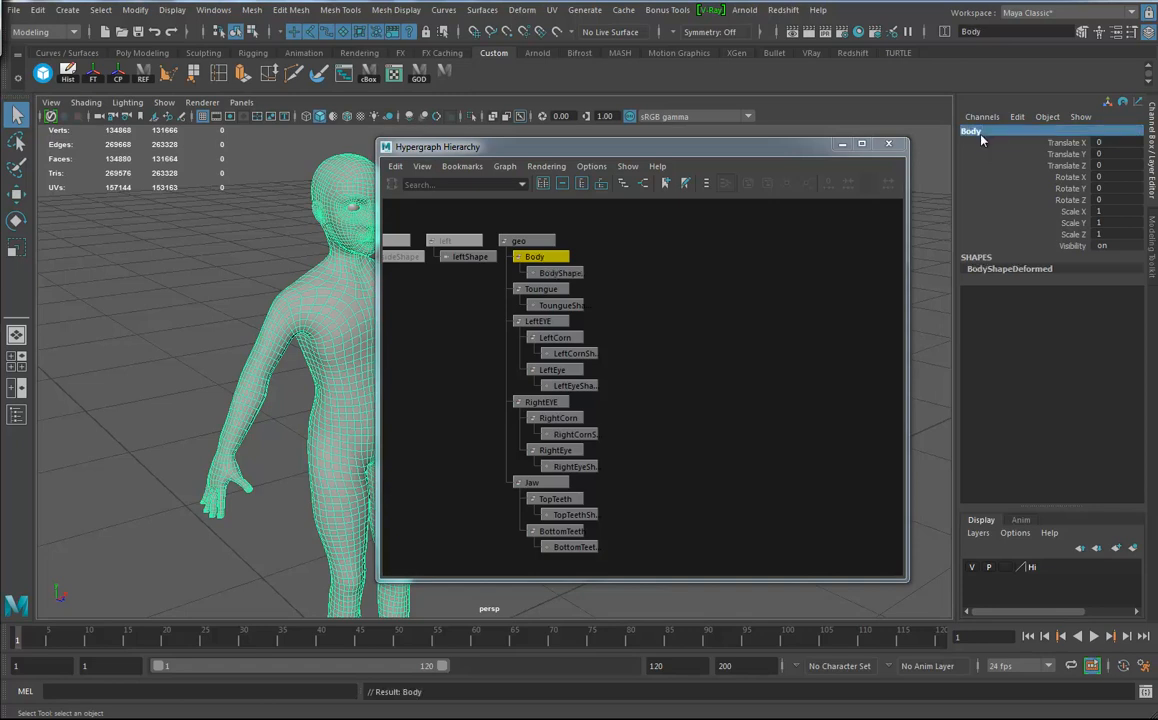
# Step: Remove the Deformed suffix from the Body mesh's shape node, naming it BodyShape
pyautogui.click(1042, 270)
pyautogui.moveTo(1041, 270); pyautogui.dragTo(1011, 279)
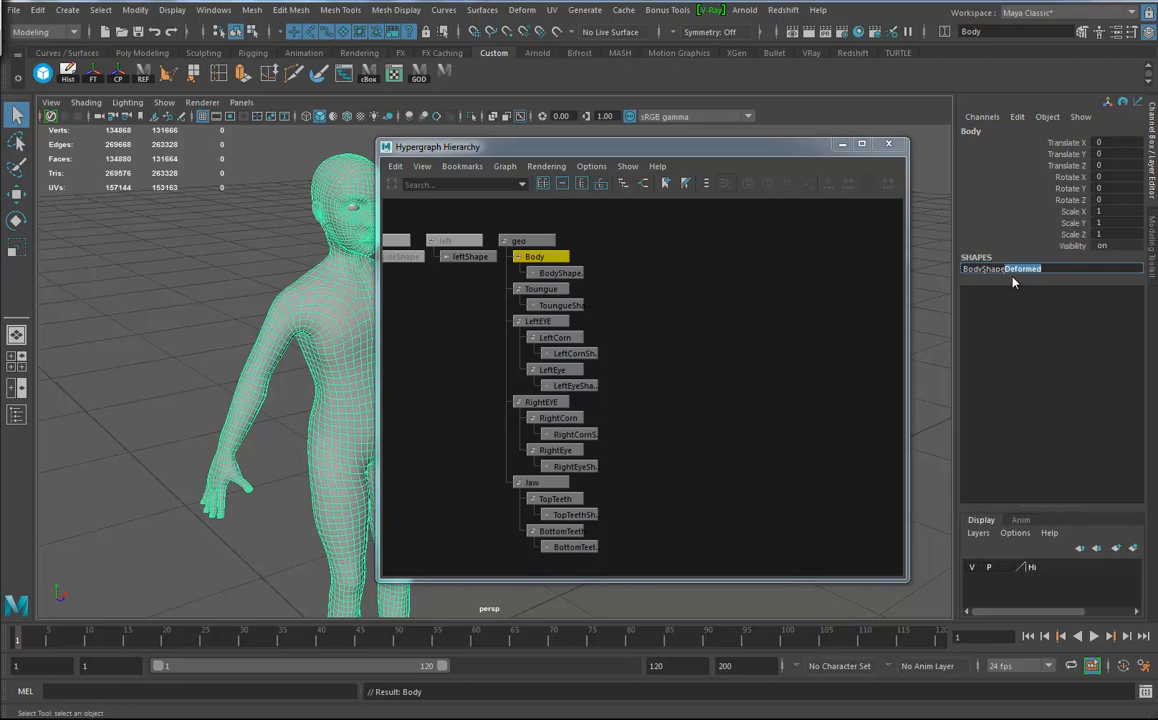
pyautogui.press('BackSpace')
pyautogui.press('Return')
# Step: Correct the spelling of the Toungue mesh's name to Tongue
pyautogui.click(547, 291)
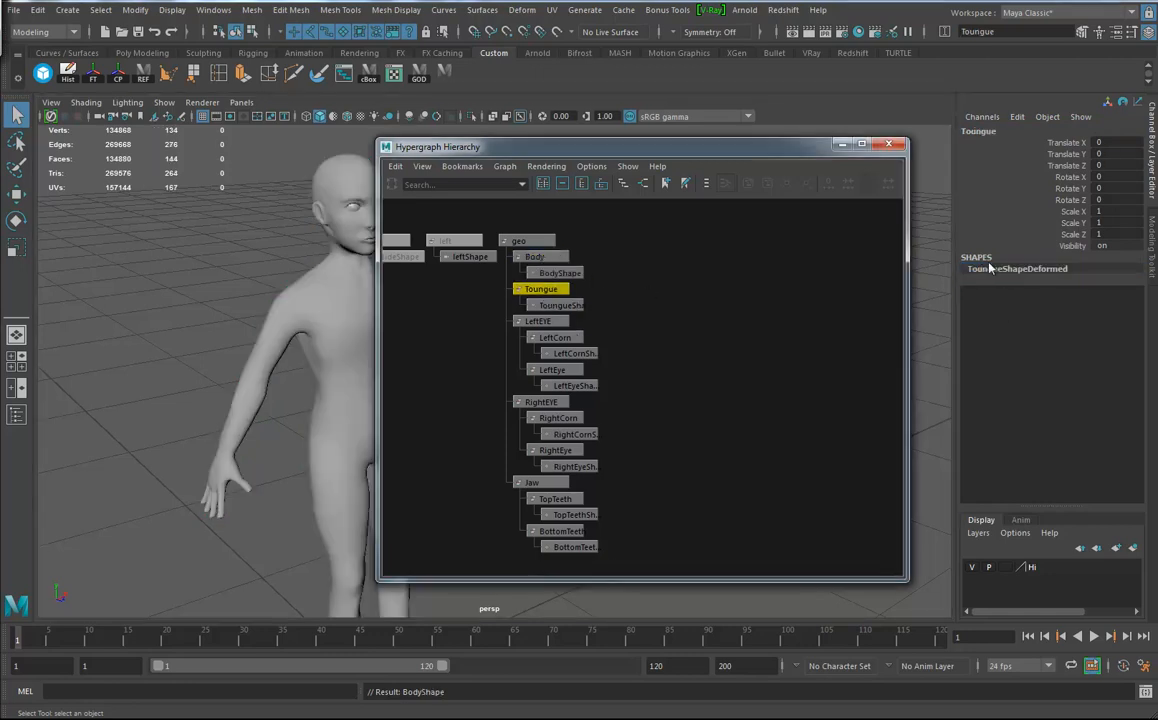
pyautogui.doubleClick(980, 131)
pyautogui.click(979, 133)
pyautogui.press('BackSpace')
# Step: Remove the Deformed suffix from the Tongue mesh's shape node, naming it TongueShape
pyautogui.doubleClick(1055, 270)
pyautogui.moveTo(1050, 269); pyautogui.dragTo(1021, 287)
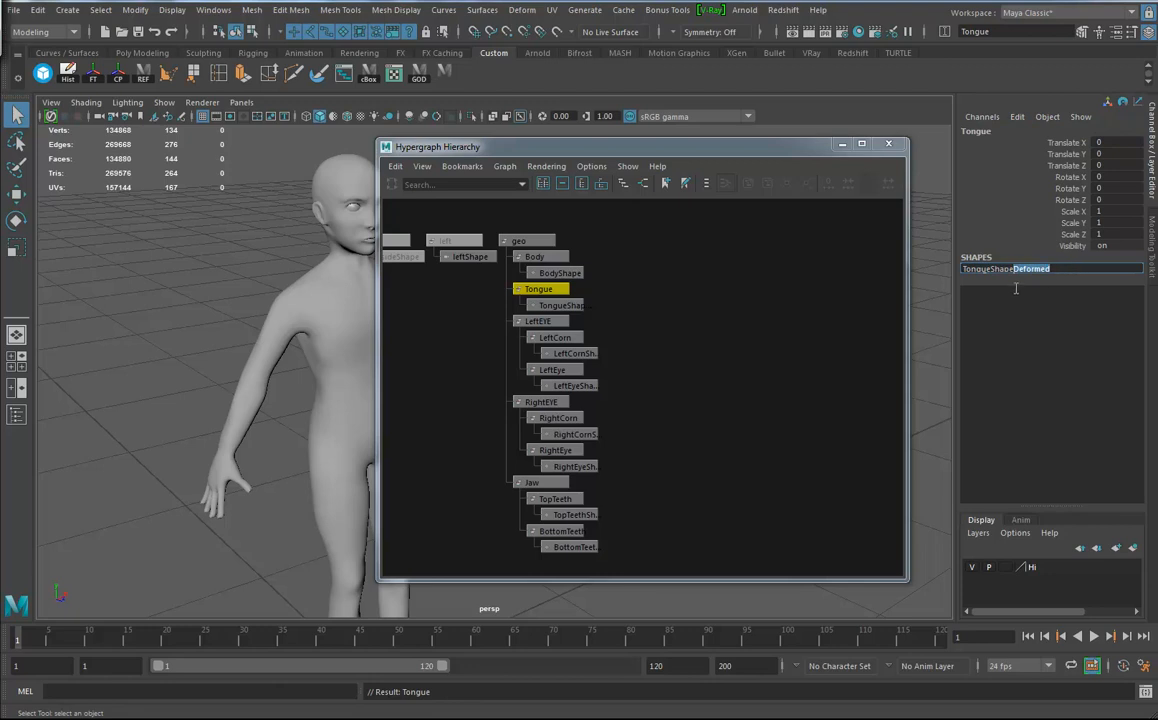
pyautogui.press('BackSpace')
pyautogui.press('Return')
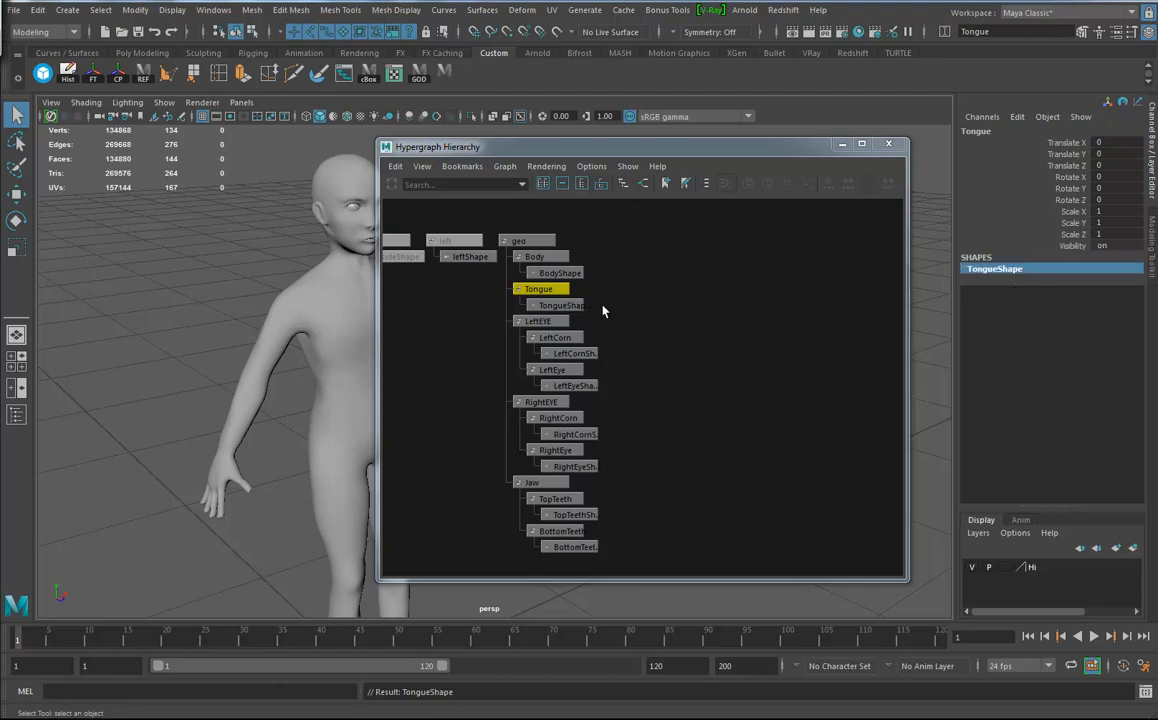
# Step: Examine the LeftEYE group and its LeftCorn mesh, showing the character's head in wireframe
pyautogui.scroll(5, 605, 308)
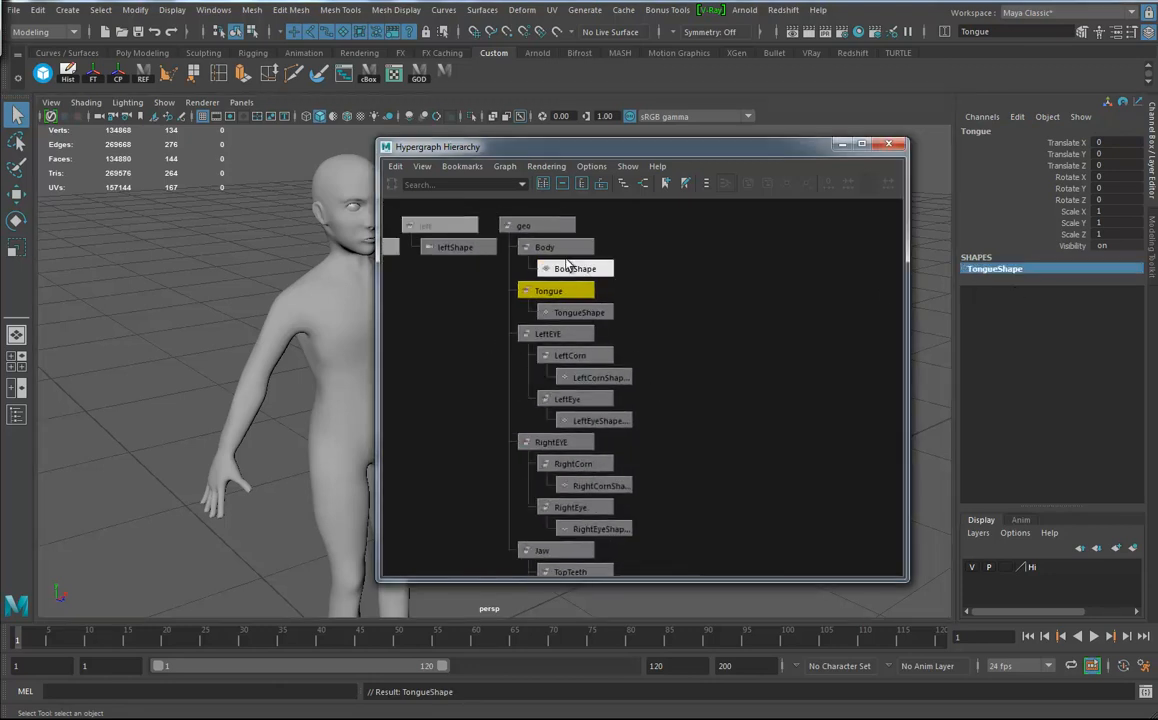
pyautogui.keyDown('alt'); pyautogui.moveTo(703, 407); pyautogui.dragTo(743, 372, button='middle'); pyautogui.keyUp('alt')
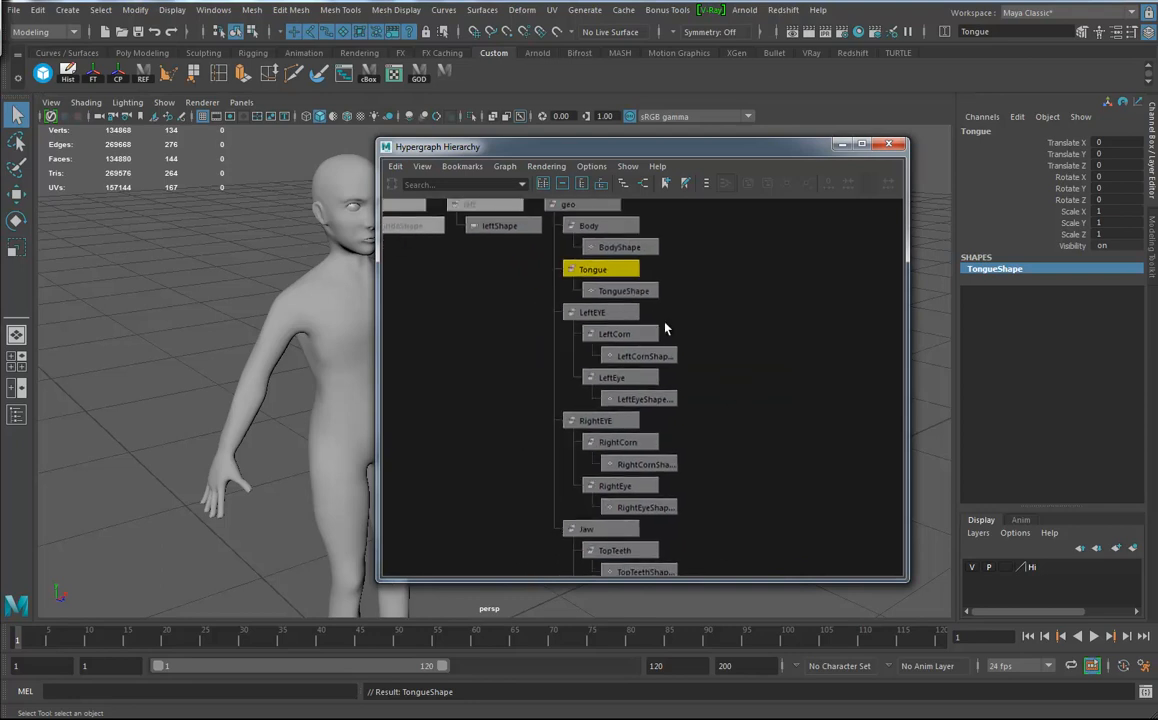
pyautogui.click(634, 313)
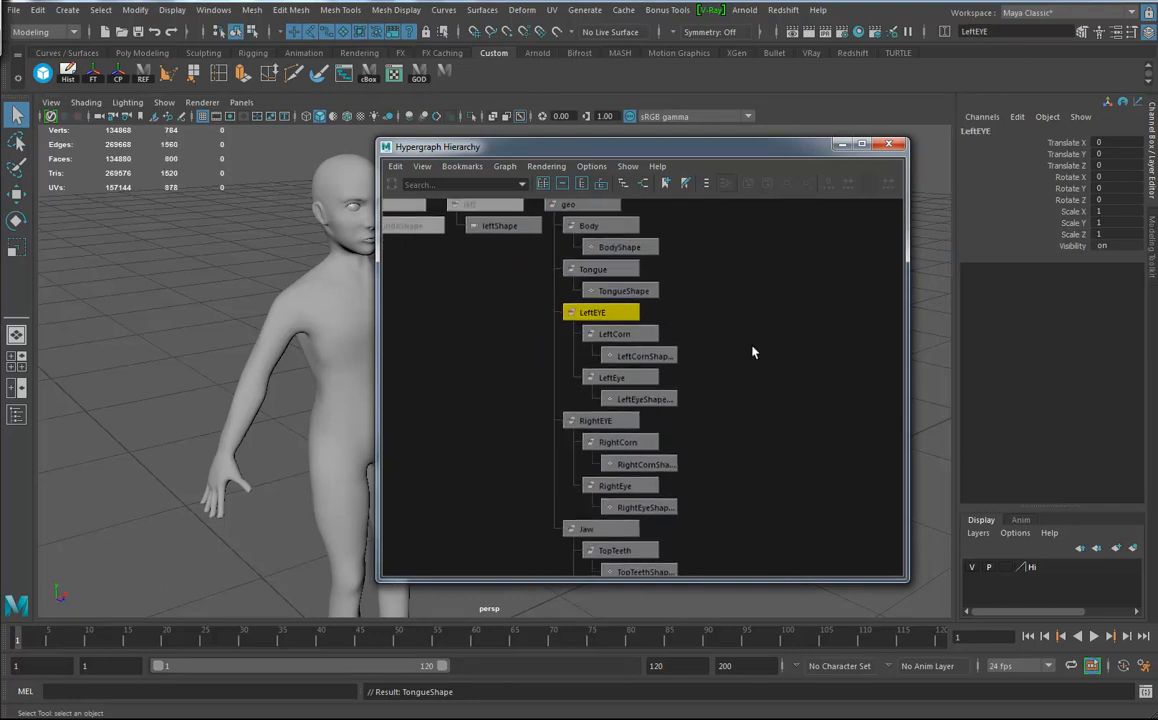
pyautogui.keyDown('alt'); pyautogui.moveTo(750, 363); pyautogui.dragTo(645, 357, button='right'); pyautogui.keyUp('alt')
pyautogui.click(642, 354)
pyautogui.keyDown('alt'); pyautogui.moveTo(318, 297); pyautogui.dragTo(256, 357, button='middle'); pyautogui.keyUp('alt')
pyautogui.keyDown('alt'); pyautogui.moveTo(256, 357); pyautogui.dragTo(266, 346); pyautogui.keyUp('alt')
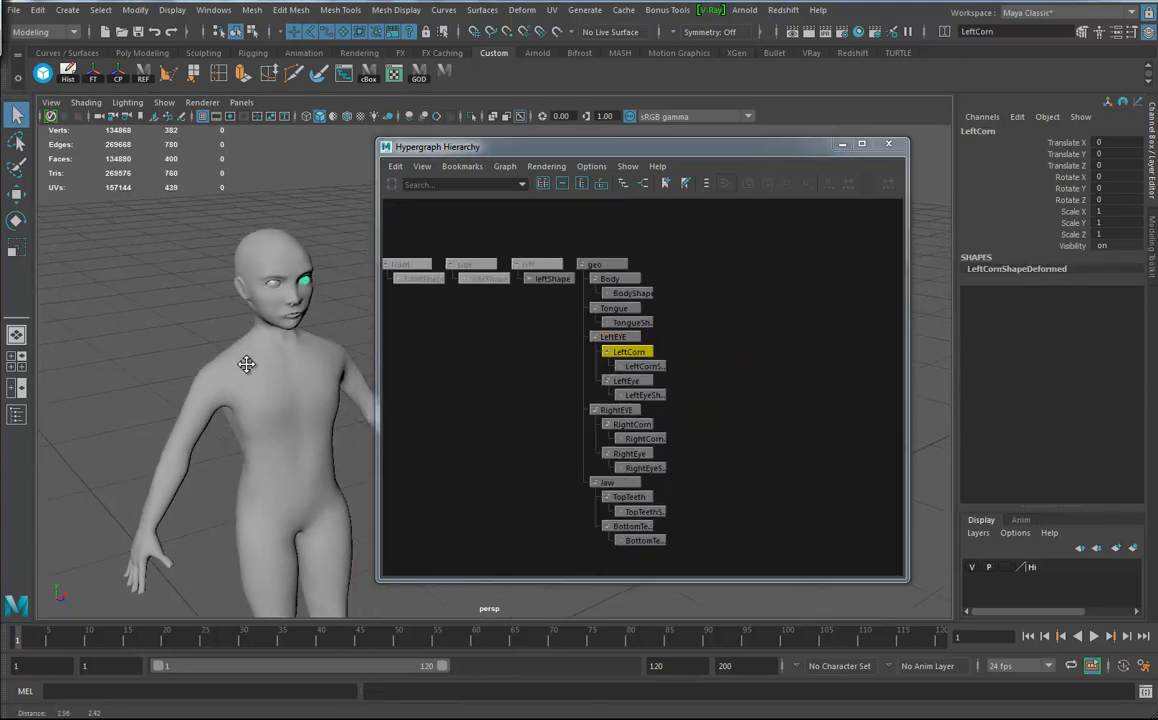
pyautogui.keyDown('alt'); pyautogui.moveTo(276, 348); pyautogui.dragTo(366, 370, button='right'); pyautogui.keyUp('alt')
pyautogui.keyDown('alt'); pyautogui.moveTo(238, 288); pyautogui.dragTo(320, 404, button='middle'); pyautogui.keyUp('alt')
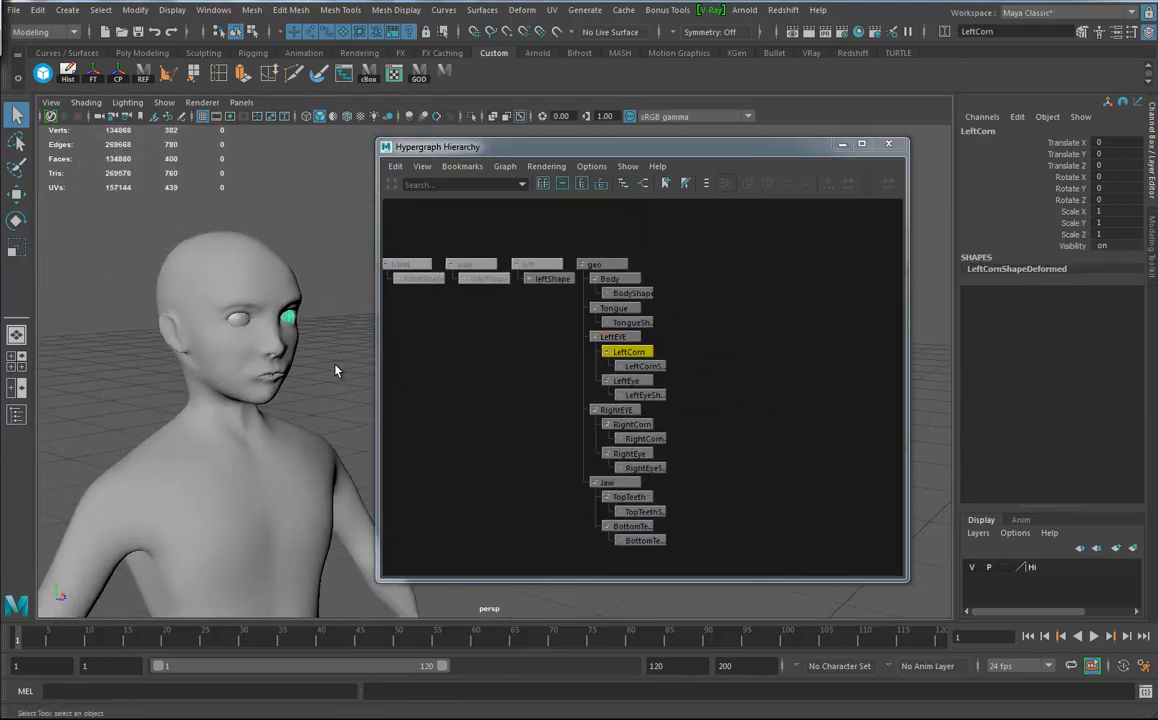
pyautogui.press('4')
pyautogui.moveTo(320, 377)
pyautogui.keyDown('alt'); pyautogui.mouseDown(button='right')
pyautogui.moveTo(364, 443)
pyautogui.moveTo(473, 460)
pyautogui.moveTo(199, 401)
pyautogui.moveTo(238, 406)
pyautogui.mouseUp(button='right'); pyautogui.keyUp('alt')
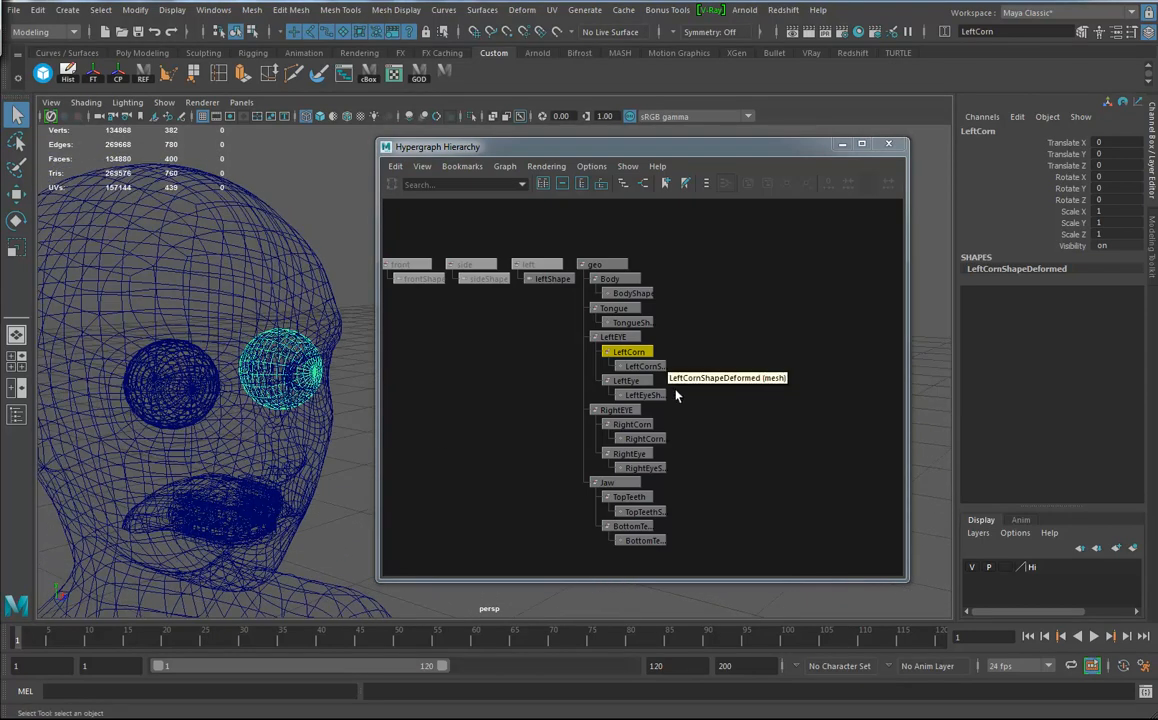
# Step: Move the LeftCorn and LeftEye meshes directly under geo and delete the emptied LeftEYE group
pyautogui.hotkey('shift', 'p')
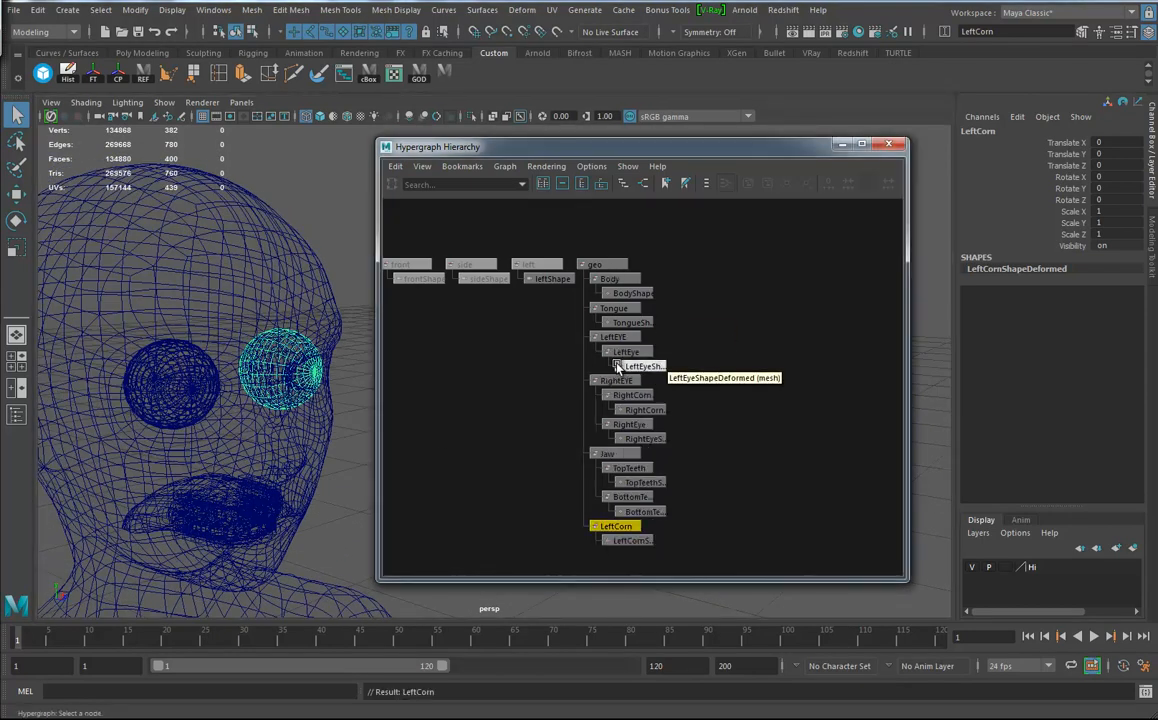
pyautogui.moveTo(627, 352); pyautogui.dragTo(625, 311, button='middle')
pyautogui.moveTo(601, 260); pyautogui.dragTo(600, 264, button='middle')
pyautogui.click(614, 337)
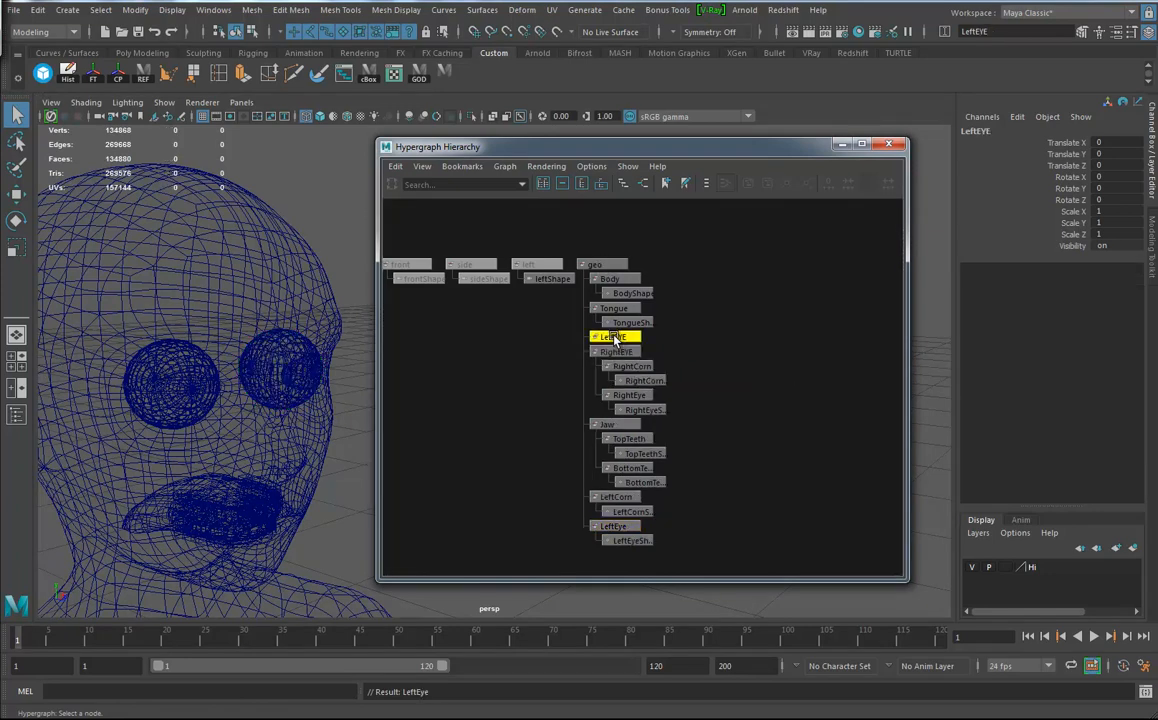
pyautogui.press('Delete')
# Step: Move the RightCorn and RightEye meshes directly under geo and delete the emptied RightEYE group
pyautogui.click(616, 337)
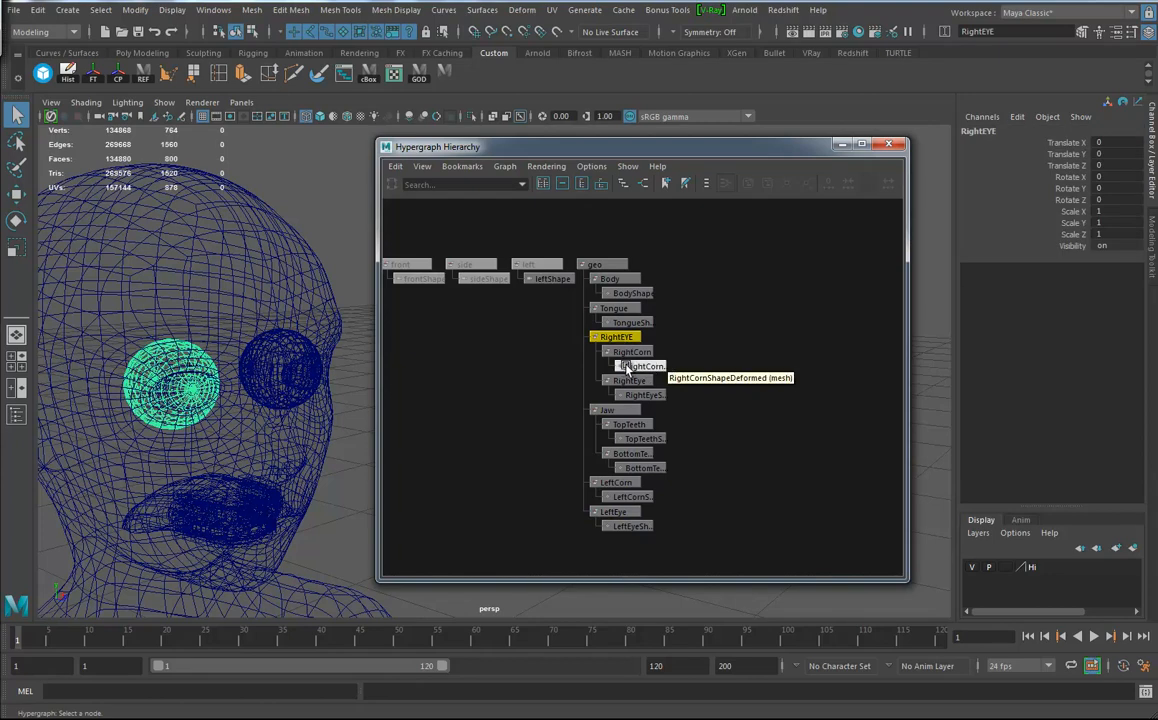
pyautogui.moveTo(601, 397); pyautogui.dragTo(612, 350)
pyautogui.moveTo(613, 352); pyautogui.dragTo(600, 262, button='middle')
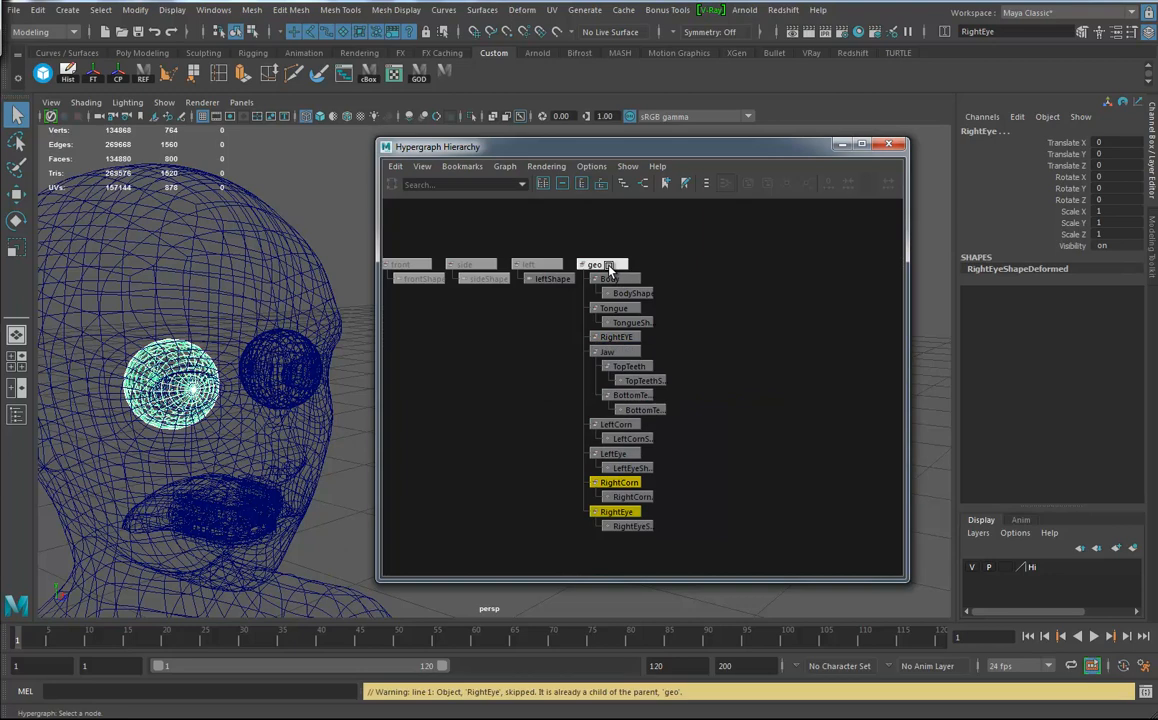
pyautogui.click(626, 339)
pyautogui.press('Delete')
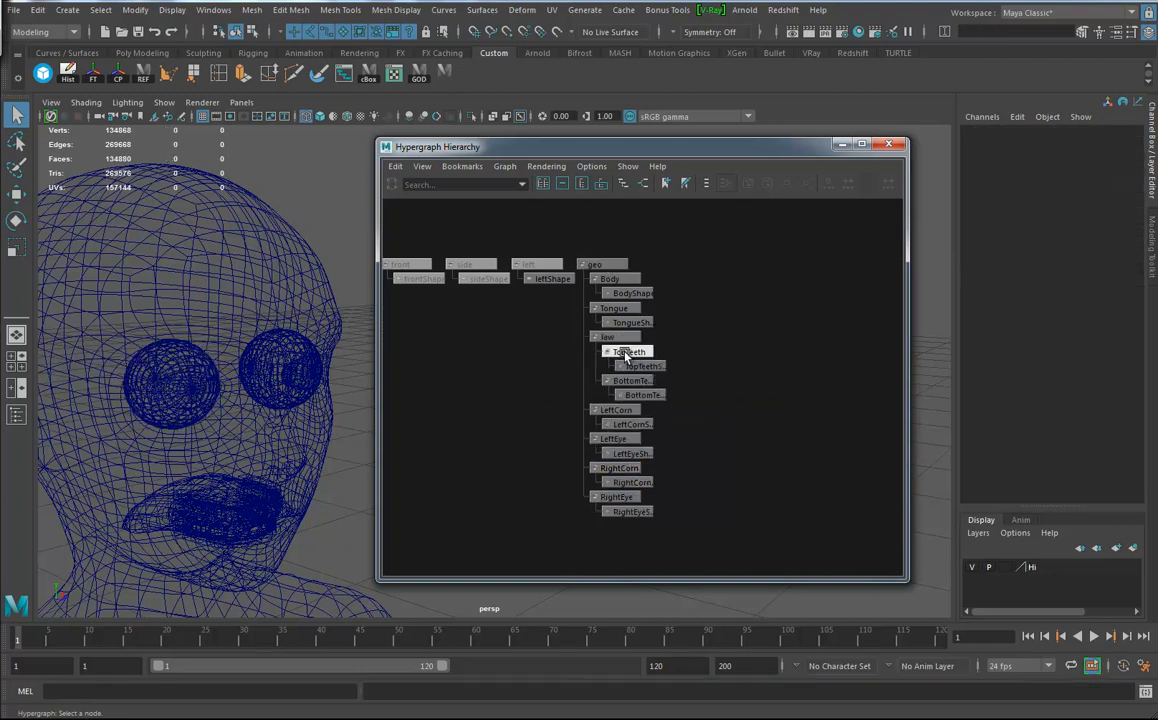
# Step: Move the TopTeeth and BottomTeeth meshes directly under geo and delete the emptied Jaw group
pyautogui.click(608, 337)
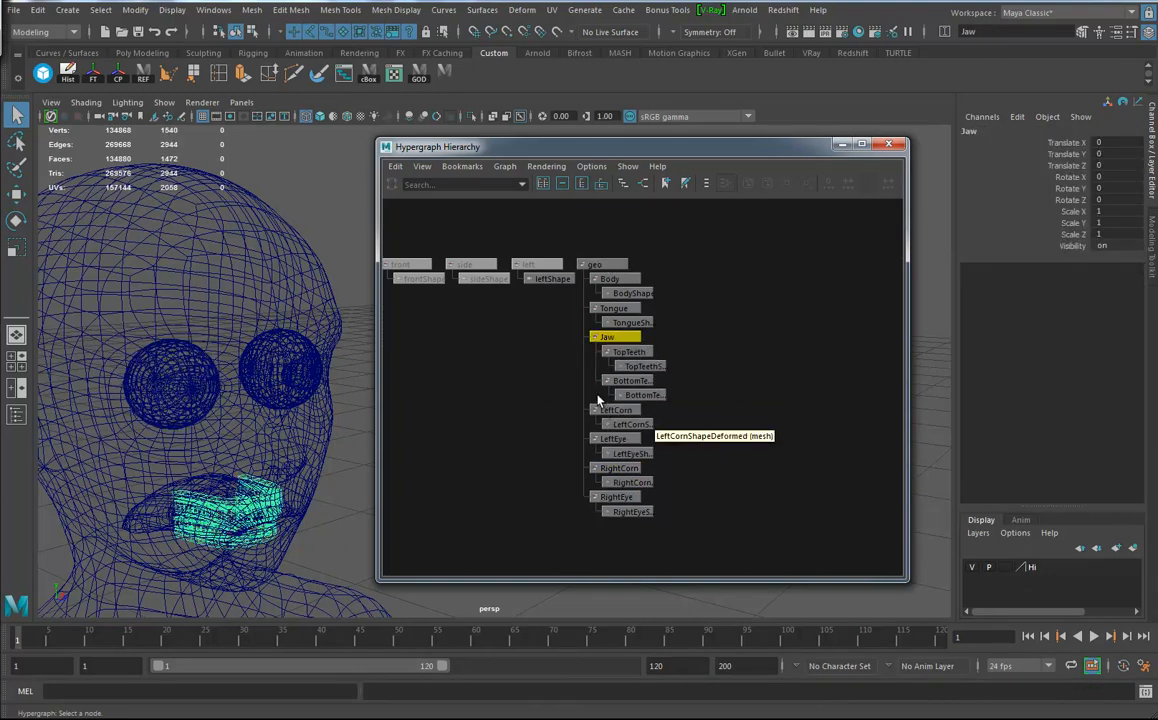
pyautogui.moveTo(598, 397); pyautogui.dragTo(612, 354)
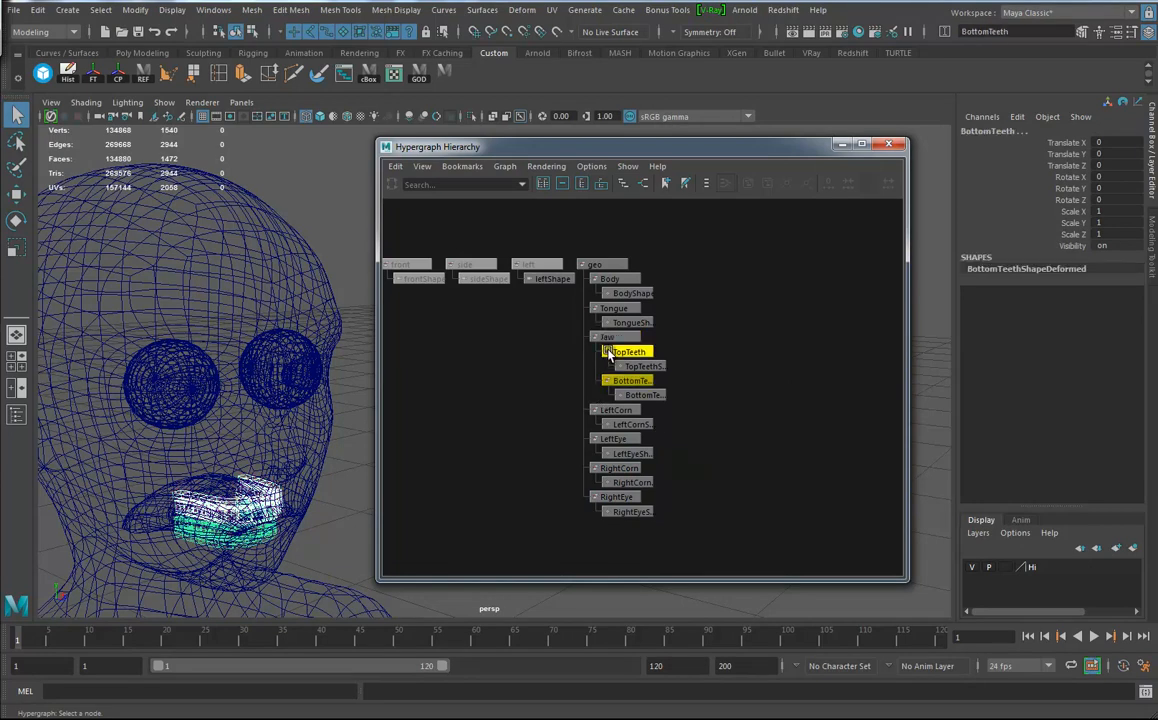
pyautogui.moveTo(606, 273); pyautogui.dragTo(605, 266, button='middle')
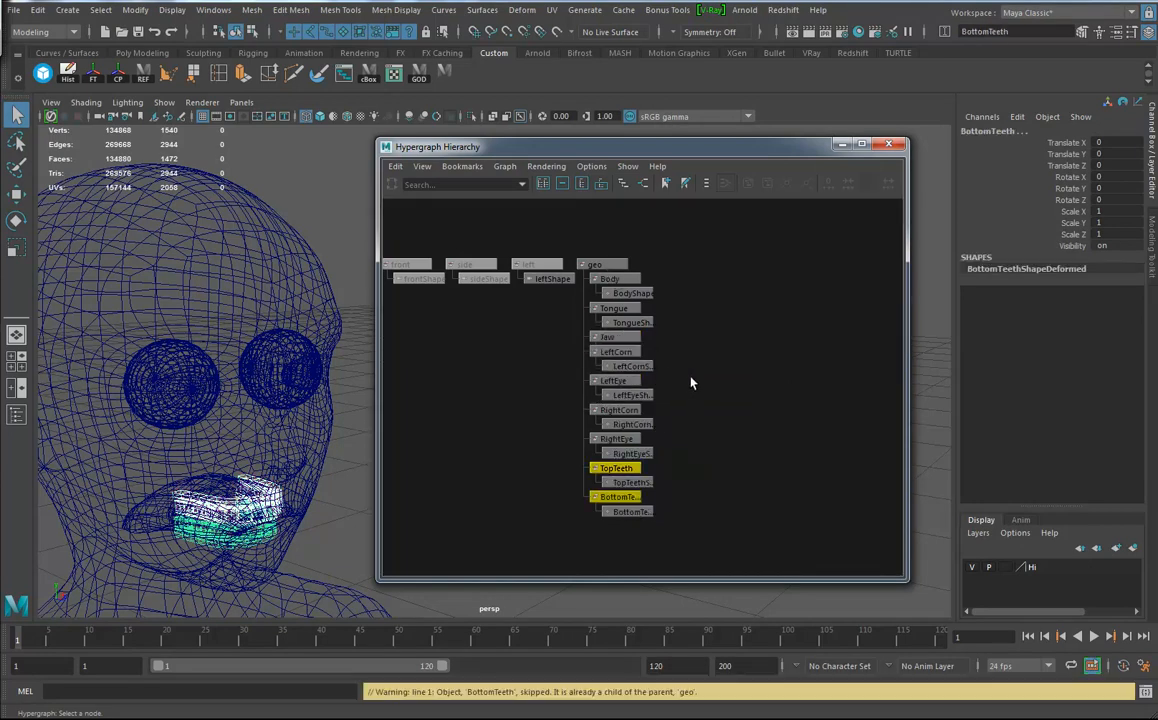
pyautogui.click(610, 338)
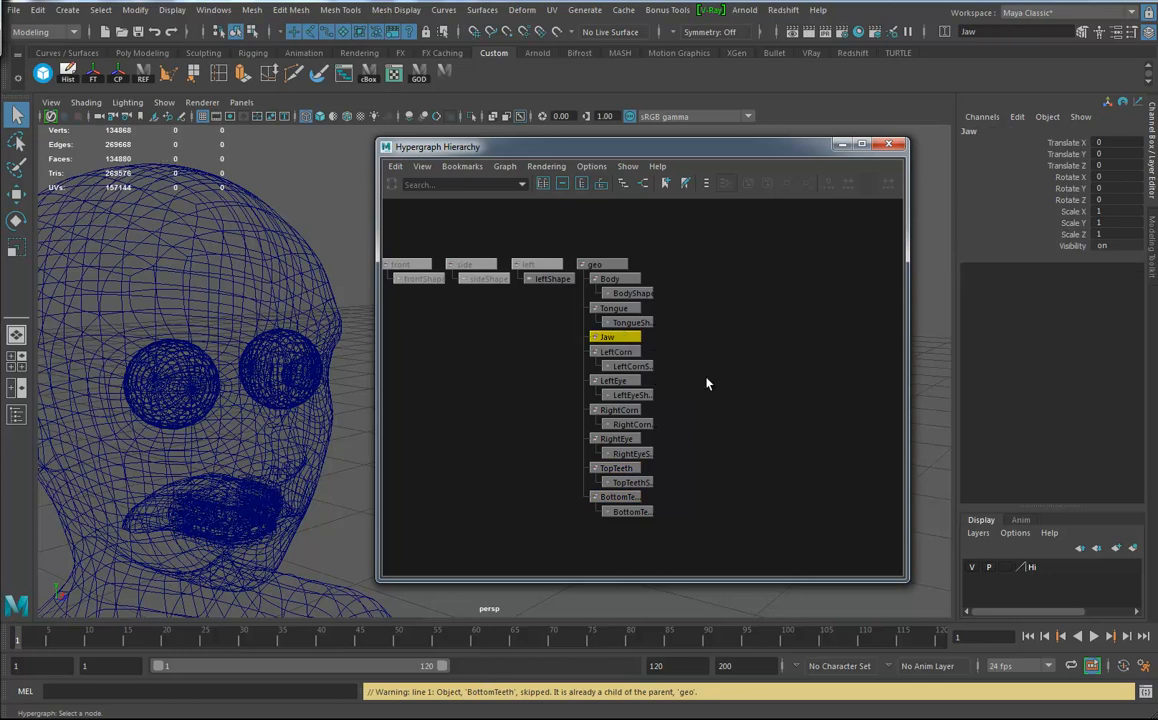
pyautogui.press('Delete')
# Step: Remove the Deformed suffix from the LeftCorn mesh's shape node, naming it LeftCornShape
pyautogui.scroll(3, 672, 396)
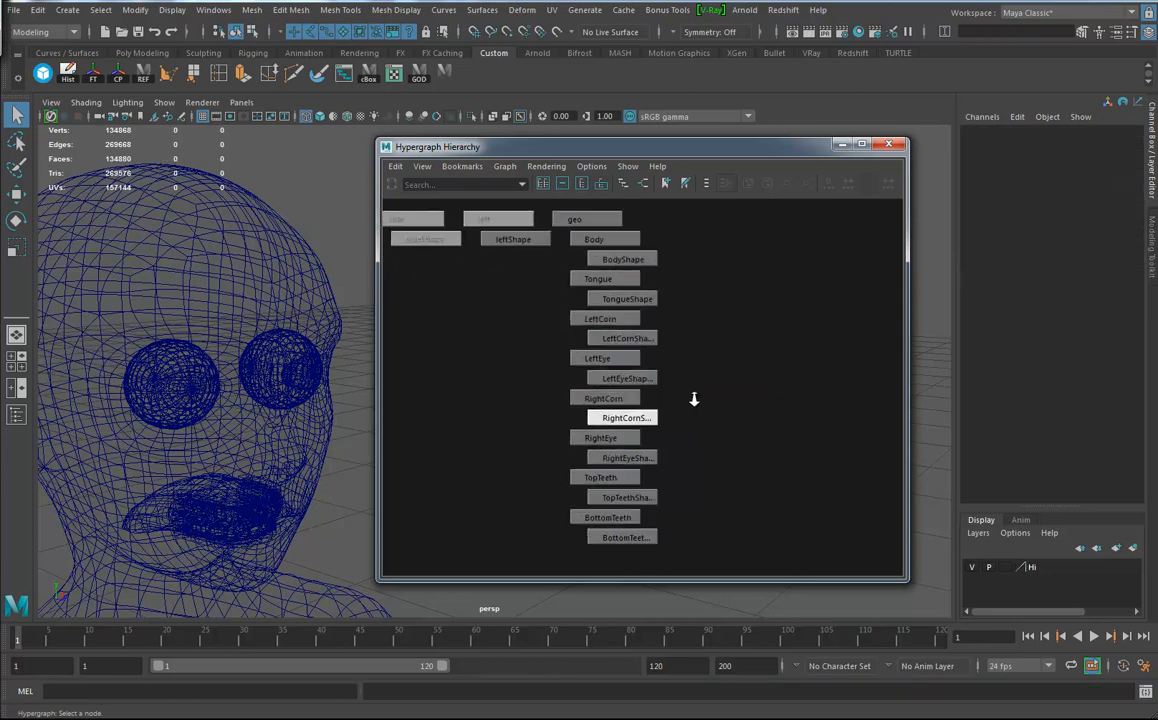
pyautogui.click(625, 273)
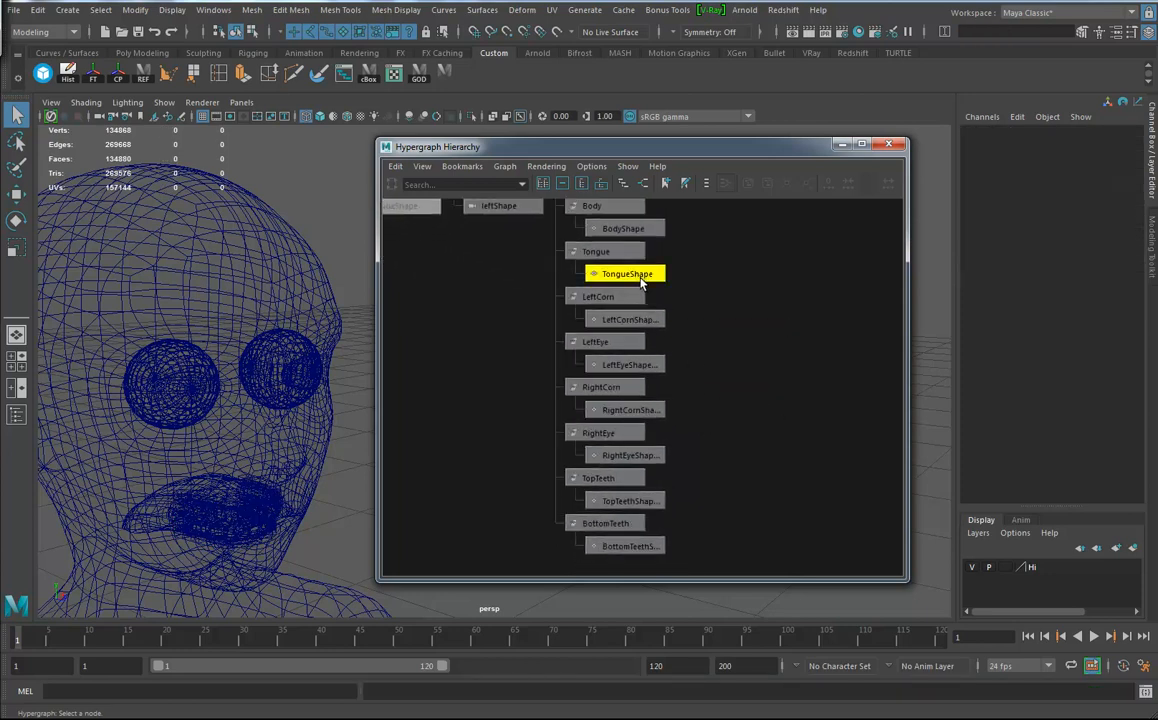
pyautogui.click(650, 340)
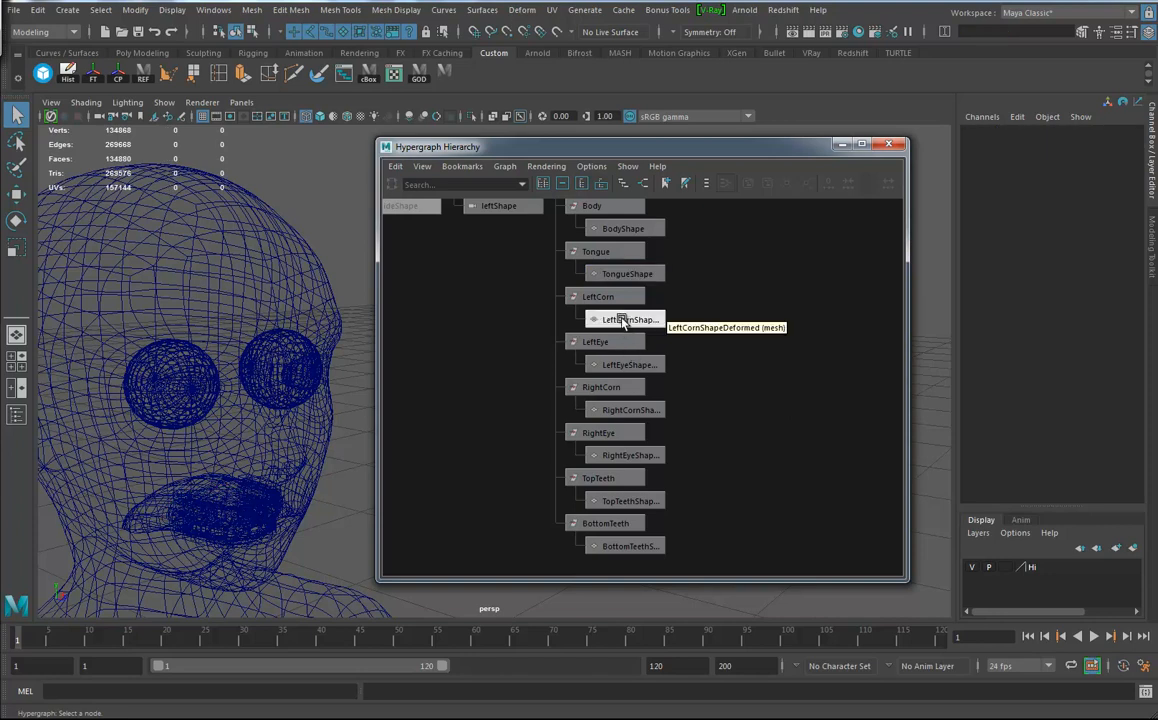
pyautogui.click(624, 320)
pyautogui.click(595, 297)
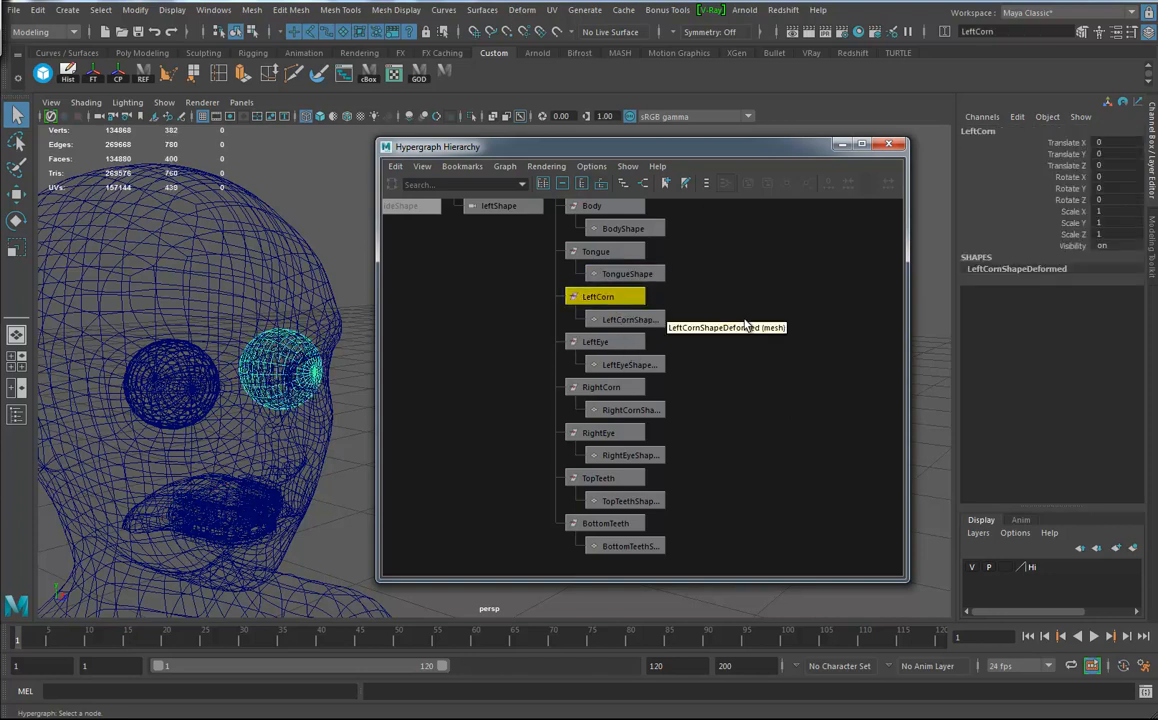
pyautogui.doubleClick(1005, 271)
pyautogui.moveTo(1058, 271); pyautogui.dragTo(1024, 291)
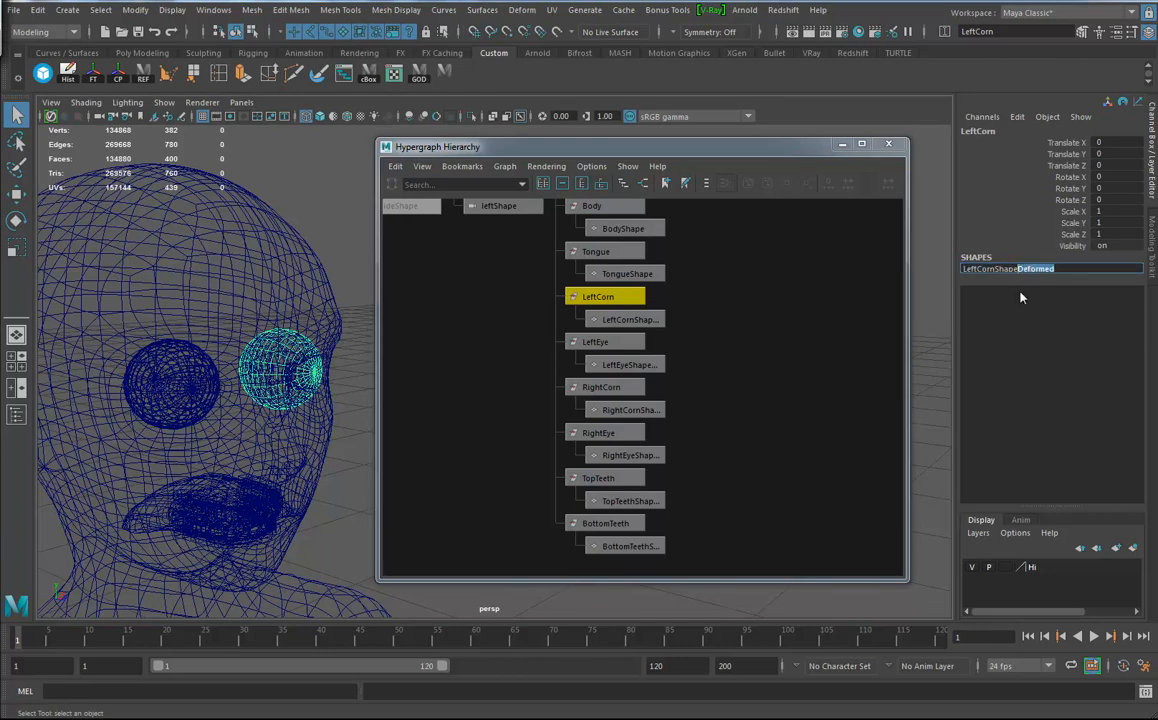
pyautogui.press('BackSpace')
pyautogui.press('Return')
# Step: Remove the Deformed suffix from the LeftEye mesh's shape node, naming it LeftEyeShape
pyautogui.click(620, 342)
pyautogui.doubleClick(1040, 269)
pyautogui.moveTo(1045, 280); pyautogui.dragTo(1017, 292)
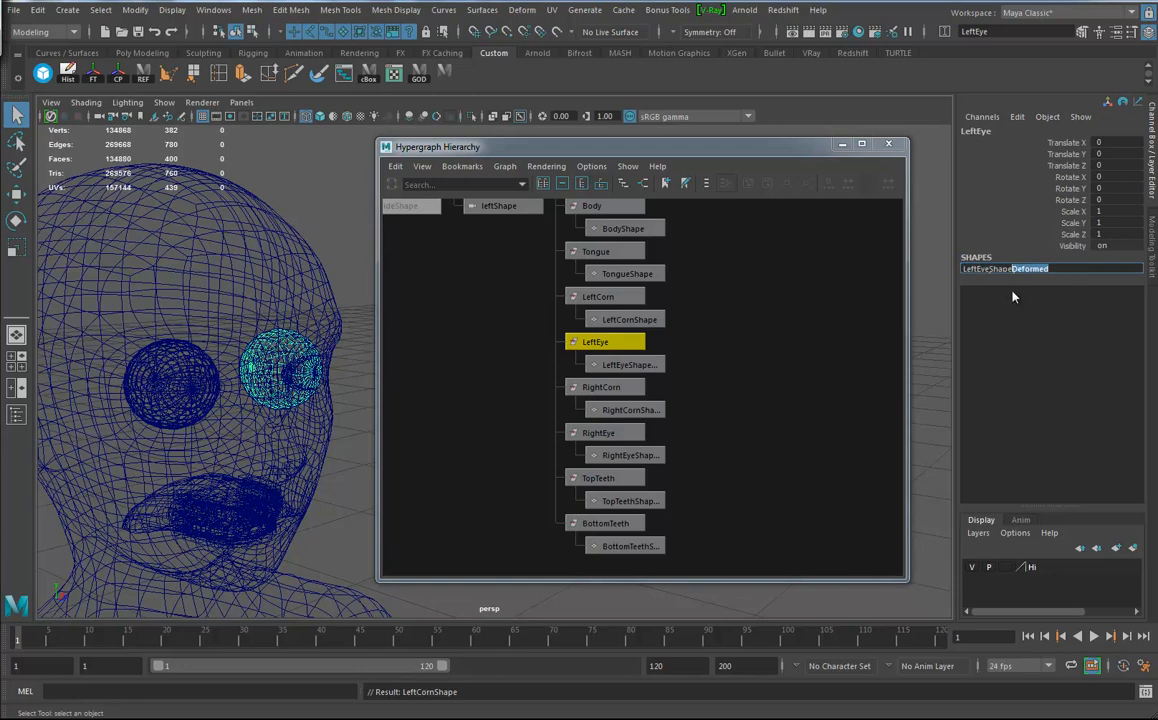
pyautogui.press('BackSpace')
pyautogui.press('Return')
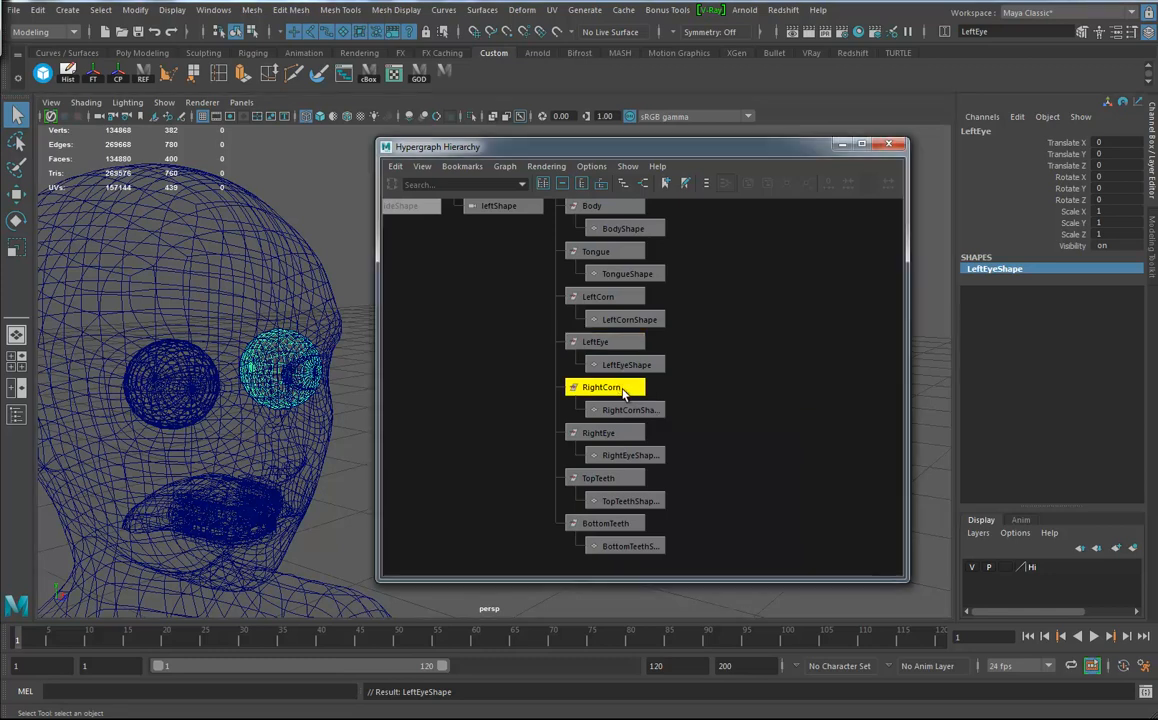
# Step: Remove the Deformed suffix from the RightCorn mesh's shape node, naming it RightCornShape
pyautogui.click(620, 388)
pyautogui.doubleClick(1040, 269)
pyautogui.moveTo(1062, 270); pyautogui.dragTo(1037, 287)
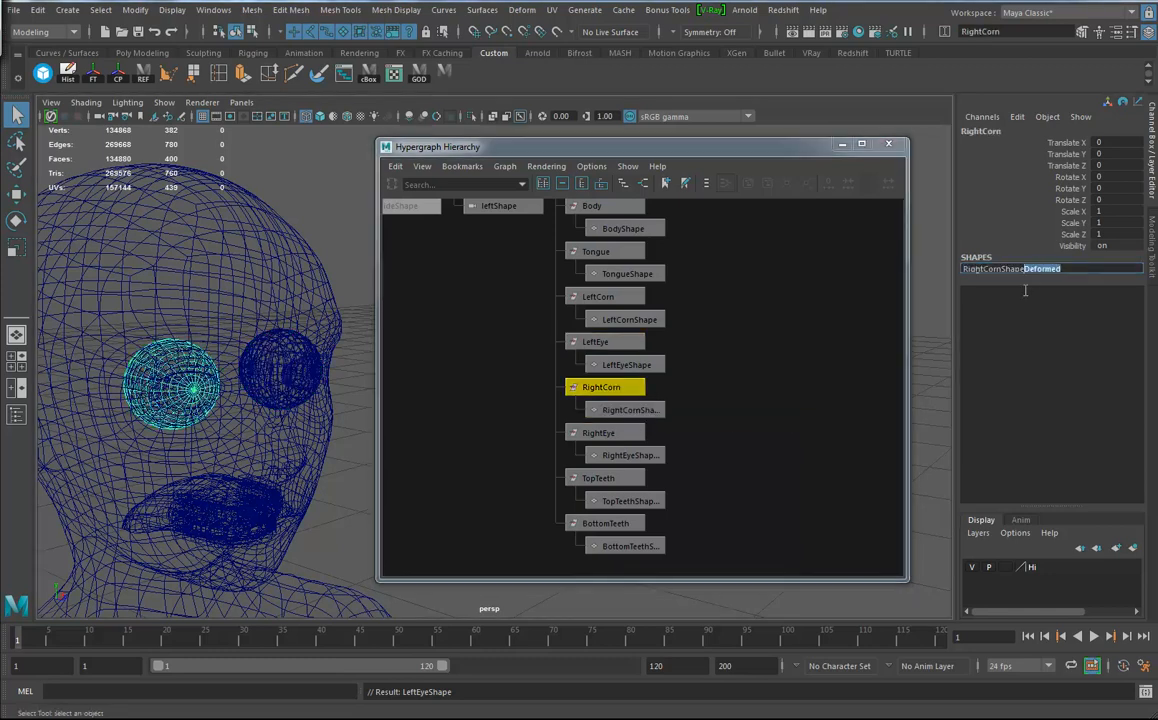
pyautogui.press('BackSpace')
pyautogui.press('Return')
# Step: Remove the Deformed suffix from the RightEye mesh's shape node, naming it RightEyeShape
pyautogui.click(603, 433)
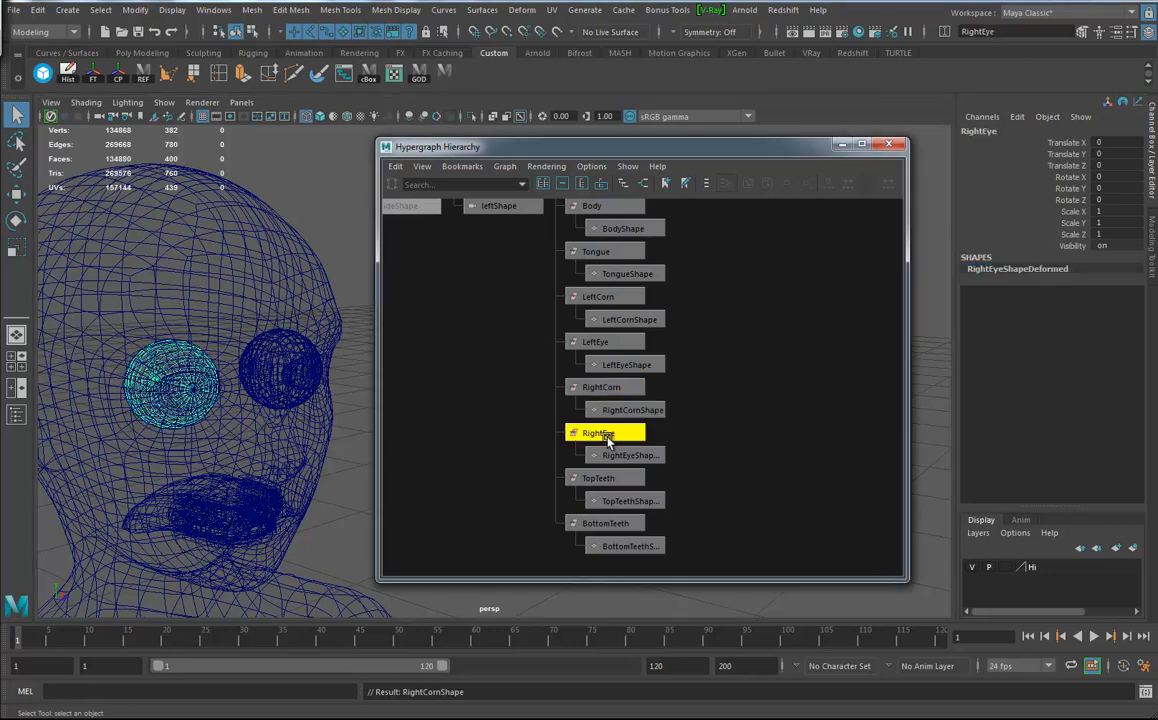
pyautogui.doubleClick(1005, 269)
pyautogui.moveTo(1056, 270)
pyautogui.mouseDown()
pyautogui.moveTo(1025, 288)
pyautogui.moveTo(1041, 282)
pyautogui.mouseUp()
pyautogui.click(1071, 267)
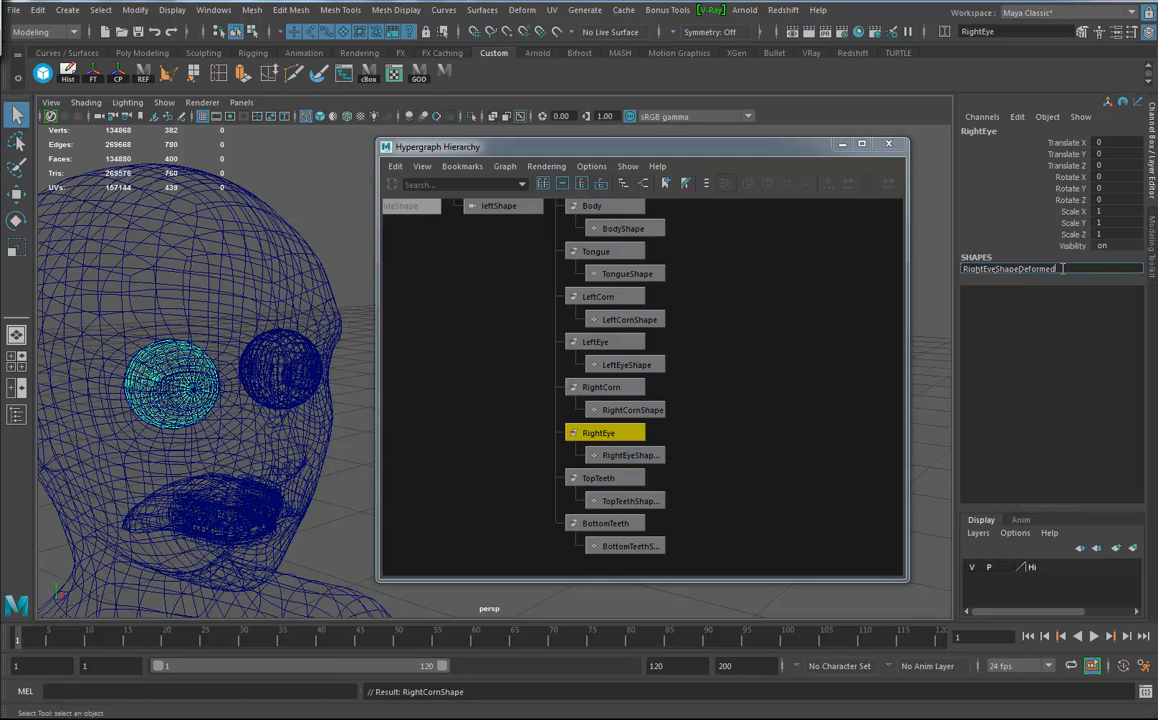
pyautogui.press('BackSpace')
pyautogui.press('BackSpace')
pyautogui.press('Return')
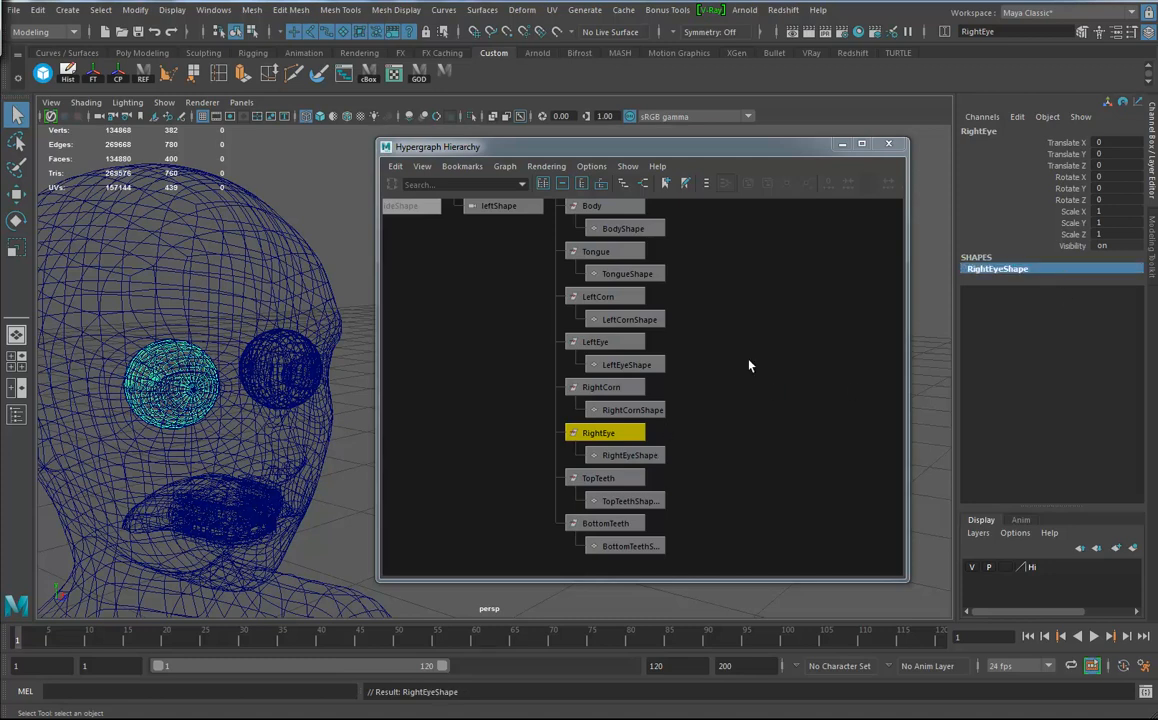
# Step: Remove the Deformed suffix from the TopTeeth mesh's shape node, naming it TopTeethShape
pyautogui.click(598, 478)
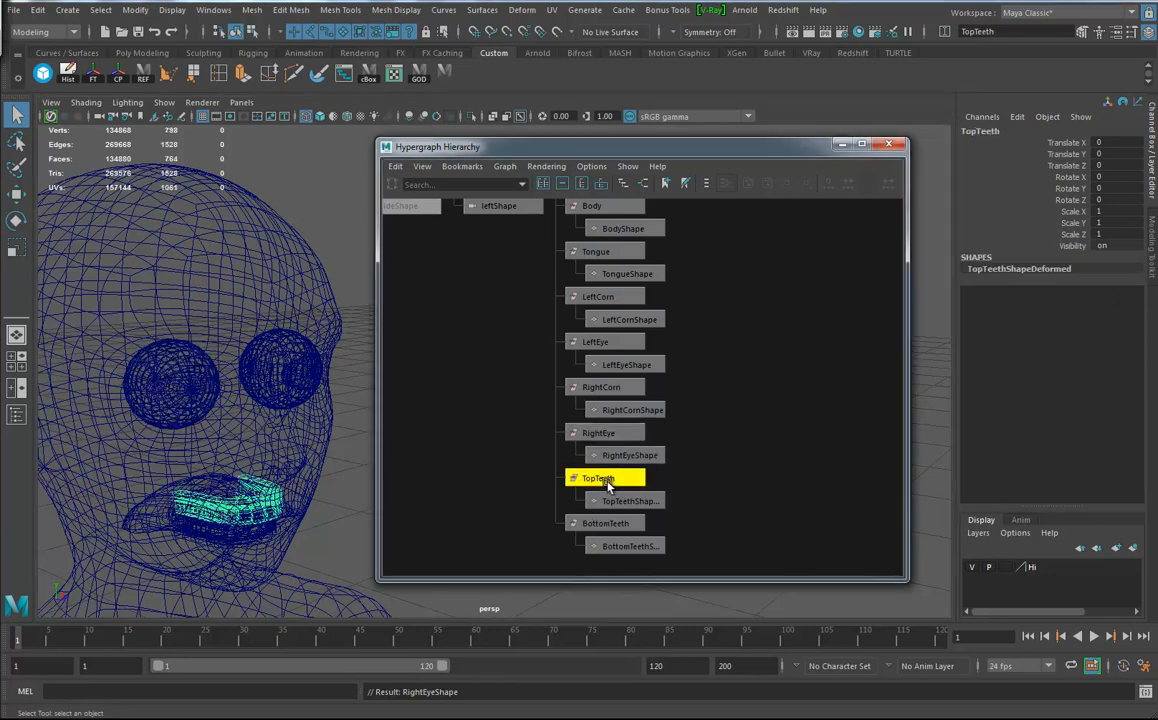
pyautogui.click(1074, 272)
pyautogui.click(1074, 268)
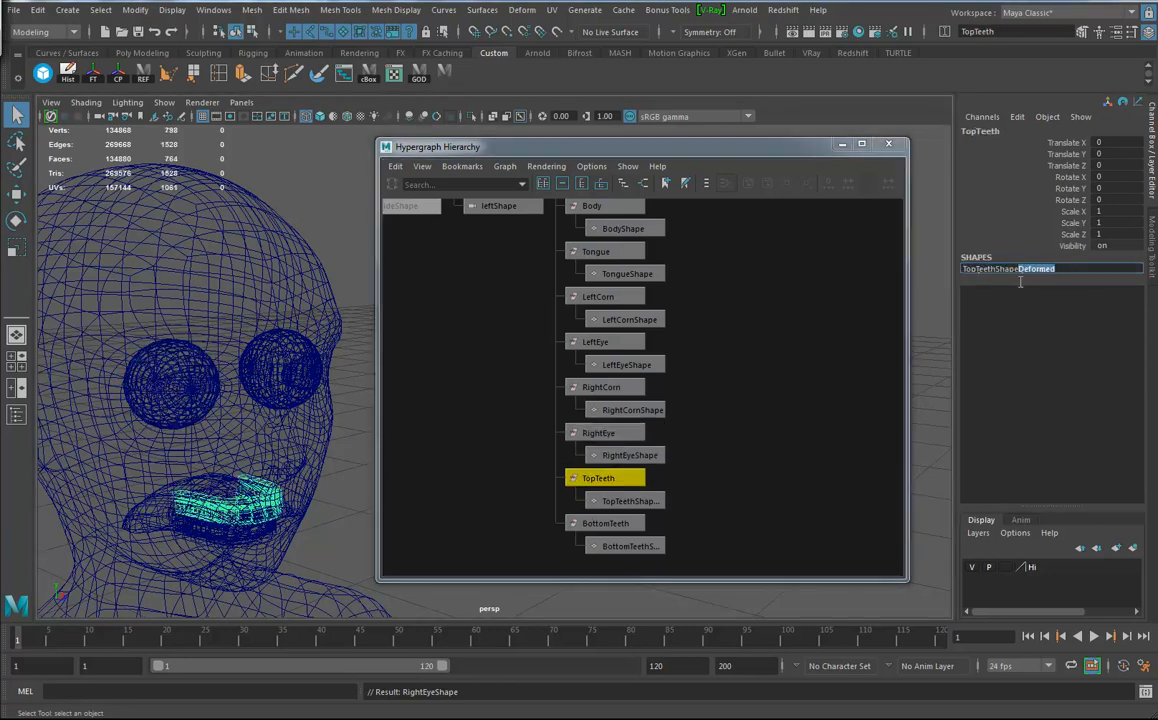
pyautogui.press('Return')
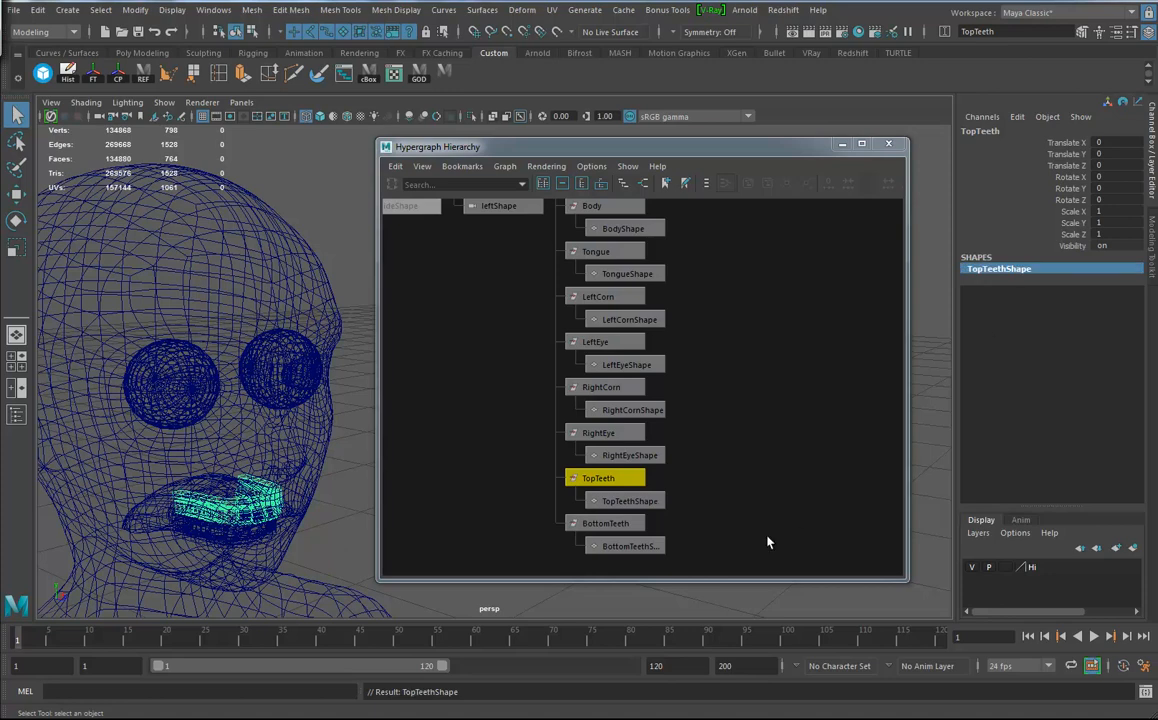
# Step: Remove the Deformed suffix from the BottomTeeth mesh's shape node, naming it BottomTeethShape
pyautogui.click(608, 524)
pyautogui.click(1070, 270)
pyautogui.moveTo(1070, 270); pyautogui.dragTo(1049, 281)
pyautogui.press('BackSpace')
pyautogui.press('Return')
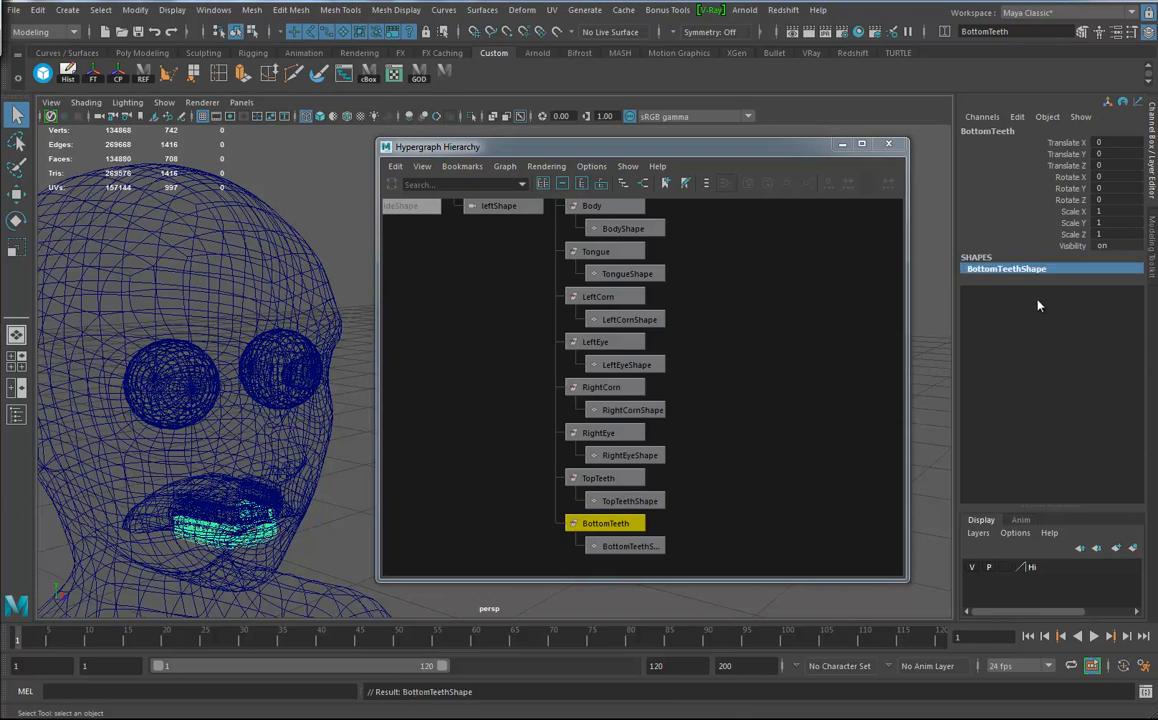
# Step: Delete the extra left camera and its leftShape node from the scene hierarchy
pyautogui.keyDown('alt'); pyautogui.moveTo(292, 453); pyautogui.dragTo(187, 407); pyautogui.keyUp('alt')
pyautogui.keyDown('alt'); pyautogui.moveTo(190, 418); pyautogui.dragTo(182, 302, button='middle'); pyautogui.keyUp('alt')
pyautogui.keyDown('alt'); pyautogui.moveTo(182, 302); pyautogui.dragTo(290, 340); pyautogui.keyUp('alt')
pyautogui.keyDown('alt'); pyautogui.moveTo(775, 388); pyautogui.dragTo(582, 352, button='right'); pyautogui.keyUp('alt')
pyautogui.moveTo(582, 352)
pyautogui.keyDown('alt'); pyautogui.mouseDown(button='middle')
pyautogui.moveTo(592, 365)
pyautogui.moveTo(597, 355)
pyautogui.mouseUp(button='middle'); pyautogui.keyUp('alt')
pyautogui.keyDown('alt'); pyautogui.moveTo(579, 402); pyautogui.dragTo(616, 415, button='right'); pyautogui.keyUp('alt')
pyautogui.moveTo(612, 288); pyautogui.dragTo(595, 350)
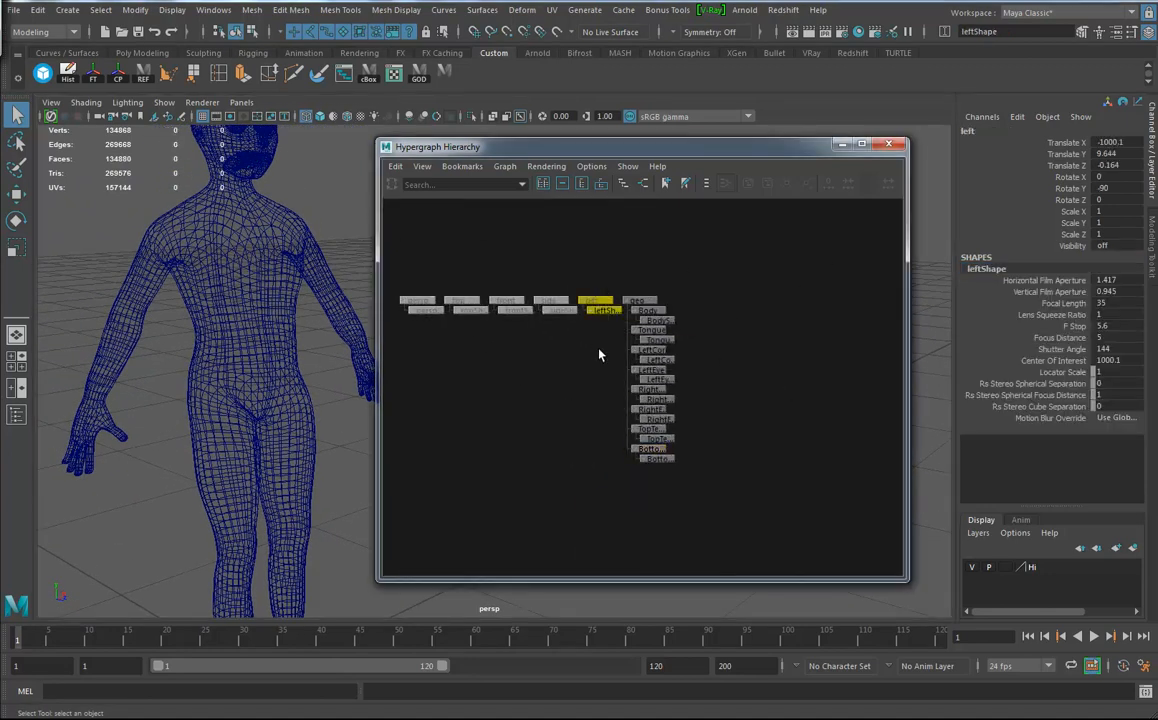
pyautogui.press('Delete')
# Step: Create a distance measurement from the grid origin at the character's feet to a grid point about 10 units away along Z
pyautogui.moveTo(731, 155); pyautogui.dragTo(884, 145)
pyautogui.keyDown('alt'); pyautogui.moveTo(426, 390); pyautogui.dragTo(368, 360, button='right'); pyautogui.keyUp('alt')
pyautogui.keyDown('alt'); pyautogui.moveTo(368, 360); pyautogui.dragTo(309, 352, button='middle'); pyautogui.keyUp('alt')
pyautogui.keyDown('alt'); pyautogui.moveTo(339, 432); pyautogui.dragTo(430, 466); pyautogui.keyUp('alt')
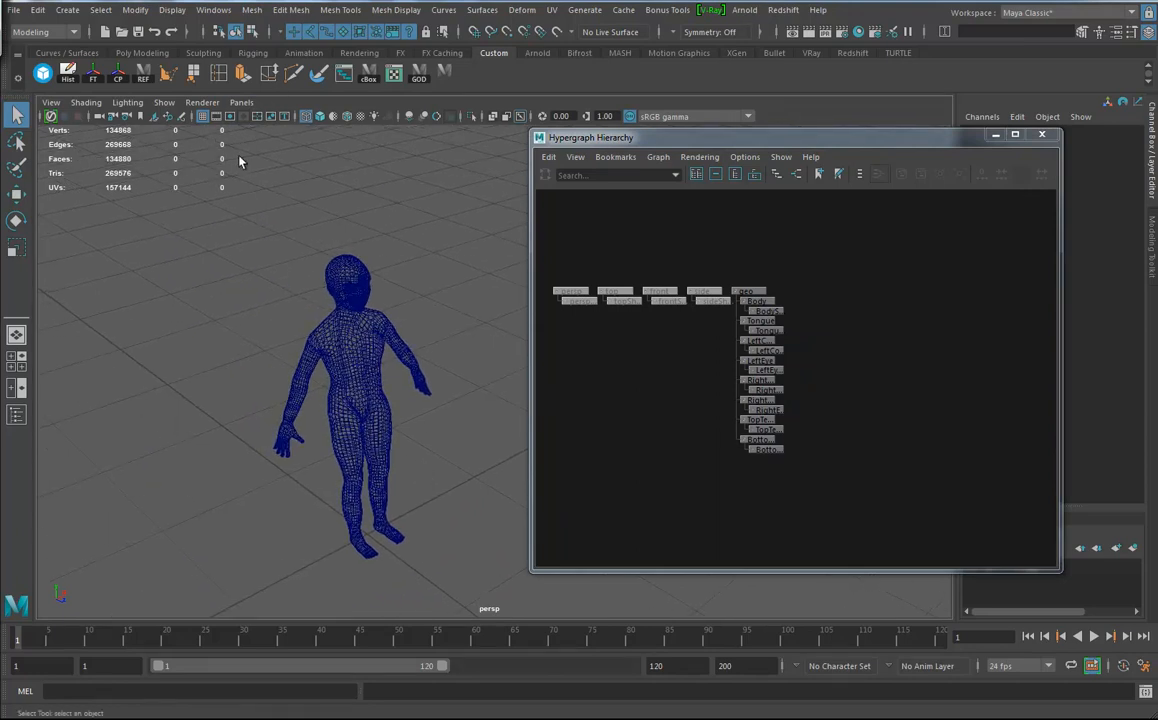
pyautogui.click(252, 11)
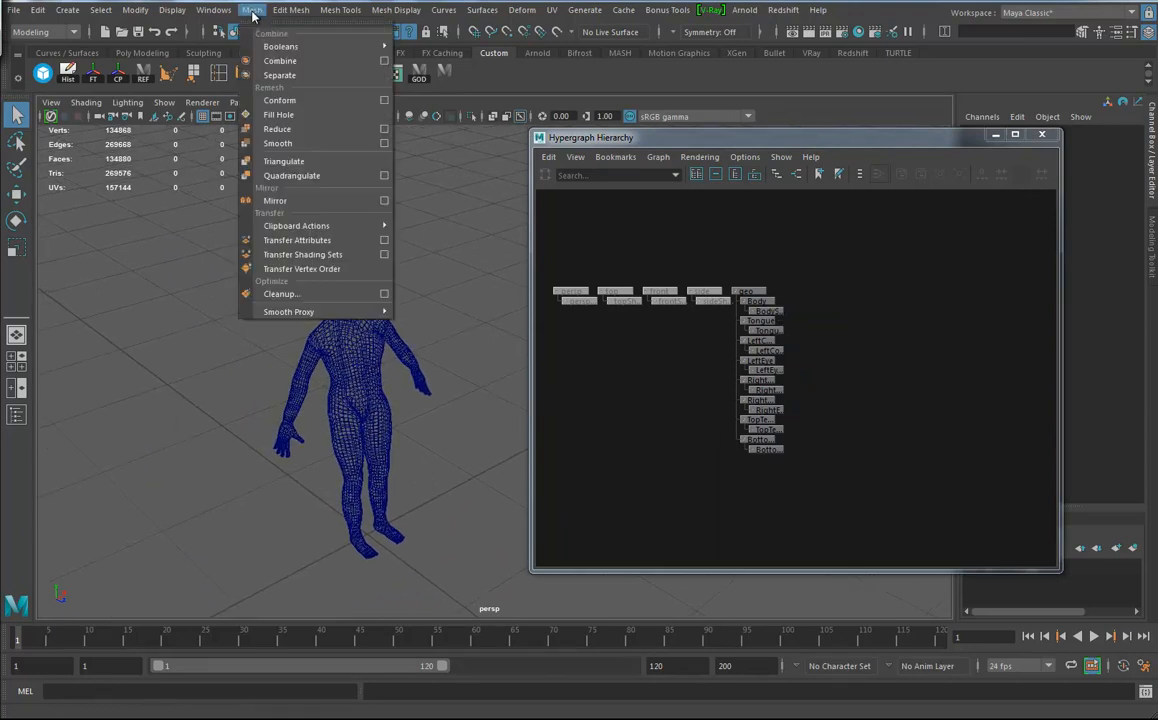
pyautogui.click(252, 11)
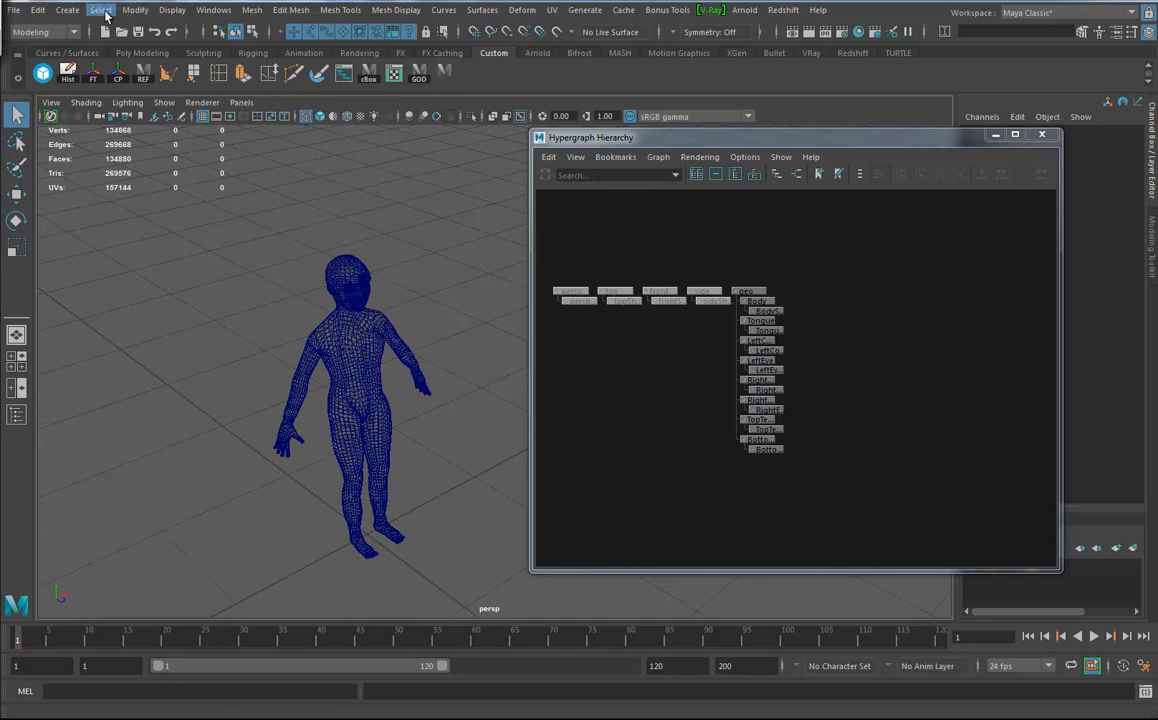
pyautogui.click(73, 14)
pyautogui.moveTo(103, 247)
pyautogui.click(272, 259)
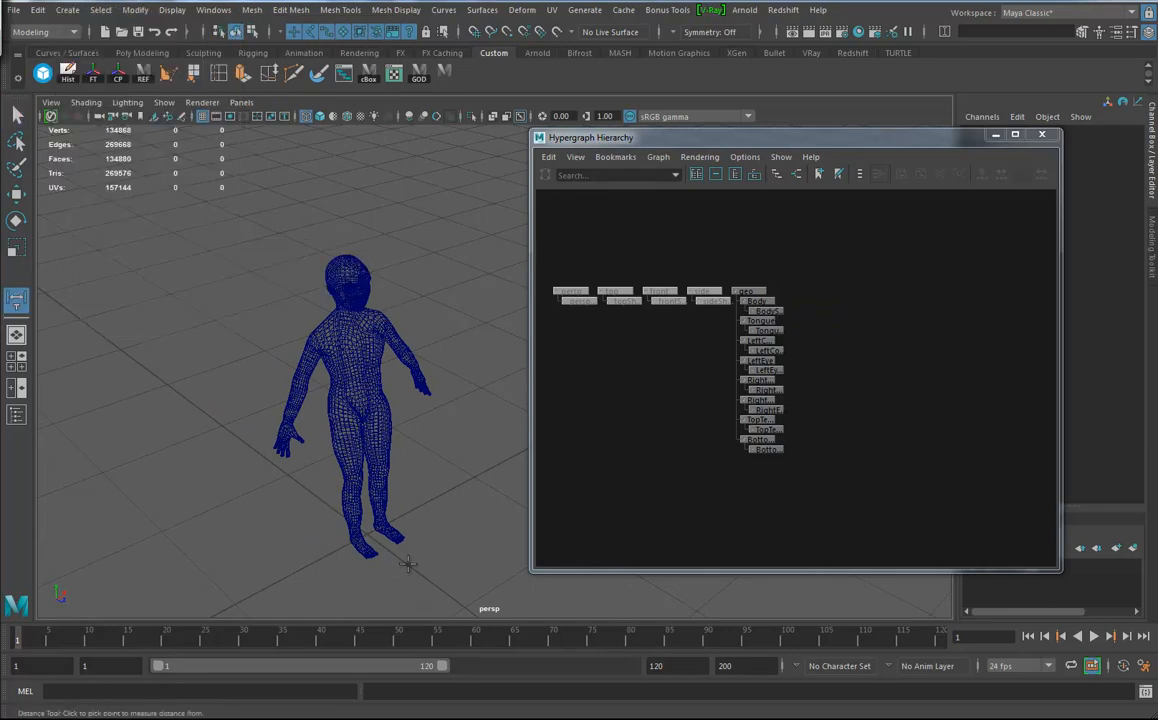
pyautogui.click(369, 535)
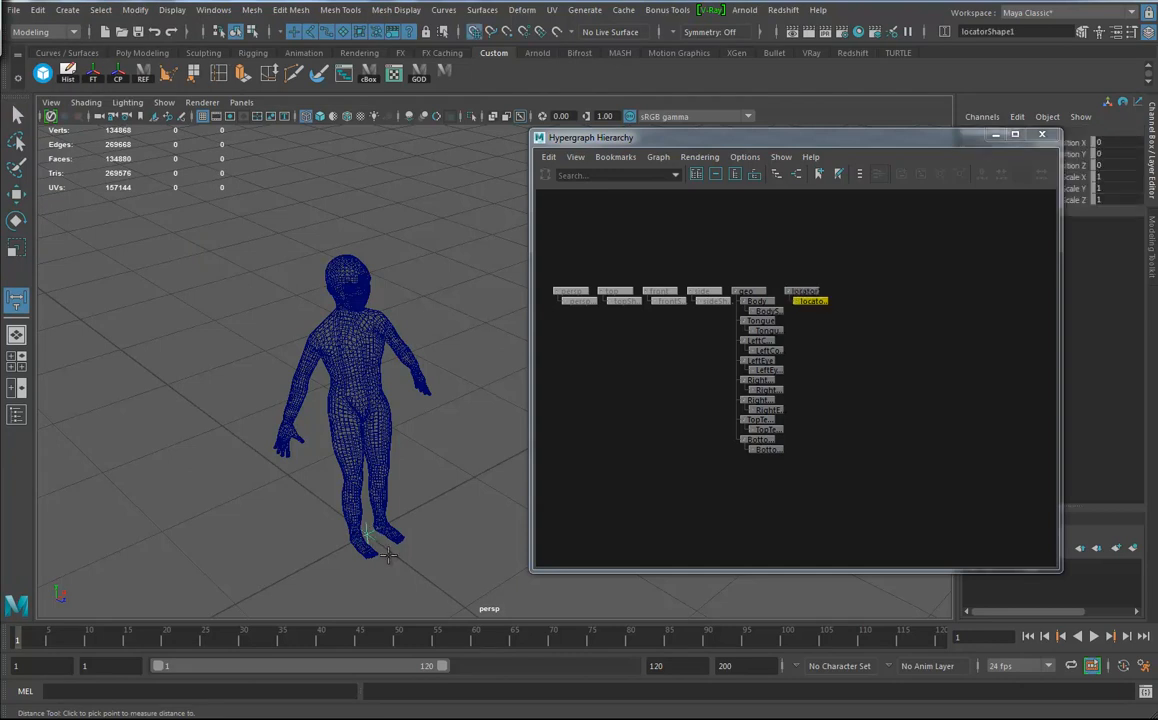
pyautogui.click(476, 609)
pyautogui.keyDown('alt'); pyautogui.moveTo(479, 533); pyautogui.dragTo(322, 522, button='right'); pyautogui.keyUp('alt')
pyautogui.click(18, 195)
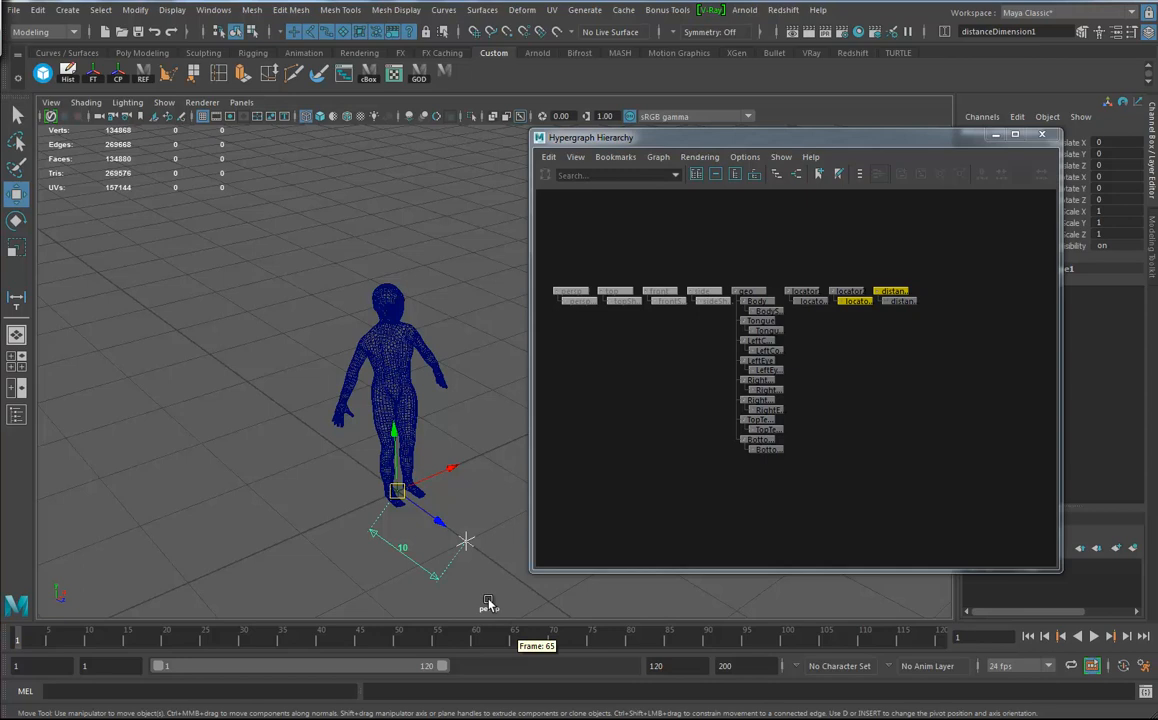
# Step: Move the measurement's second locator to the origin and raise it to the top of the character's head, about 20.5 units high
pyautogui.click(467, 532)
pyautogui.scroll(3, 810, 430)
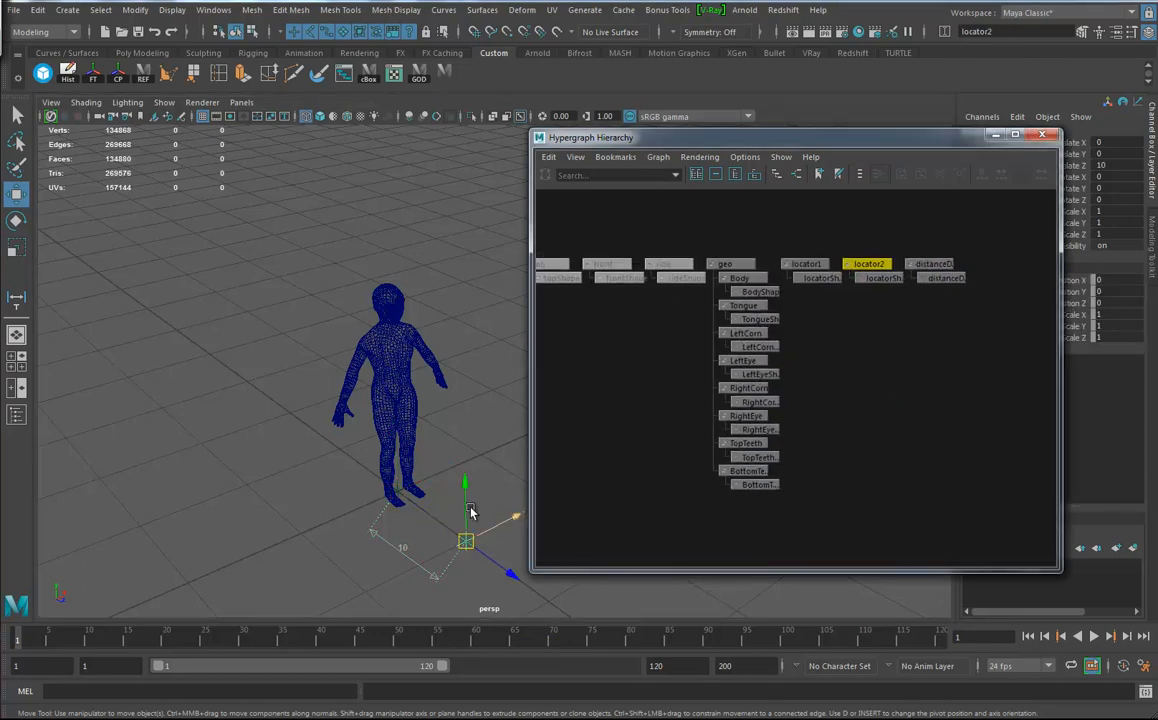
pyautogui.moveTo(470, 543); pyautogui.dragTo(393, 491)
pyautogui.moveTo(395, 442); pyautogui.dragTo(382, 212)
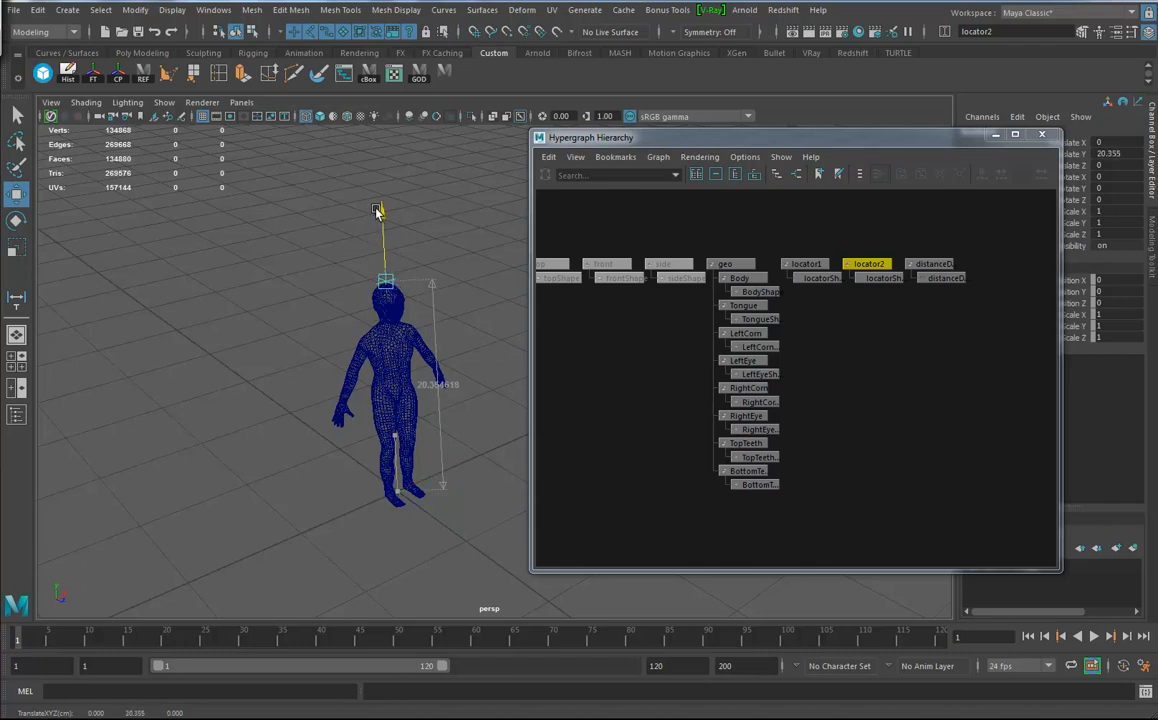
pyautogui.keyDown('alt'); pyautogui.moveTo(406, 396); pyautogui.dragTo(338, 393); pyautogui.keyUp('alt')
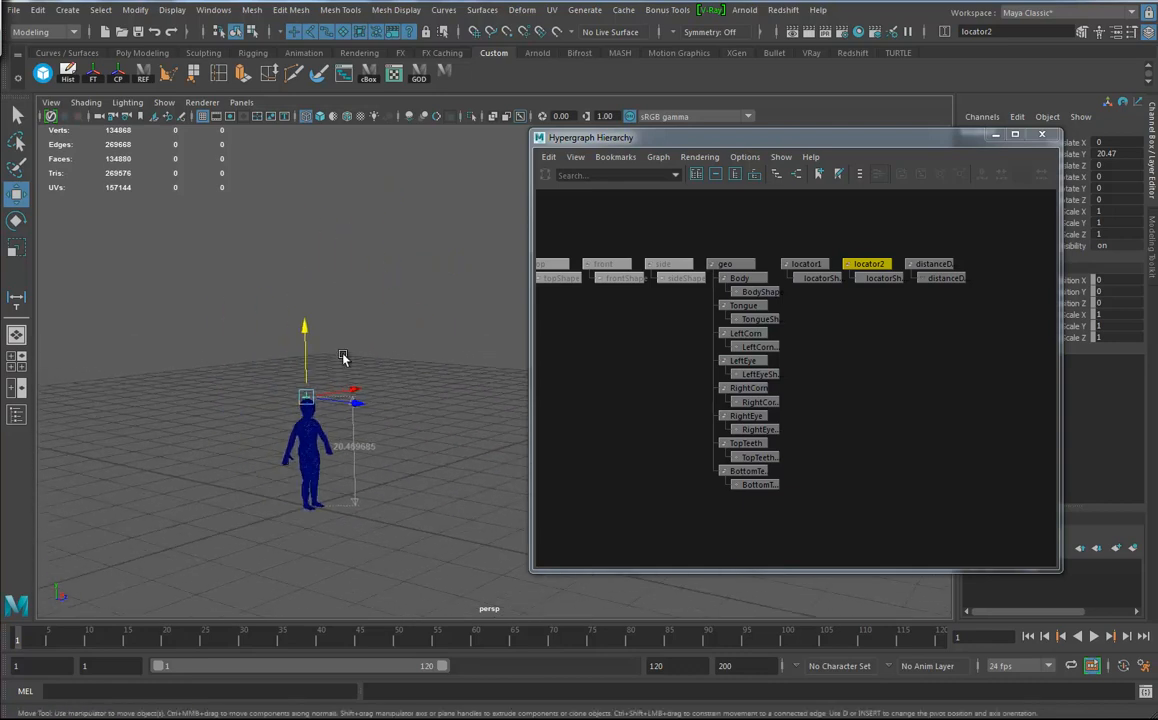
# Step: Raise the second locator well above the character and set its Translate Y to 165
pyautogui.scroll(-3, 340, 350)
pyautogui.moveTo(392, 314); pyautogui.dragTo(390, 233)
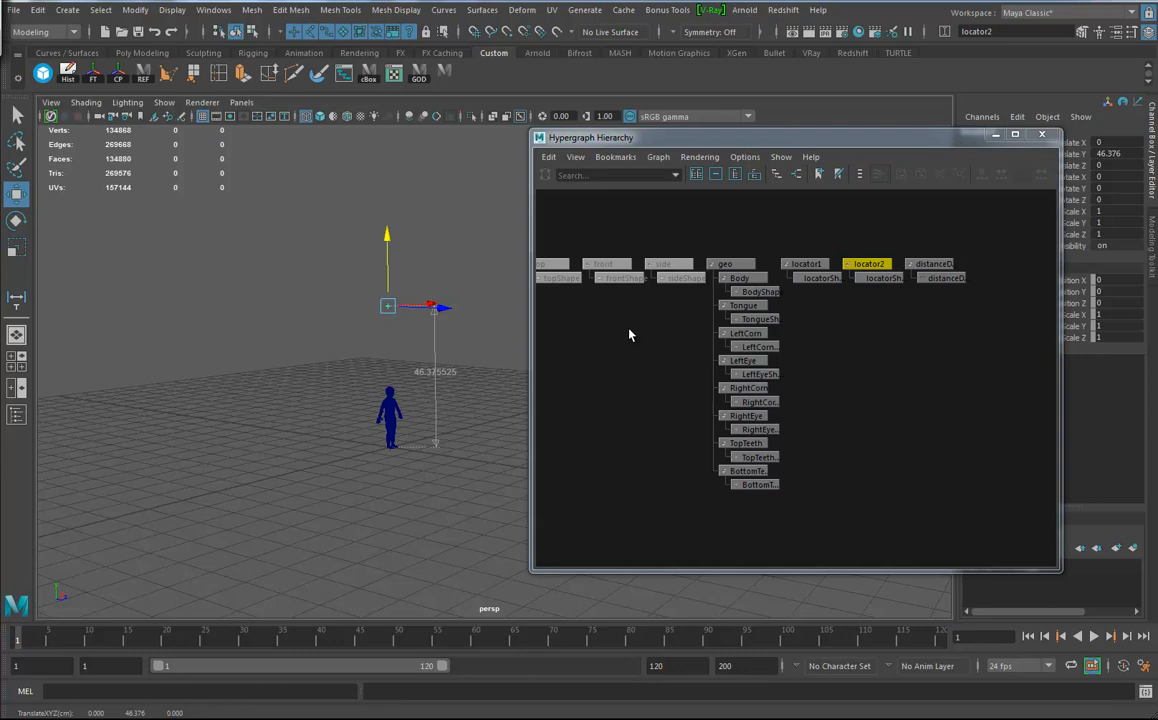
pyautogui.moveTo(850, 137); pyautogui.dragTo(674, 188)
pyautogui.click(1126, 155)
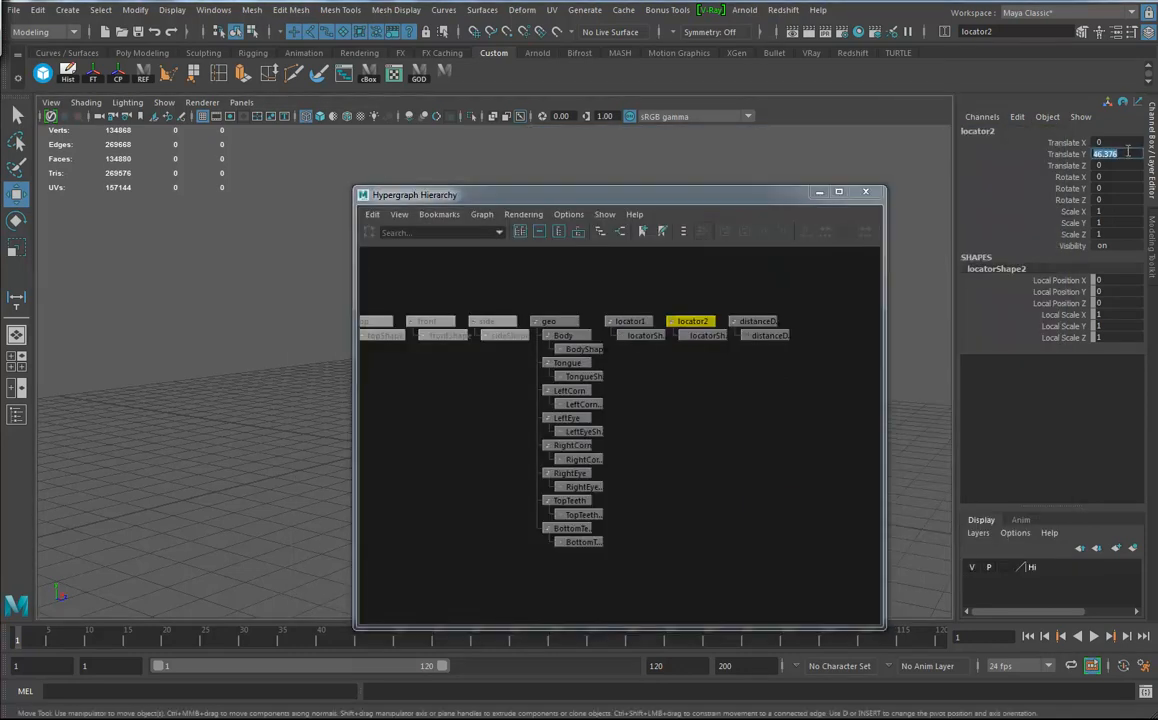
pyautogui.press('Return')
# Step: Scale the geo group uniformly by about 8.218 so the character's height matches the 165-unit measurement
pyautogui.moveTo(565, 194); pyautogui.dragTo(965, 199)
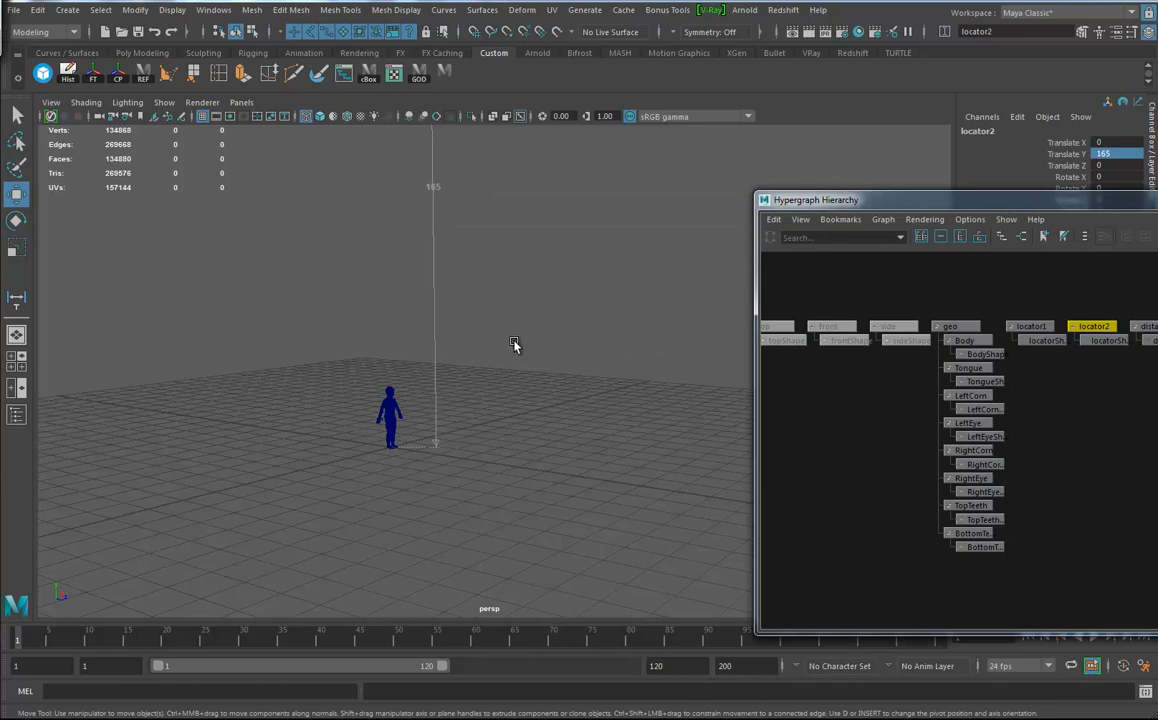
pyautogui.keyDown('alt'); pyautogui.moveTo(558, 364); pyautogui.dragTo(320, 354, button='right'); pyautogui.keyUp('alt')
pyautogui.keyDown('alt'); pyautogui.moveTo(405, 346); pyautogui.dragTo(397, 437, button='middle'); pyautogui.keyUp('alt')
pyautogui.click(952, 327)
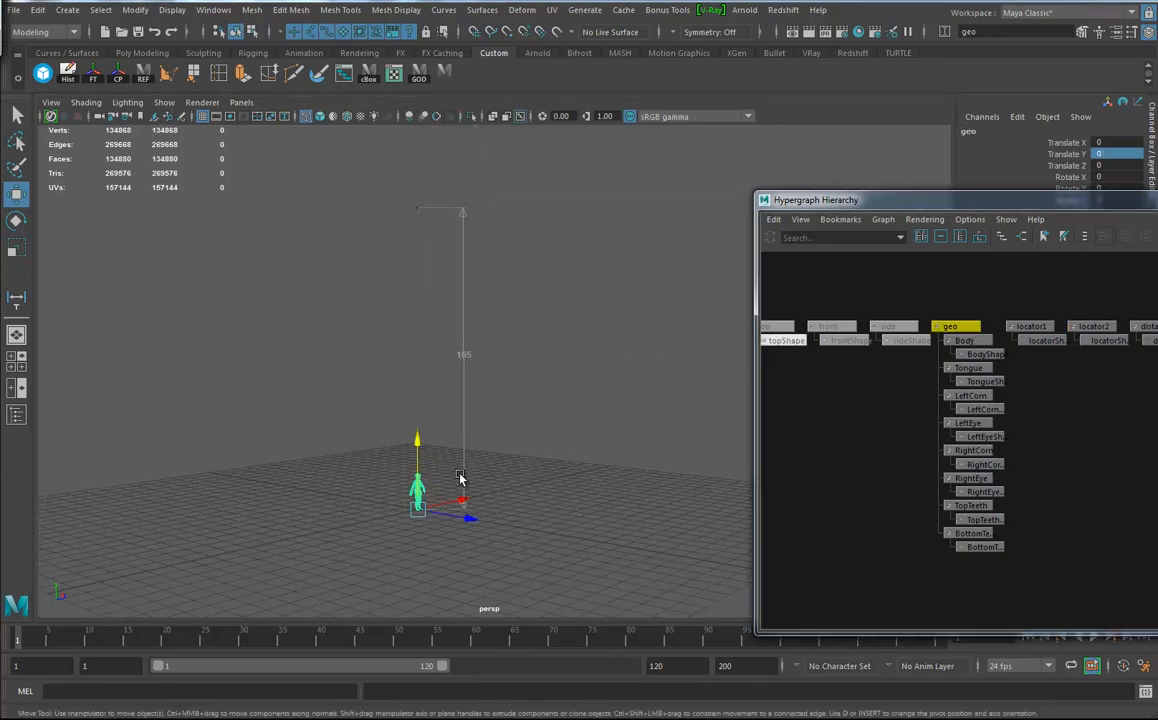
pyautogui.press('r')
pyautogui.moveTo(459, 490); pyautogui.dragTo(688, 441)
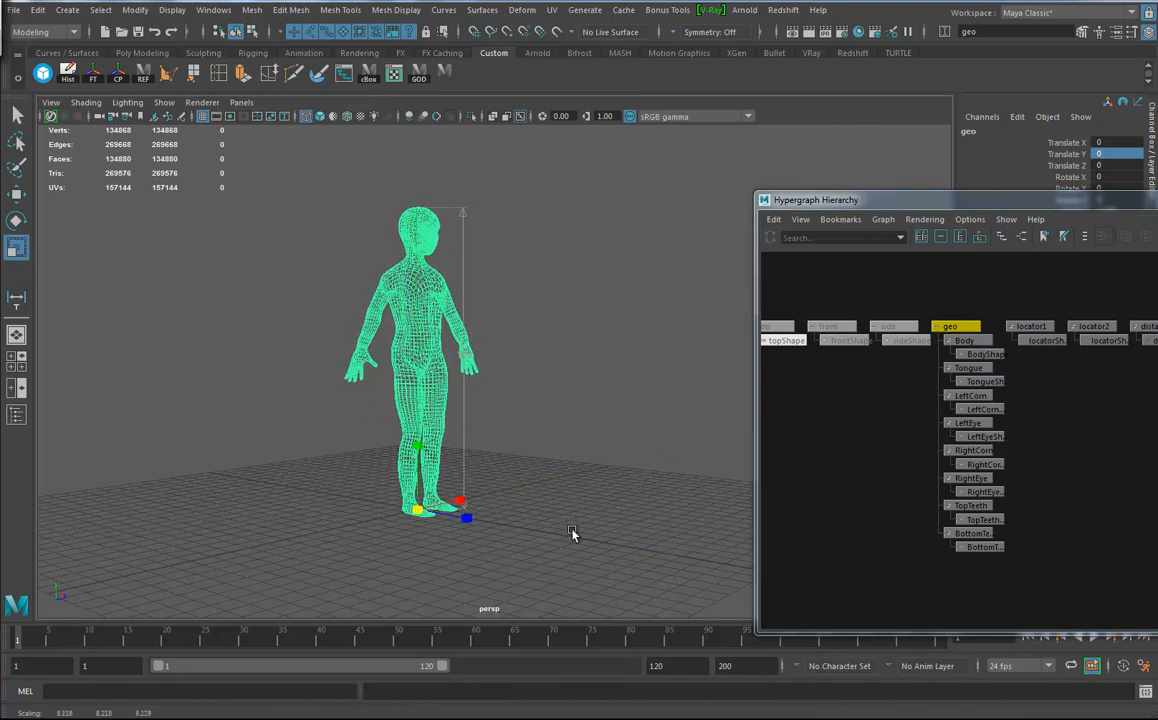
pyautogui.keyDown('alt'); pyautogui.moveTo(570, 535); pyautogui.dragTo(488, 312); pyautogui.keyUp('alt')
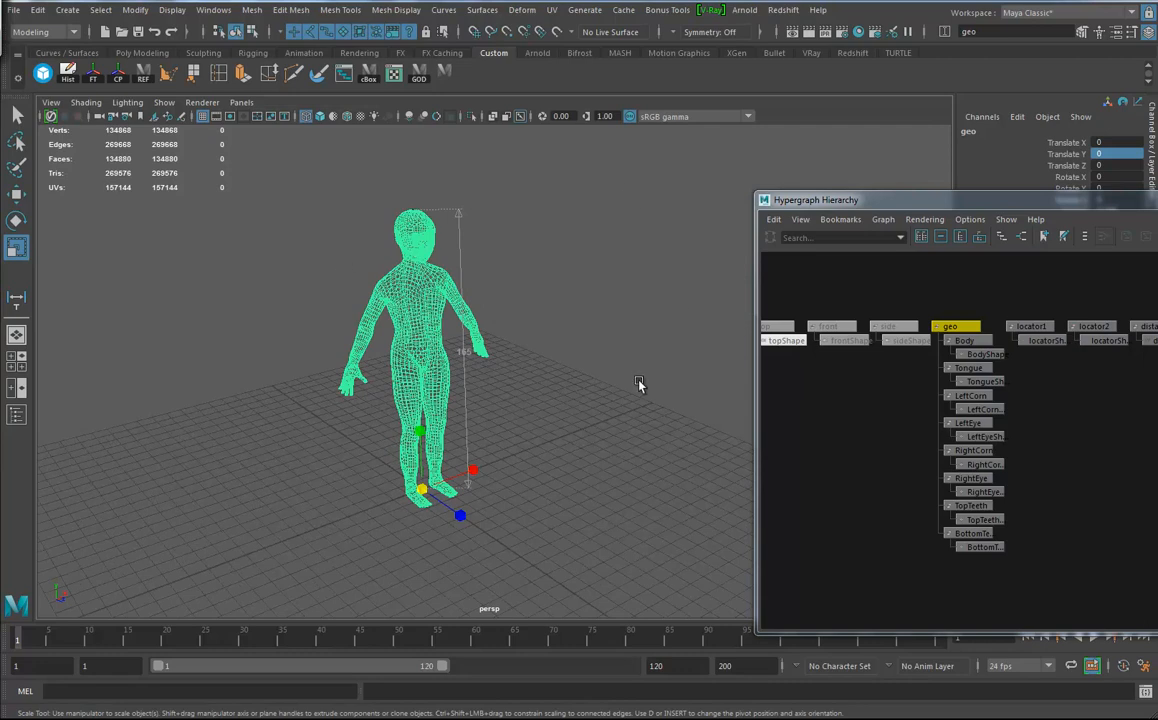
# Step: Freeze the transformations of the scaled geo group
pyautogui.moveTo(619, 471)
pyautogui.keyDown('alt'); pyautogui.mouseDown()
pyautogui.moveTo(641, 465)
pyautogui.moveTo(631, 473)
pyautogui.mouseUp(); pyautogui.keyUp('alt')
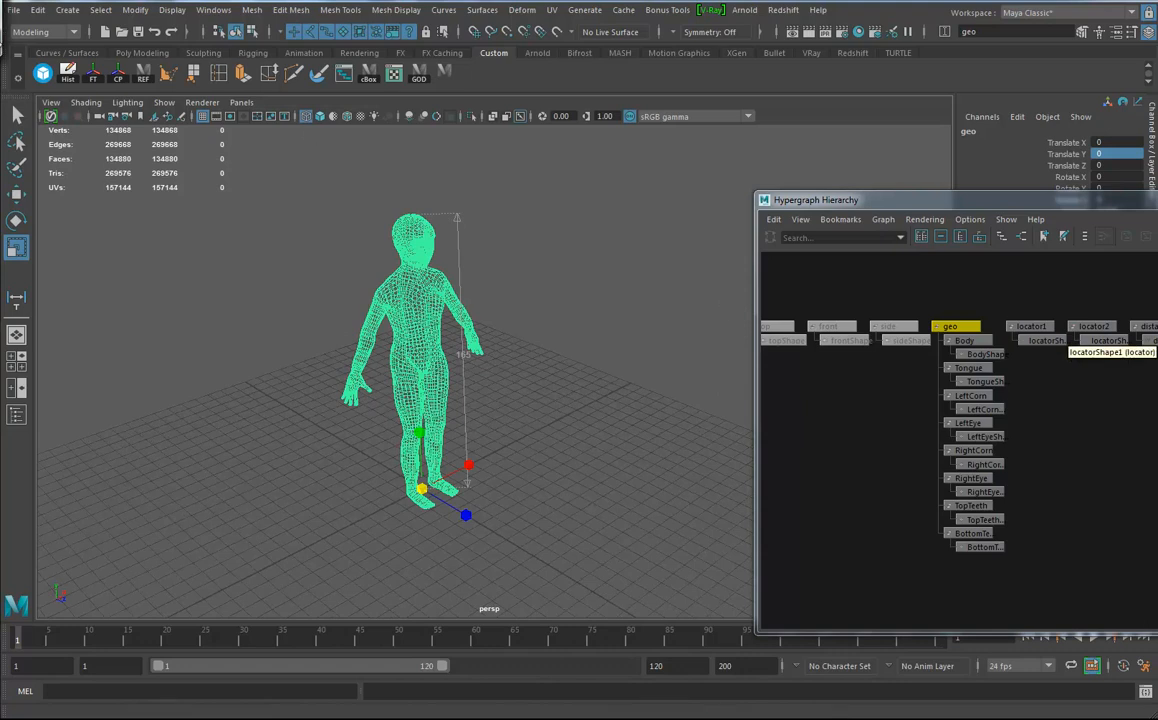
pyautogui.moveTo(1145, 204); pyautogui.dragTo(812, 309)
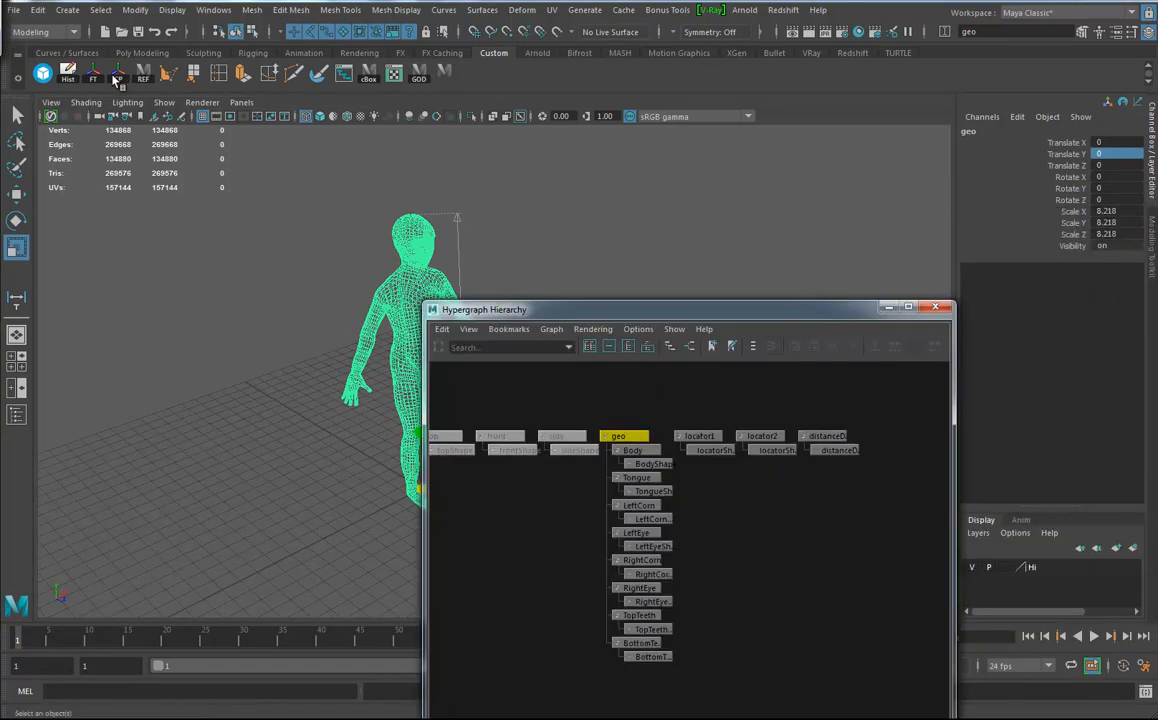
pyautogui.click(96, 82)
# Step: Delete both locators and the distance dimension from the scene hierarchy, and close the Hypergraph Hierarchy window
pyautogui.moveTo(693, 414); pyautogui.dragTo(930, 487)
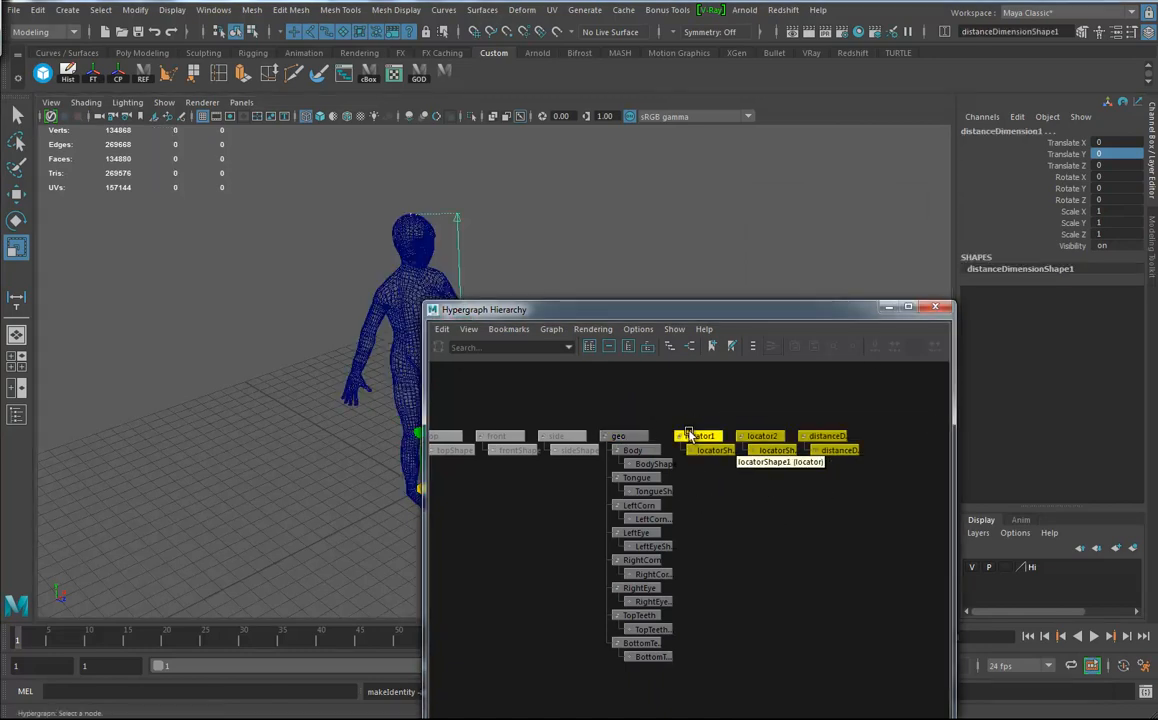
pyautogui.press('Delete')
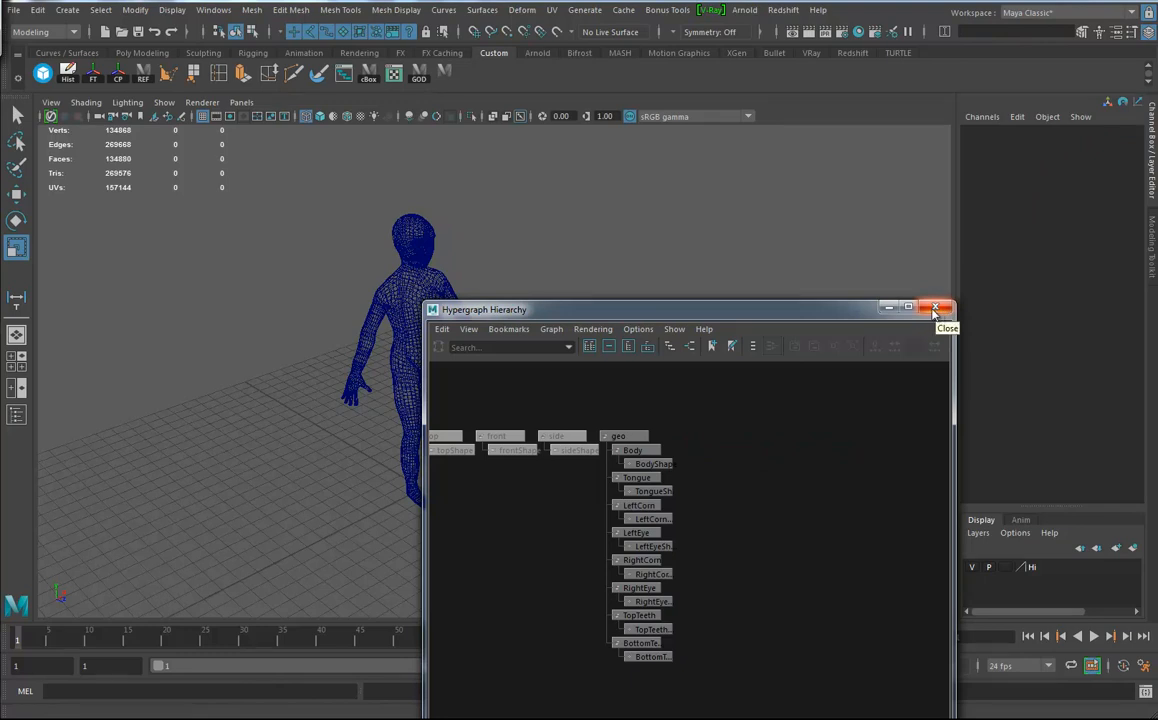
pyautogui.moveTo(774, 310); pyautogui.dragTo(845, 170)
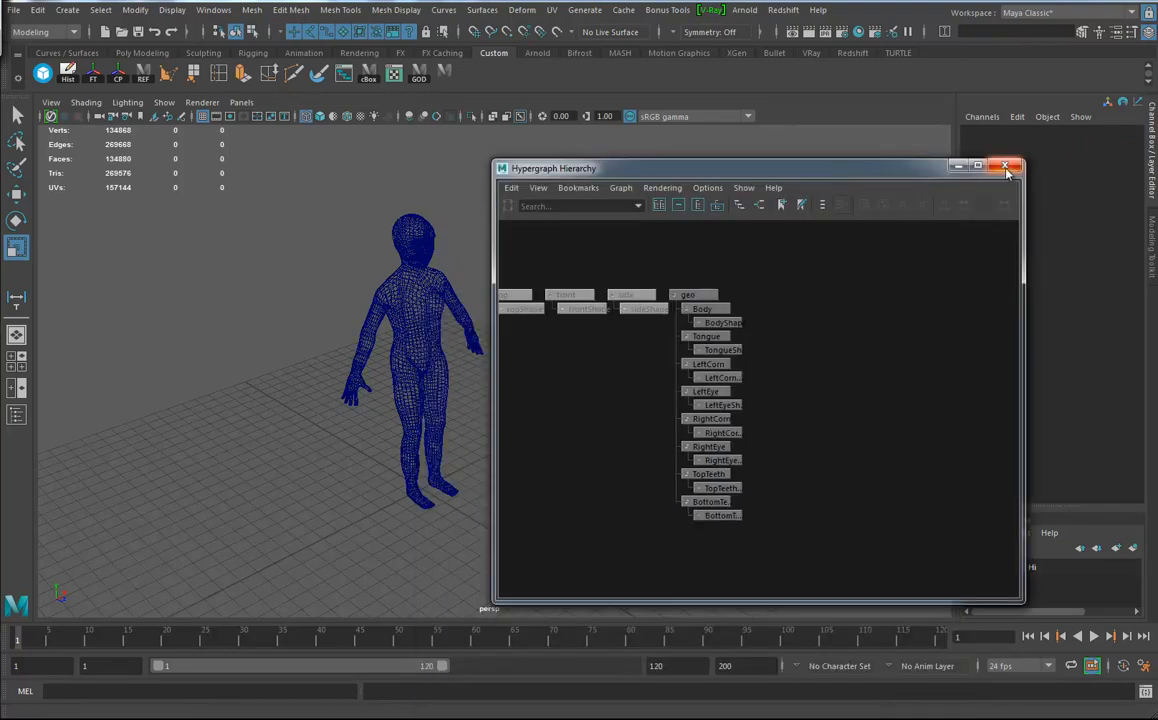
pyautogui.click(1007, 170)
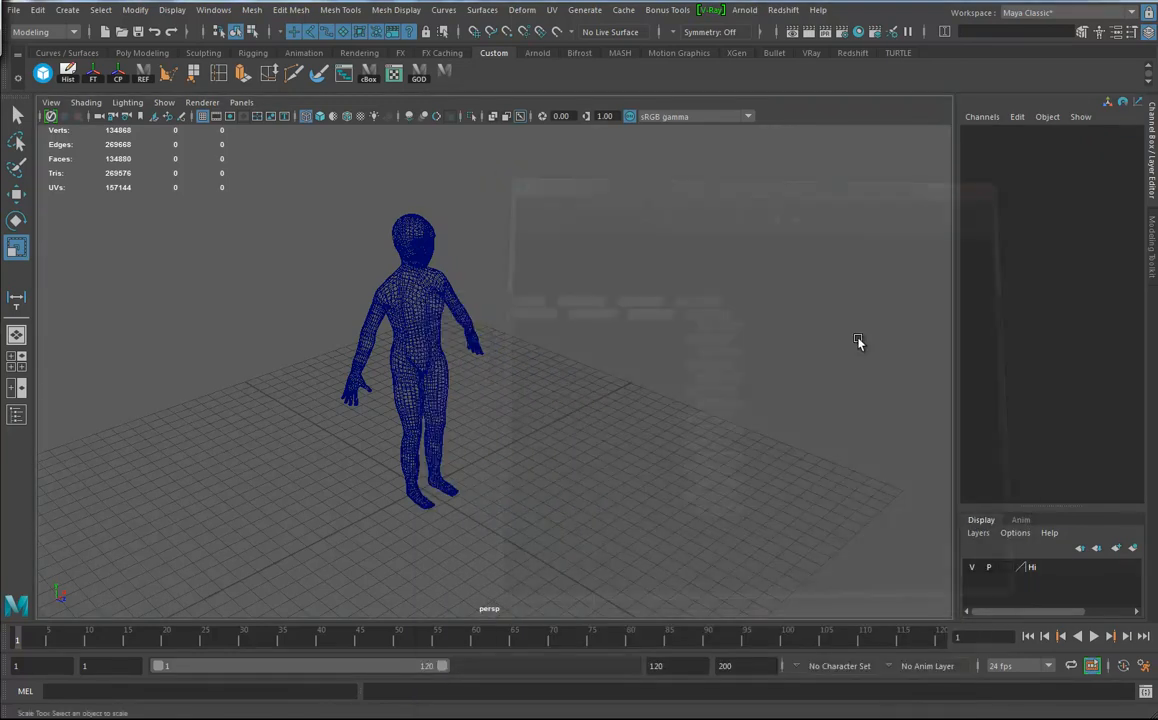
# Step: Save the scene as a Maya ASCII file named PoppyDemo in the project's scenes folder, accepting the student version notice
pyautogui.click(14, 10)
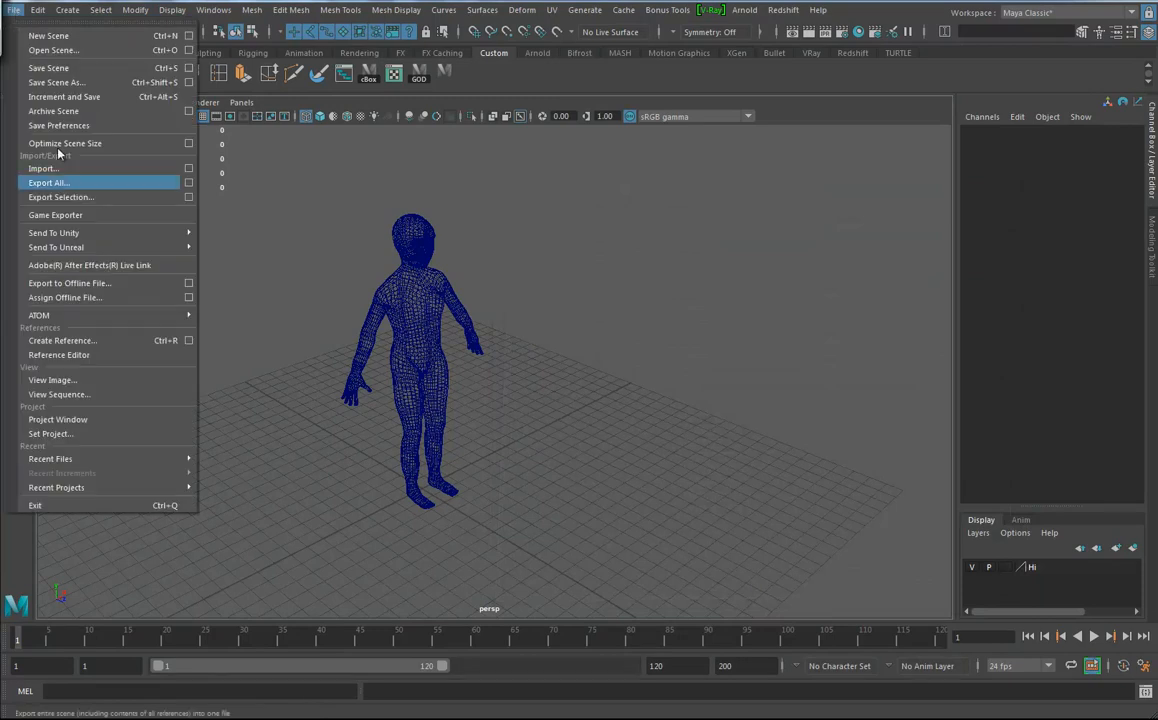
pyautogui.click(84, 82)
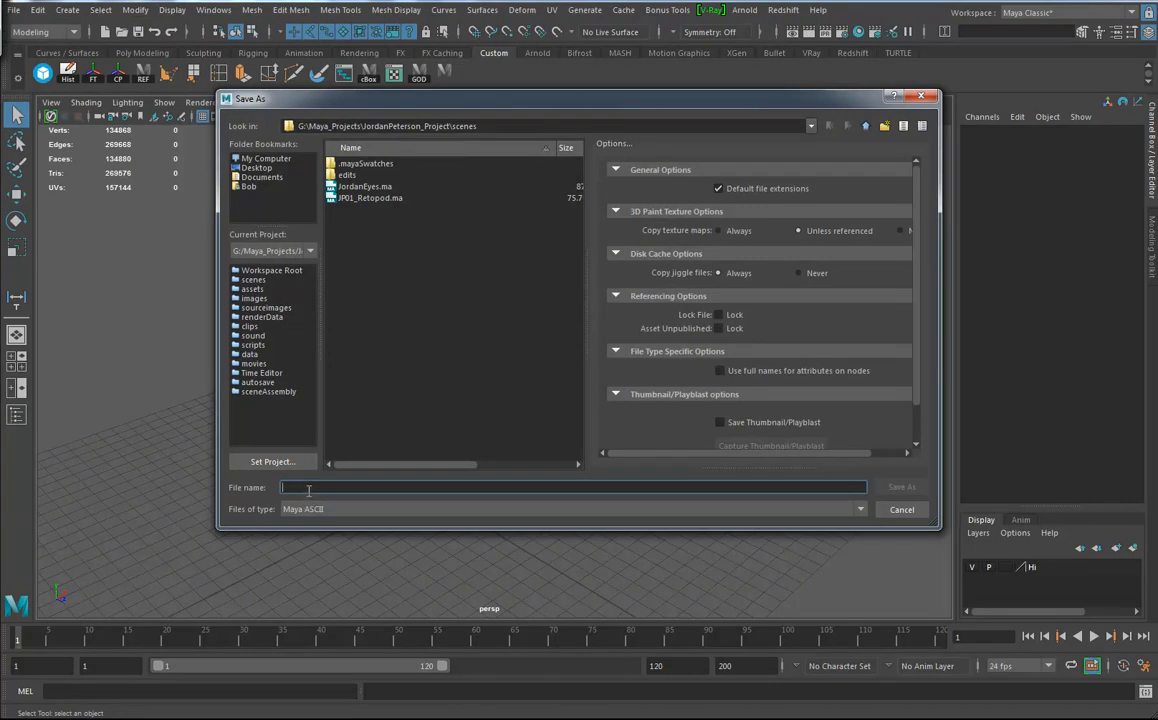
pyautogui.write('J')
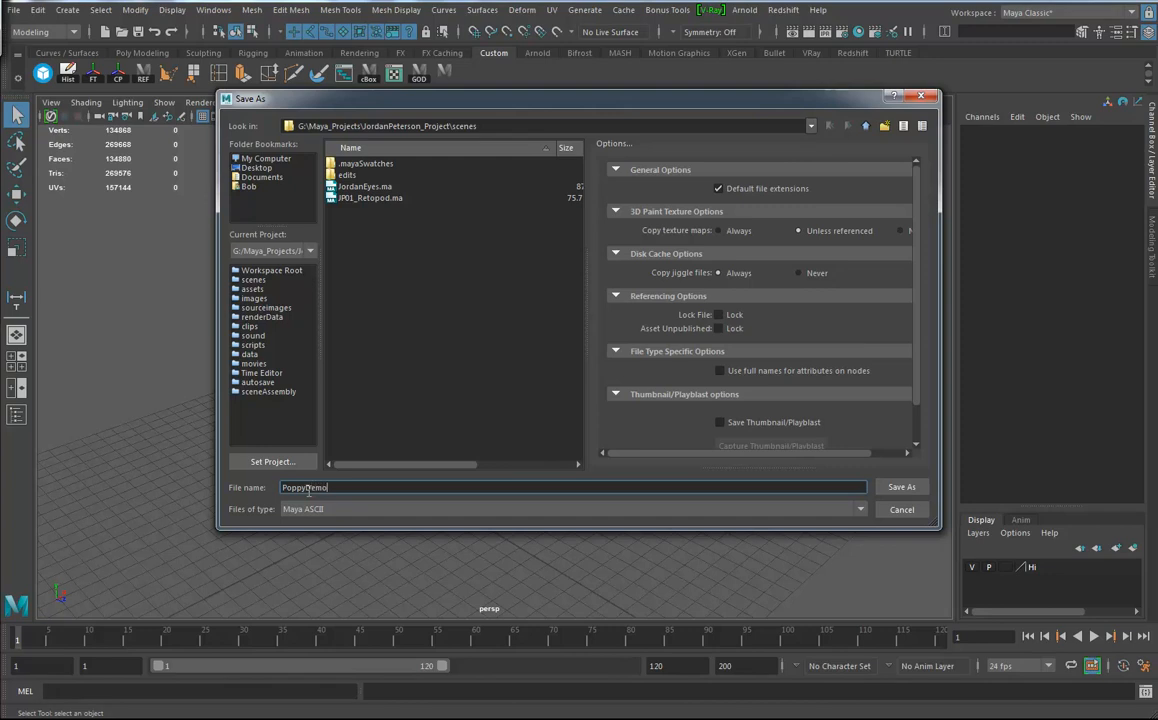
pyautogui.press('Return')
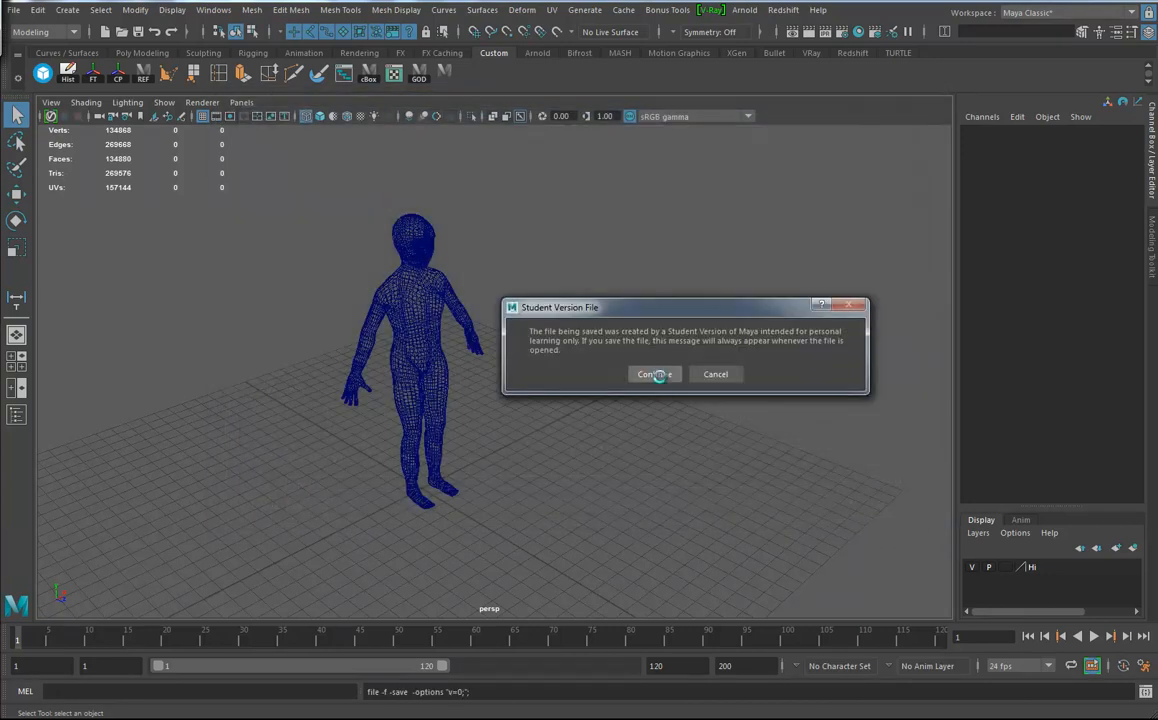
pyautogui.click(660, 376)
pyautogui.press('r')
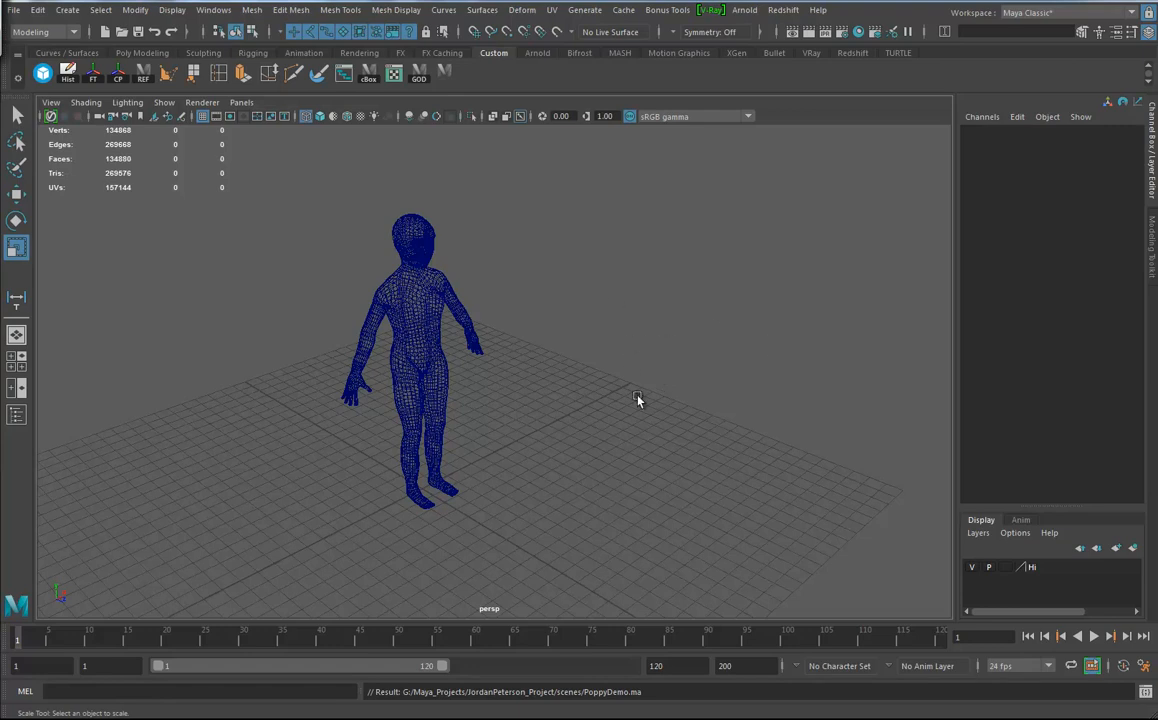
pyautogui.keyDown('alt'); pyautogui.moveTo(652, 410); pyautogui.dragTo(651, 401); pyautogui.keyUp('alt')
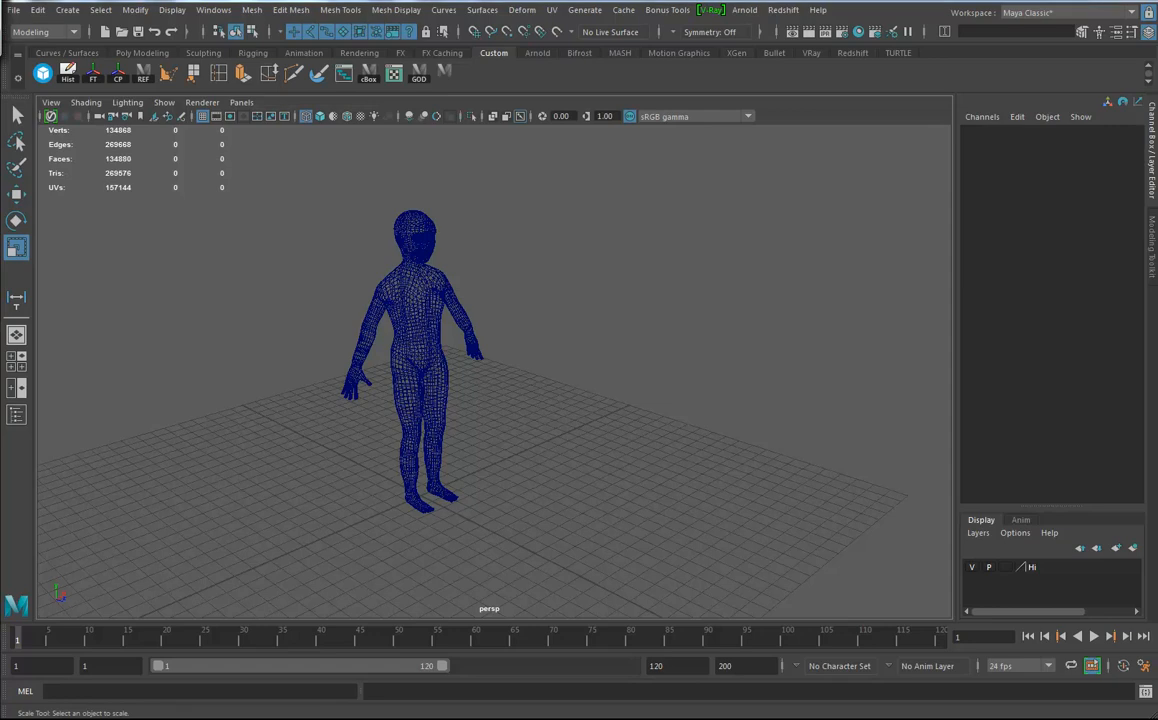
# Step: Expand AdvancedSkeleton's Pre section and open its Model Cleaner, placing the dialog clear of the character
pyautogui.moveTo(1157, 320); pyautogui.dragTo(690, 296)
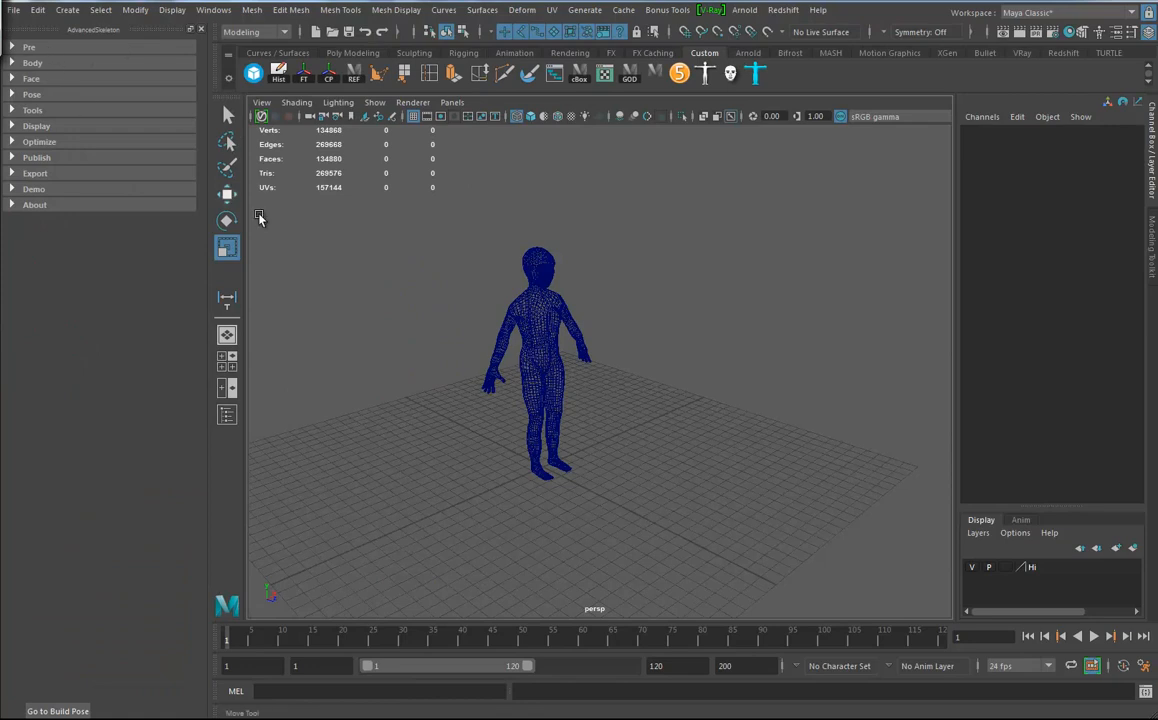
pyautogui.click(30, 47)
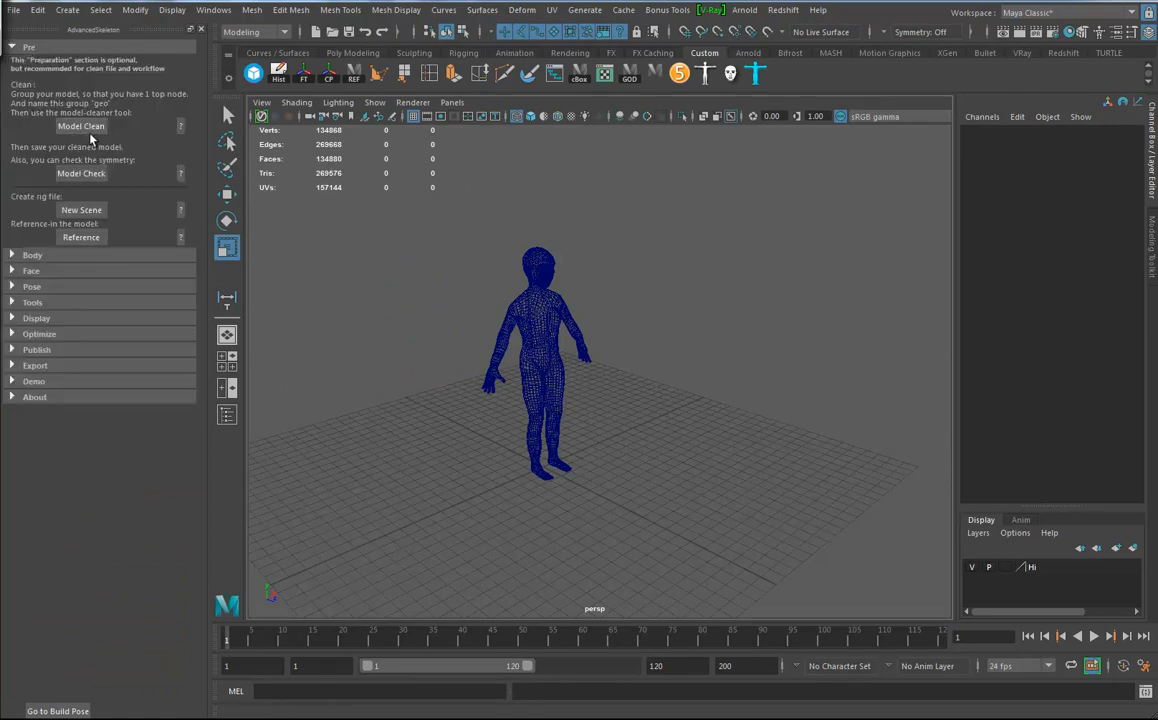
pyautogui.click(96, 129)
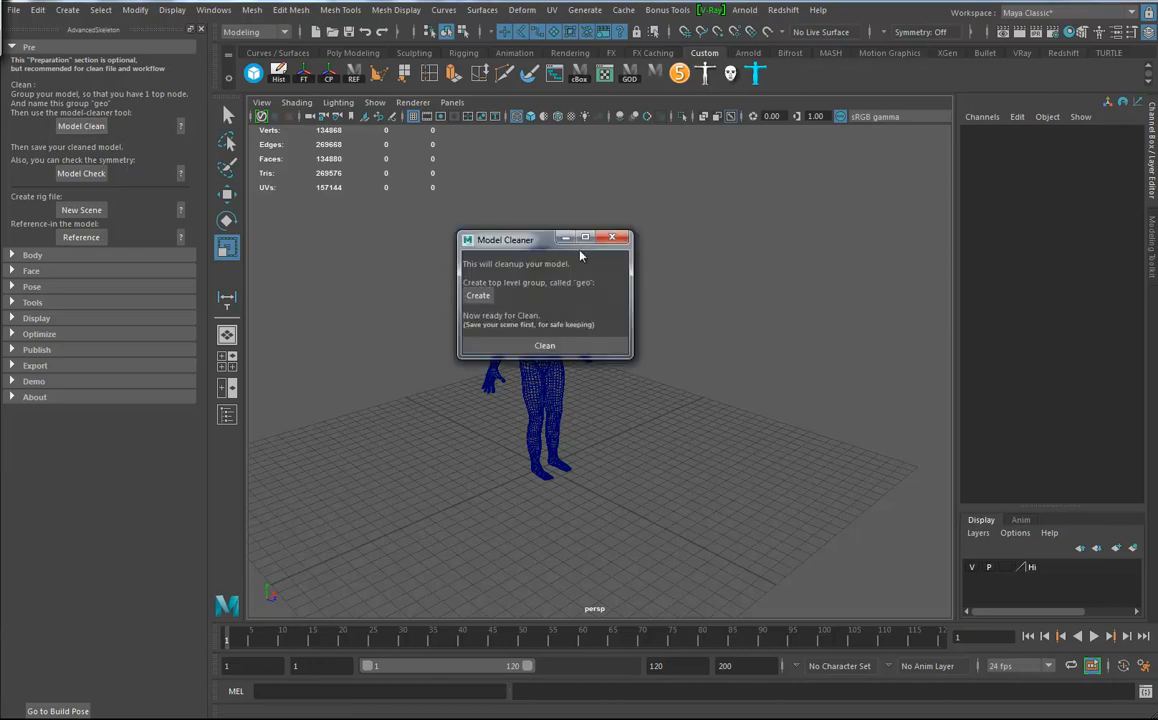
pyautogui.moveTo(500, 241); pyautogui.dragTo(810, 181)
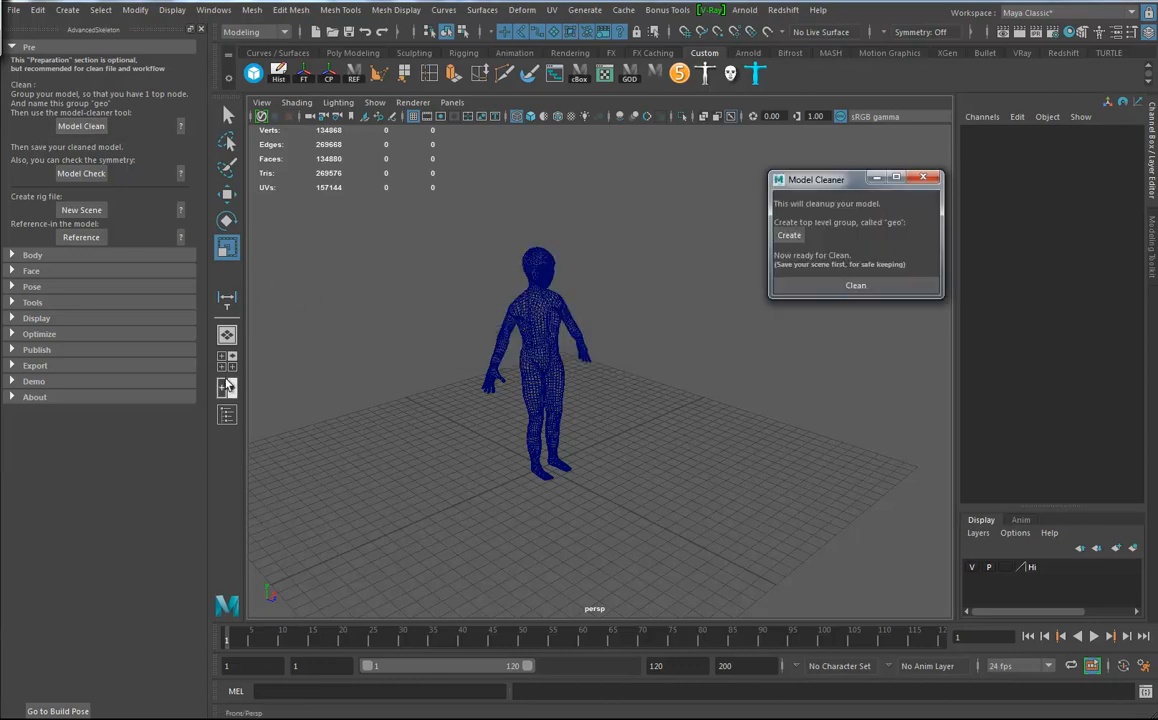
# Step: Show the Outliner beside the perspective view and expand the geo group to list its meshes
pyautogui.click(227, 416)
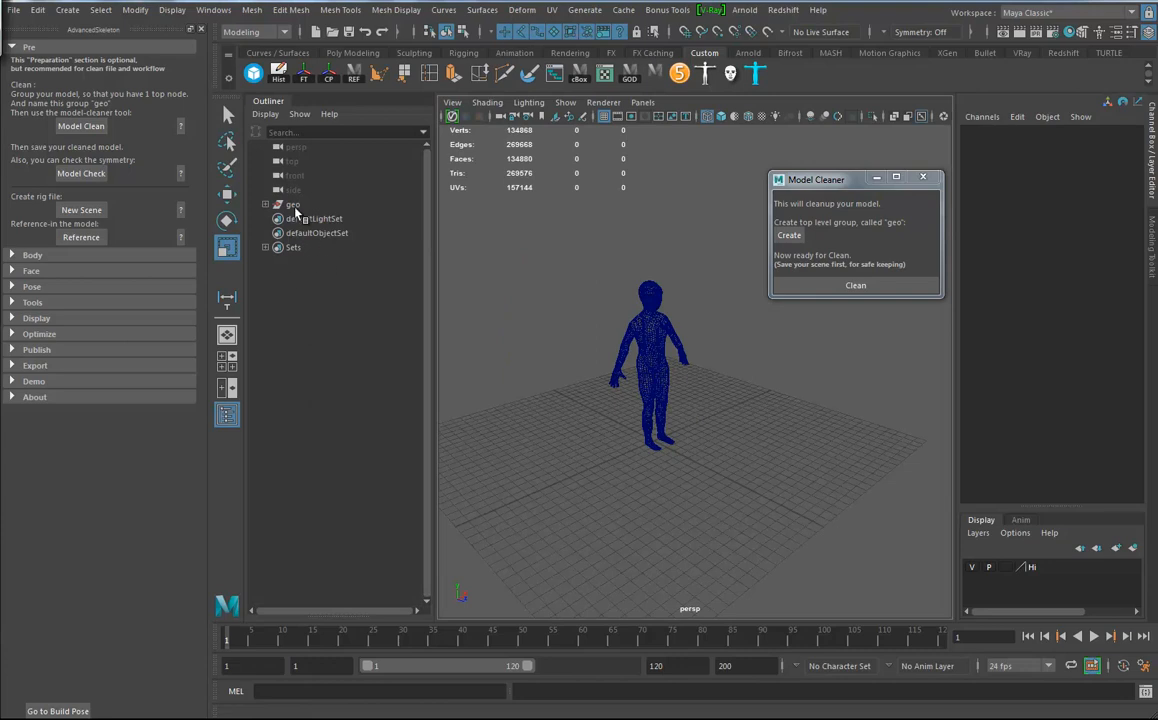
pyautogui.click(791, 238)
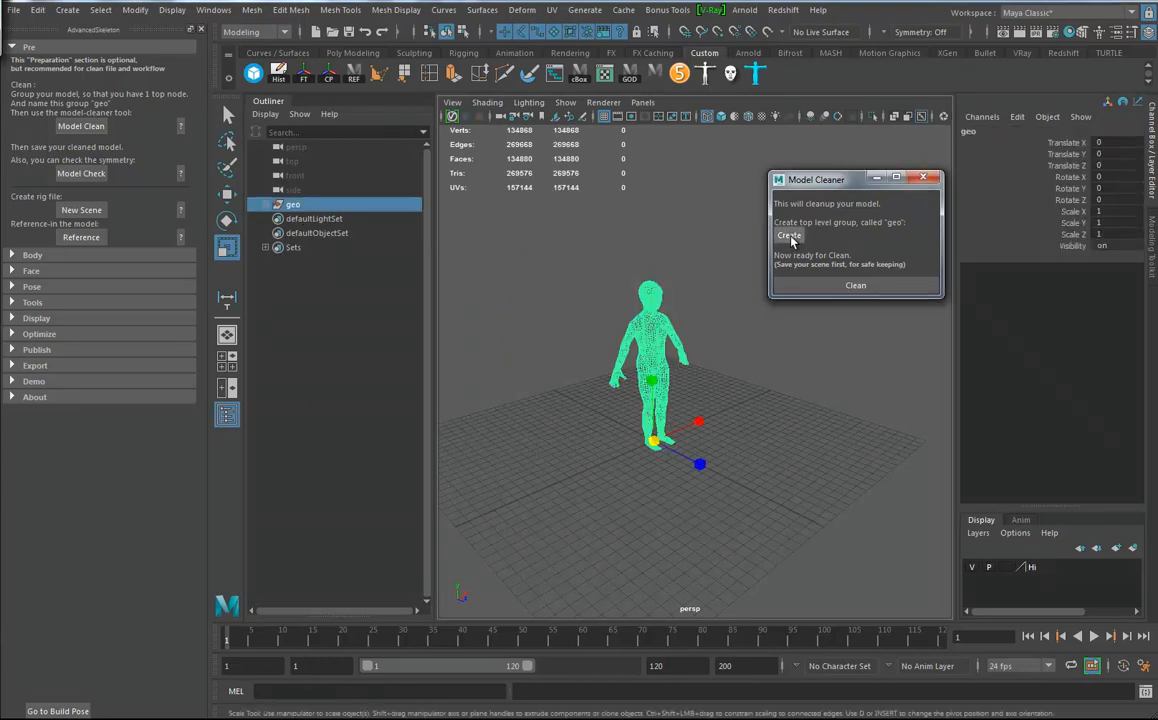
pyautogui.click(265, 204)
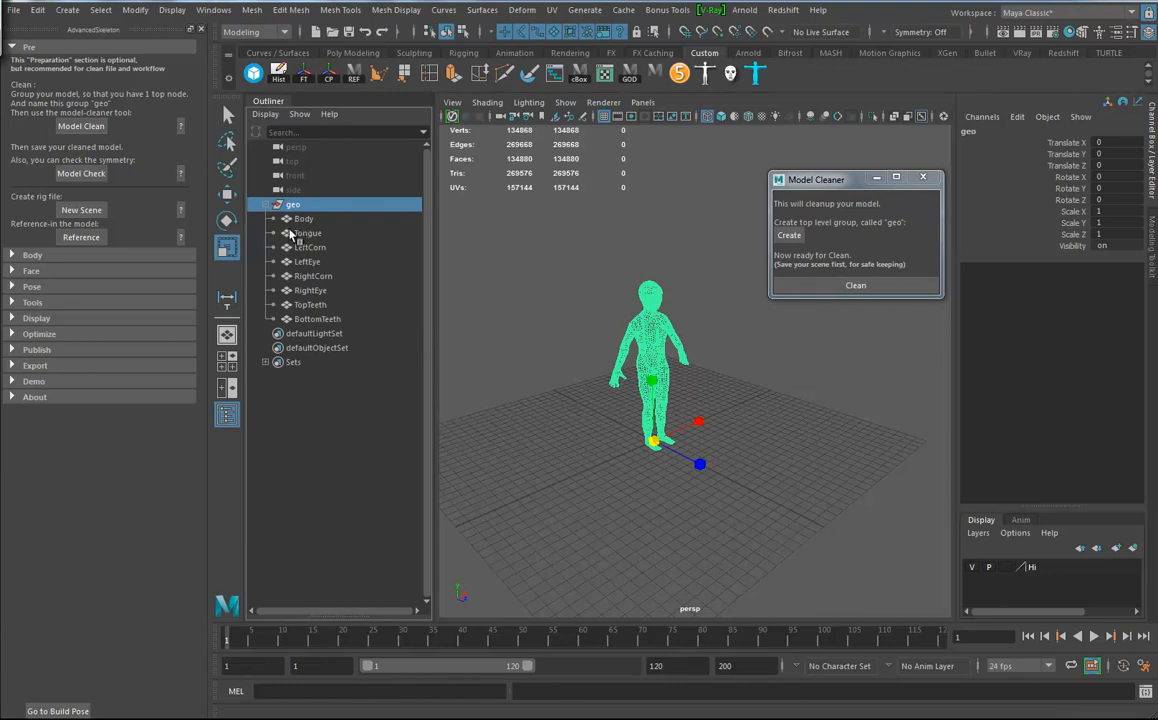
# Step: Show non-DAG nodes and shapes in the Outliner, and expand Body and Tongue to inspect their shape nodes
pyautogui.click(265, 114)
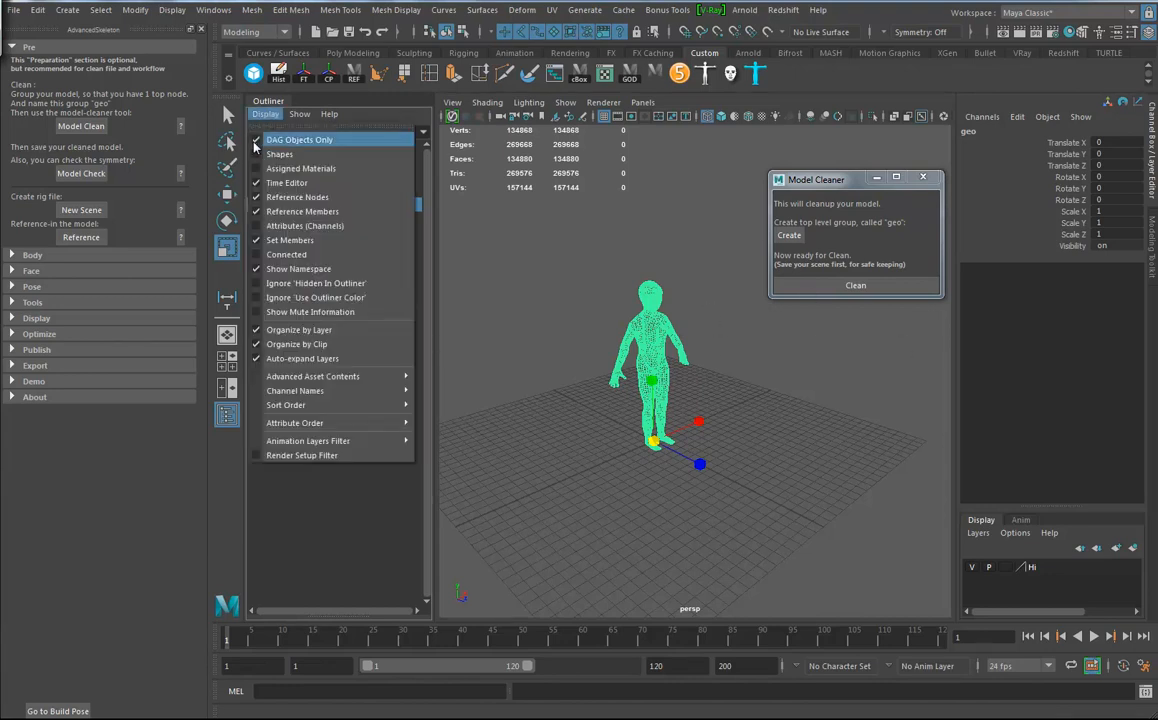
pyautogui.click(258, 140)
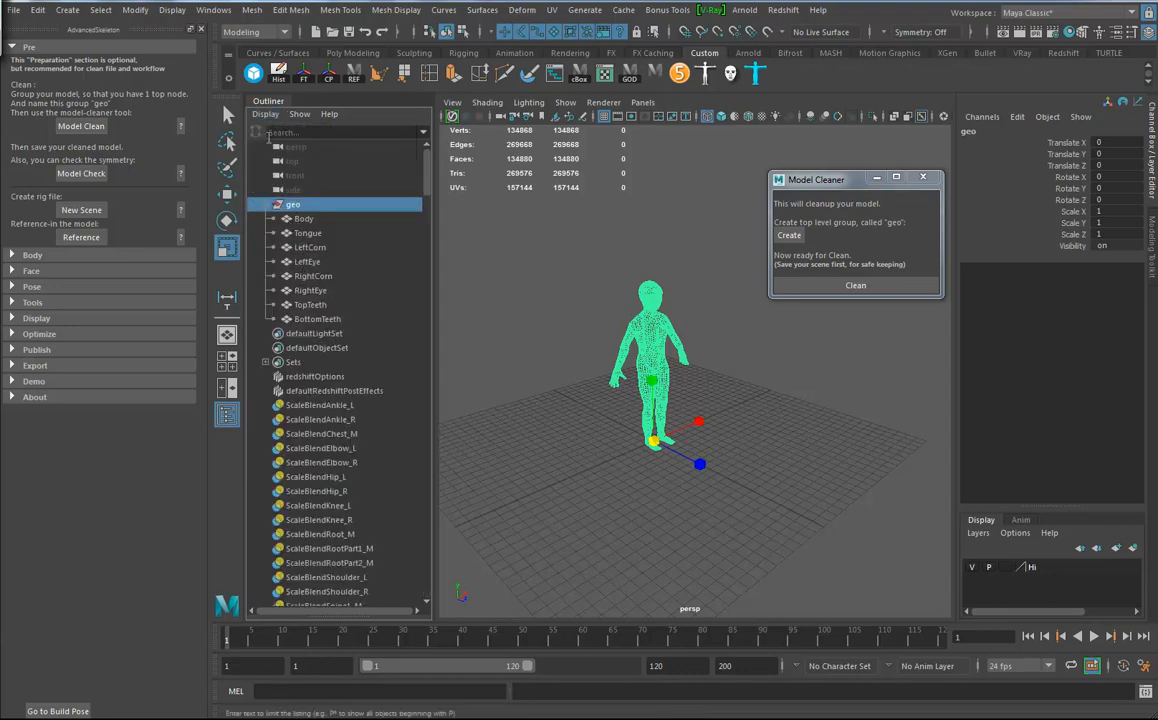
pyautogui.click(267, 115)
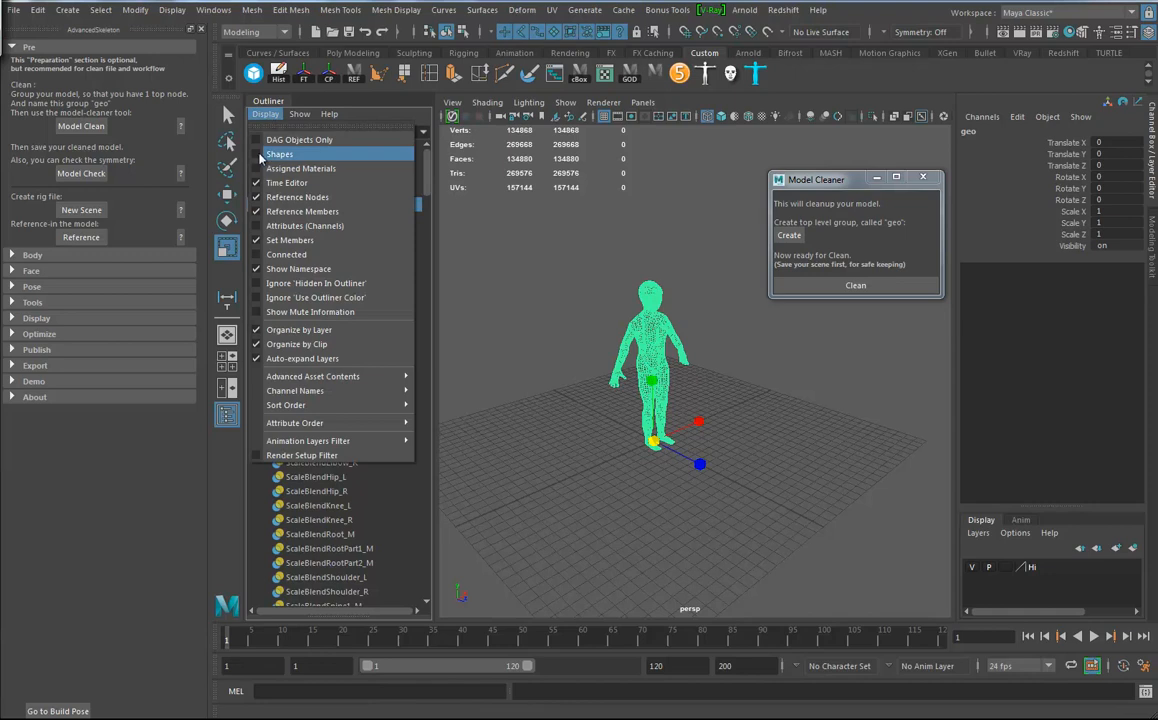
pyautogui.click(258, 155)
pyautogui.click(274, 219)
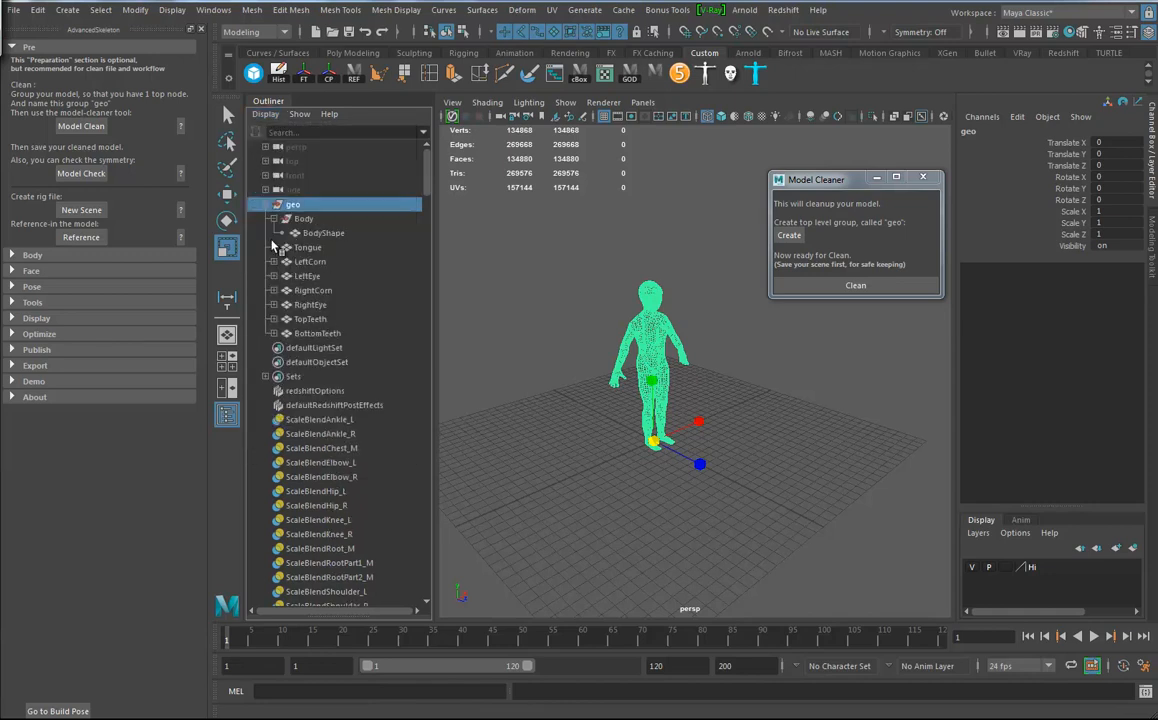
pyautogui.click(274, 247)
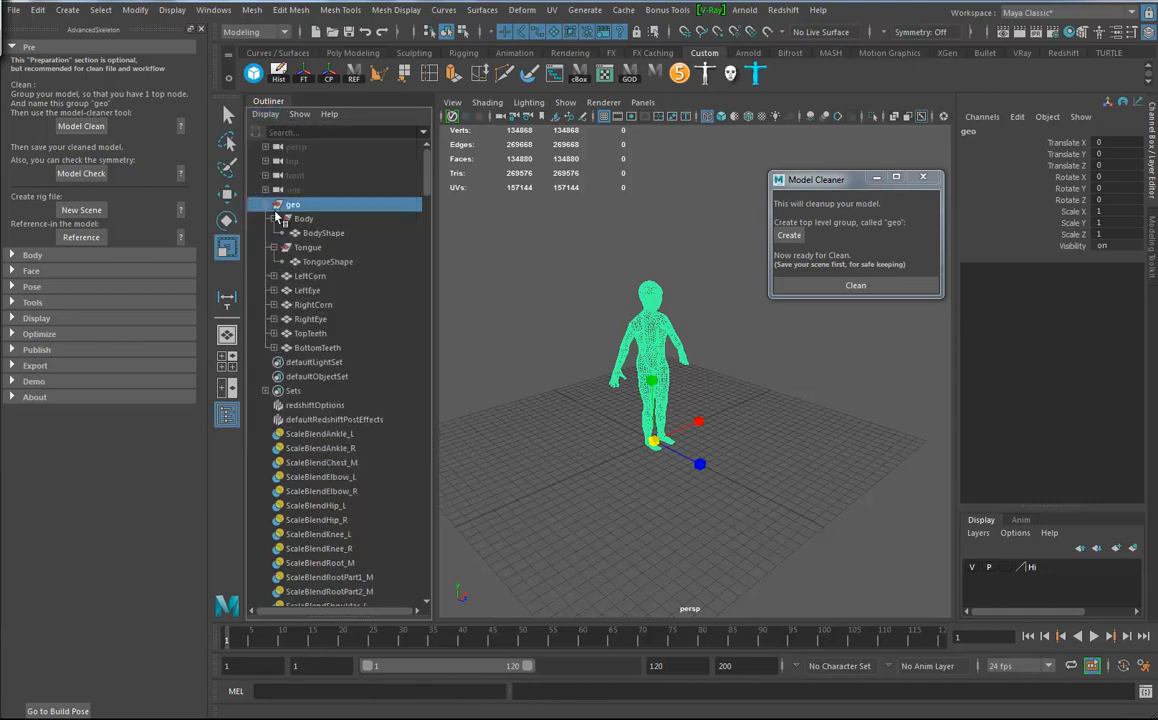
# Step: Limit the Outliner to DAG objects only again and hide the shape nodes
pyautogui.click(259, 118)
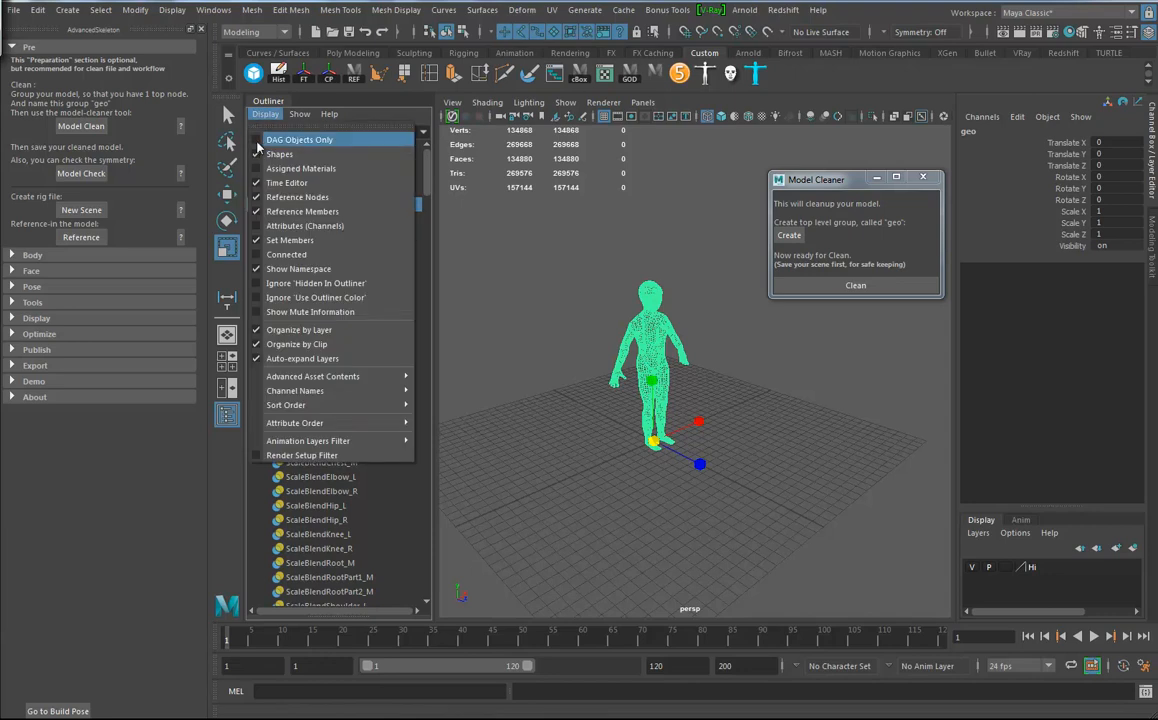
pyautogui.click(262, 140)
pyautogui.click(262, 118)
pyautogui.click(240, 153)
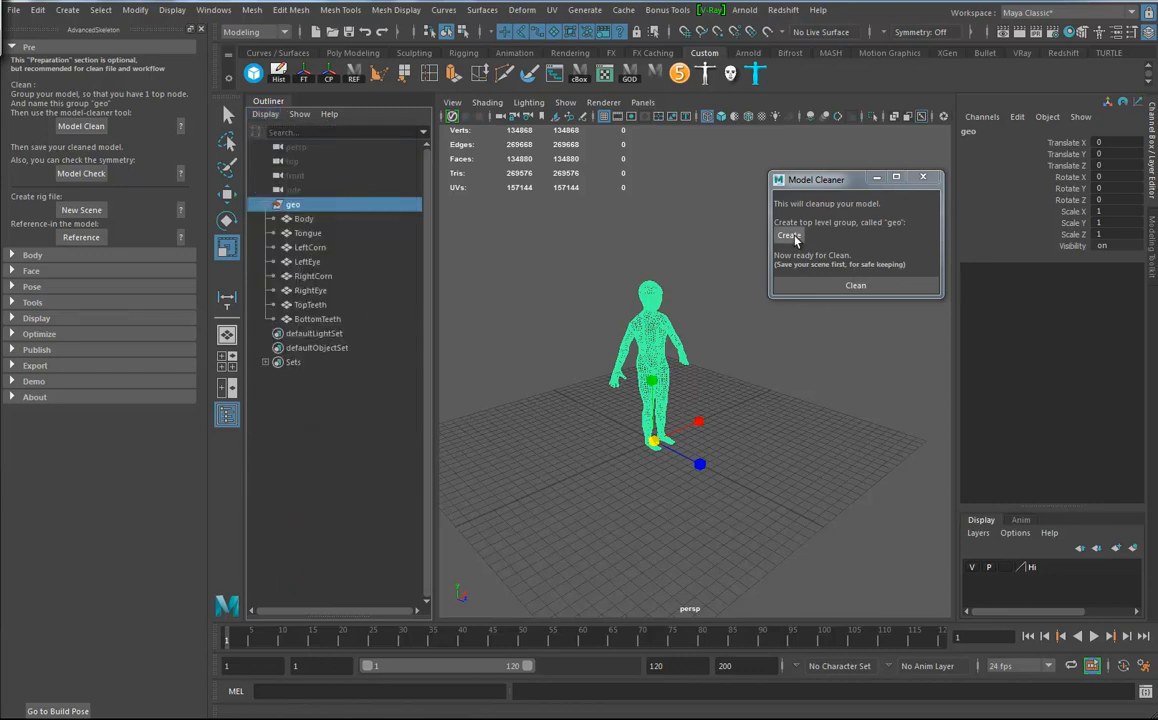
# Step: Run the Model Cleaner's clean on the model, accepting the student version notices for saving and reopening the file
pyautogui.hotkey('ctrl', 's')
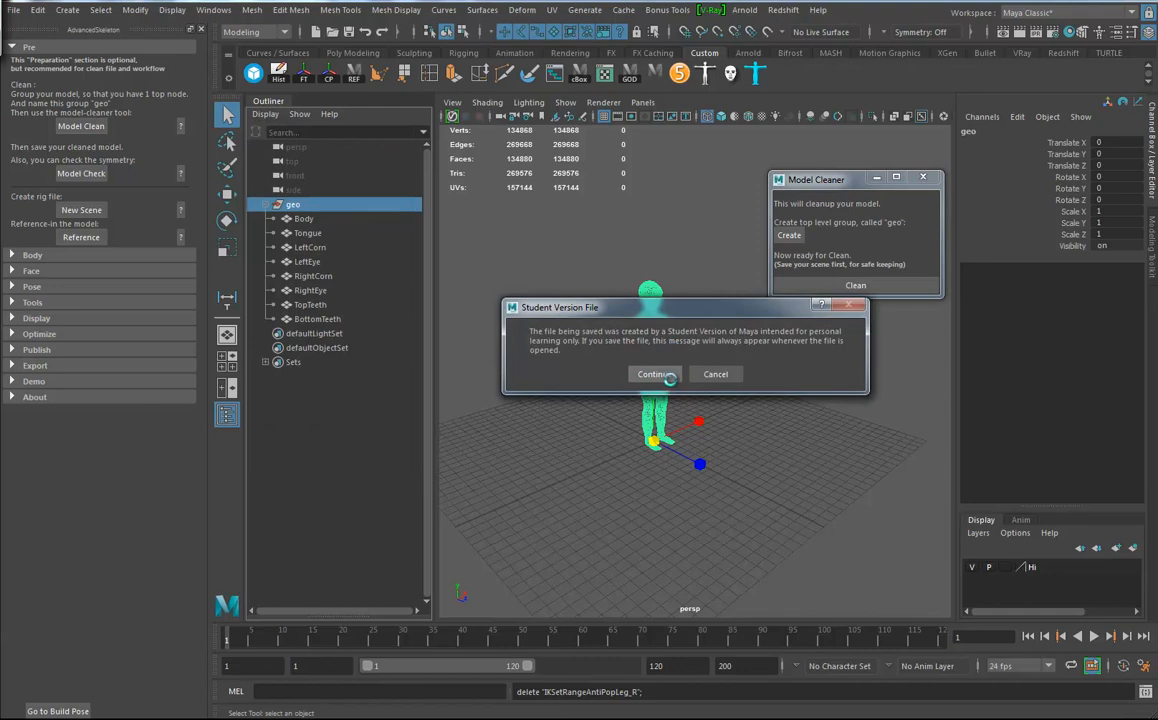
pyautogui.click(656, 372)
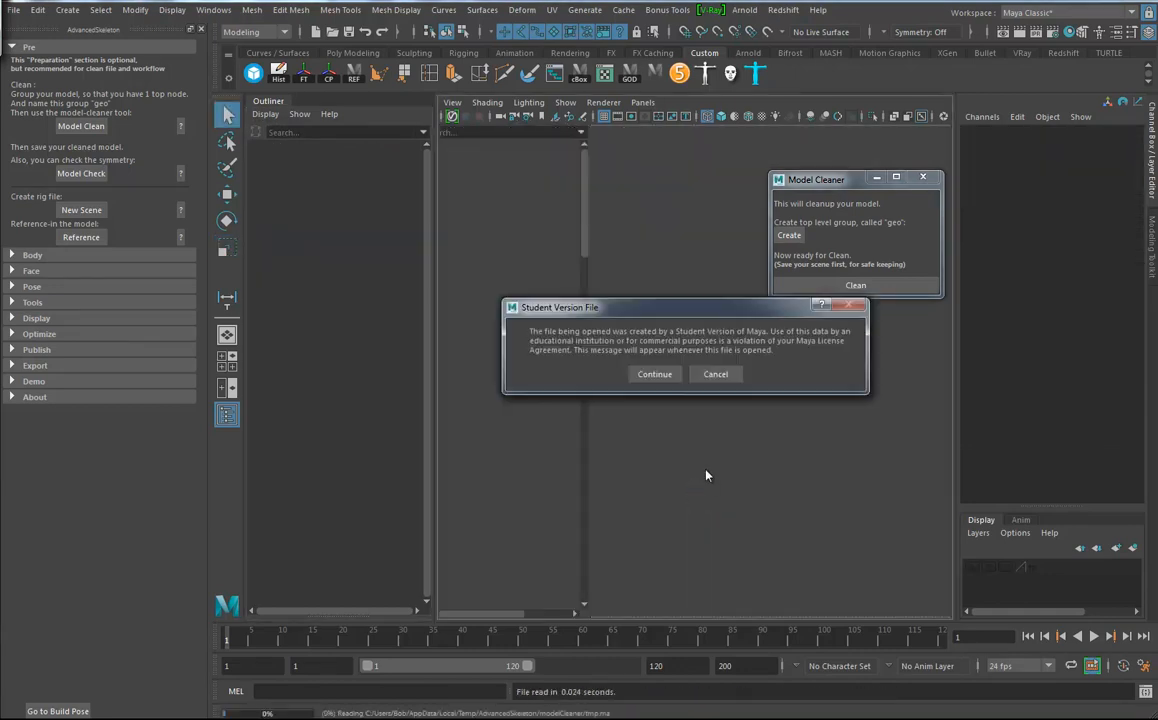
pyautogui.click(655, 374)
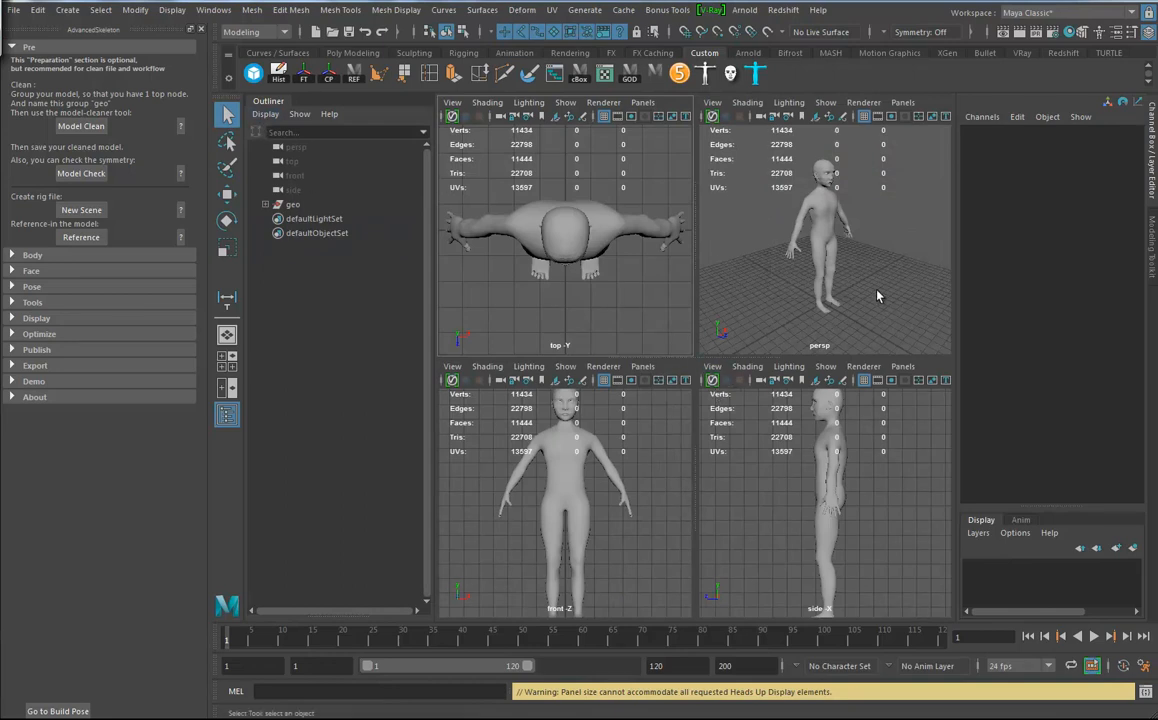
# Step: Maximize the perspective view and soften all edges of the character's Body mesh
pyautogui.press('space')
pyautogui.keyDown('alt'); pyautogui.moveTo(624, 344); pyautogui.dragTo(716, 385); pyautogui.keyUp('alt')
pyautogui.keyDown('alt'); pyautogui.moveTo(716, 385); pyautogui.dragTo(892, 406, button='right'); pyautogui.keyUp('alt')
pyautogui.keyDown('alt'); pyautogui.moveTo(800, 290); pyautogui.dragTo(773, 457, button='middle'); pyautogui.keyUp('alt')
pyautogui.keyDown('alt'); pyautogui.moveTo(755, 380); pyautogui.dragTo(724, 409); pyautogui.keyUp('alt')
pyautogui.keyDown('alt'); pyautogui.moveTo(724, 409); pyautogui.dragTo(786, 421, button='right'); pyautogui.keyUp('alt')
pyautogui.keyDown('alt'); pyautogui.moveTo(786, 421); pyautogui.dragTo(752, 498, button='middle'); pyautogui.keyUp('alt')
pyautogui.click(647, 143)
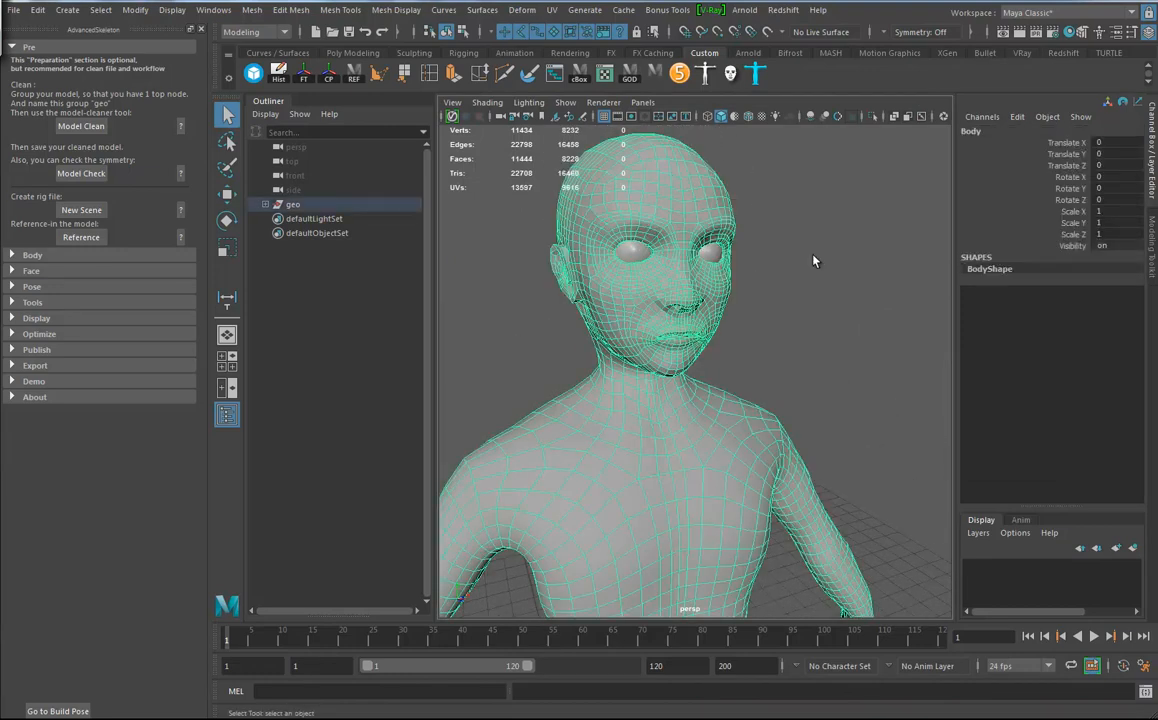
pyautogui.click(731, 262)
pyautogui.click(396, 10)
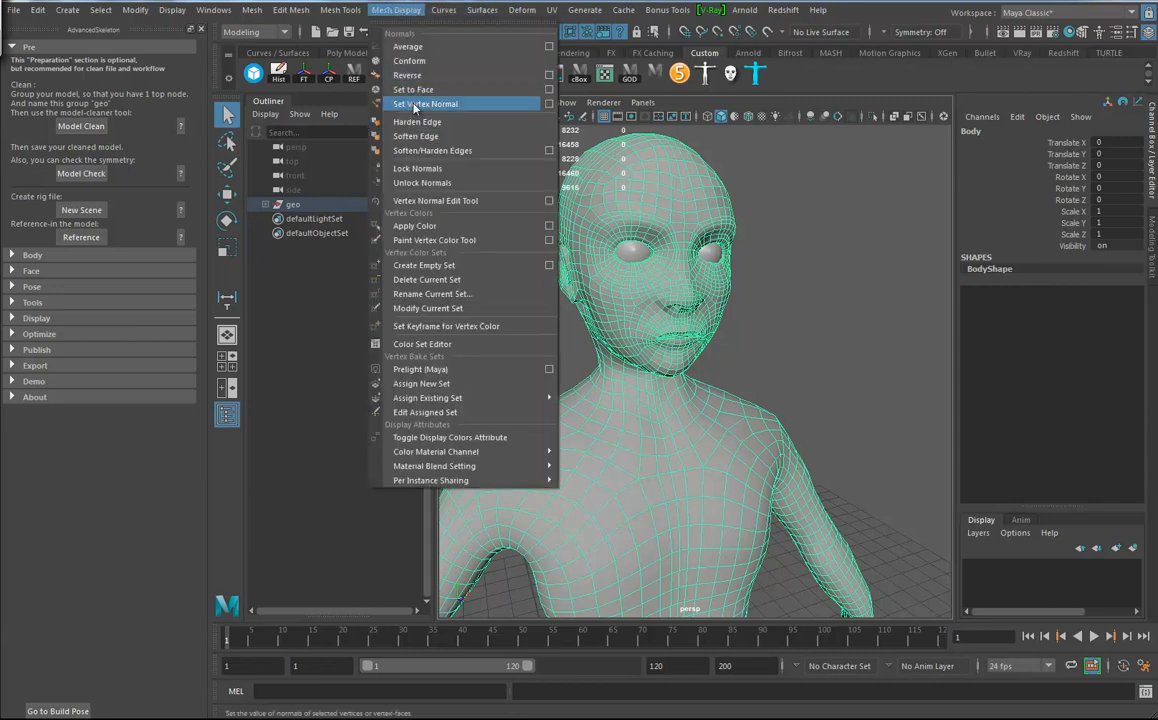
pyautogui.click(415, 136)
# Step: Delete the construction history of the Body mesh
pyautogui.click(830, 365)
pyautogui.click(730, 440)
pyautogui.hotkey('alt', 'shift', 'd')
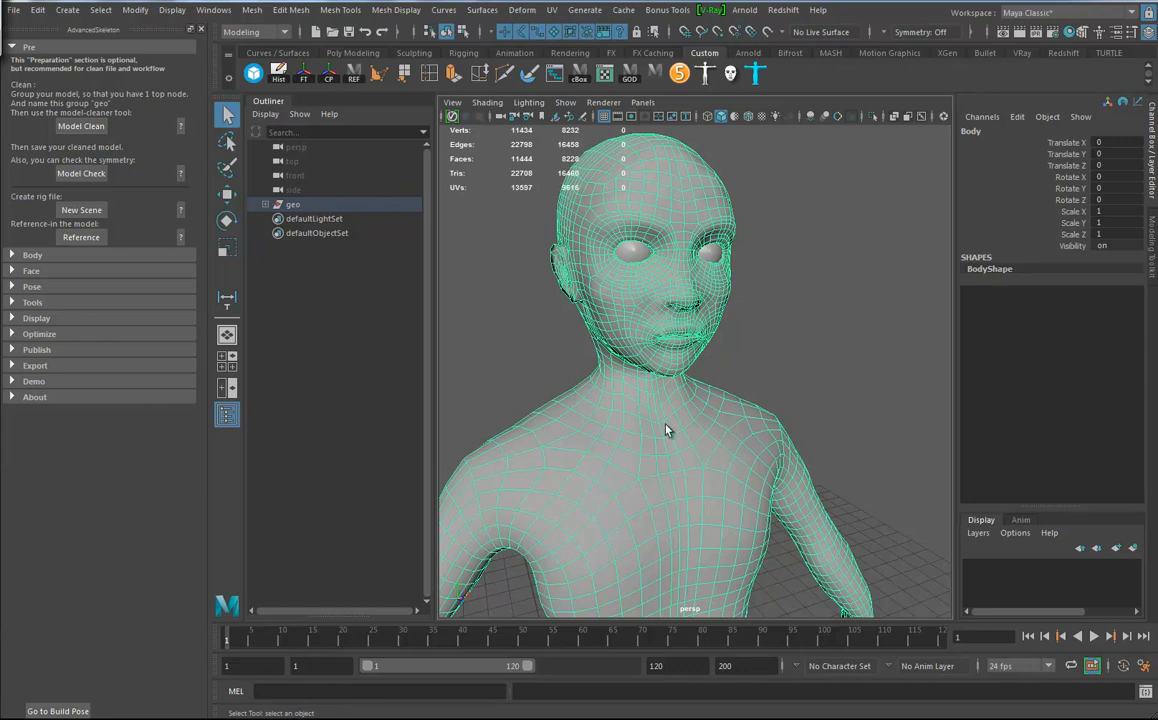
# Step: Examine the Body mesh's shading and topology up close around the lips, eye and nose
pyautogui.scroll(15, 705, 405)
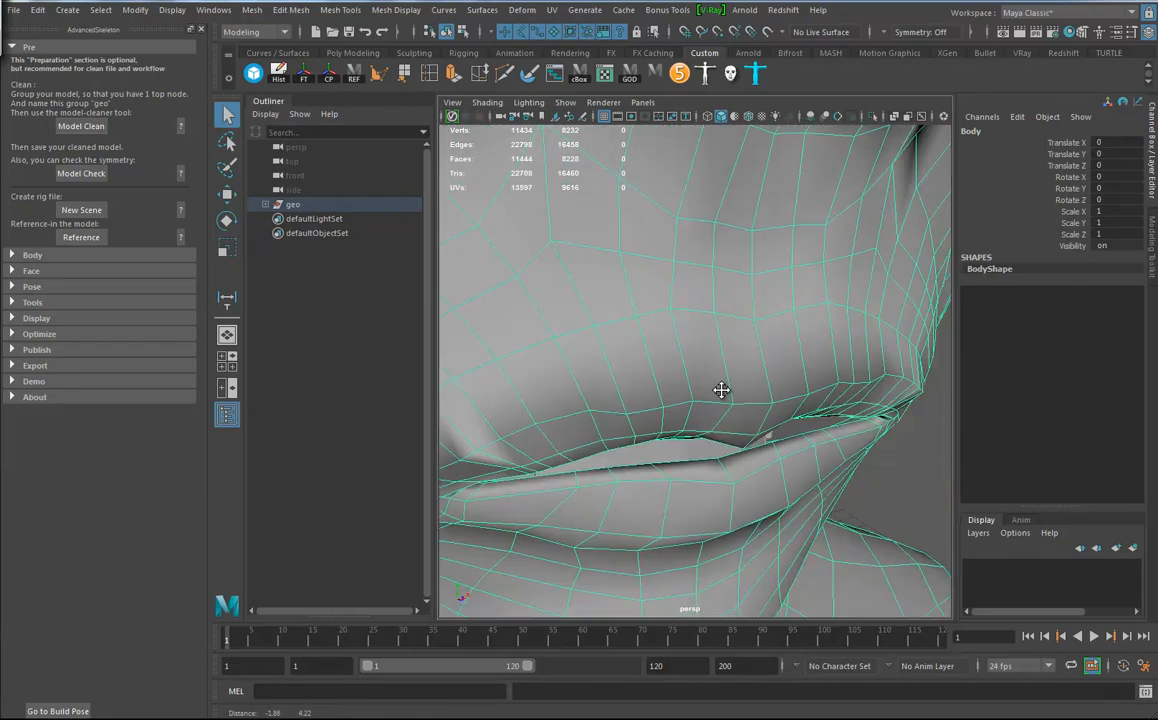
pyautogui.keyDown('alt'); pyautogui.moveTo(722, 381); pyautogui.dragTo(816, 334, button='middle'); pyautogui.keyUp('alt')
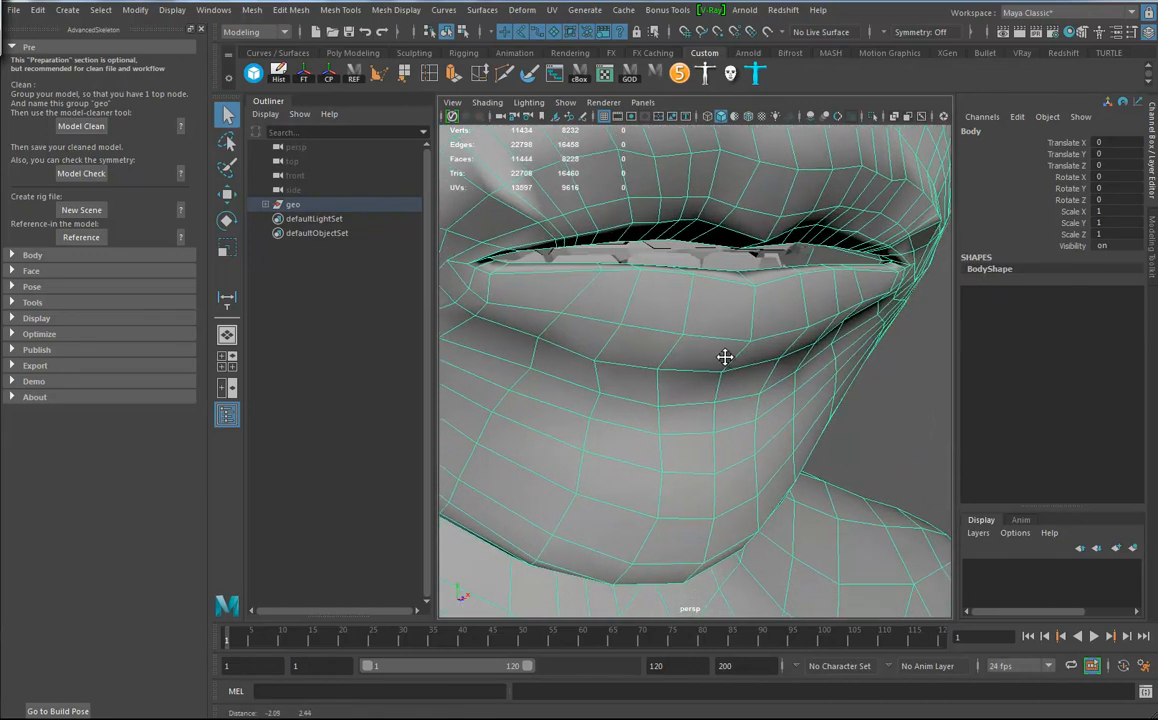
pyautogui.scroll(-10, 816, 334)
pyautogui.keyDown('alt'); pyautogui.moveTo(726, 210); pyautogui.dragTo(716, 334); pyautogui.keyUp('alt')
pyautogui.keyDown('alt'); pyautogui.moveTo(808, 393); pyautogui.dragTo(721, 398); pyautogui.keyUp('alt')
pyautogui.scroll(8, 788, 415)
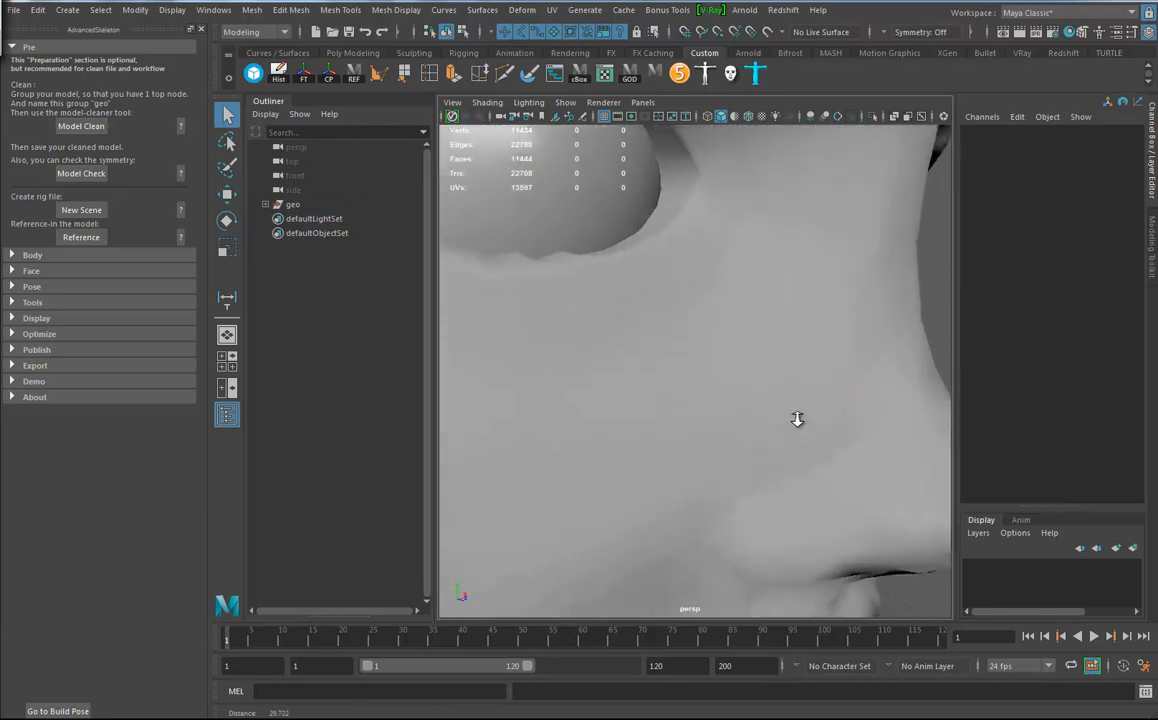
pyautogui.click(701, 218)
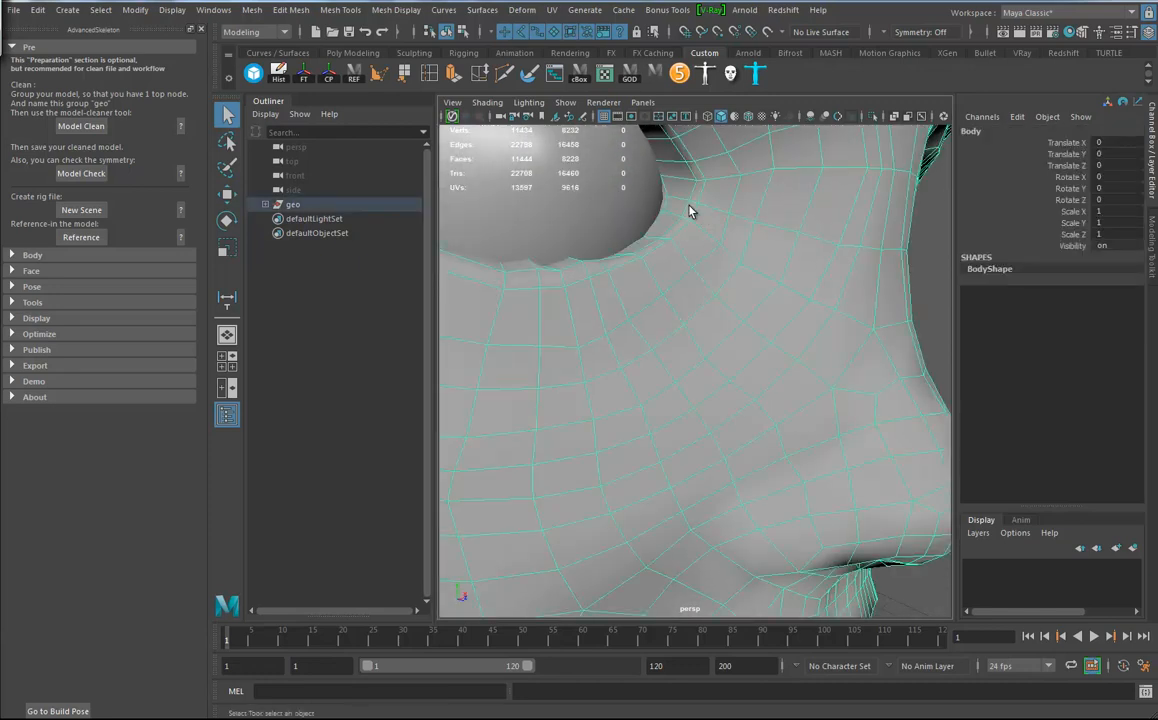
pyautogui.scroll(-5, 677, 274)
pyautogui.keyDown('alt'); pyautogui.moveTo(677, 274); pyautogui.dragTo(690, 330); pyautogui.keyUp('alt')
pyautogui.scroll(-5, 673, 347)
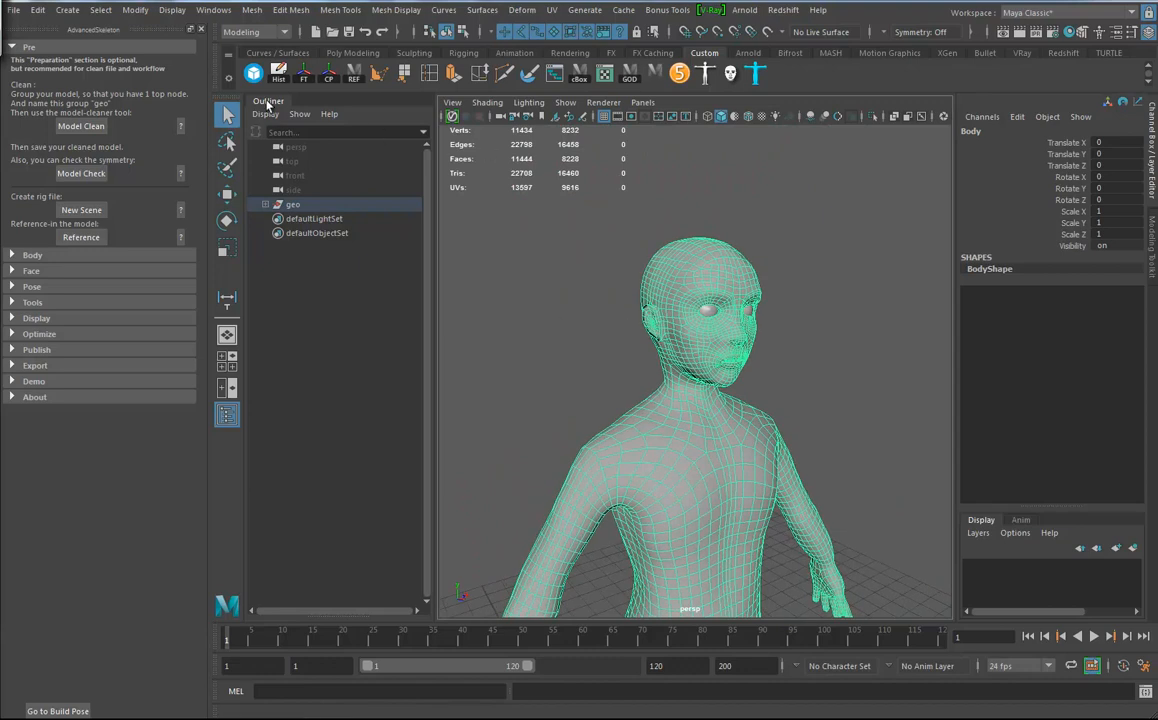
# Step: Check the Body mesh for default transformation values and symmetry with AdvancedSkeleton's Model Checker, and put the dialog away
pyautogui.click(91, 174)
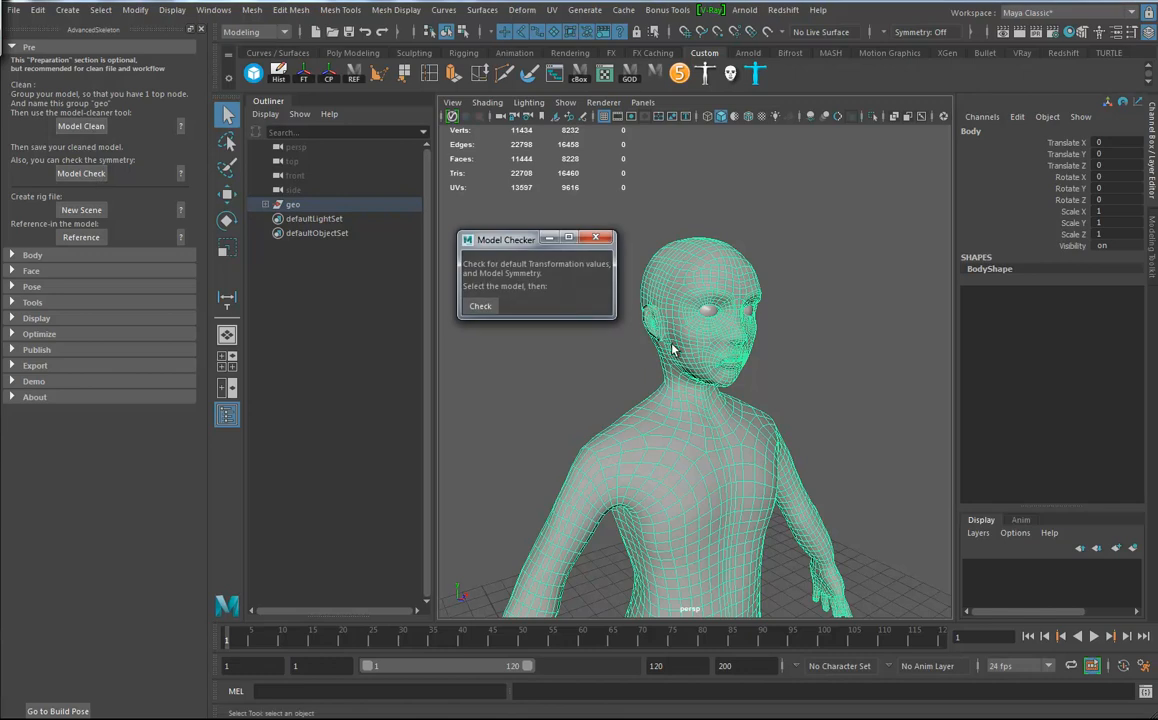
pyautogui.click(481, 305)
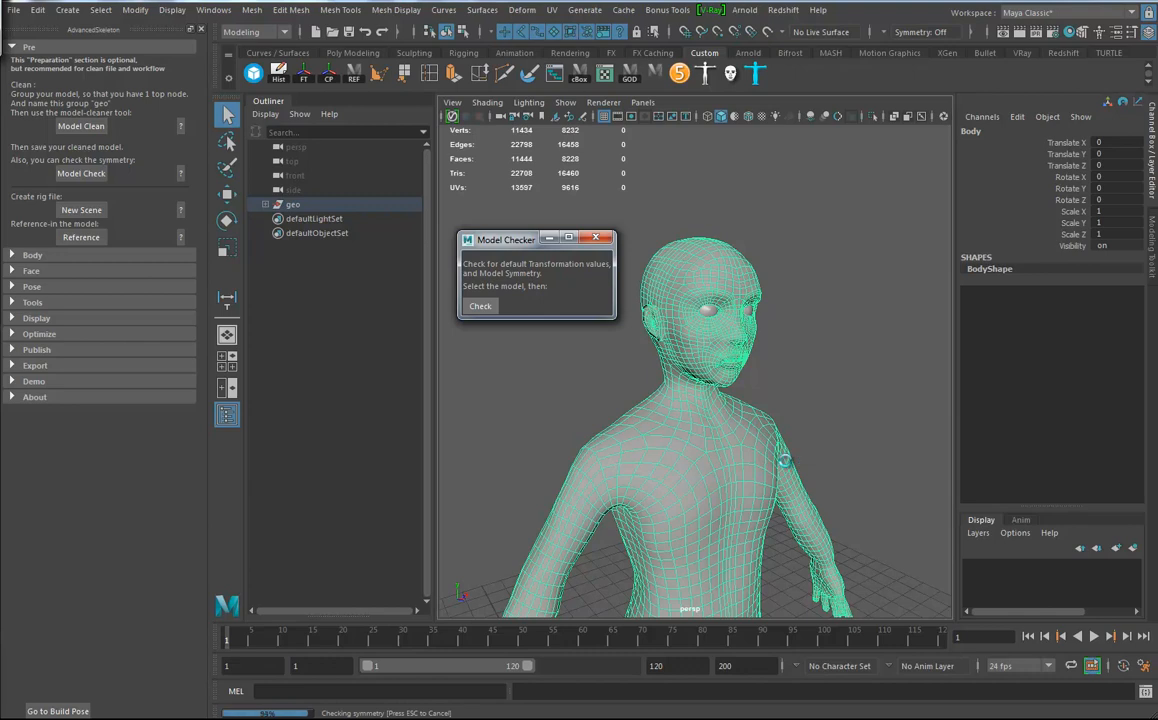
pyautogui.keyDown('alt'); pyautogui.moveTo(834, 461); pyautogui.dragTo(741, 423); pyautogui.keyUp('alt')
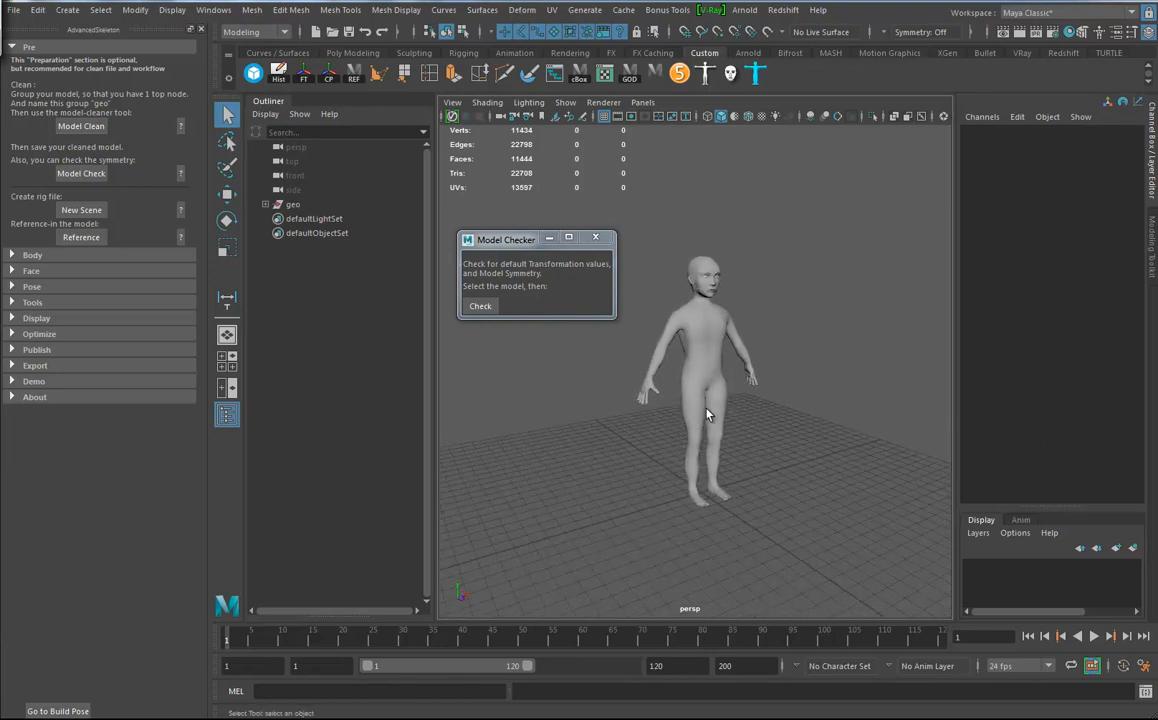
pyautogui.click(549, 238)
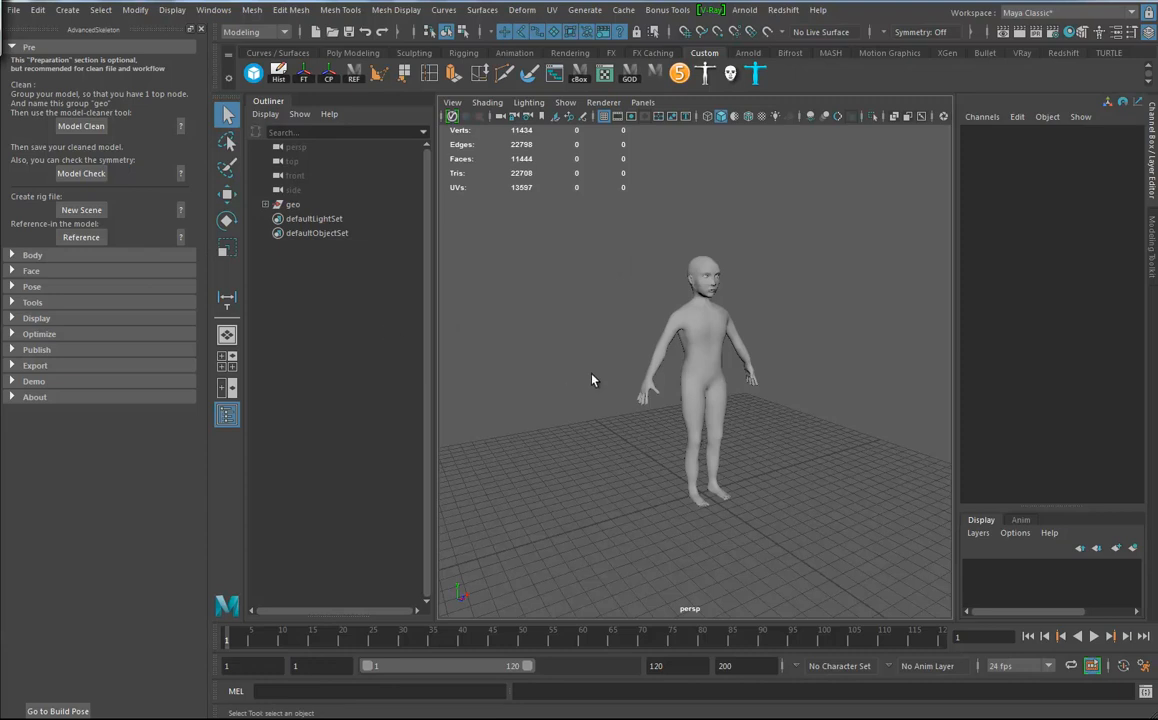
# Step: Save the cleaned PoppyDemo scene, accepting the student version notice, and enlarge the Layer Editor
pyautogui.hotkey('ctrl', 's')
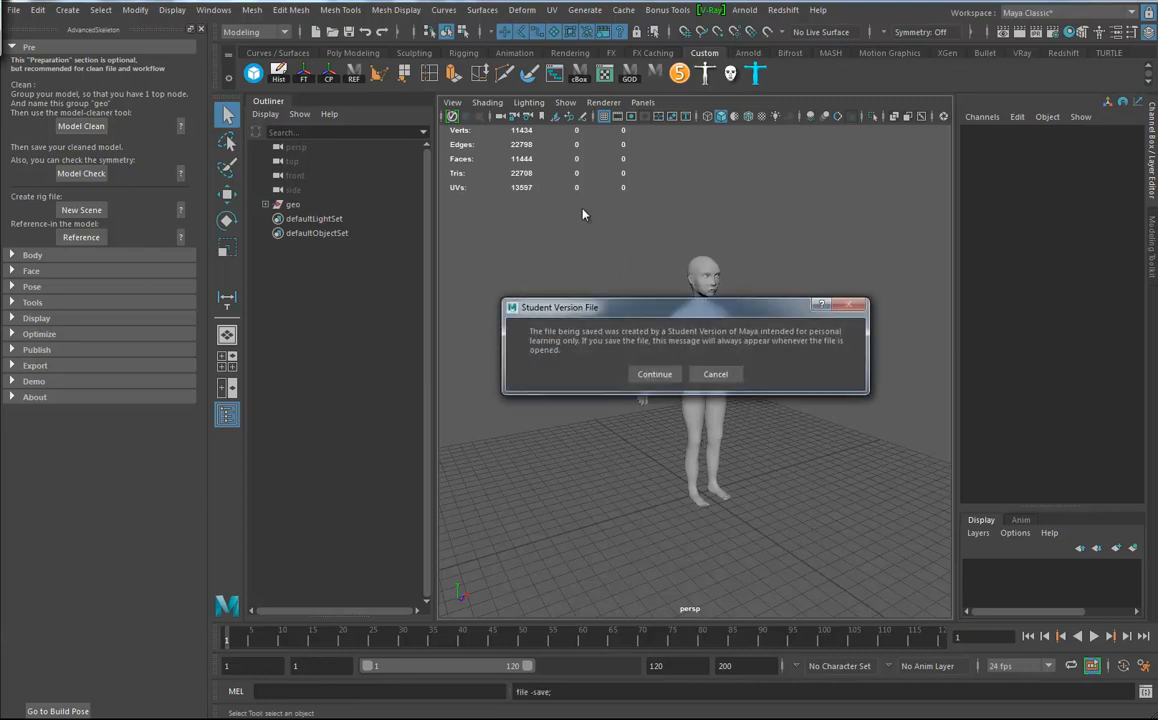
pyautogui.click(655, 374)
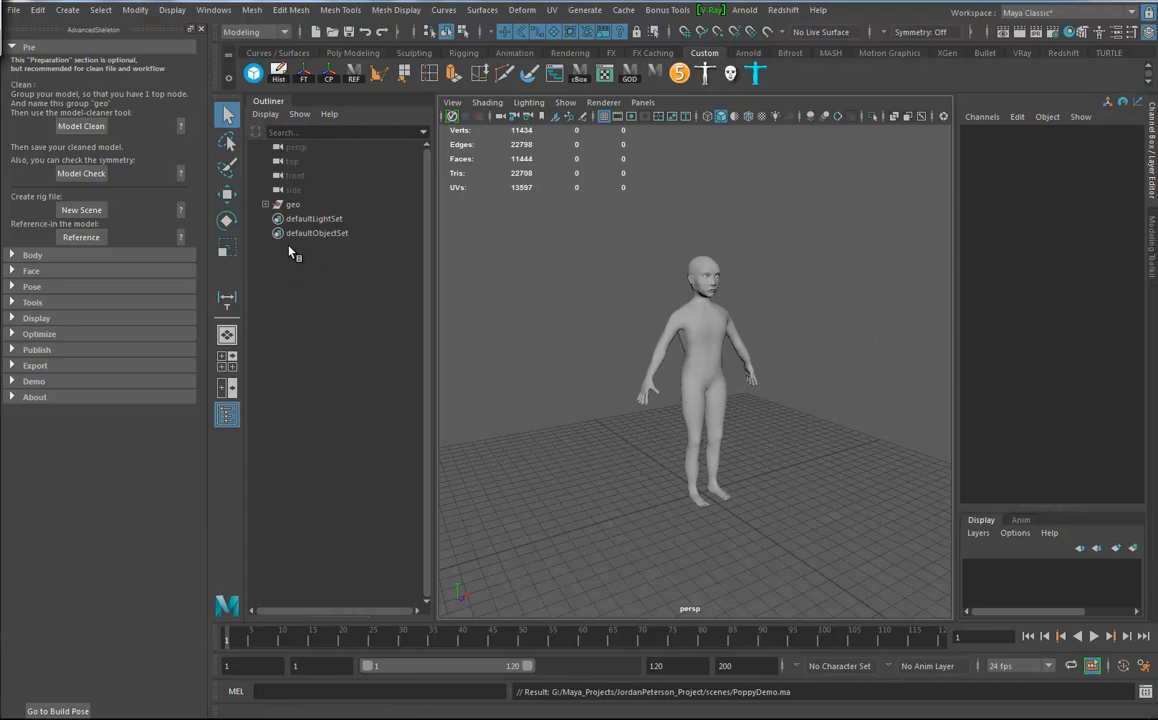
pyautogui.moveTo(1045, 506); pyautogui.dragTo(1050, 371)
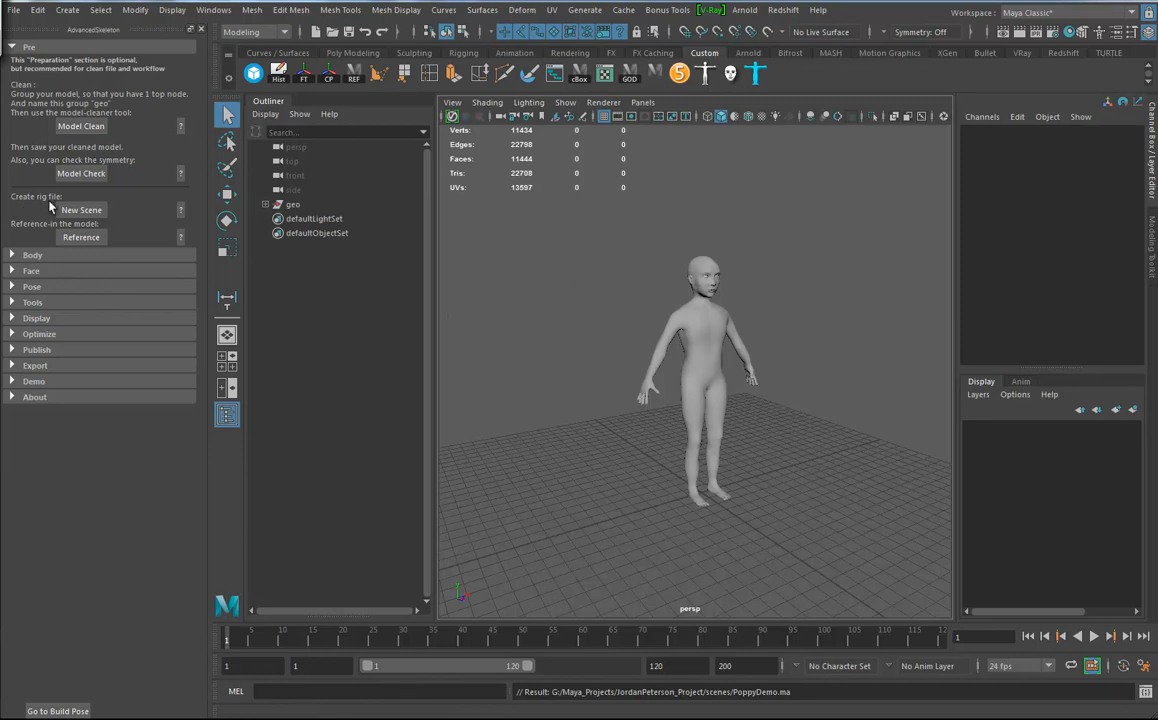
# Step: Create a new scene and reference PoppyDemo.ma into it, merging into the root namespace and accepting the student version notice
pyautogui.click(81, 211)
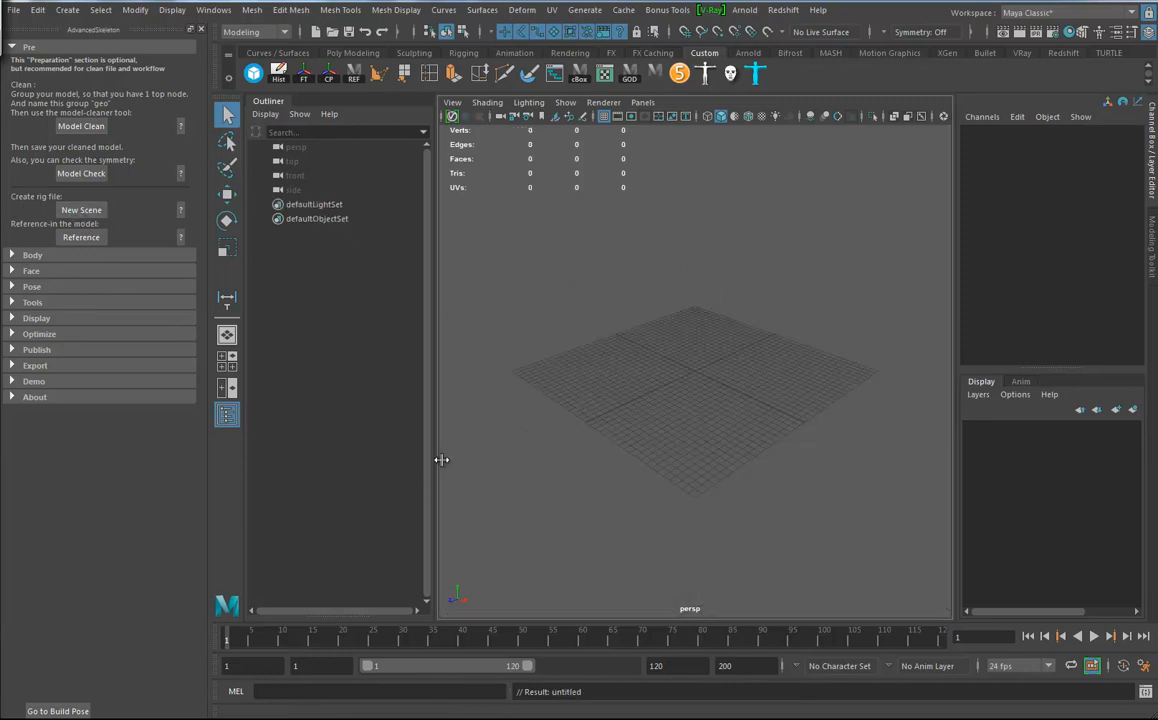
pyautogui.click(82, 237)
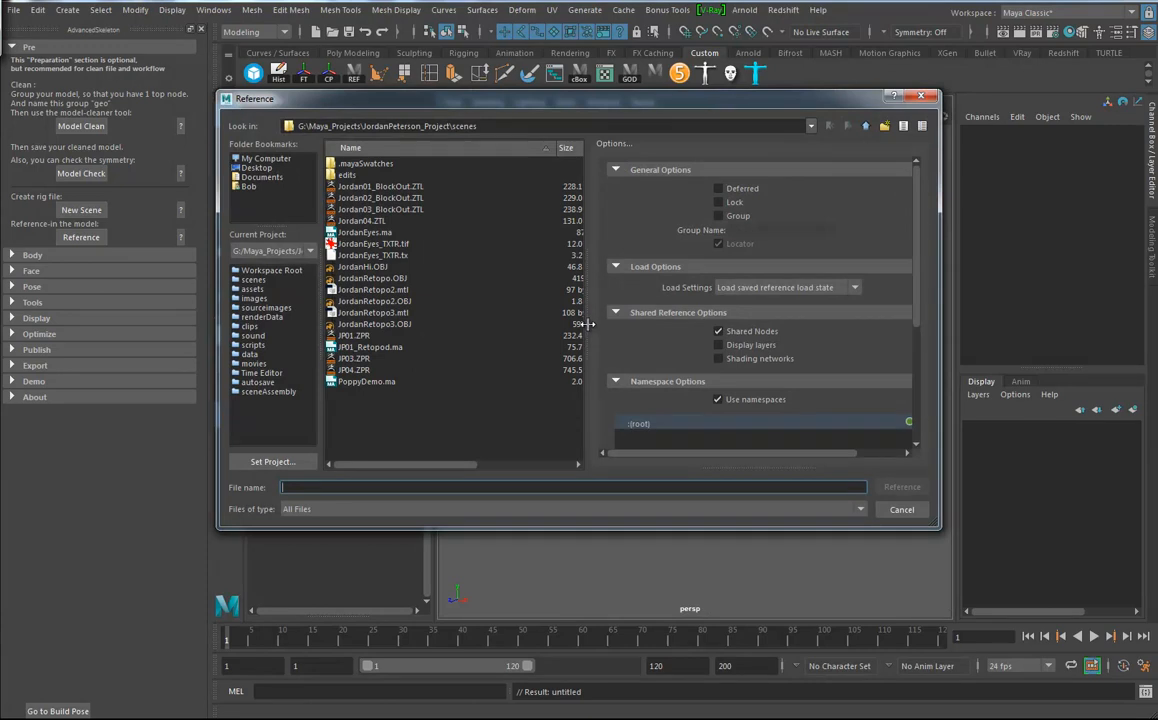
pyautogui.moveTo(586, 324); pyautogui.dragTo(552, 326)
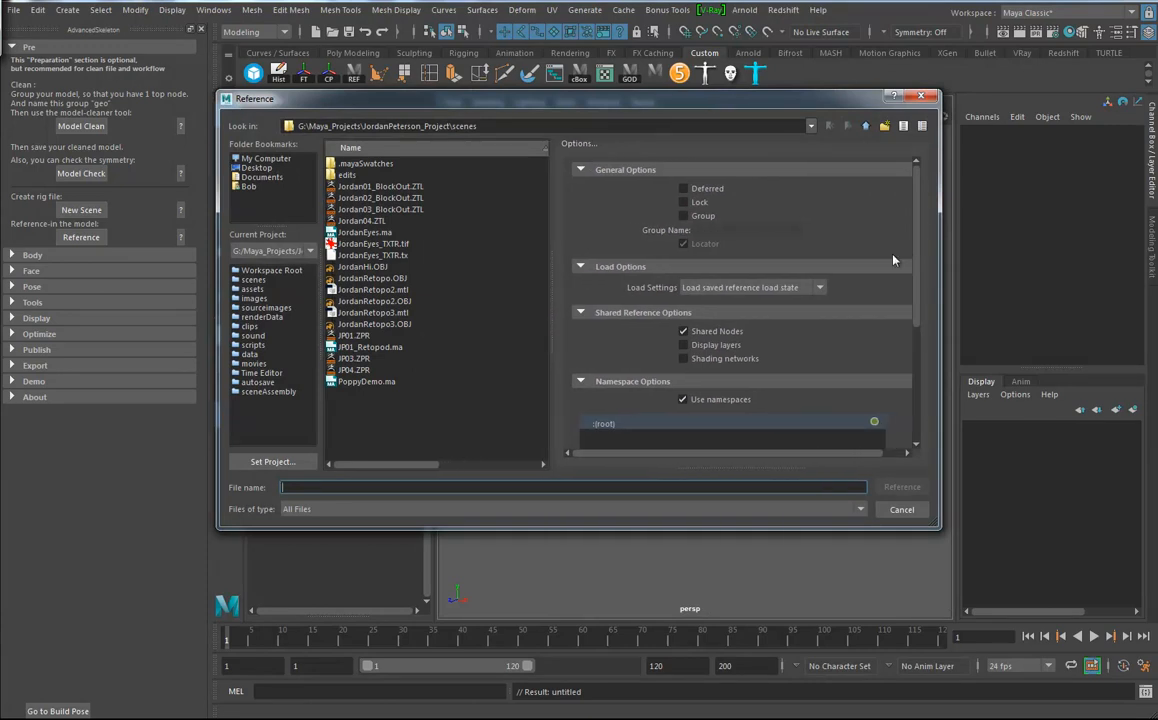
pyautogui.moveTo(916, 259); pyautogui.dragTo(726, 376)
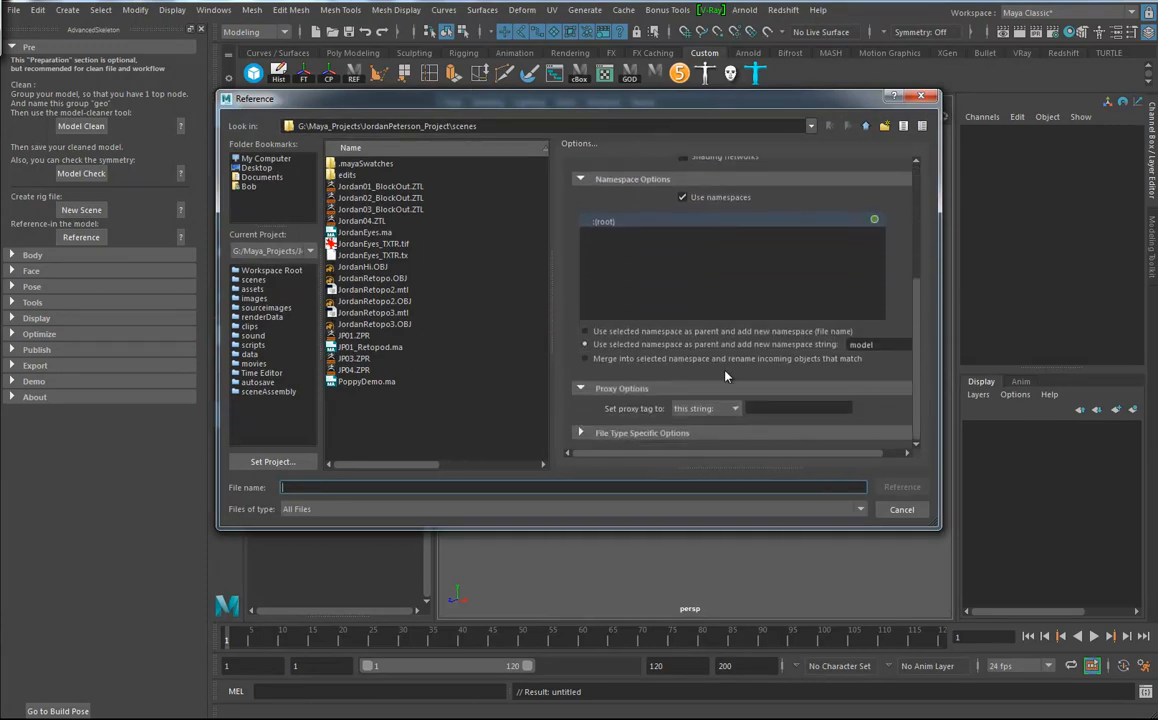
pyautogui.click(587, 360)
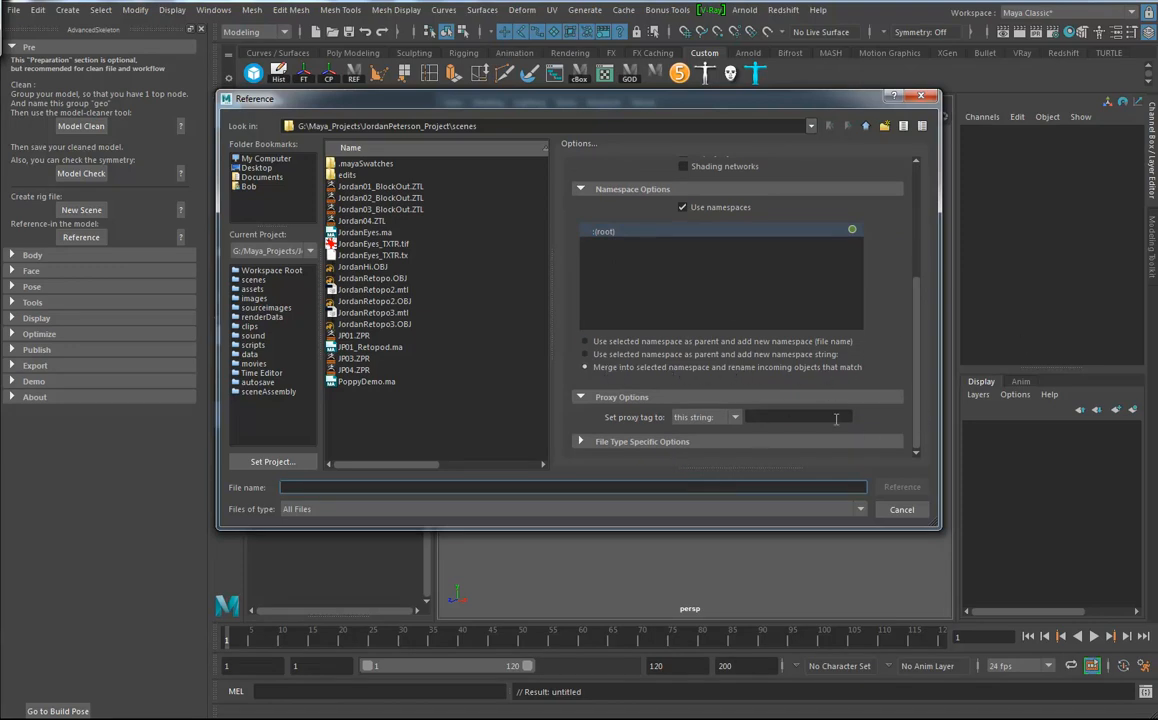
pyautogui.click(368, 383)
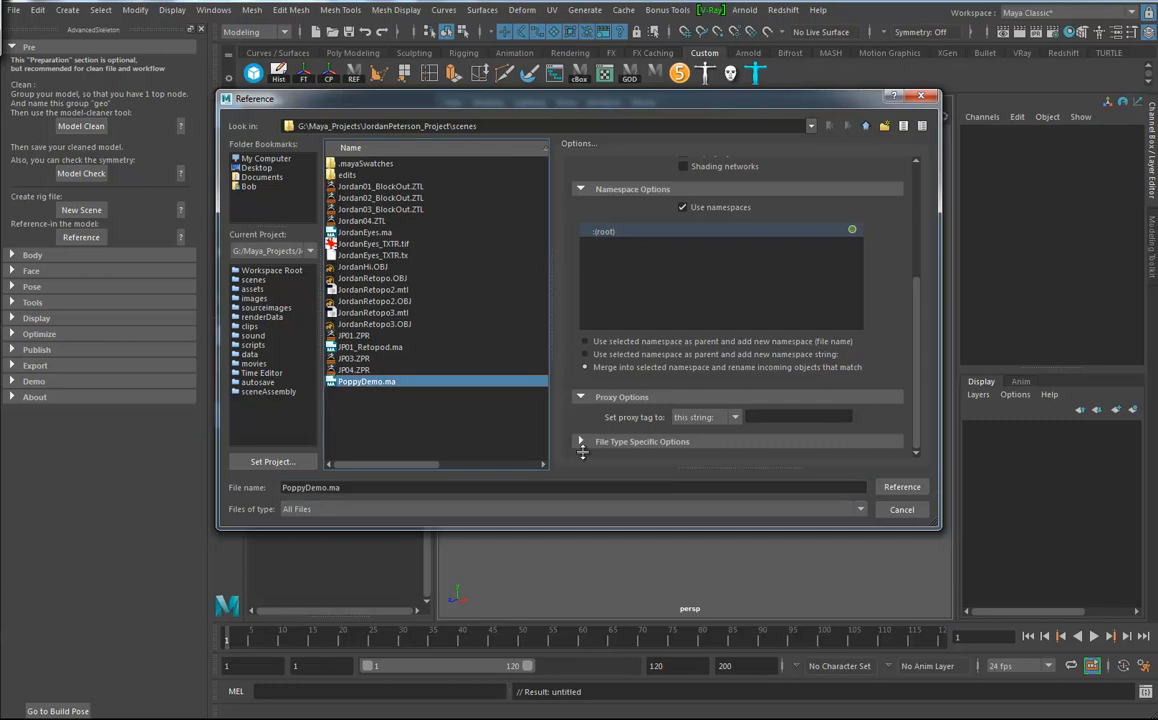
pyautogui.click(899, 488)
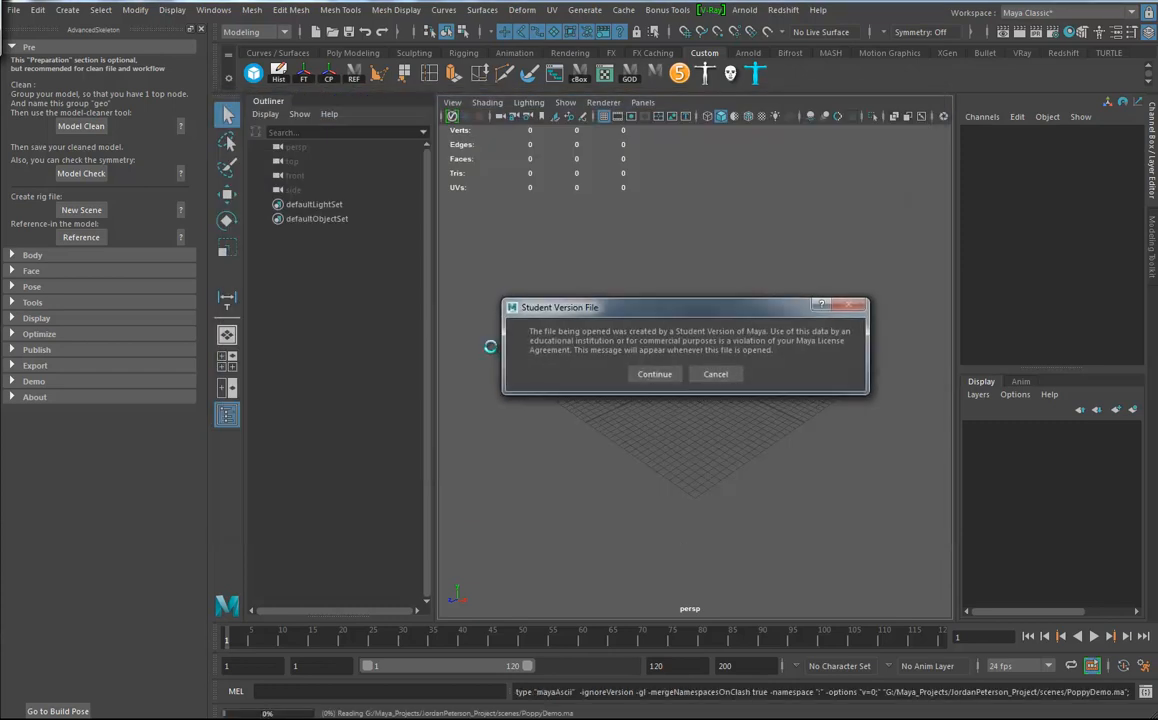
pyautogui.click(652, 374)
# Step: Take the Hi layer out of template mode and show the referenced model in shaded display
pyautogui.keyDown('alt'); pyautogui.moveTo(752, 431); pyautogui.dragTo(757, 394); pyautogui.keyUp('alt')
pyautogui.keyDown('alt'); pyautogui.moveTo(757, 394); pyautogui.dragTo(729, 457, button='right'); pyautogui.keyUp('alt')
pyautogui.keyDown('alt'); pyautogui.moveTo(729, 457); pyautogui.dragTo(625, 430); pyautogui.keyUp('alt')
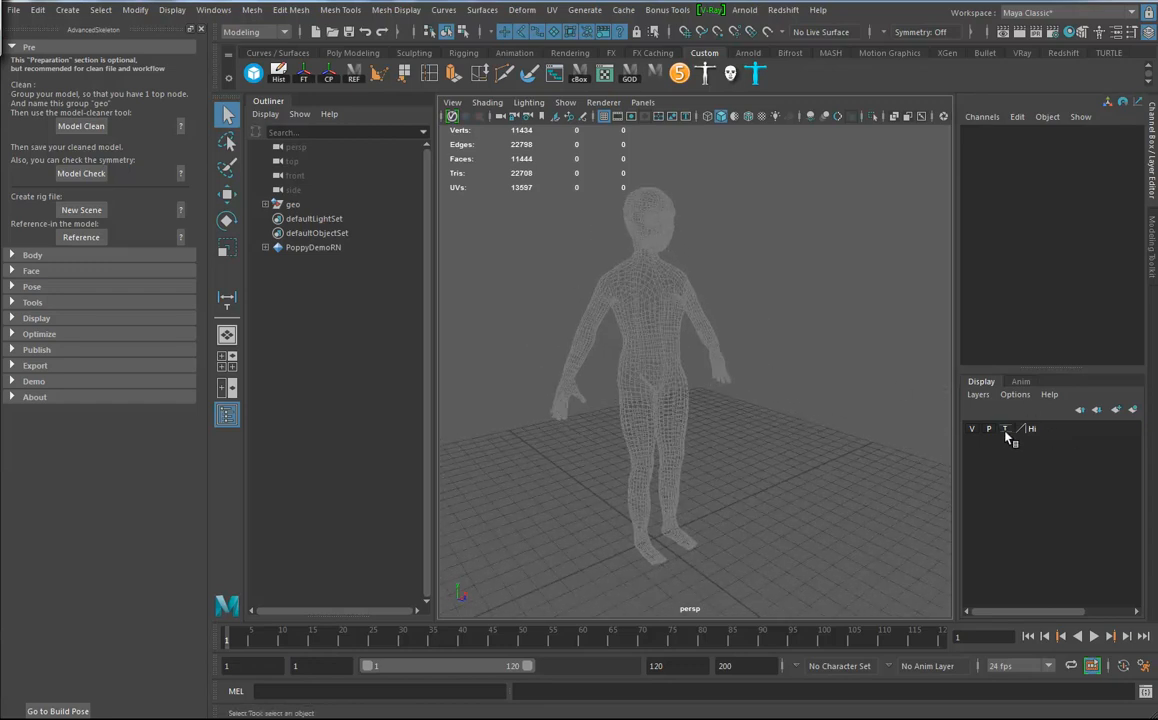
pyautogui.press('5')
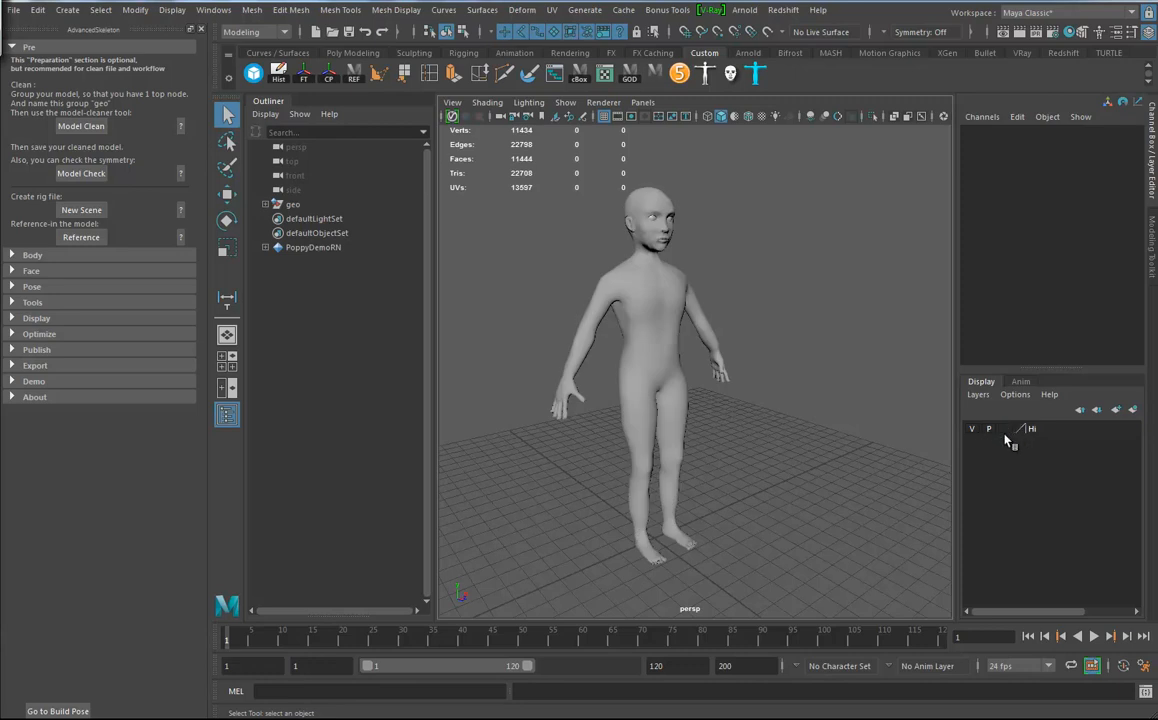
pyautogui.keyDown('alt'); pyautogui.moveTo(765, 457); pyautogui.dragTo(702, 395); pyautogui.keyUp('alt')
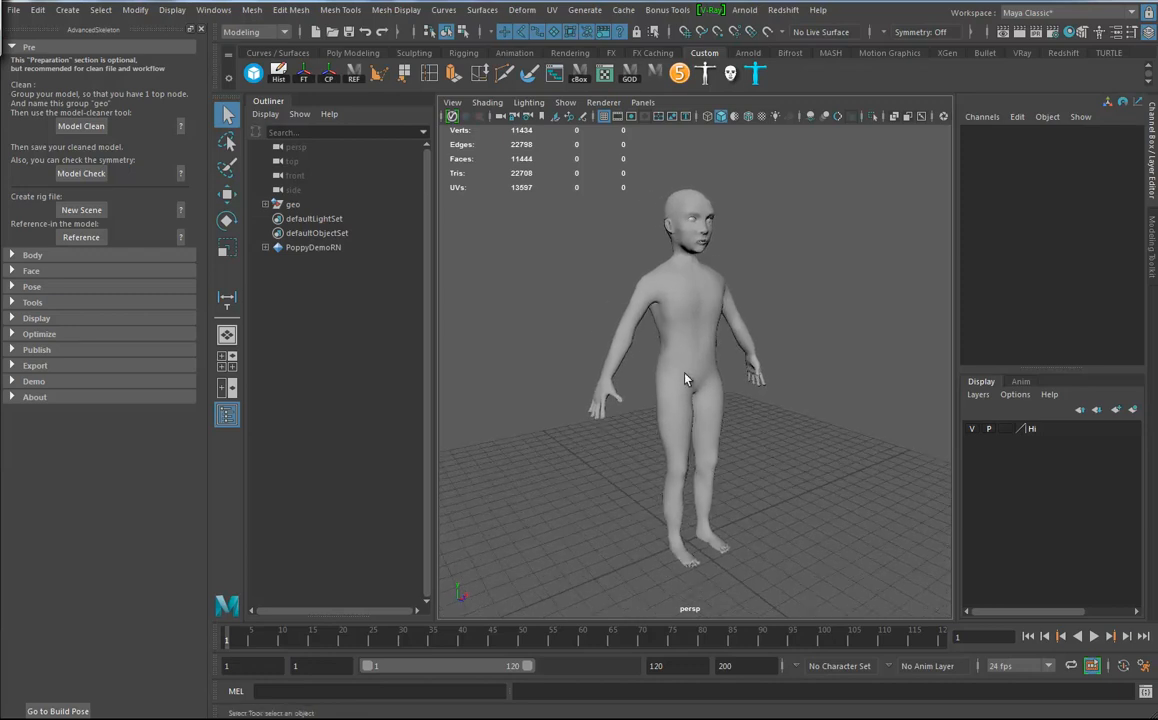
pyautogui.keyDown('alt'); pyautogui.moveTo(700, 375); pyautogui.dragTo(777, 427); pyautogui.keyUp('alt')
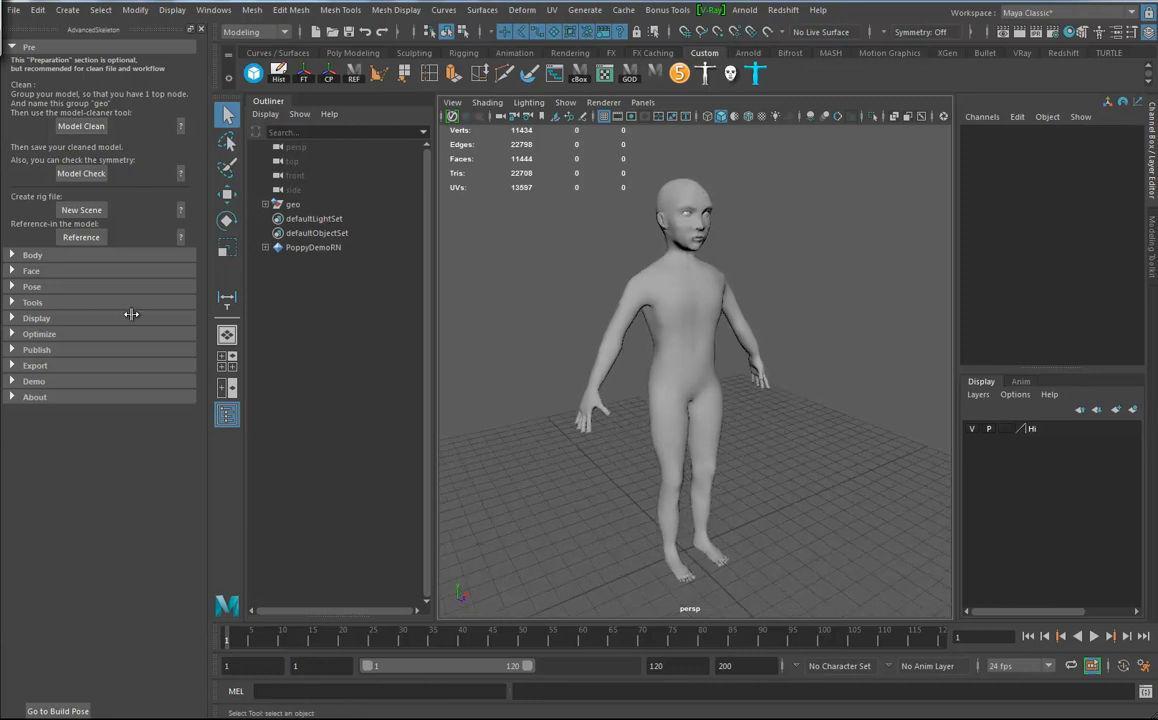
# Step: Import the biped.ma fit skeleton from AdvancedSkeleton's Body Fit tools and enter FitMode
pyautogui.click(10, 47)
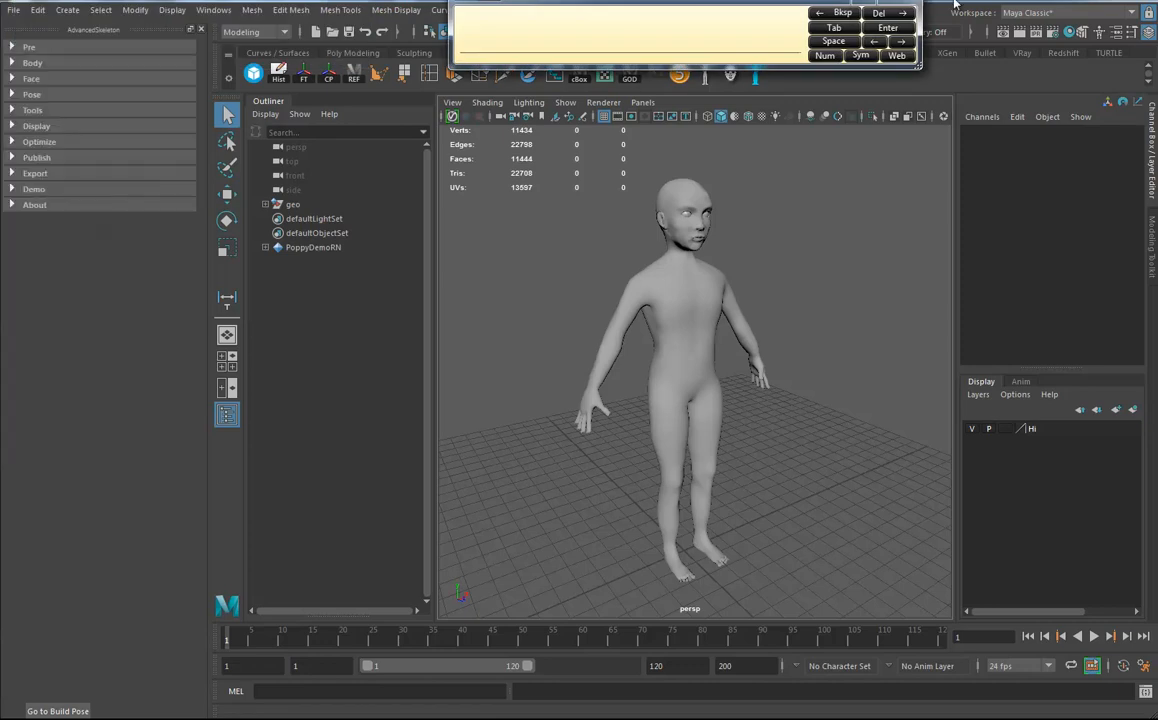
pyautogui.click(12, 63)
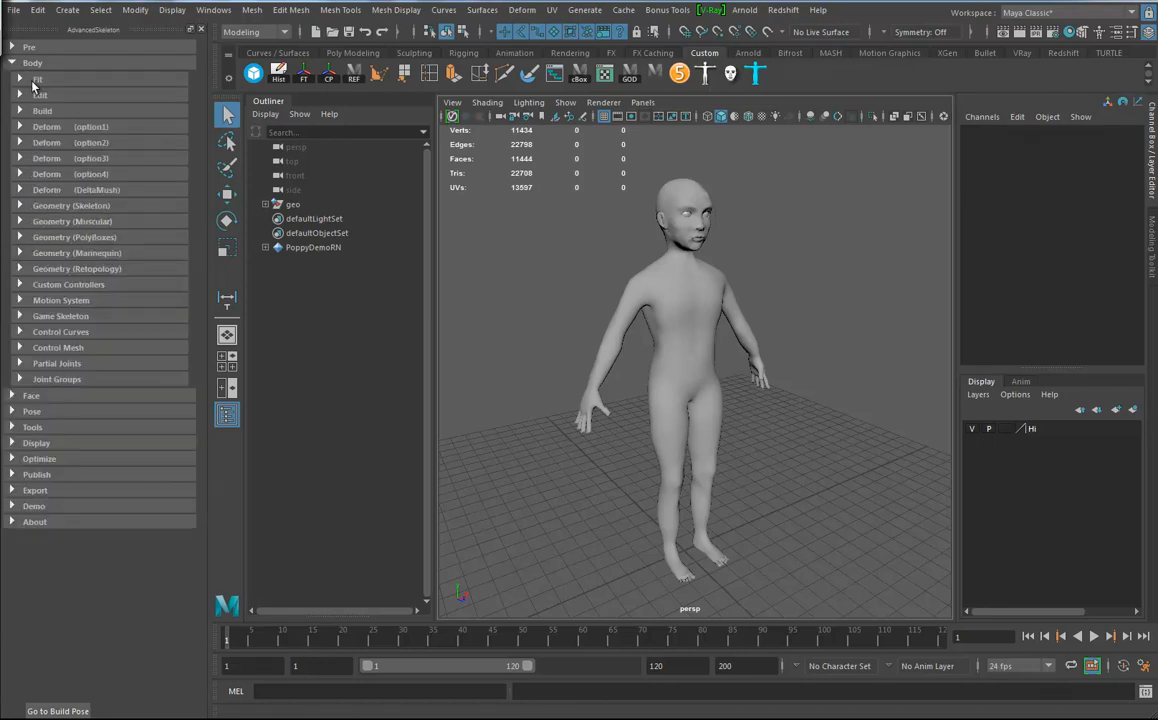
pyautogui.click(21, 80)
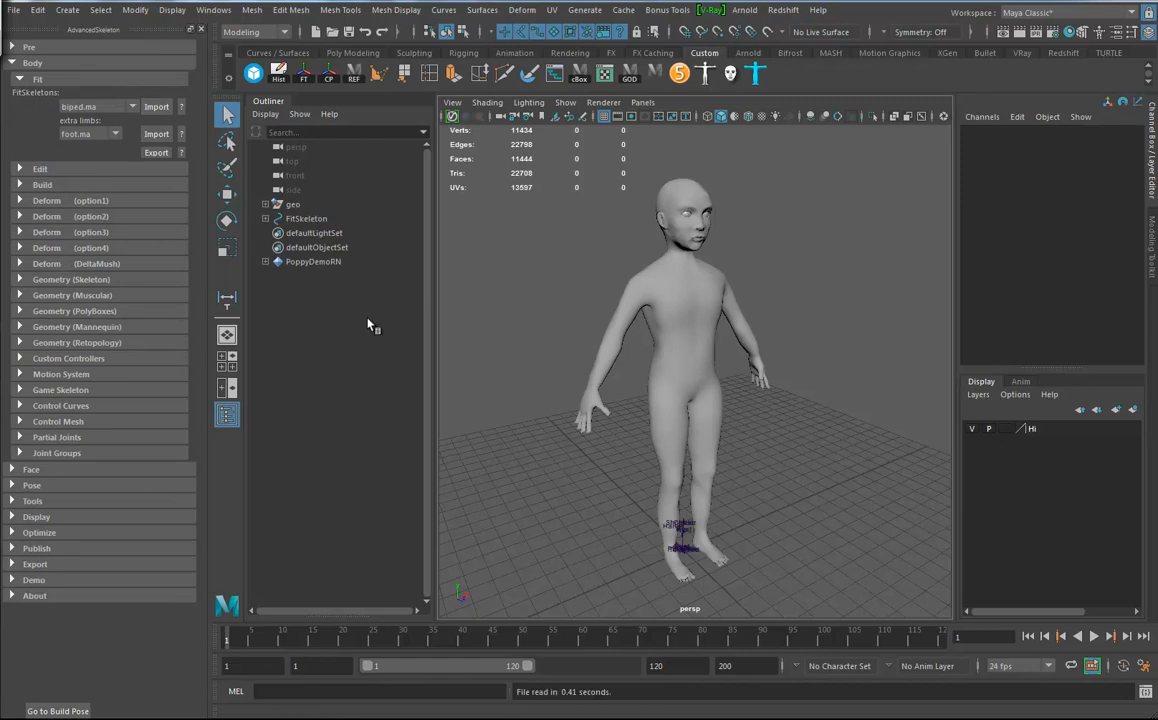
pyautogui.click(20, 170)
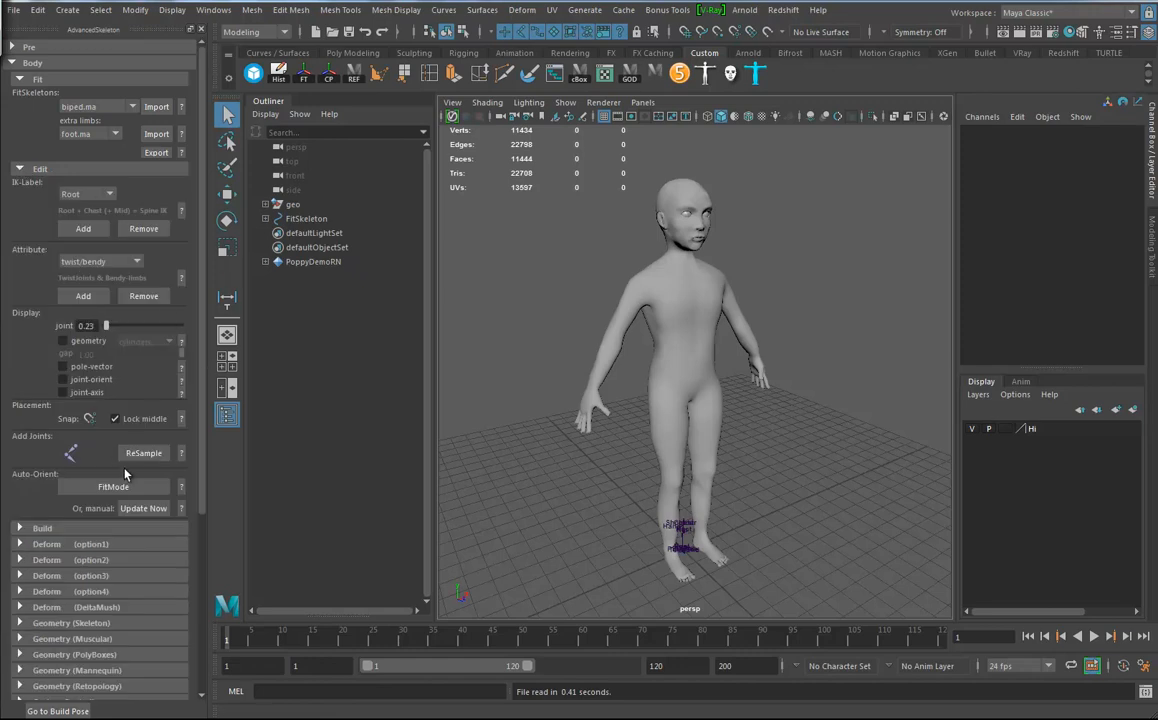
pyautogui.click(113, 486)
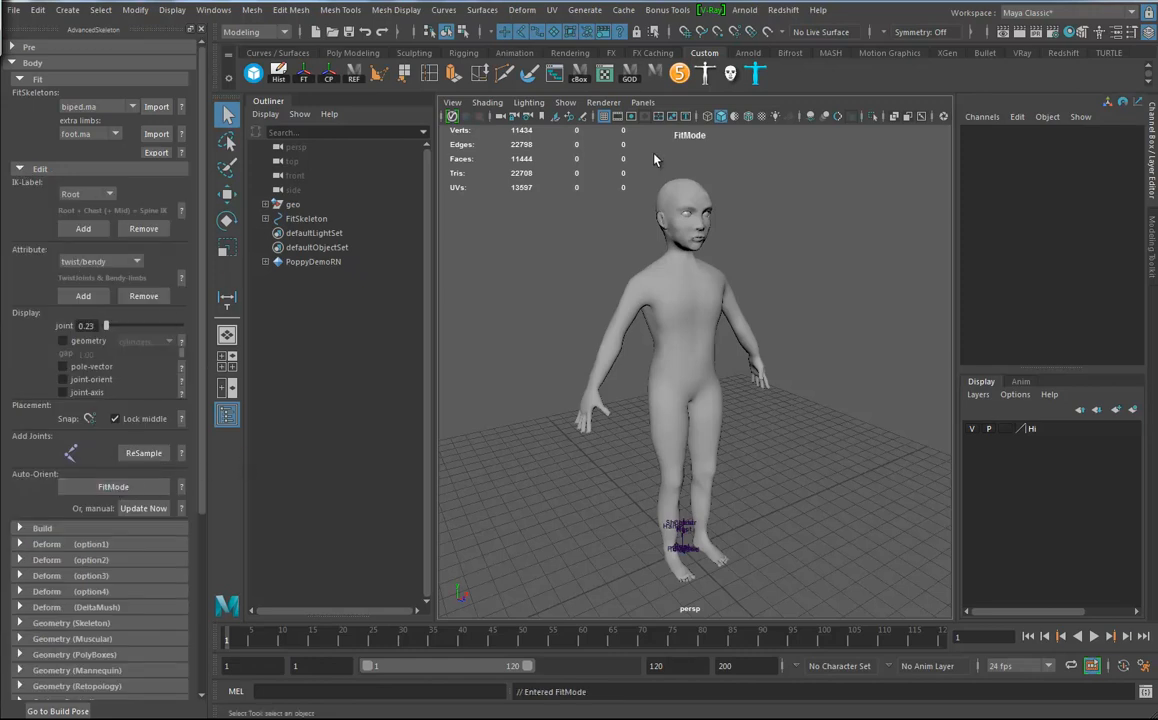
# Step: Hide the Outliner and scale the FitSkeleton up uniformly to match the character's body height
pyautogui.click(227, 414)
pyautogui.keyDown('alt'); pyautogui.moveTo(808, 399); pyautogui.dragTo(700, 401); pyautogui.keyUp('alt')
pyautogui.keyDown('alt'); pyautogui.moveTo(808, 406); pyautogui.dragTo(608, 417, button='right'); pyautogui.keyUp('alt')
pyautogui.moveTo(607, 422)
pyautogui.keyDown('alt'); pyautogui.mouseDown()
pyautogui.moveTo(530, 421)
pyautogui.moveTo(634, 414)
pyautogui.moveTo(596, 428)
pyautogui.mouseUp(); pyautogui.keyUp('alt')
pyautogui.keyDown('alt'); pyautogui.moveTo(602, 378); pyautogui.dragTo(642, 444, button='right'); pyautogui.keyUp('alt')
pyautogui.click(606, 460)
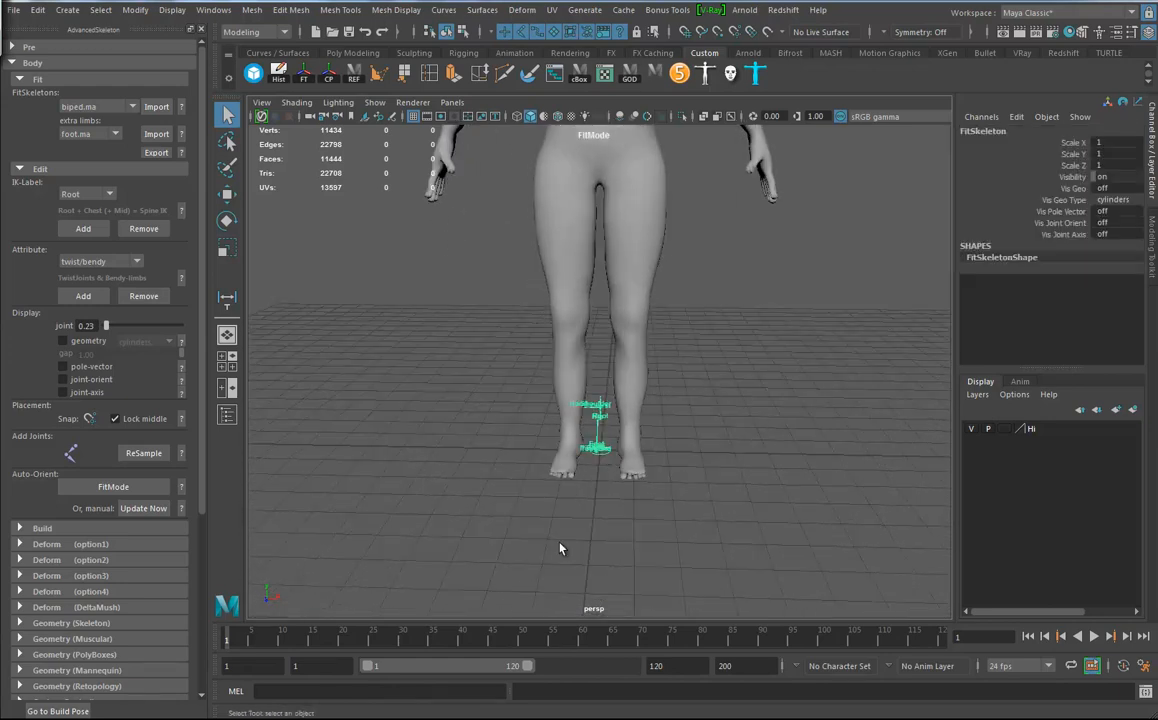
pyautogui.press('r')
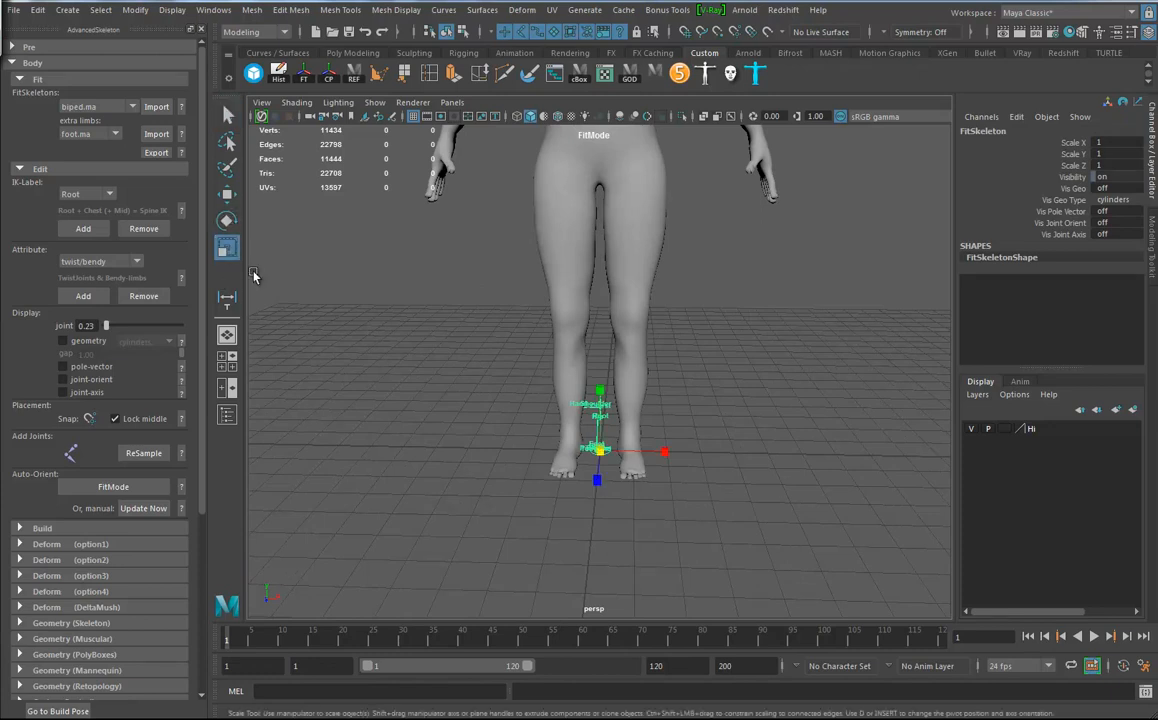
pyautogui.keyDown('alt'); pyautogui.moveTo(738, 455); pyautogui.dragTo(566, 440, button='right'); pyautogui.keyUp('alt')
pyautogui.keyDown('alt'); pyautogui.moveTo(566, 440); pyautogui.dragTo(683, 455); pyautogui.keyUp('alt')
pyautogui.hotkey('ctrl', 'z')
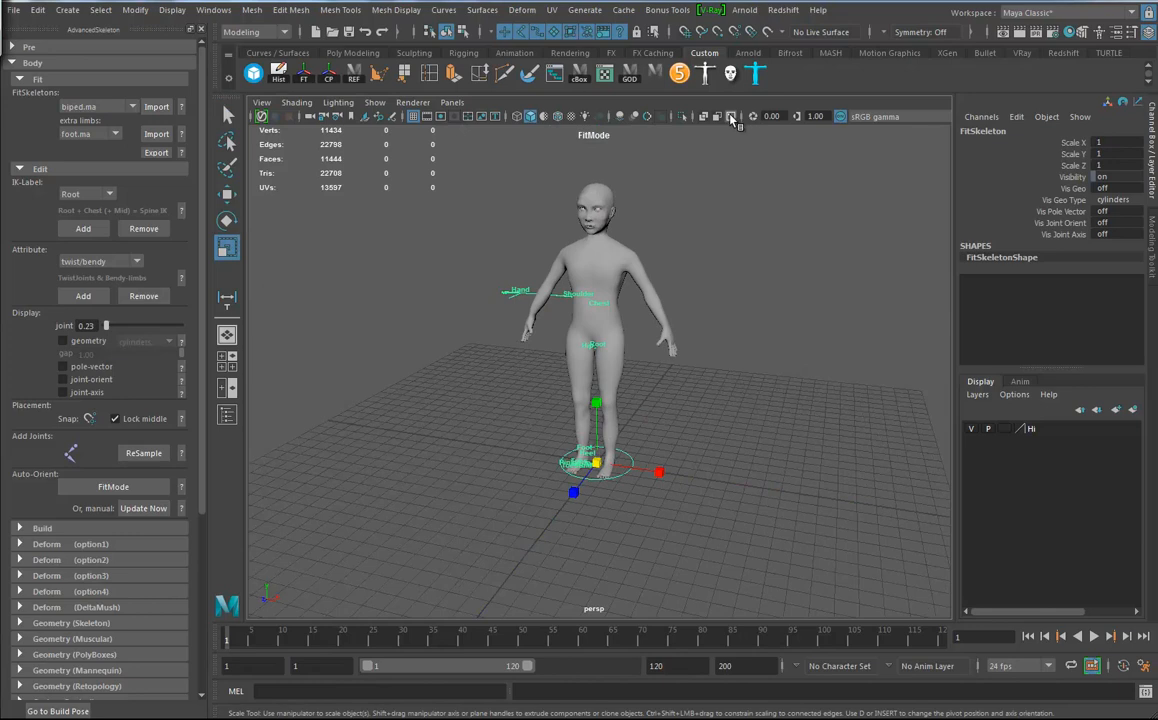
pyautogui.moveTo(594, 462); pyautogui.dragTo(638, 452)
pyautogui.hotkey('ctrl', 'z')
# Step: Set the fit skeleton's joint display size to 1.72 and check its fit against the body from several angles
pyautogui.keyDown('alt'); pyautogui.moveTo(566, 258); pyautogui.dragTo(618, 337); pyautogui.keyUp('alt')
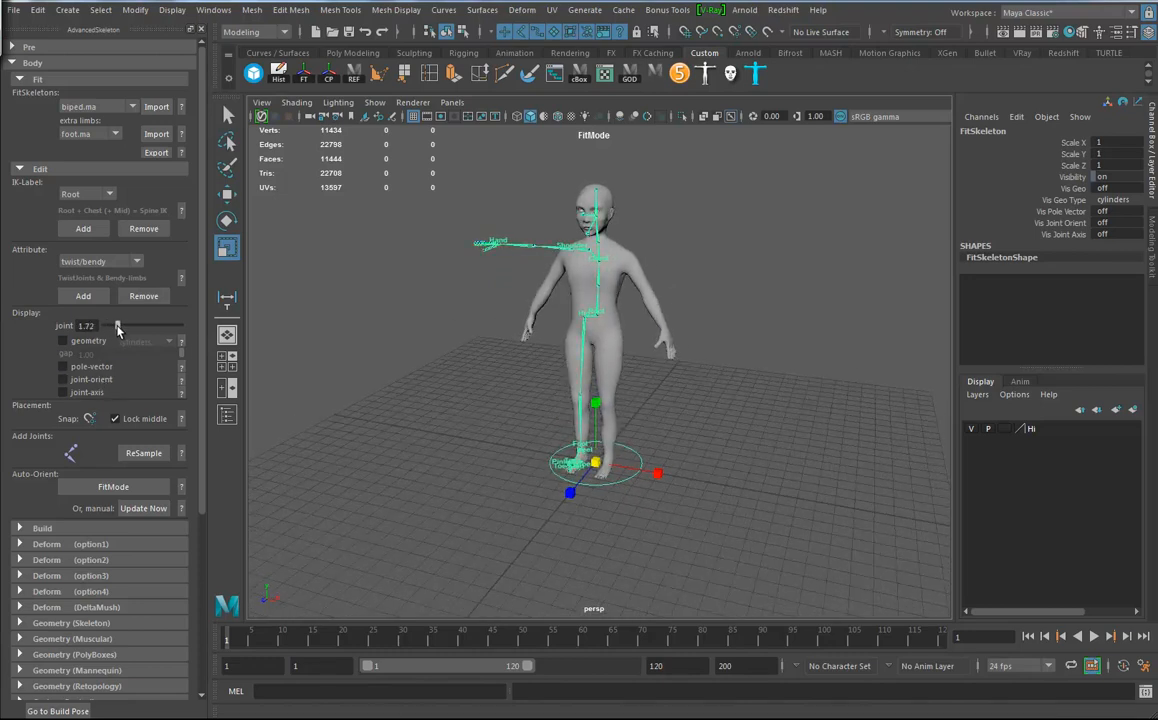
pyautogui.moveTo(640, 430)
pyautogui.keyDown('alt'); pyautogui.mouseDown()
pyautogui.moveTo(700, 420)
pyautogui.moveTo(620, 415)
pyautogui.moveTo(644, 414)
pyautogui.moveTo(639, 406)
pyautogui.mouseUp(); pyautogui.keyUp('alt')
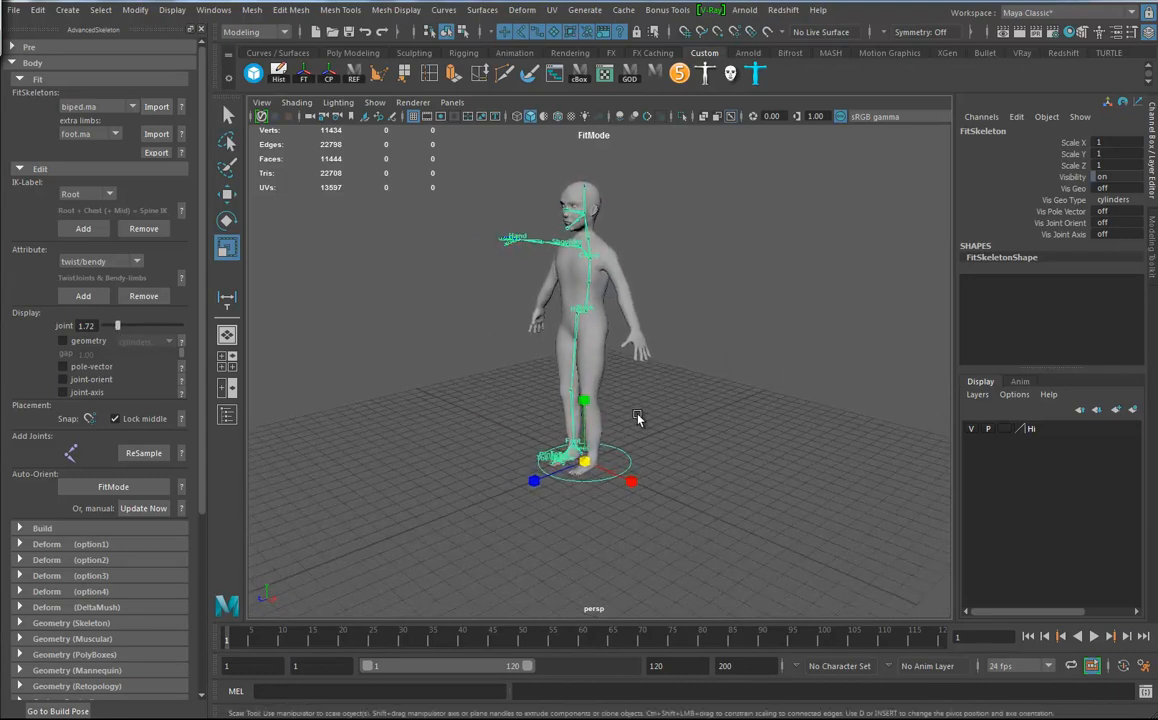
pyautogui.keyDown('alt'); pyautogui.moveTo(360, 372); pyautogui.dragTo(450, 380); pyautogui.keyUp('alt')
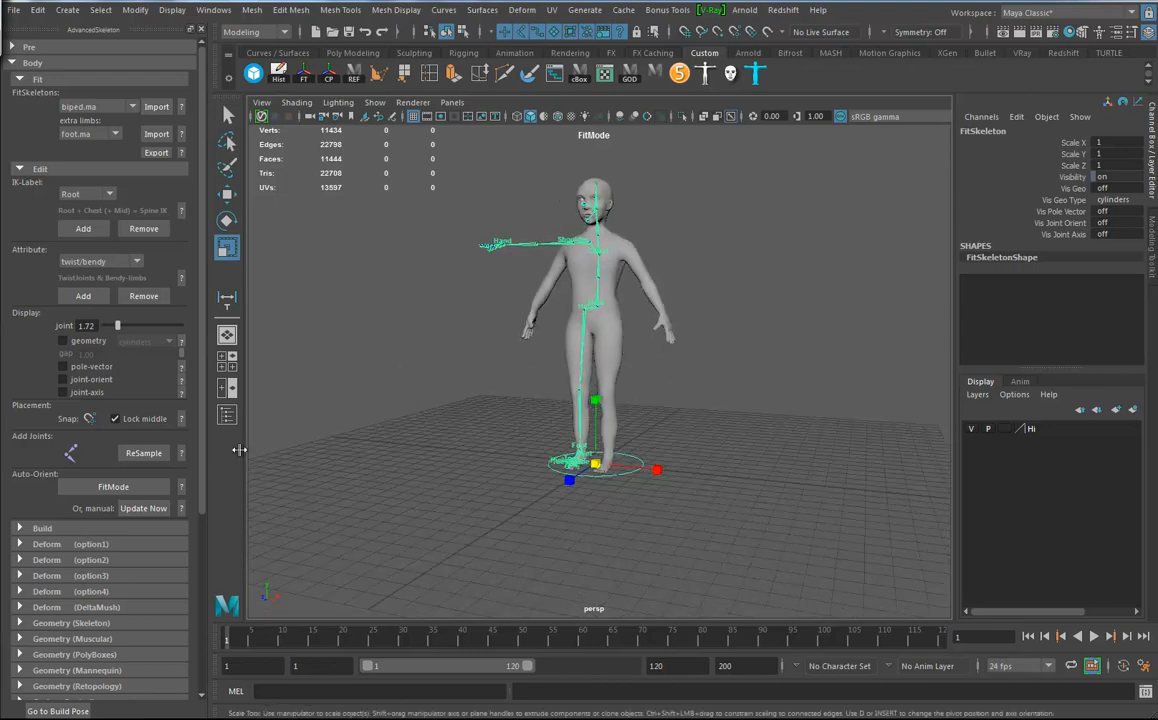
# Step: Arrange the front and perspective views side by side and turn on X-Ray Joints in the front view
pyautogui.click(226, 372)
pyautogui.keyDown('alt'); pyautogui.moveTo(482, 541); pyautogui.dragTo(144, 422, button='right'); pyautogui.keyUp('alt')
pyautogui.keyDown('alt'); pyautogui.moveTo(418, 375); pyautogui.dragTo(307, 371, button='right'); pyautogui.keyUp('alt')
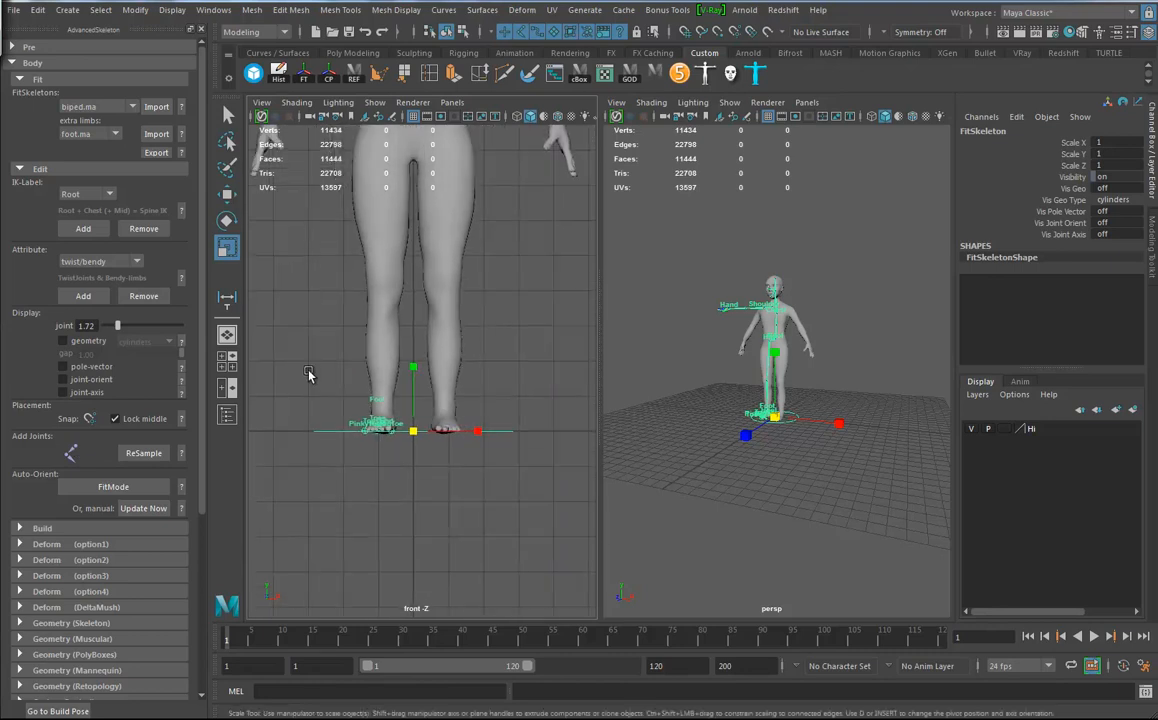
pyautogui.click(374, 103)
pyautogui.click(296, 103)
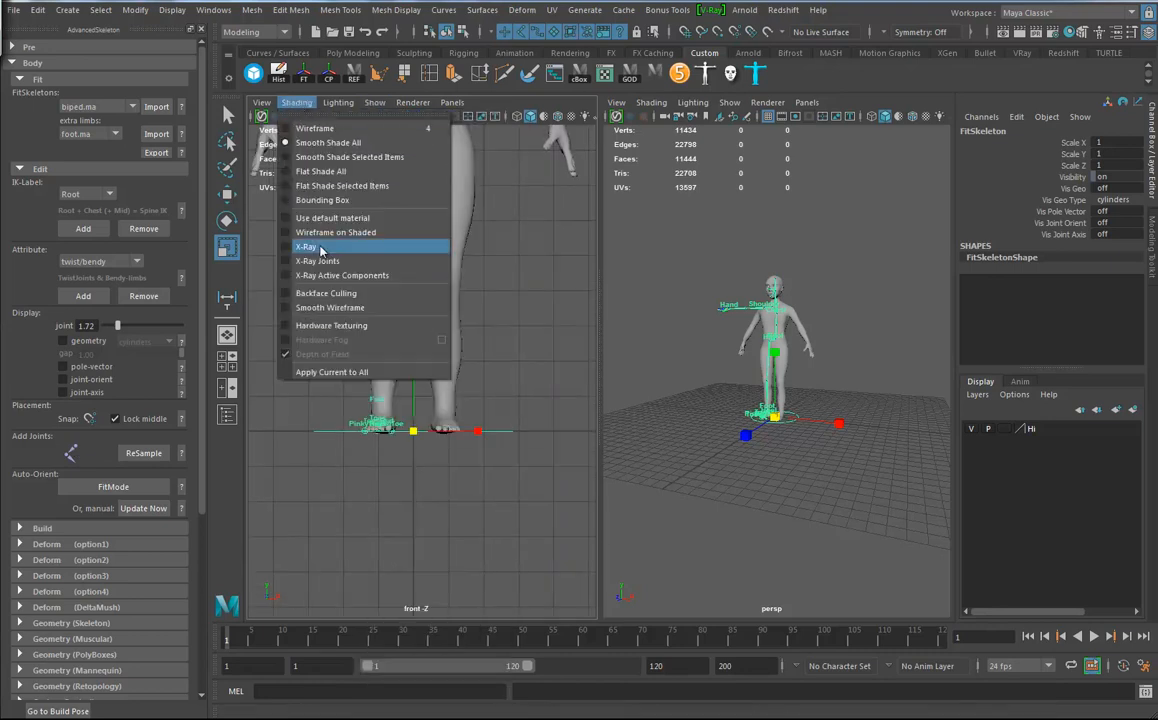
pyautogui.click(289, 265)
# Step: Replace the perspective view with the side view and frame both views on the torso and hips
pyautogui.keyDown('alt'); pyautogui.moveTo(524, 198); pyautogui.dragTo(509, 441, button='middle'); pyautogui.keyUp('alt')
pyautogui.keyDown('alt'); pyautogui.moveTo(774, 452); pyautogui.dragTo(868, 478, button='right'); pyautogui.keyUp('alt')
pyautogui.press('space')
pyautogui.moveTo(868, 478); pyautogui.dragTo(921, 477)
pyautogui.keyDown('alt'); pyautogui.moveTo(876, 238); pyautogui.dragTo(869, 440, button='middle'); pyautogui.keyUp('alt')
pyautogui.keyDown('alt'); pyautogui.moveTo(869, 440); pyautogui.dragTo(552, 421, button='right'); pyautogui.keyUp('alt')
pyautogui.keyDown('alt'); pyautogui.moveTo(783, 214); pyautogui.dragTo(722, 488, button='middle'); pyautogui.keyUp('alt')
pyautogui.keyDown('alt'); pyautogui.moveTo(776, 343); pyautogui.dragTo(805, 527, button='middle'); pyautogui.keyUp('alt')
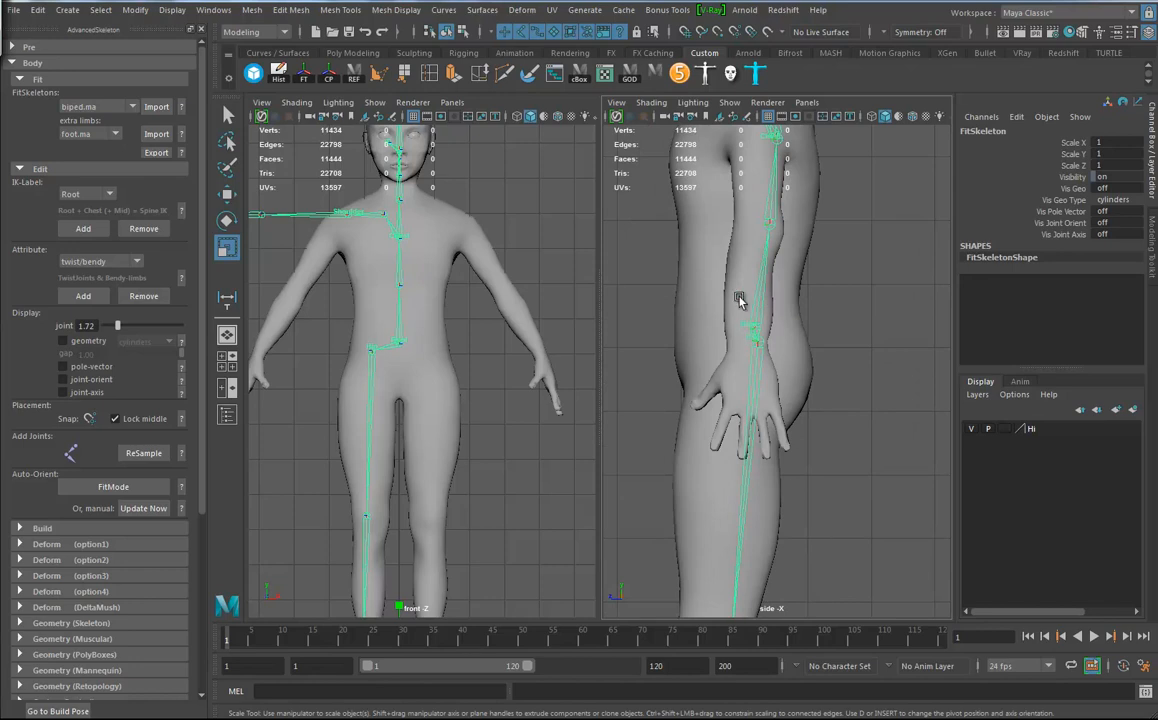
# Step: Move the Root joint slightly down and forward within the pelvis in the side view
pyautogui.click(751, 329)
pyautogui.press('w')
pyautogui.moveTo(750, 331); pyautogui.dragTo(734, 350)
pyautogui.keyDown('alt'); pyautogui.moveTo(774, 450); pyautogui.dragTo(797, 375, button='middle'); pyautogui.keyUp('alt')
# Step: Position the Hip joint inside the upper thigh in the side and front views, at about Translate X -6.9, Y -1.8, Z -8.3
pyautogui.moveTo(743, 296)
pyautogui.mouseDown()
pyautogui.moveTo(785, 324)
pyautogui.moveTo(765, 300)
pyautogui.mouseUp()
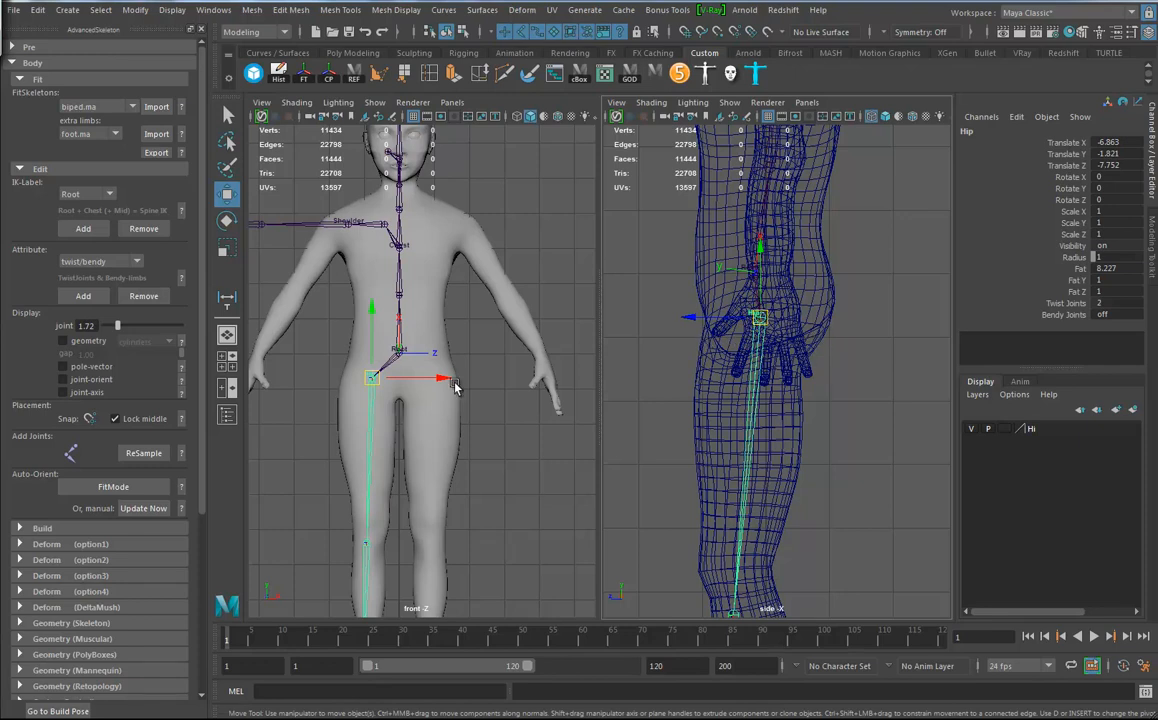
pyautogui.moveTo(444, 379); pyautogui.dragTo(450, 381)
pyautogui.keyDown('alt'); pyautogui.moveTo(440, 440); pyautogui.dragTo(460, 305, button='middle'); pyautogui.keyUp('alt')
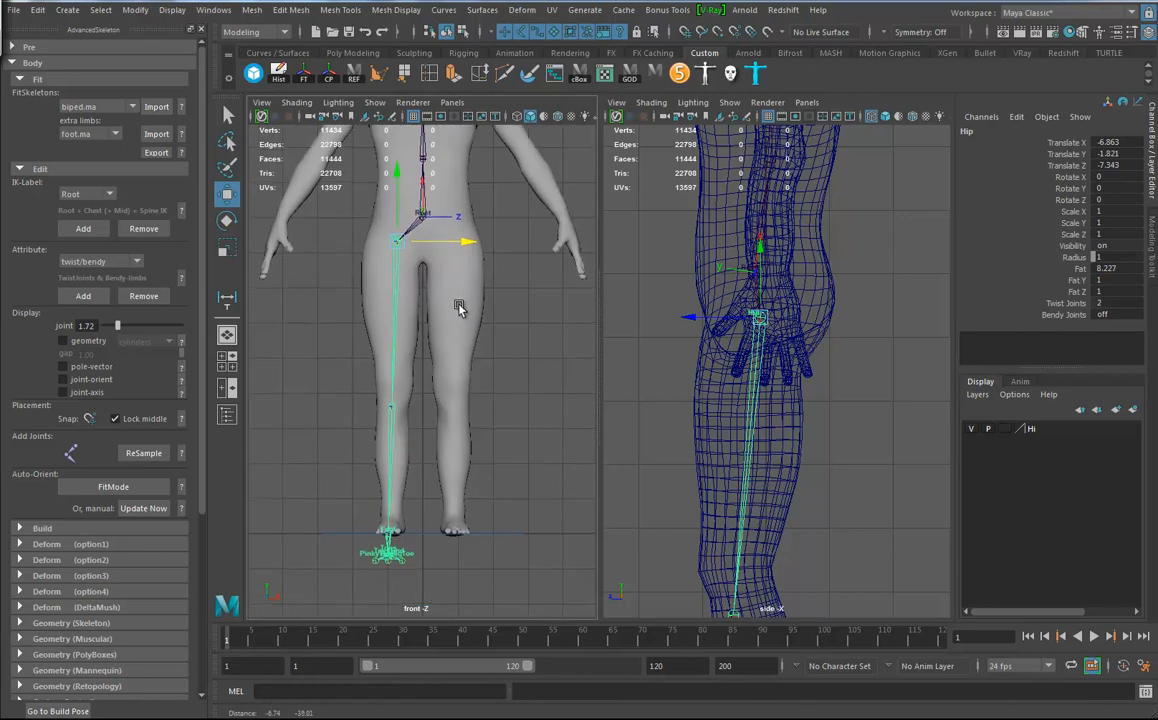
pyautogui.keyDown('alt'); pyautogui.moveTo(460, 305); pyautogui.dragTo(491, 336, button='right'); pyautogui.keyUp('alt')
pyautogui.keyDown('alt'); pyautogui.moveTo(472, 320); pyautogui.dragTo(466, 370, button='middle'); pyautogui.keyUp('alt')
pyautogui.moveTo(452, 255); pyautogui.dragTo(449, 255)
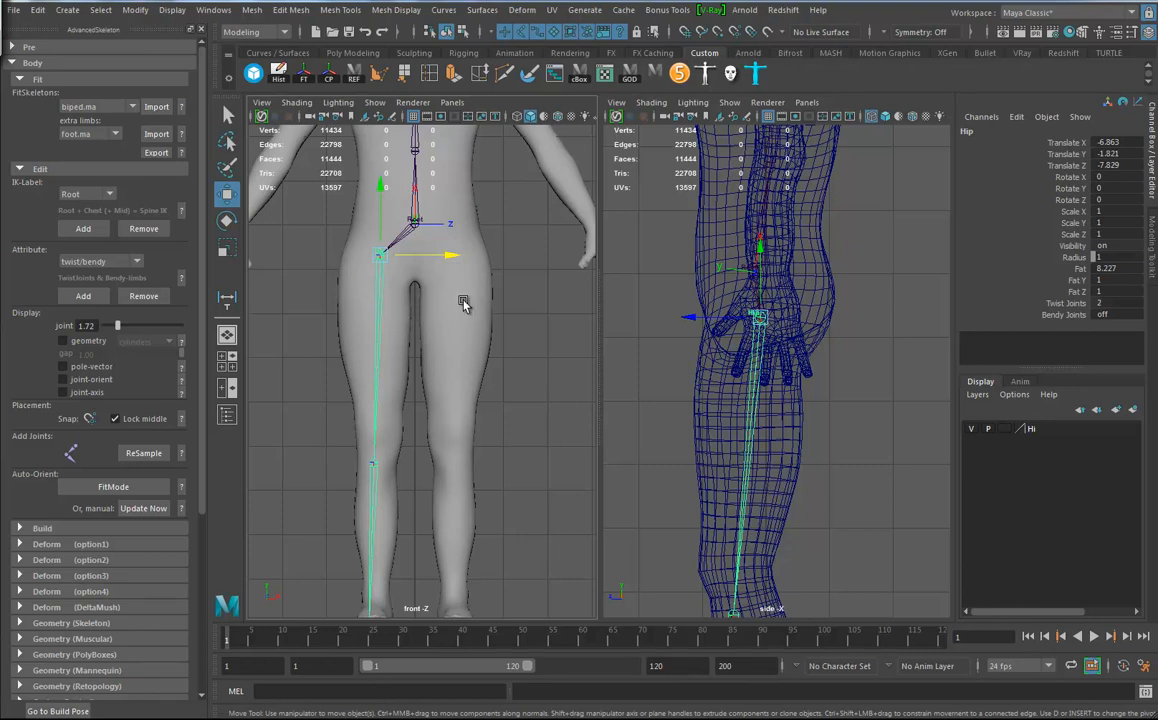
pyautogui.moveTo(447, 261); pyautogui.dragTo(445, 253)
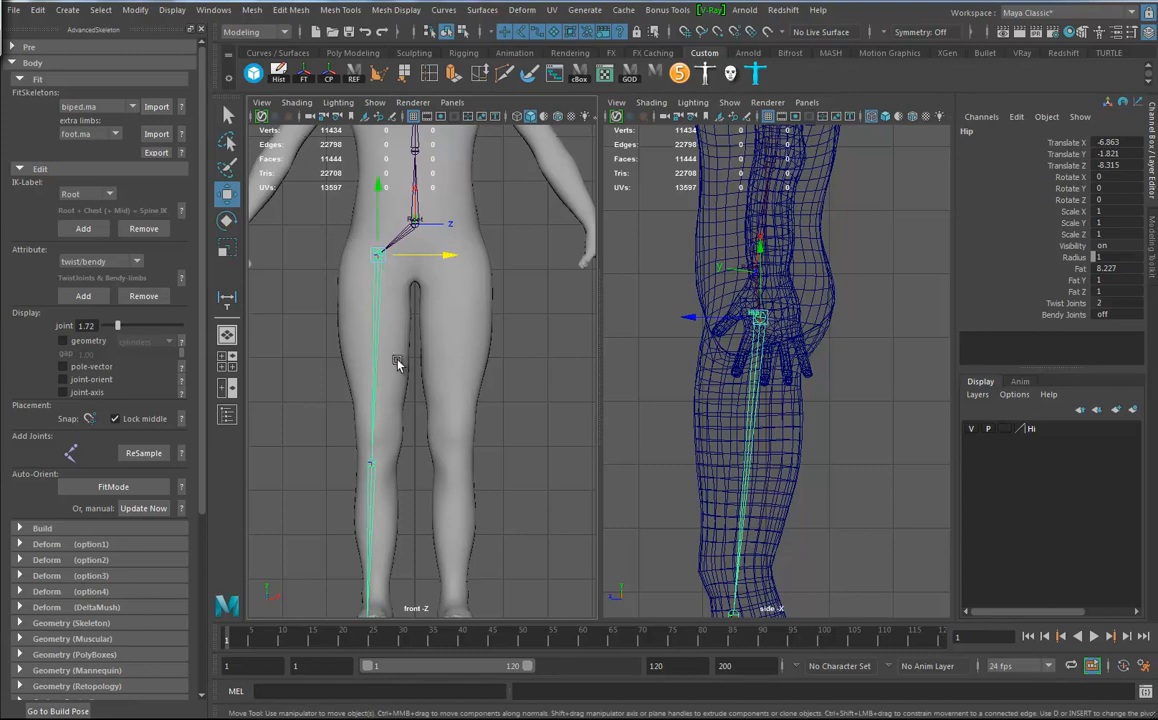
# Step: Show the front view in wireframe and move the Knee joint up to the mesh's knee, at about Translate X 39.5
pyautogui.press('4')
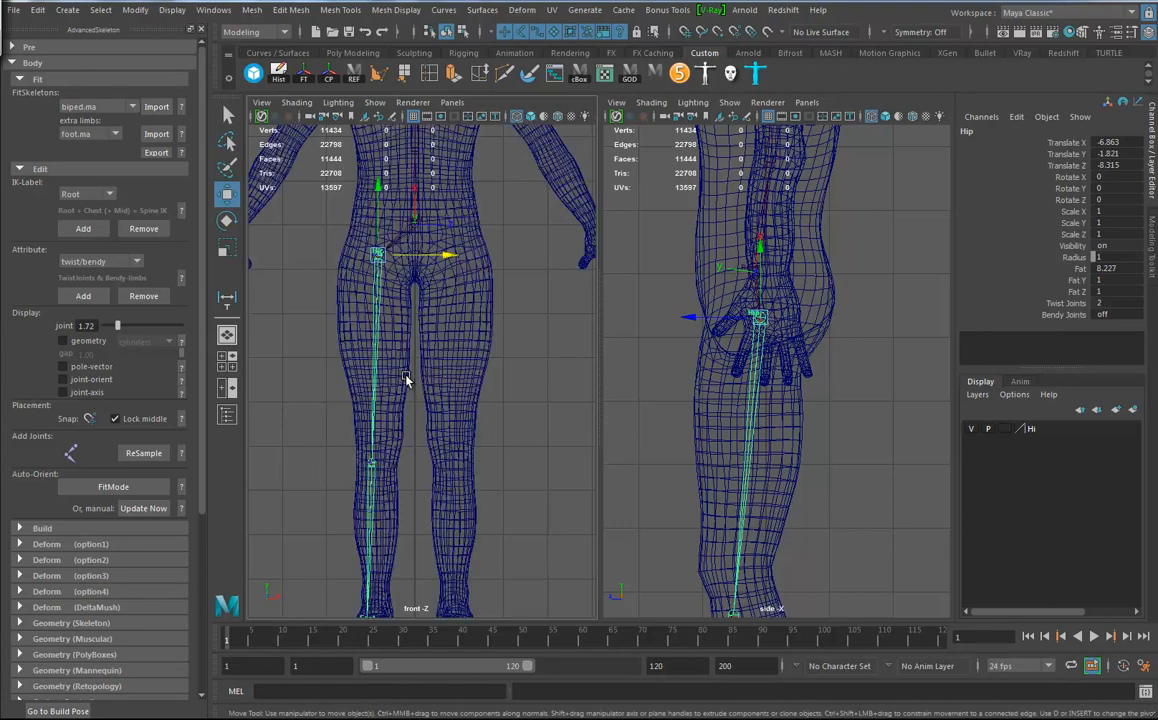
pyautogui.keyDown('alt'); pyautogui.moveTo(491, 434); pyautogui.dragTo(507, 346, button='middle'); pyautogui.keyUp('alt')
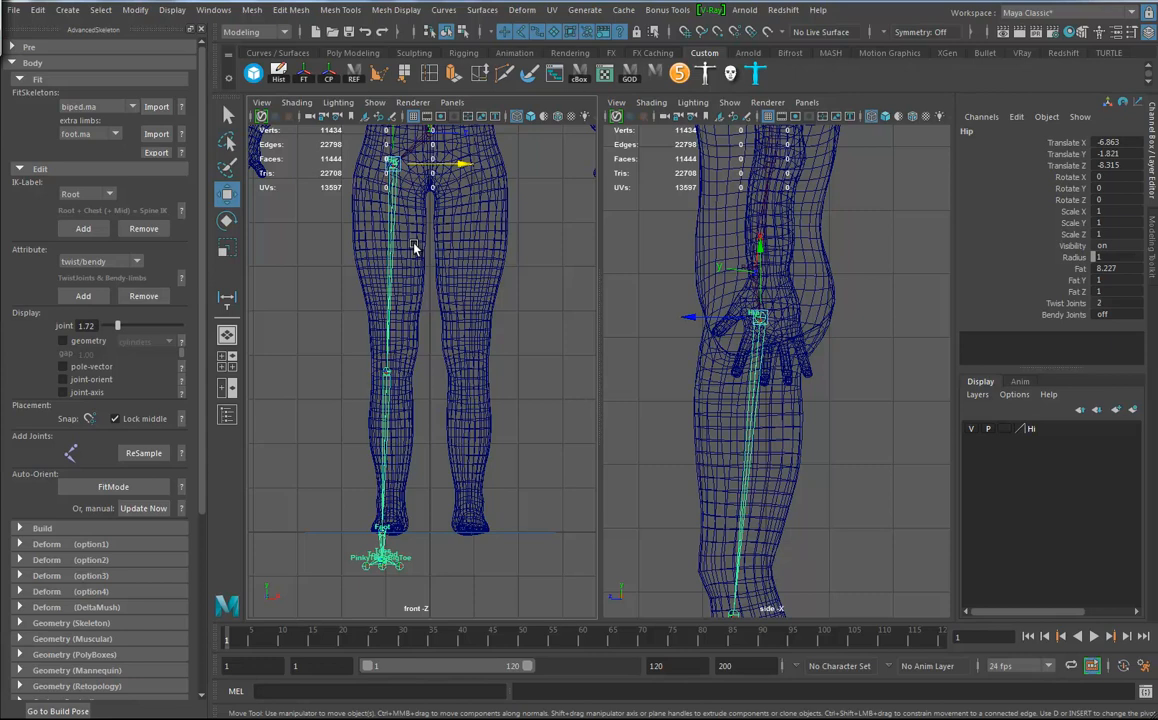
pyautogui.keyDown('alt'); pyautogui.moveTo(702, 437); pyautogui.dragTo(810, 368, button='middle'); pyautogui.keyUp('alt')
pyautogui.keyDown('alt'); pyautogui.moveTo(806, 482); pyautogui.dragTo(815, 412, button='middle'); pyautogui.keyUp('alt')
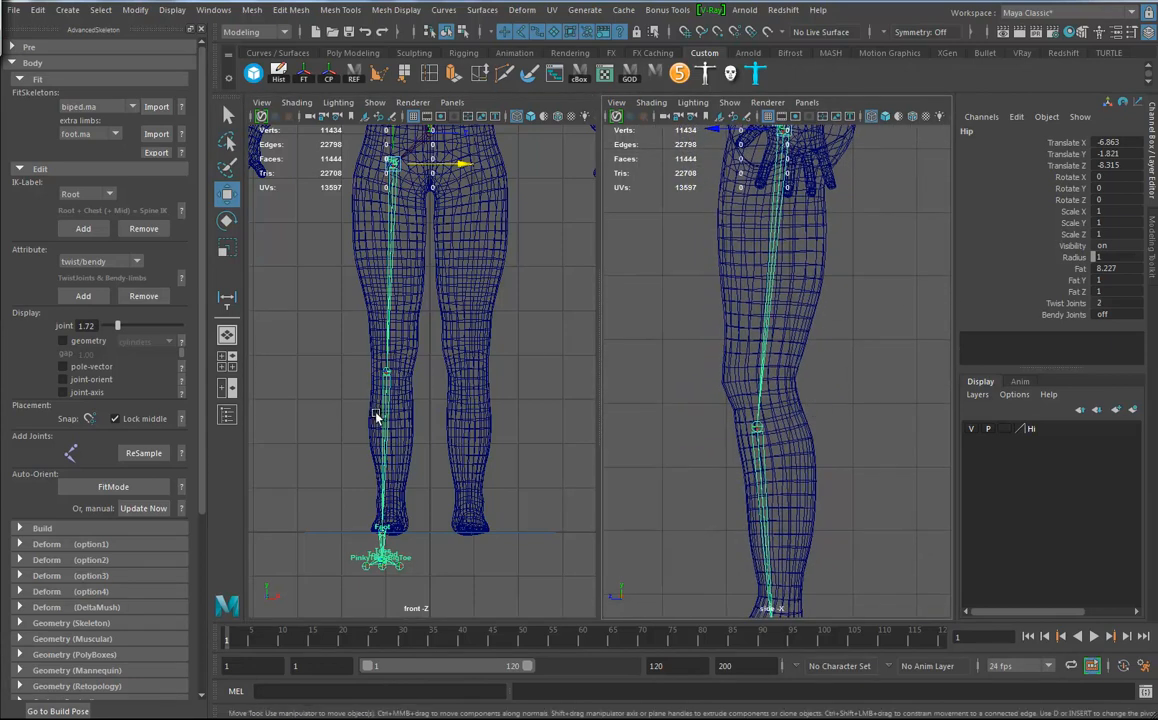
pyautogui.click(386, 372)
pyautogui.moveTo(757, 427); pyautogui.dragTo(762, 383)
pyautogui.keyDown('alt'); pyautogui.moveTo(762, 381); pyautogui.dragTo(765, 328, button='middle'); pyautogui.keyUp('alt')
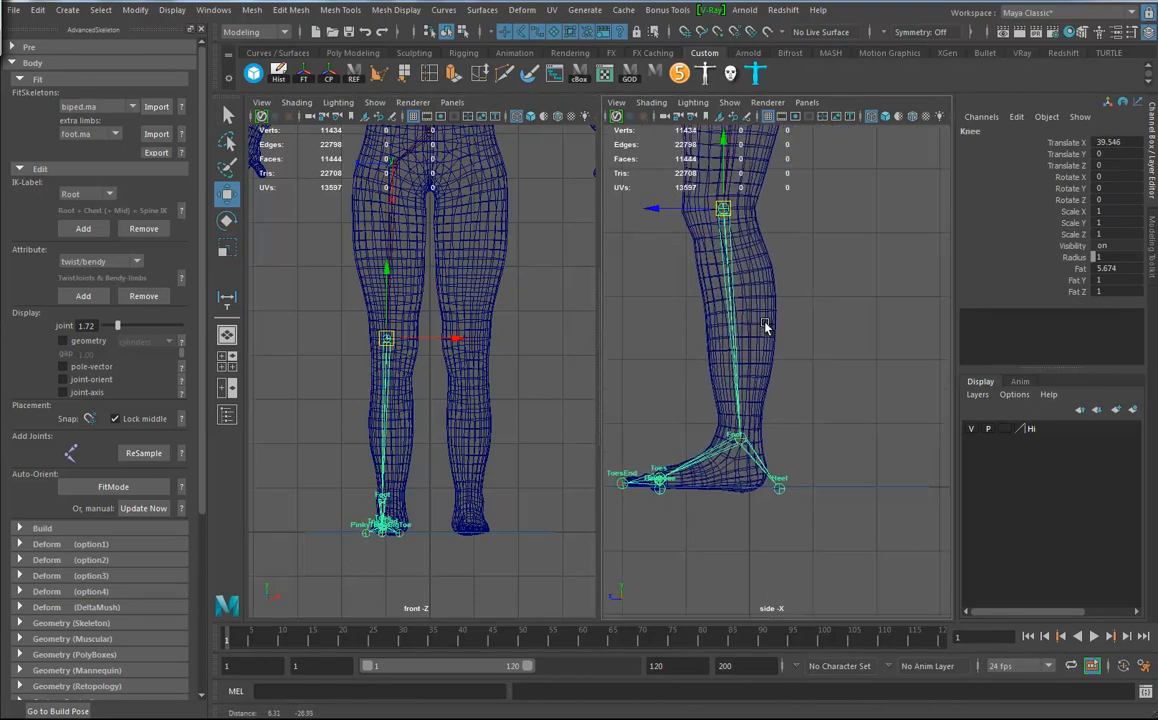
# Step: Move the Ankle joint into the mesh's ankle in the side view, at about Translate X 40
pyautogui.click(750, 457)
pyautogui.moveTo(750, 457)
pyautogui.mouseDown()
pyautogui.moveTo(727, 440)
pyautogui.moveTo(734, 472)
pyautogui.mouseUp()
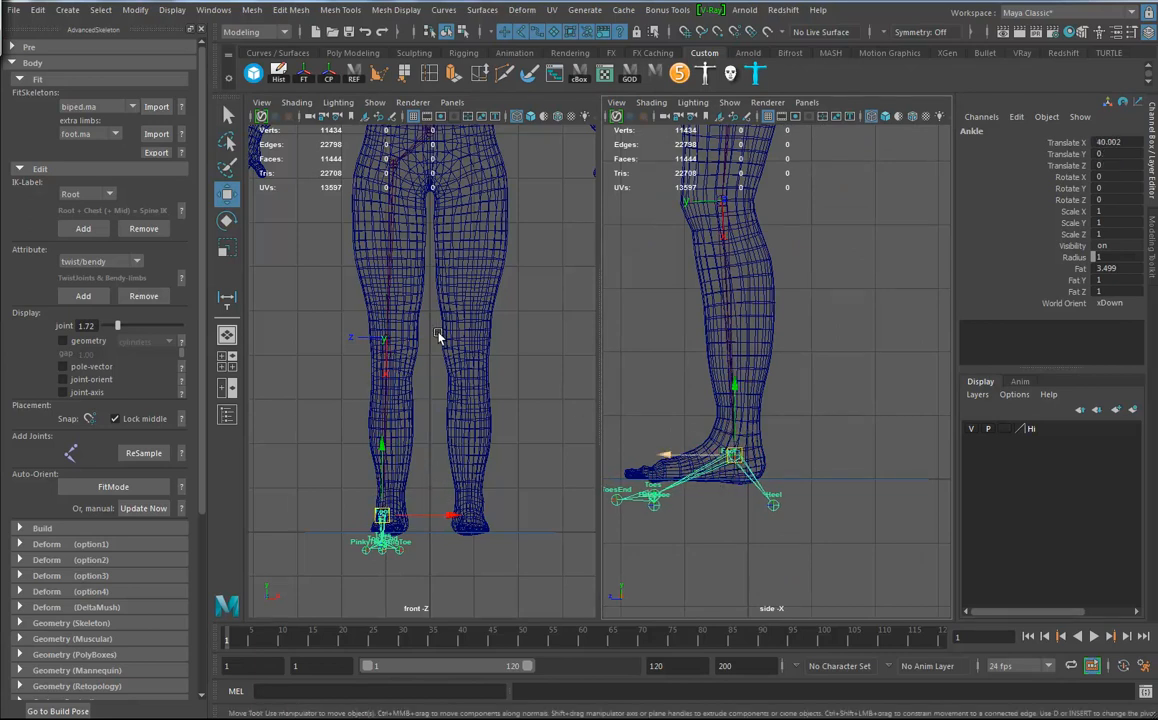
pyautogui.keyDown('alt'); pyautogui.moveTo(437, 333); pyautogui.dragTo(573, 455, button='right'); pyautogui.keyUp('alt')
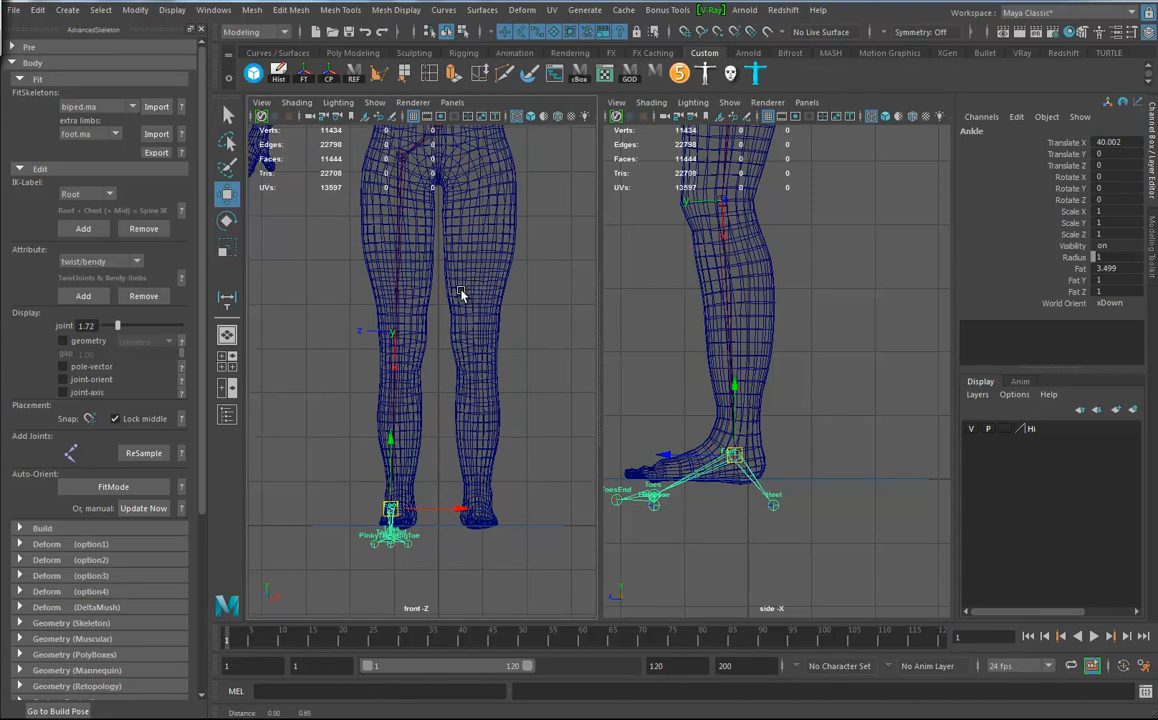
# Step: Rotate the Hip joint slightly in the front view to line the leg chain up with the mesh's leg
pyautogui.keyDown('alt'); pyautogui.moveTo(466, 285); pyautogui.dragTo(470, 308, button='middle'); pyautogui.keyUp('alt')
pyautogui.click(402, 182)
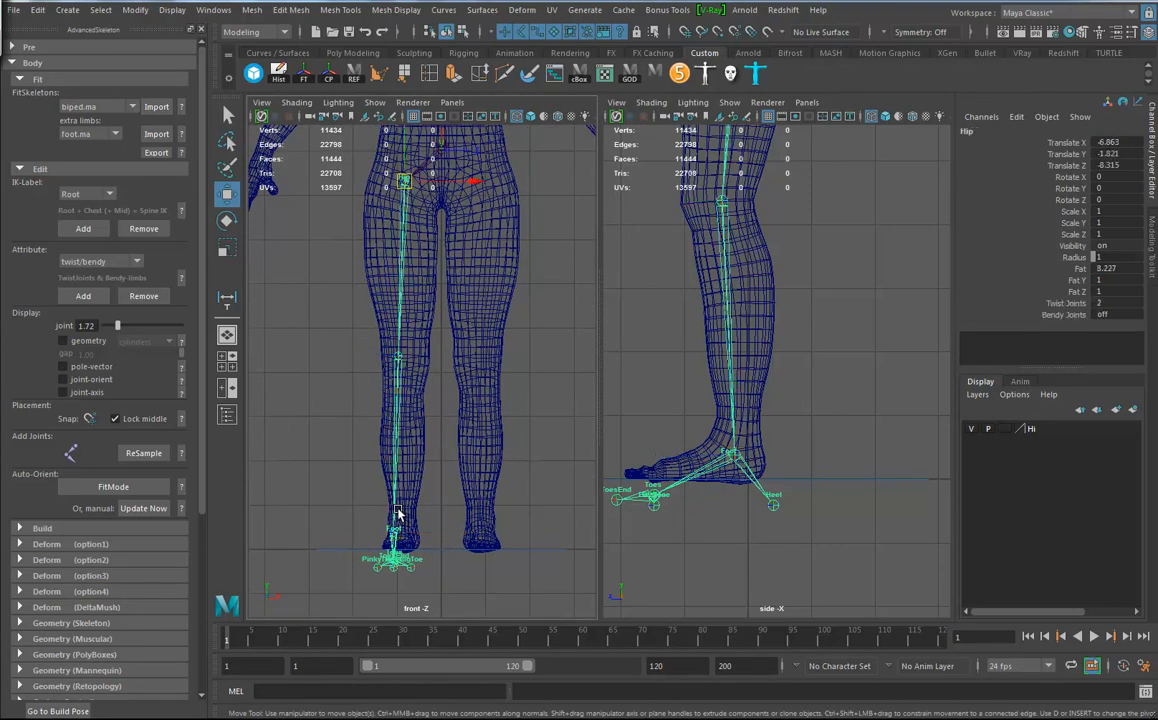
pyautogui.press('e')
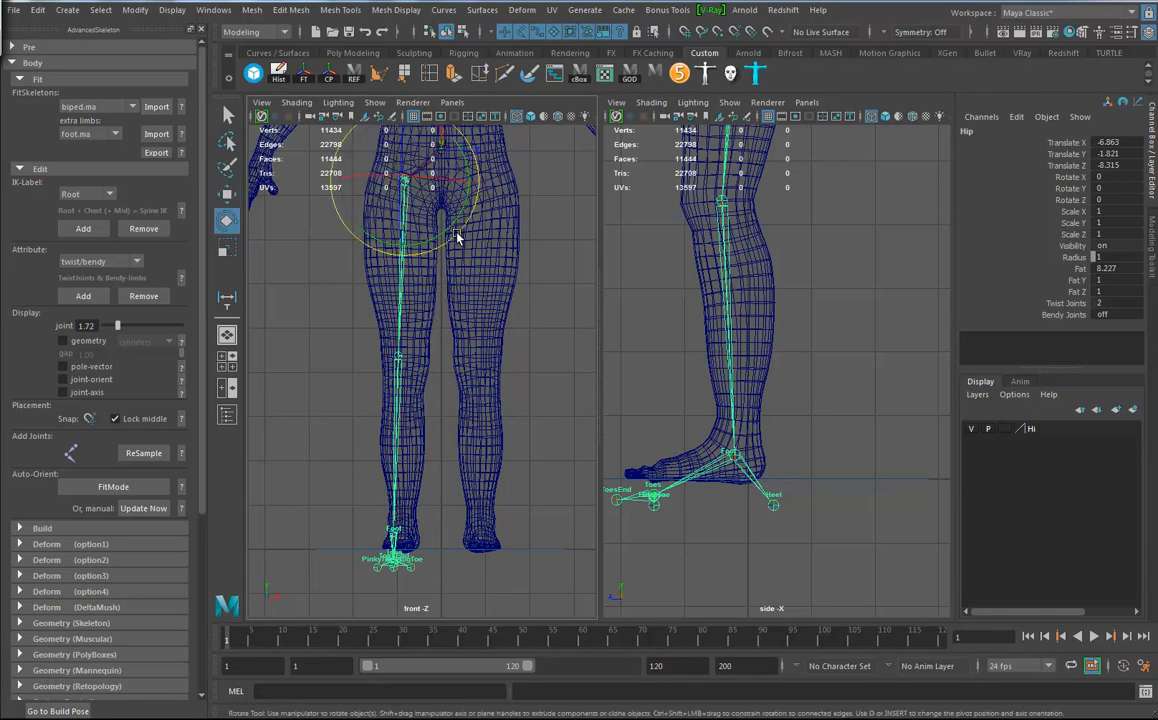
pyautogui.moveTo(455, 238); pyautogui.dragTo(460, 240)
pyautogui.hotkey('ctrl', 'z')
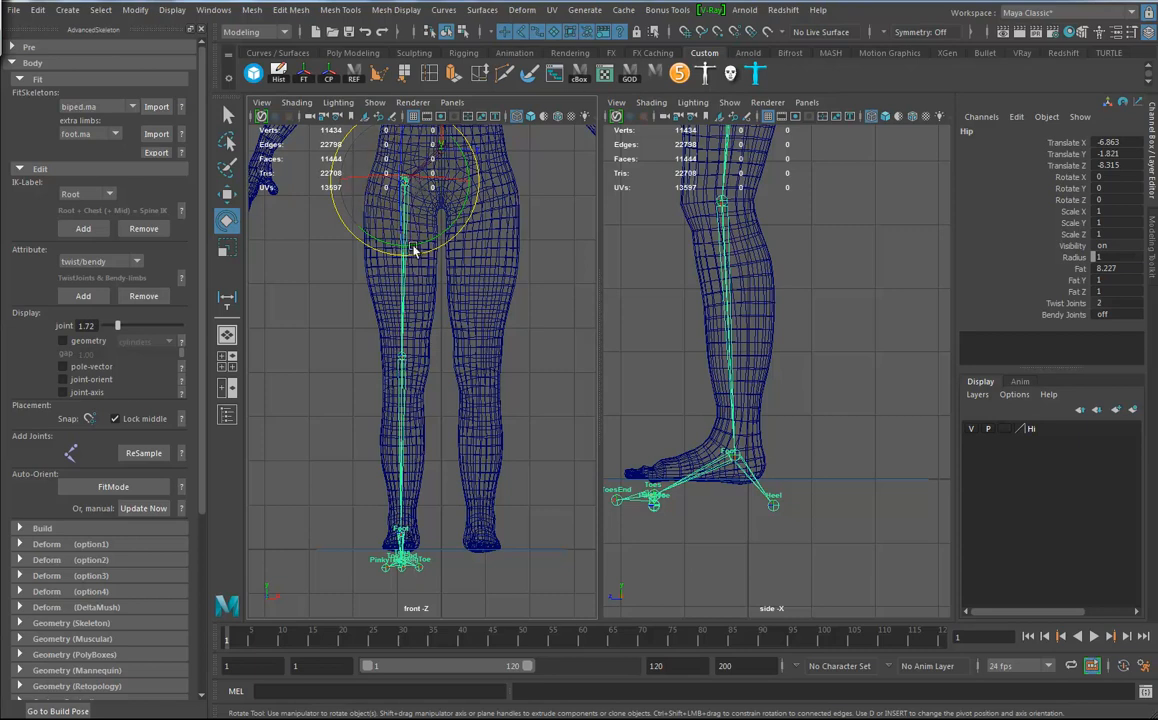
# Step: Move the Heel joint into the back of the mesh's heel in the side view, at about Translate X 3.8, Y -3
pyautogui.keyDown('alt'); pyautogui.moveTo(766, 428); pyautogui.dragTo(775, 297, button='middle'); pyautogui.keyUp('alt')
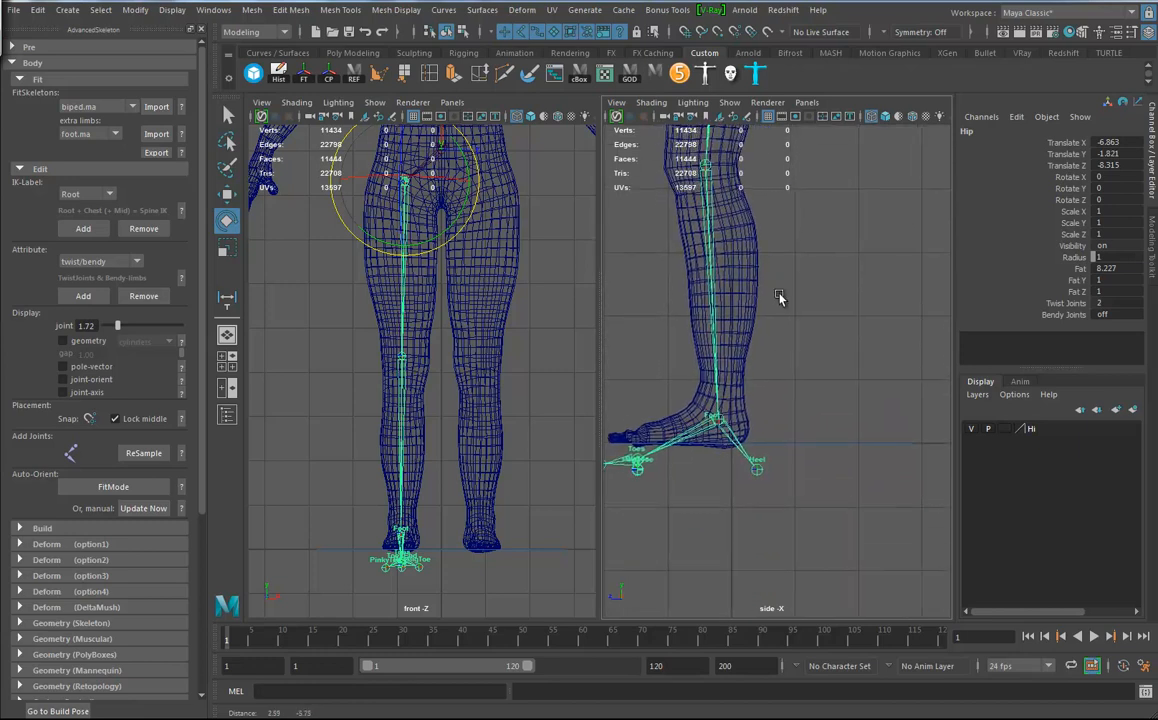
pyautogui.click(768, 466)
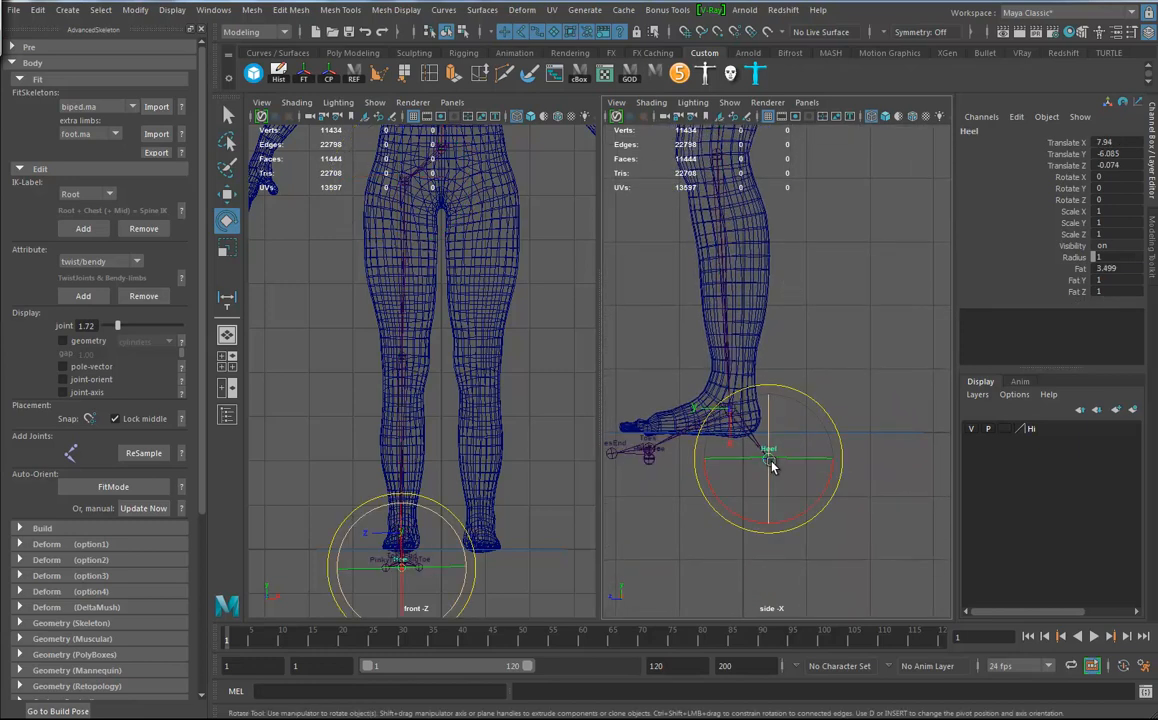
pyautogui.press('w')
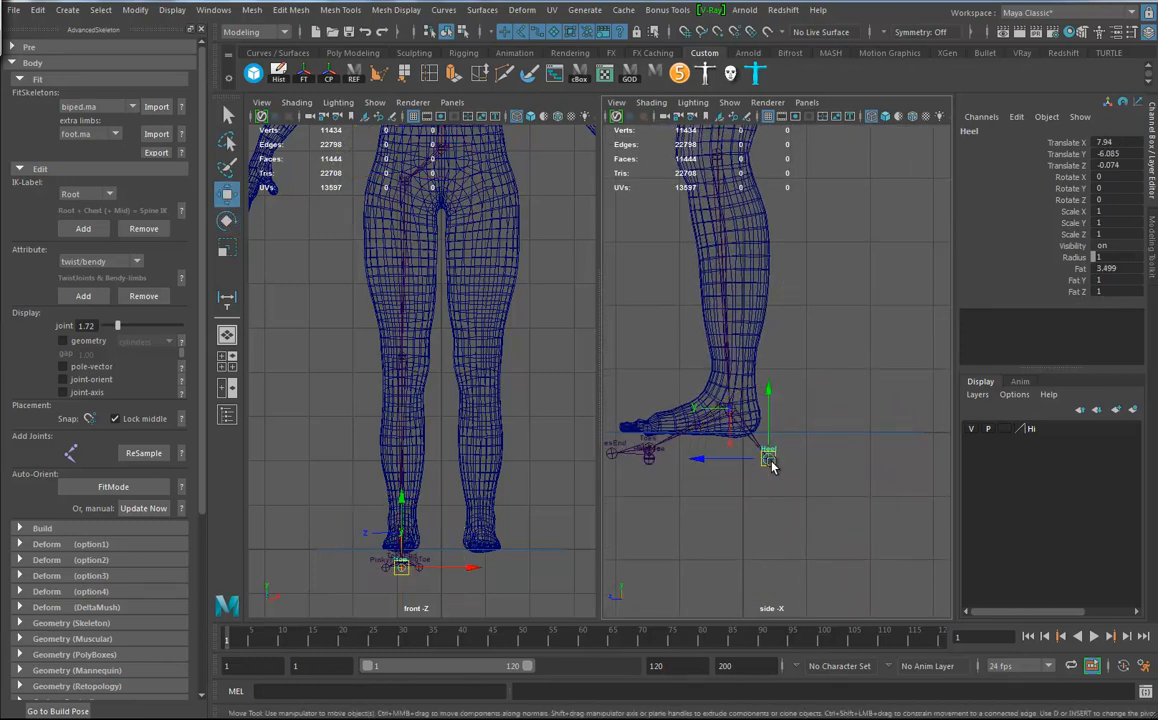
pyautogui.moveTo(770, 463); pyautogui.dragTo(750, 421)
pyautogui.scroll(5, 755, 468)
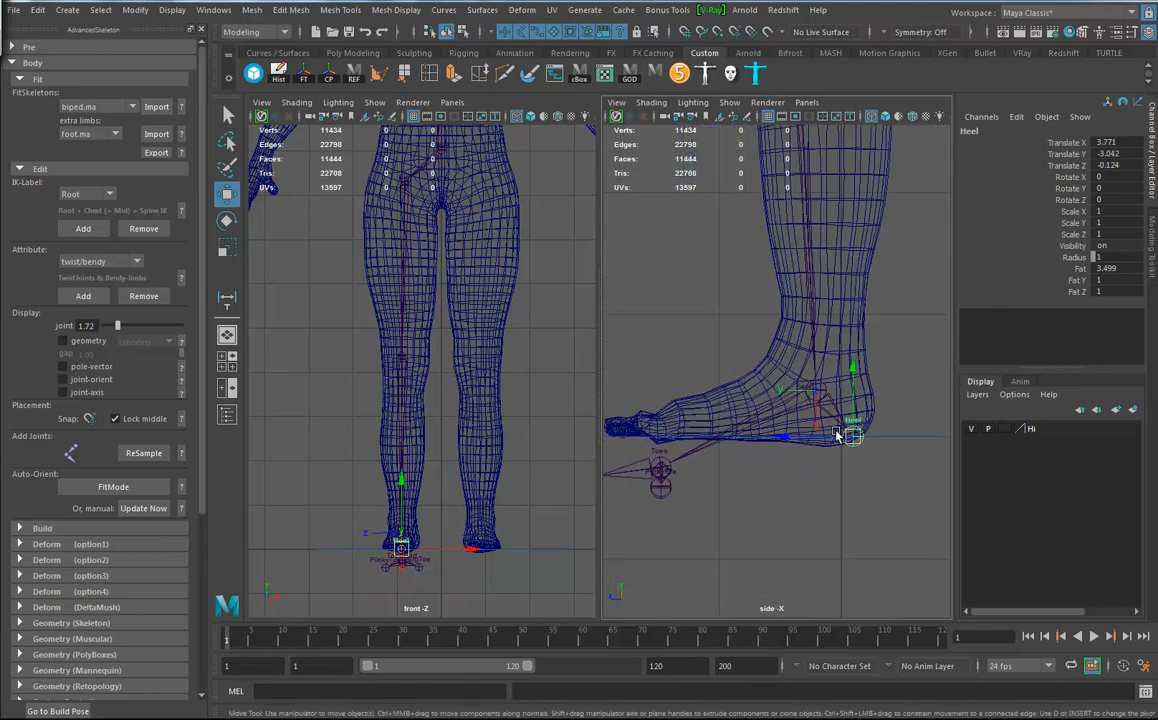
# Step: Move the Toes joint up into the ball of the foot in the side view, at about Translate X 2.7, Y 11.8
pyautogui.keyDown('alt'); pyautogui.moveTo(821, 460); pyautogui.dragTo(873, 460, button='middle'); pyautogui.keyUp('alt')
pyautogui.scroll(3, 753, 487)
pyautogui.click(753, 452)
pyautogui.moveTo(753, 452); pyautogui.dragTo(764, 403)
pyautogui.keyDown('alt'); pyautogui.moveTo(752, 516); pyautogui.dragTo(775, 509, button='middle'); pyautogui.keyUp('alt')
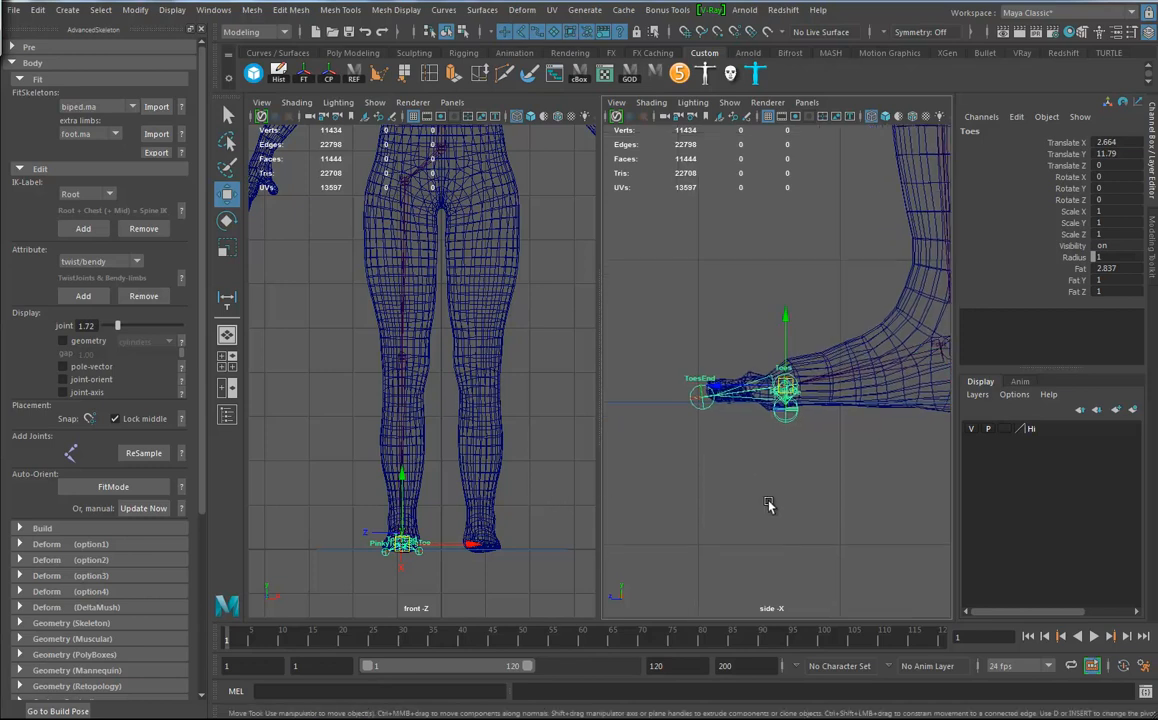
# Step: Move the ToesEnd joint to the tip of the toes in the side view, at about Translate X 5
pyautogui.keyDown('alt'); pyautogui.moveTo(775, 509); pyautogui.dragTo(869, 532, button='right'); pyautogui.keyUp('alt')
pyautogui.click(656, 441)
pyautogui.moveTo(651, 416); pyautogui.dragTo(697, 389)
# Step: Show the foot in perspective and side views, with the FootSideInner joint beside the big toe selected
pyautogui.press('space')
pyautogui.keyDown('alt'); pyautogui.moveTo(773, 447); pyautogui.dragTo(735, 470); pyautogui.keyUp('alt')
pyautogui.keyDown('alt'); pyautogui.moveTo(735, 470); pyautogui.dragTo(837, 530, button='right'); pyautogui.keyUp('alt')
pyautogui.keyDown('alt'); pyautogui.moveTo(837, 530); pyautogui.dragTo(840, 415, button='middle'); pyautogui.keyUp('alt')
pyautogui.keyDown('alt'); pyautogui.moveTo(722, 457); pyautogui.dragTo(760, 509, button='right'); pyautogui.keyUp('alt')
pyautogui.keyDown('alt'); pyautogui.moveTo(760, 509); pyautogui.dragTo(761, 380, button='middle'); pyautogui.keyUp('alt')
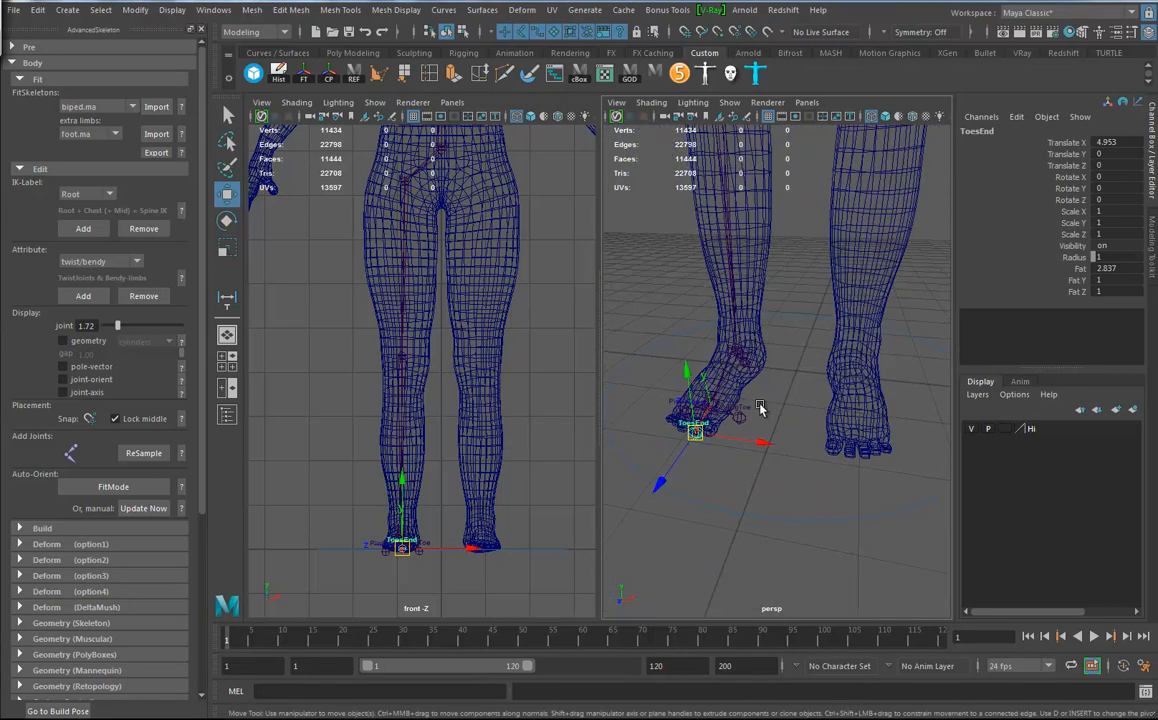
pyautogui.keyDown('alt'); pyautogui.moveTo(761, 380); pyautogui.dragTo(785, 405); pyautogui.keyUp('alt')
pyautogui.keyDown('alt'); pyautogui.moveTo(785, 405); pyautogui.dragTo(793, 483, button='right'); pyautogui.keyUp('alt')
pyautogui.keyDown('alt'); pyautogui.moveTo(793, 483); pyautogui.dragTo(824, 402, button='middle'); pyautogui.keyUp('alt')
pyautogui.keyDown('alt'); pyautogui.moveTo(824, 402); pyautogui.dragTo(835, 403); pyautogui.keyUp('alt')
pyautogui.click(826, 385)
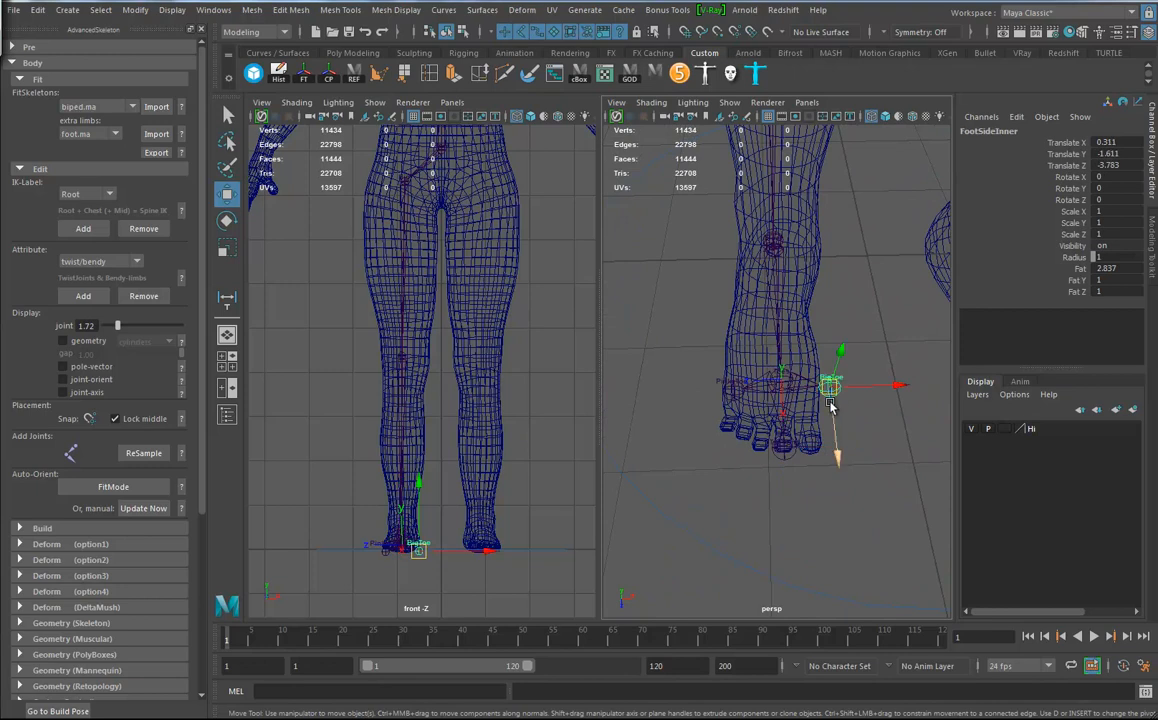
pyautogui.moveTo(499, 409); pyautogui.dragTo(548, 410)
pyautogui.keyDown('alt'); pyautogui.moveTo(499, 455); pyautogui.dragTo(466, 492, button='middle'); pyautogui.keyUp('alt')
pyautogui.keyDown('alt'); pyautogui.moveTo(781, 473); pyautogui.dragTo(830, 485, button='right'); pyautogui.keyUp('alt')
# Step: Move the FootSideOuter joint to the pinky-toe edge of the foot at about Translate Z 4.6 and raise it to sole level
pyautogui.click(697, 408)
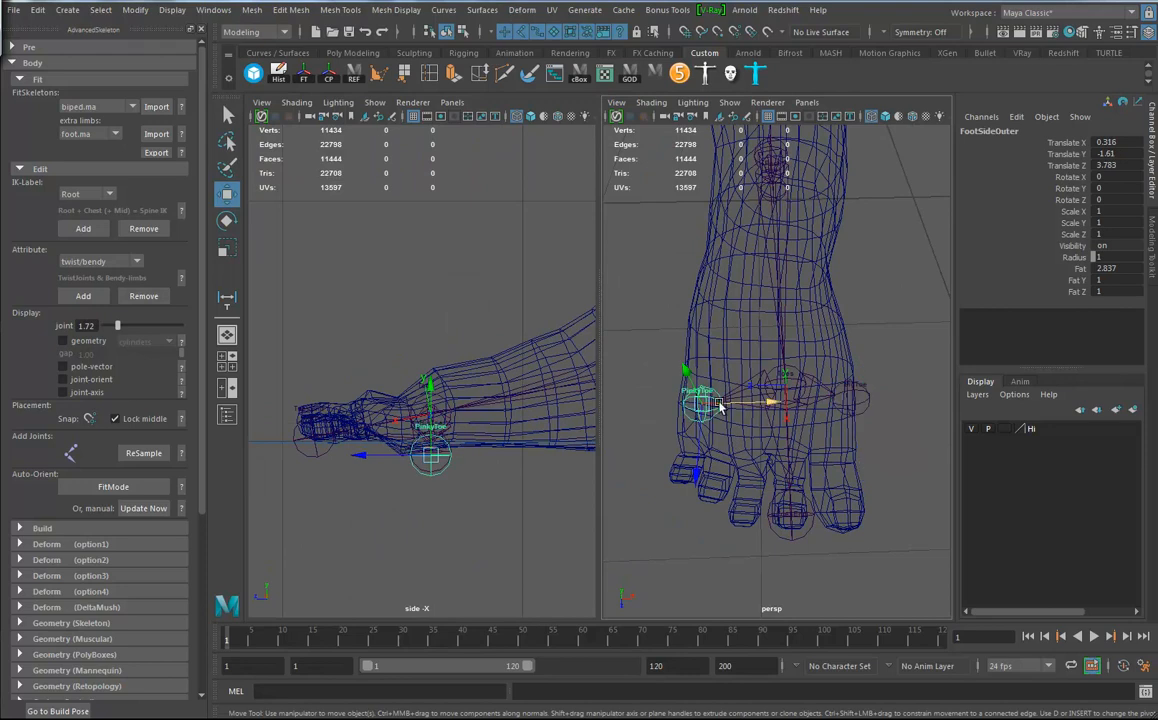
pyautogui.keyDown('alt'); pyautogui.moveTo(661, 505); pyautogui.dragTo(750, 486); pyautogui.keyUp('alt')
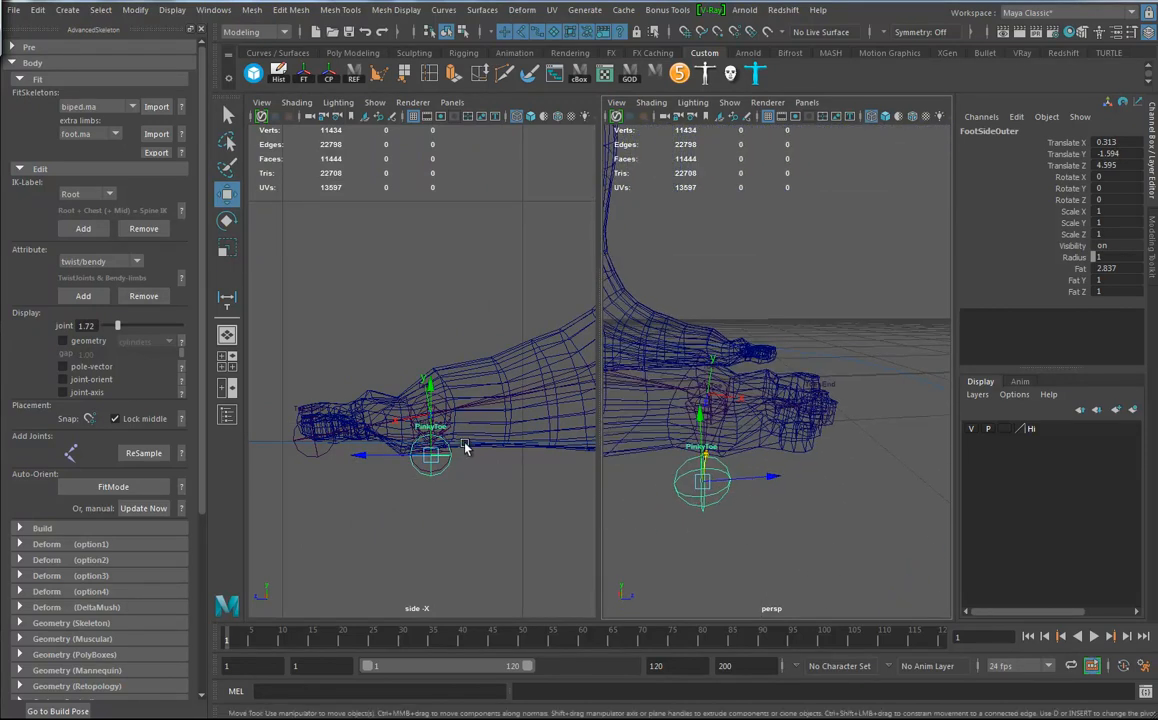
pyautogui.moveTo(430, 460); pyautogui.dragTo(420, 450)
# Step: Position the FootSideInner joint at the big-toe edge of the sole, at about Translate X 0.7, Y -1.1, Z -2.4
pyautogui.click(445, 470)
pyautogui.keyDown('alt'); pyautogui.moveTo(720, 462); pyautogui.dragTo(840, 366); pyautogui.keyUp('alt')
pyautogui.scroll(-10, 840, 366)
pyautogui.keyDown('alt'); pyautogui.moveTo(810, 415); pyautogui.dragTo(807, 409); pyautogui.keyUp('alt')
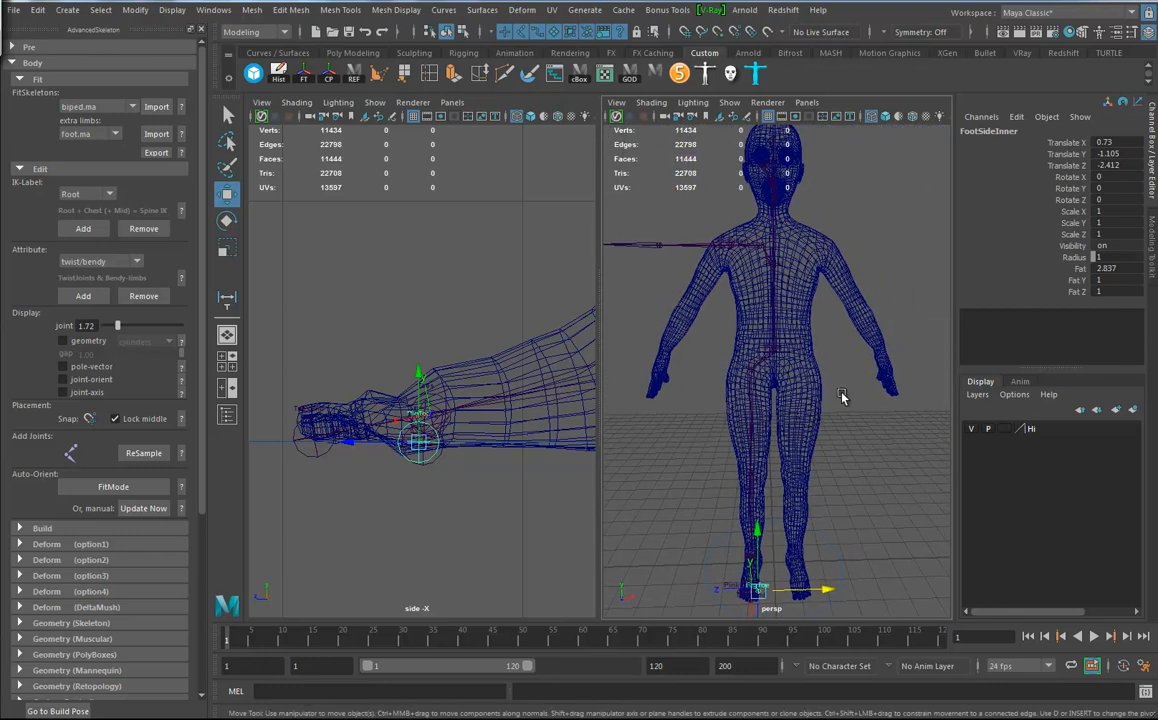
# Step: Position the Spine1 joint within the torso in the side view, at about Translate X 15.9
pyautogui.scroll(-5, 526, 376)
pyautogui.keyDown('alt'); pyautogui.moveTo(560, 150); pyautogui.dragTo(483, 310, button='middle'); pyautogui.keyUp('alt')
pyautogui.keyDown('alt'); pyautogui.moveTo(490, 150); pyautogui.dragTo(505, 330, button='middle'); pyautogui.keyUp('alt')
pyautogui.keyDown('alt'); pyautogui.moveTo(495, 190); pyautogui.dragTo(507, 555, button='middle'); pyautogui.keyUp('alt')
pyautogui.click(494, 298)
pyautogui.moveTo(494, 302); pyautogui.dragTo(407, 318)
pyautogui.keyDown('alt'); pyautogui.moveTo(504, 408); pyautogui.dragTo(494, 470, button='middle'); pyautogui.keyUp('alt')
pyautogui.moveTo(441, 409); pyautogui.dragTo(439, 413)
# Step: Raise the Chest joint slightly inside the upper torso in the side view, at about Translate X 15.1
pyautogui.keyDown('alt'); pyautogui.moveTo(476, 323); pyautogui.dragTo(476, 403, button='middle'); pyautogui.keyUp('alt')
pyautogui.keyDown('alt'); pyautogui.moveTo(439, 321); pyautogui.dragTo(439, 421, button='middle'); pyautogui.keyUp('alt')
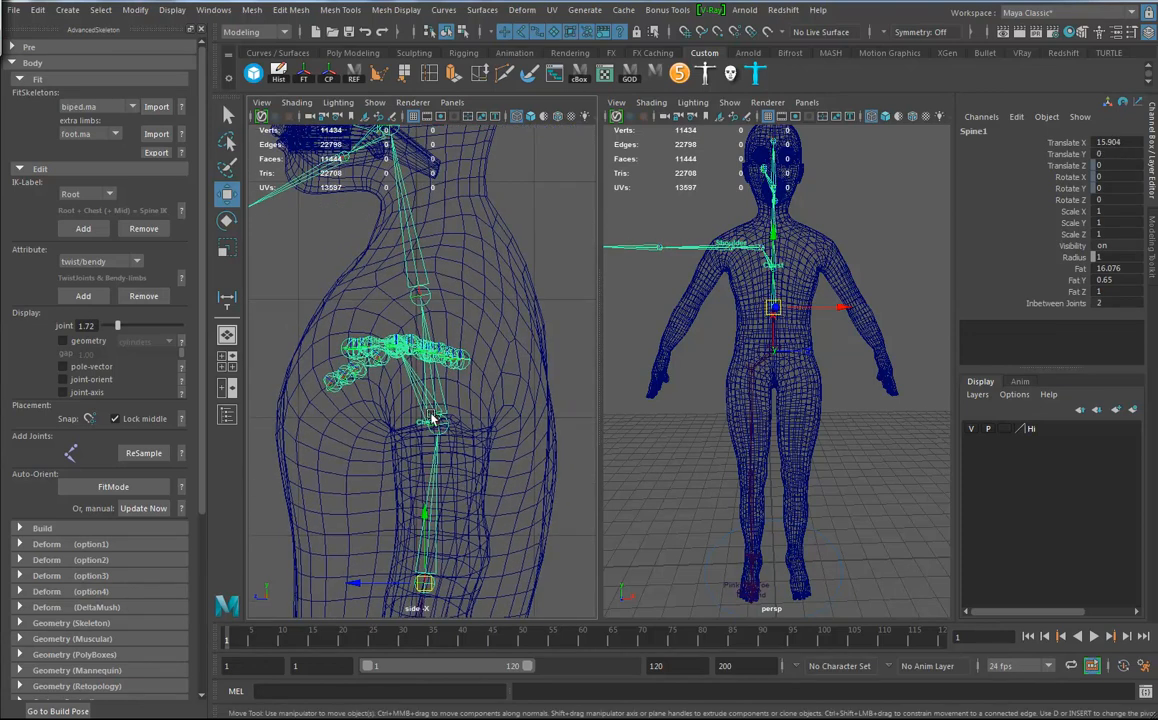
pyautogui.click(442, 422)
pyautogui.moveTo(441, 422); pyautogui.dragTo(440, 405)
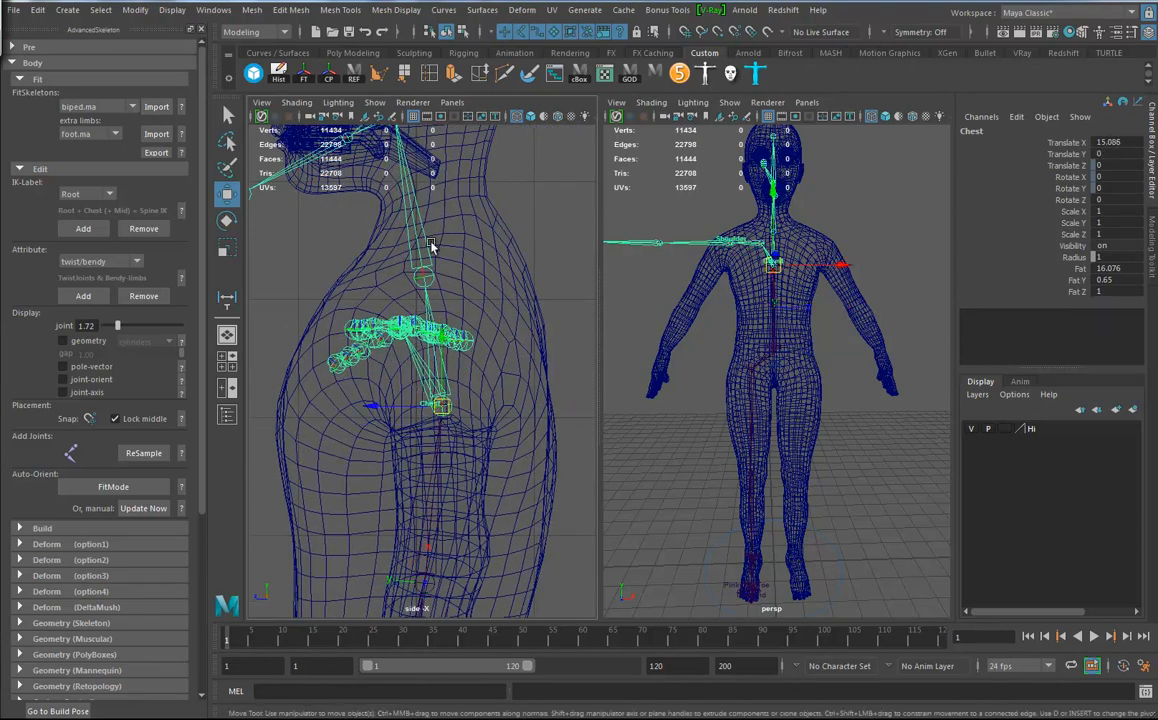
# Step: Move the Neck joint up and back to the base of the neck, at about Translate X 14.8
pyautogui.click(448, 279)
pyautogui.keyDown('alt'); pyautogui.moveTo(448, 279); pyautogui.dragTo(473, 394, button='middle'); pyautogui.keyUp('alt')
pyautogui.moveTo(450, 392); pyautogui.dragTo(466, 341)
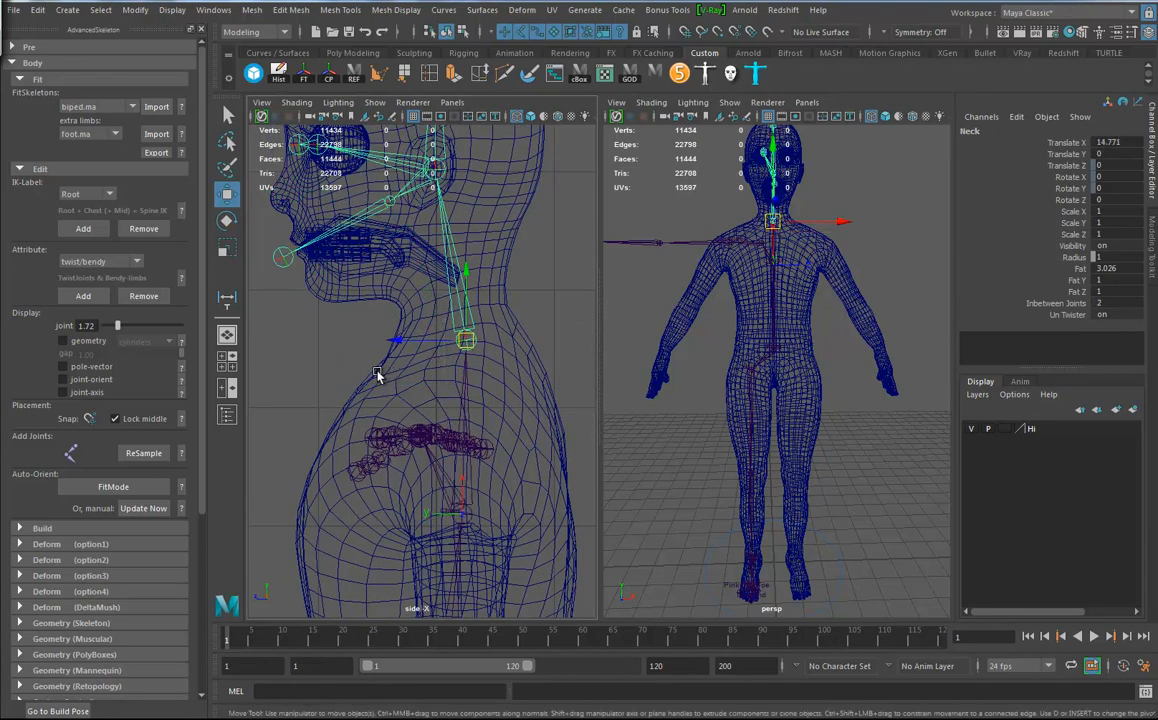
# Step: Lower the Head joint to the base of the skull and adjust the Neck joint to about Translate X 16.4
pyautogui.keyDown('alt'); pyautogui.moveTo(440, 166); pyautogui.dragTo(436, 252, button='middle'); pyautogui.keyUp('alt')
pyautogui.click(435, 251)
pyautogui.moveTo(435, 251); pyautogui.dragTo(430, 309)
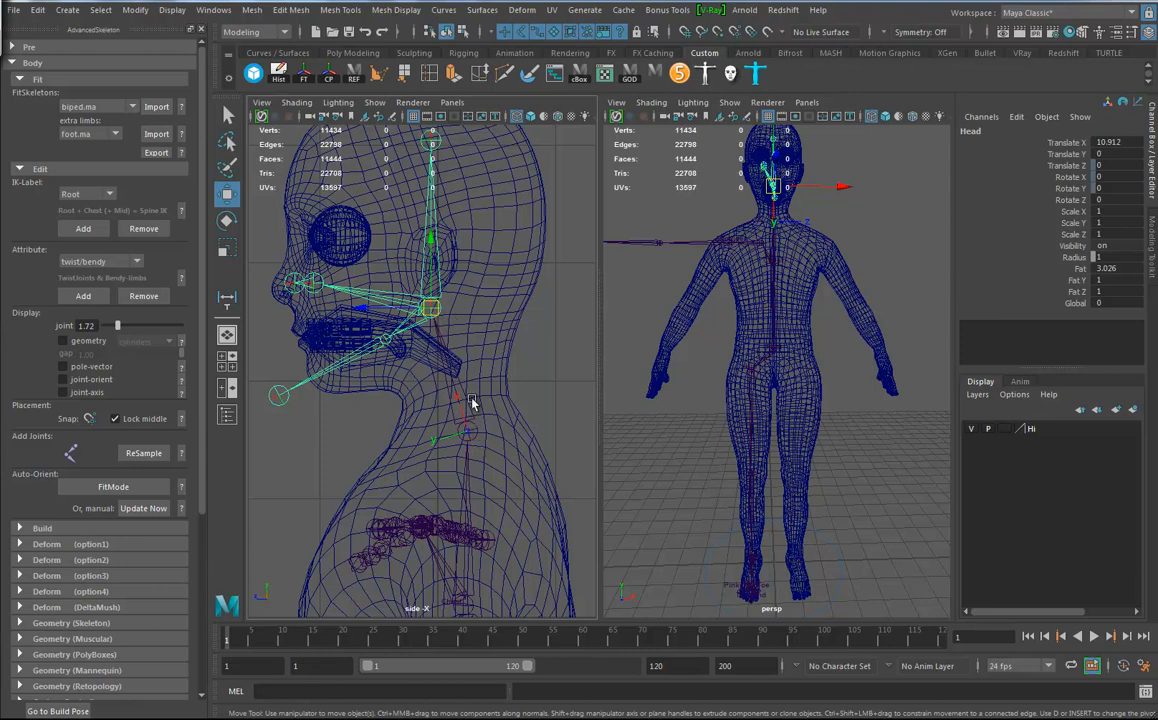
pyautogui.click(467, 434)
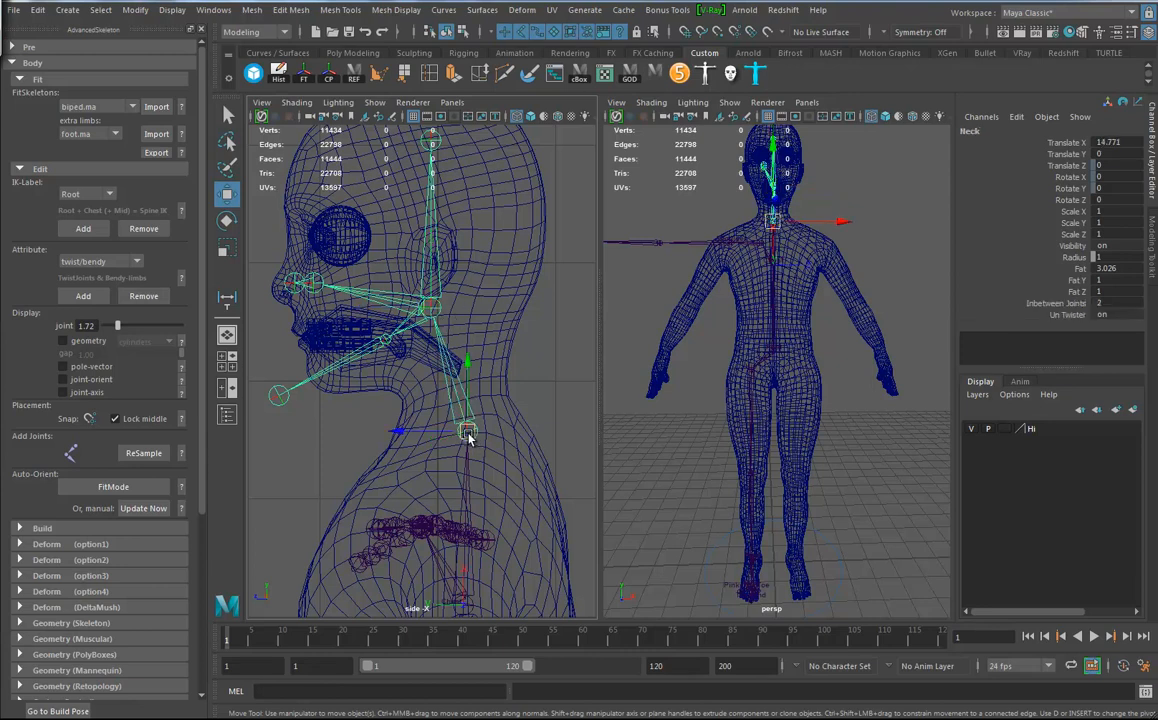
pyautogui.moveTo(468, 436)
pyautogui.mouseDown()
pyautogui.moveTo(445, 444)
pyautogui.moveTo(458, 419)
pyautogui.mouseUp()
# Step: Move the end joint above the Head joint up to the crown of the head in the side view
pyautogui.keyDown('alt'); pyautogui.moveTo(463, 188); pyautogui.dragTo(468, 292, button='middle'); pyautogui.keyUp('alt')
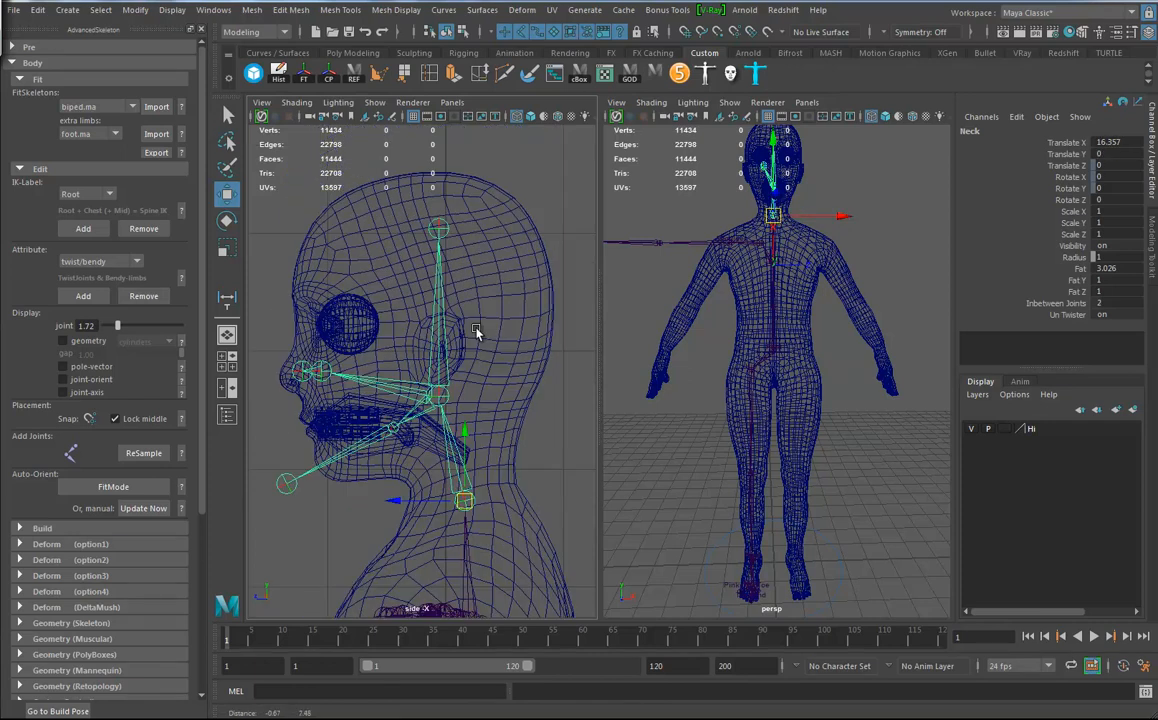
pyautogui.click(445, 264)
pyautogui.moveTo(446, 264); pyautogui.dragTo(433, 210)
# Step: Move the Eye joint into the eyeball in the side view, at about Translate X 6.7, Y 7.2
pyautogui.keyDown('alt'); pyautogui.moveTo(405, 390); pyautogui.dragTo(407, 336, button='middle'); pyautogui.keyUp('alt')
pyautogui.click(389, 333)
pyautogui.moveTo(389, 332); pyautogui.dragTo(415, 283)
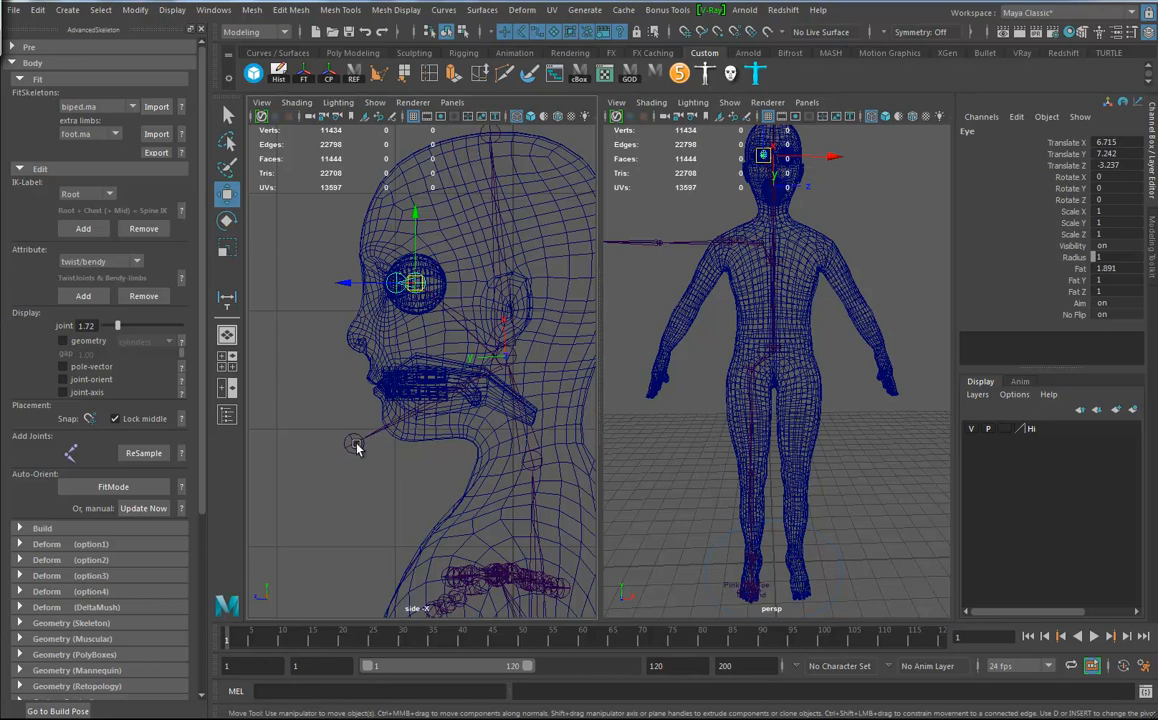
# Step: Place the Jaw joint just in front of the ear at about Translate X 2, Y 1.8, and the JawEnd joint at the chin
pyautogui.click(461, 392)
pyautogui.moveTo(458, 394); pyautogui.dragTo(480, 338)
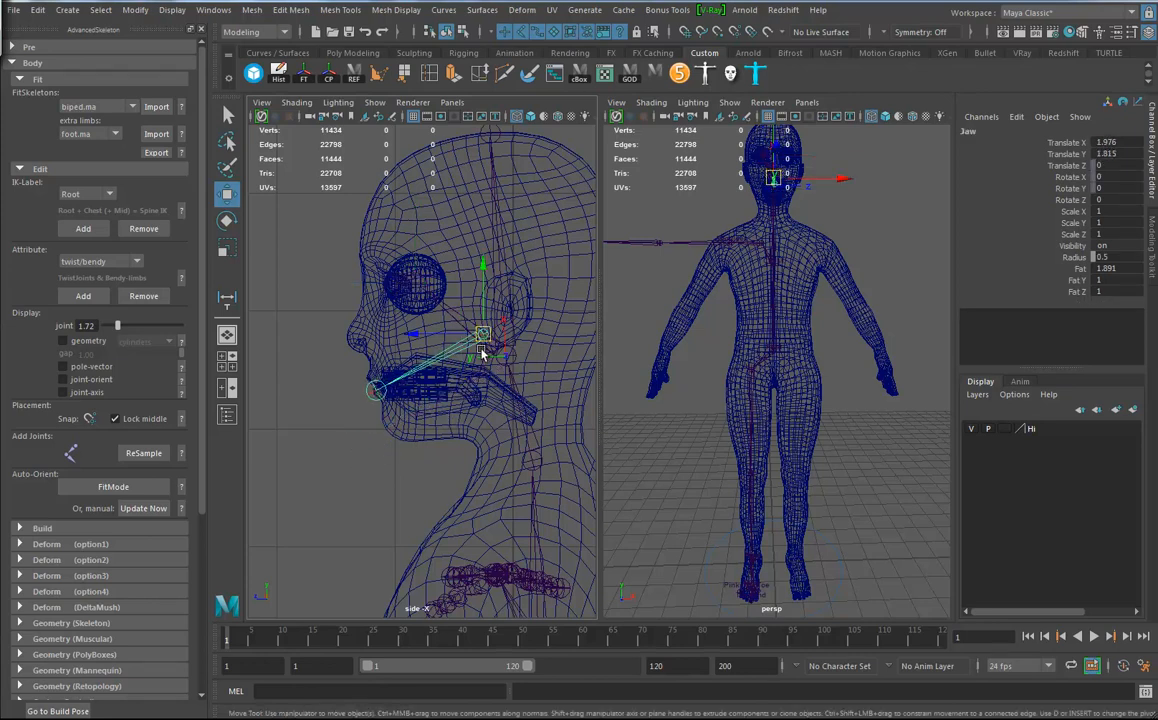
pyautogui.click(376, 392)
pyautogui.moveTo(376, 391); pyautogui.dragTo(387, 430)
# Step: Show the front view of the head beside the side view and select the Eye joint with its eyeball enlarged
pyautogui.keyDown('alt'); pyautogui.moveTo(759, 314); pyautogui.dragTo(765, 417, button='middle'); pyautogui.keyUp('alt')
pyautogui.keyDown('alt'); pyautogui.moveTo(764, 418); pyautogui.dragTo(817, 406, button='right'); pyautogui.keyUp('alt')
pyautogui.press('space')
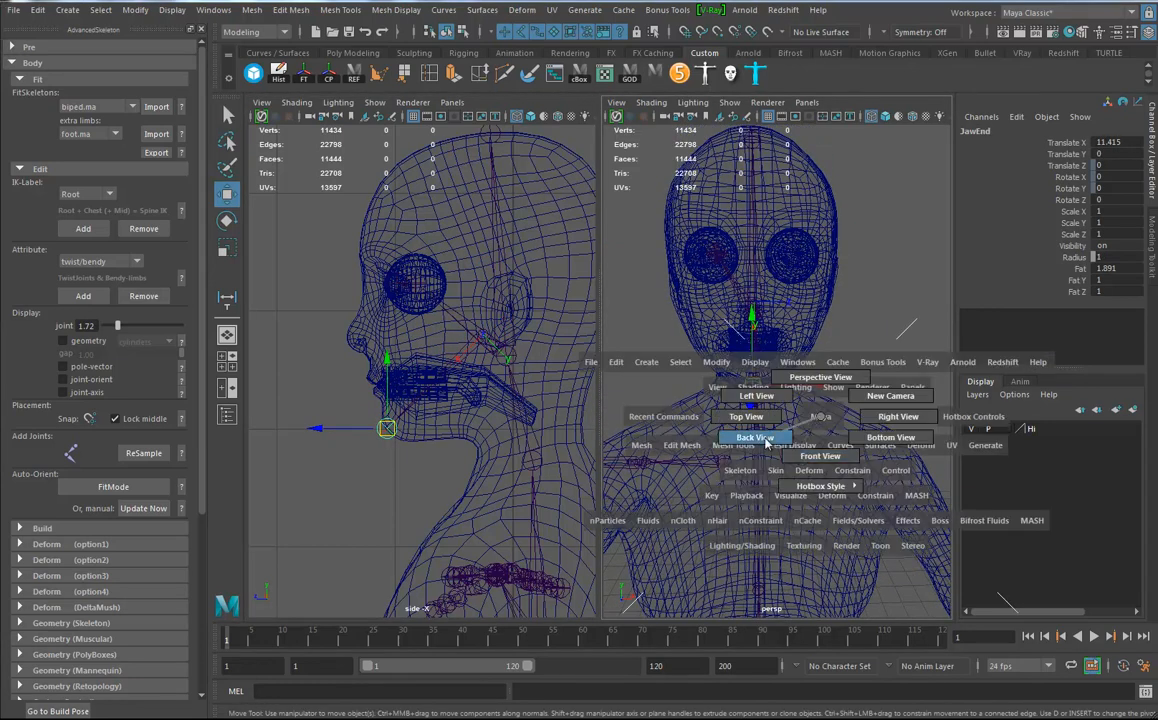
pyautogui.click(805, 456)
pyautogui.keyDown('alt'); pyautogui.moveTo(795, 230); pyautogui.dragTo(729, 387, button='middle'); pyautogui.keyUp('alt')
pyautogui.keyDown('alt'); pyautogui.moveTo(729, 387); pyautogui.dragTo(786, 417, button='right'); pyautogui.keyUp('alt')
pyautogui.click(415, 272)
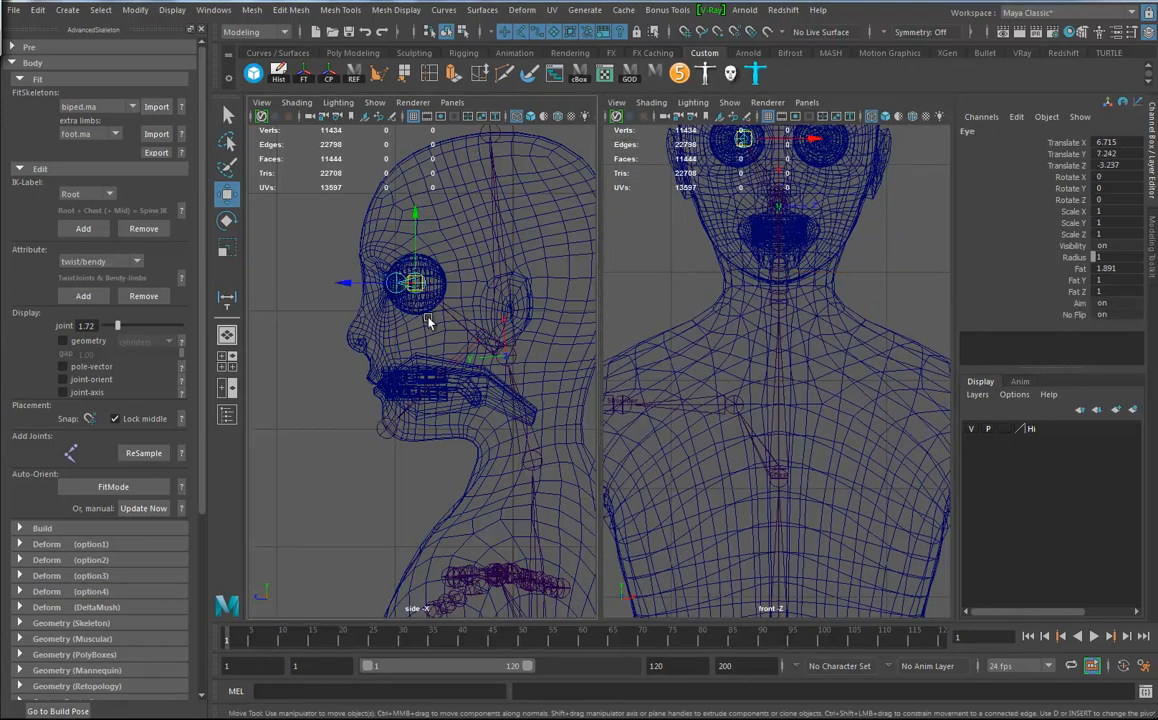
pyautogui.keyDown('alt'); pyautogui.moveTo(494, 287); pyautogui.dragTo(394, 273, button='right'); pyautogui.keyUp('alt')
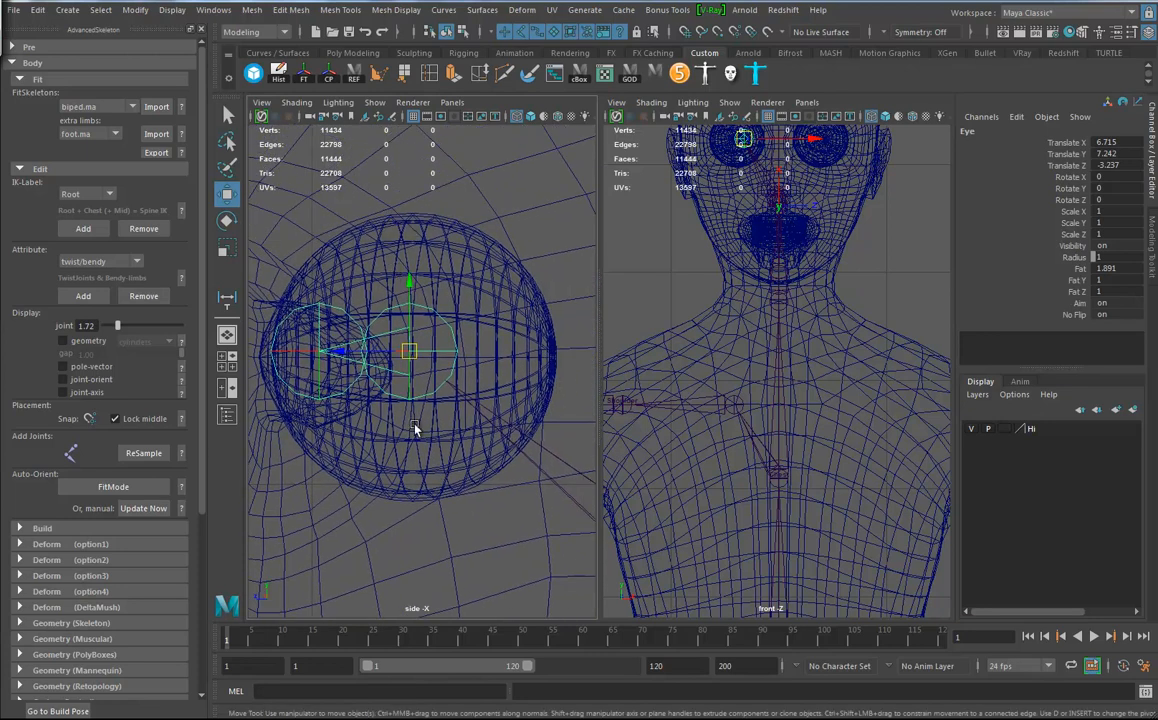
# Step: Straighten the eyeball meshes so they face forward and freeze their transformations
pyautogui.click(445, 285)
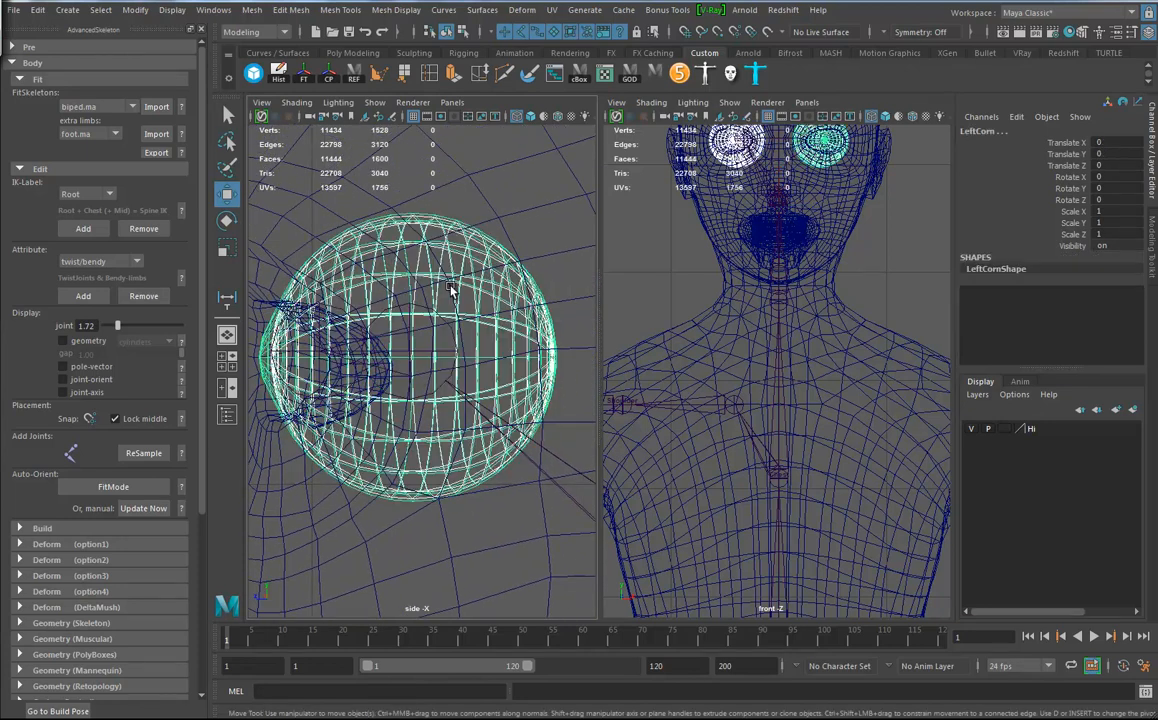
pyautogui.keyDown('alt'); pyautogui.moveTo(780, 239); pyautogui.dragTo(785, 345, button='middle'); pyautogui.keyUp('alt')
pyautogui.keyDown('alt'); pyautogui.moveTo(814, 341); pyautogui.dragTo(859, 281, button='right'); pyautogui.keyUp('alt')
pyautogui.keyDown('alt'); pyautogui.moveTo(787, 243); pyautogui.dragTo(794, 343, button='middle'); pyautogui.keyUp('alt')
pyautogui.keyDown('alt'); pyautogui.moveTo(797, 344); pyautogui.dragTo(858, 374, button='right'); pyautogui.keyUp('alt')
pyautogui.keyDown('alt'); pyautogui.moveTo(830, 347); pyautogui.dragTo(787, 405, button='middle'); pyautogui.keyUp('alt')
pyautogui.keyDown('alt'); pyautogui.moveTo(706, 366); pyautogui.dragTo(729, 377, button='middle'); pyautogui.keyUp('alt')
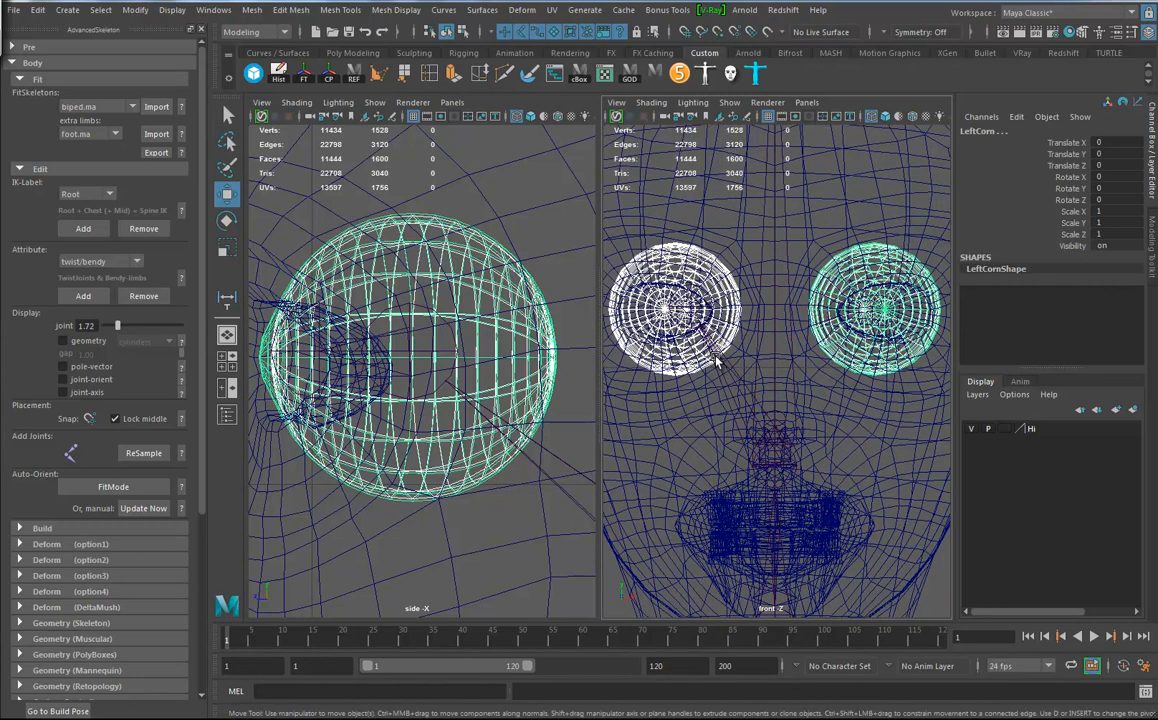
pyautogui.click(720, 266)
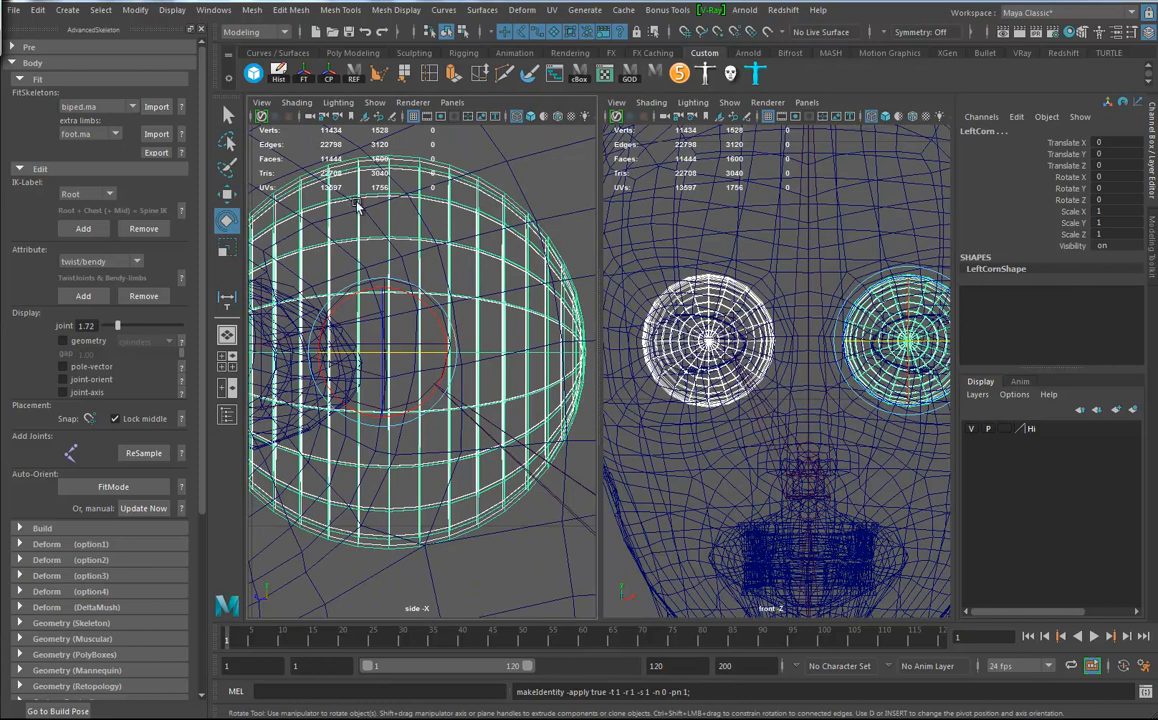
pyautogui.keyDown('alt'); pyautogui.moveTo(570, 289); pyautogui.dragTo(459, 213, button='right'); pyautogui.keyUp('alt')
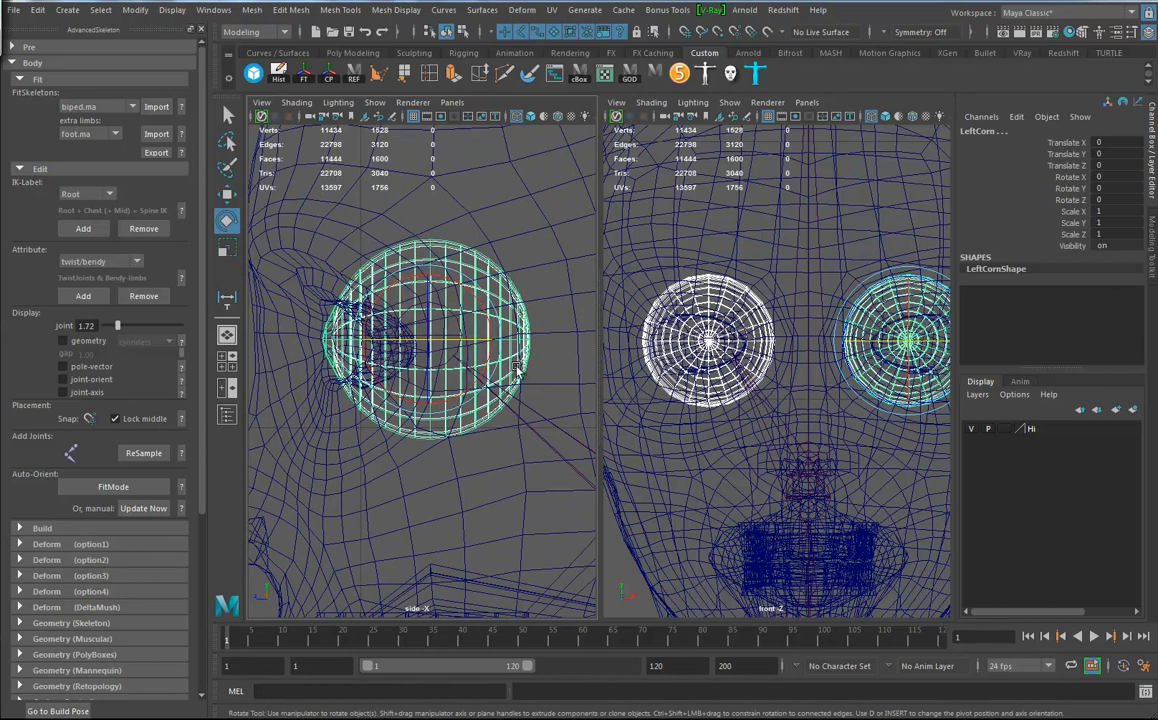
# Step: Snap the Eye joint to the center of the eyeball in the side view, at about Translate X 6.6, Y 7.2
pyautogui.keyDown('alt'); pyautogui.moveTo(735, 353); pyautogui.dragTo(717, 338, button='middle'); pyautogui.keyUp('alt')
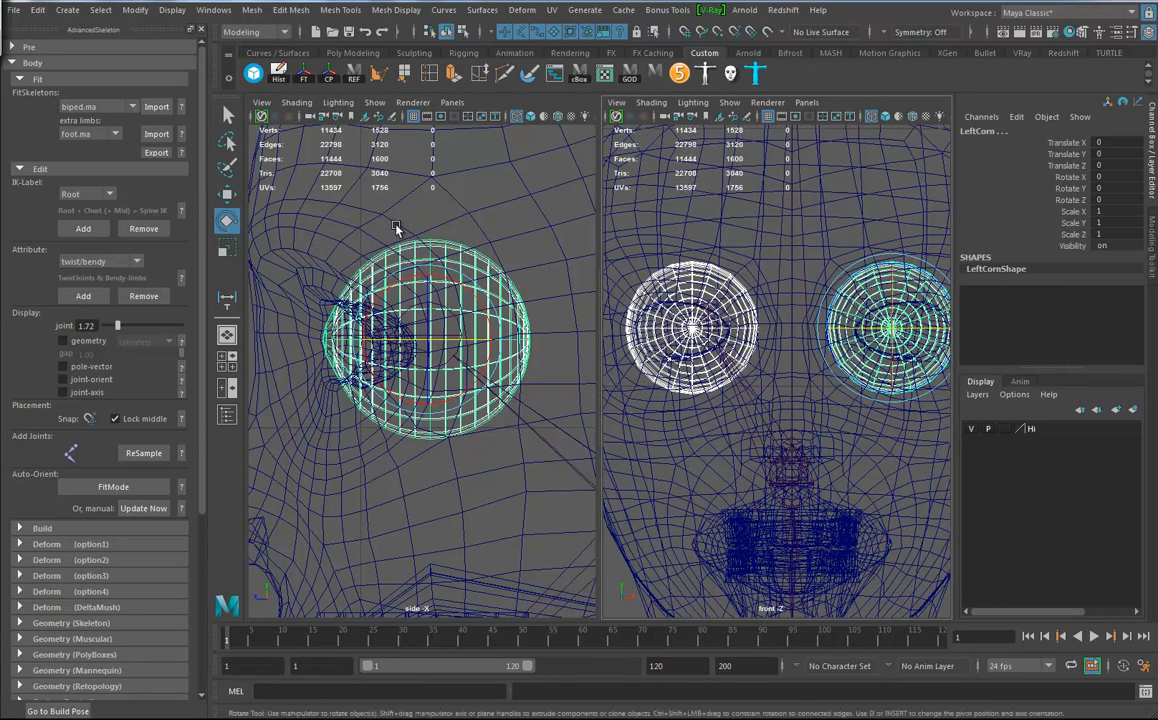
pyautogui.moveTo(363, 228); pyautogui.dragTo(402, 412)
pyautogui.press('w')
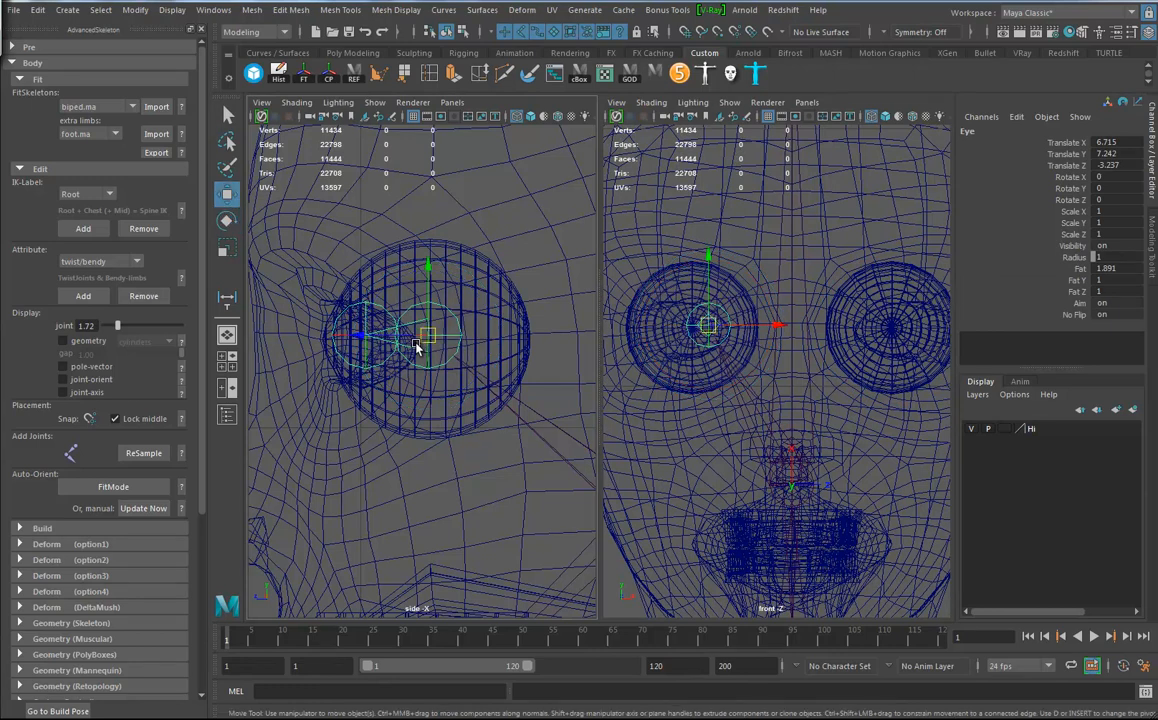
pyautogui.keyDown('alt'); pyautogui.moveTo(419, 339); pyautogui.dragTo(513, 416, button='right'); pyautogui.keyUp('alt')
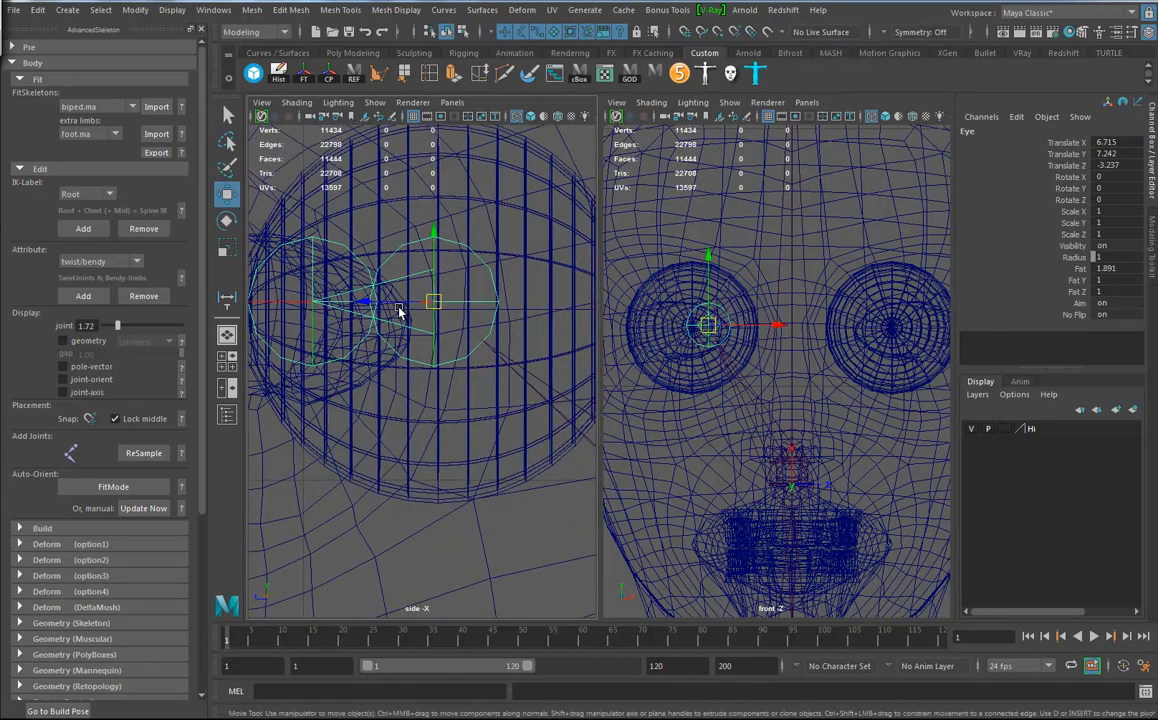
pyautogui.press('v')
pyautogui.moveTo(407, 301); pyautogui.dragTo(441, 308)
# Step: Center the Eye joint on the eyeball in the front view, at about Translate Z -3.9
pyautogui.keyDown('alt'); pyautogui.moveTo(738, 391); pyautogui.dragTo(739, 393, button='right'); pyautogui.keyUp('alt')
pyautogui.scroll(5, 763, 360)
pyautogui.keyDown('alt'); pyautogui.moveTo(710, 374); pyautogui.dragTo(771, 398, button='middle'); pyautogui.keyUp('alt')
pyautogui.moveTo(773, 328); pyautogui.dragTo(745, 326)
pyautogui.scroll(-2, 731, 323)
pyautogui.press('space')
pyautogui.moveTo(755, 393); pyautogui.dragTo(755, 351)
pyautogui.keyDown('alt'); pyautogui.moveTo(822, 430); pyautogui.dragTo(752, 420, button='right'); pyautogui.keyUp('alt')
pyautogui.keyDown('alt'); pyautogui.moveTo(752, 420); pyautogui.dragTo(790, 366, button='middle'); pyautogui.keyUp('alt')
pyautogui.press('space')
pyautogui.moveTo(790, 366); pyautogui.dragTo(781, 410)
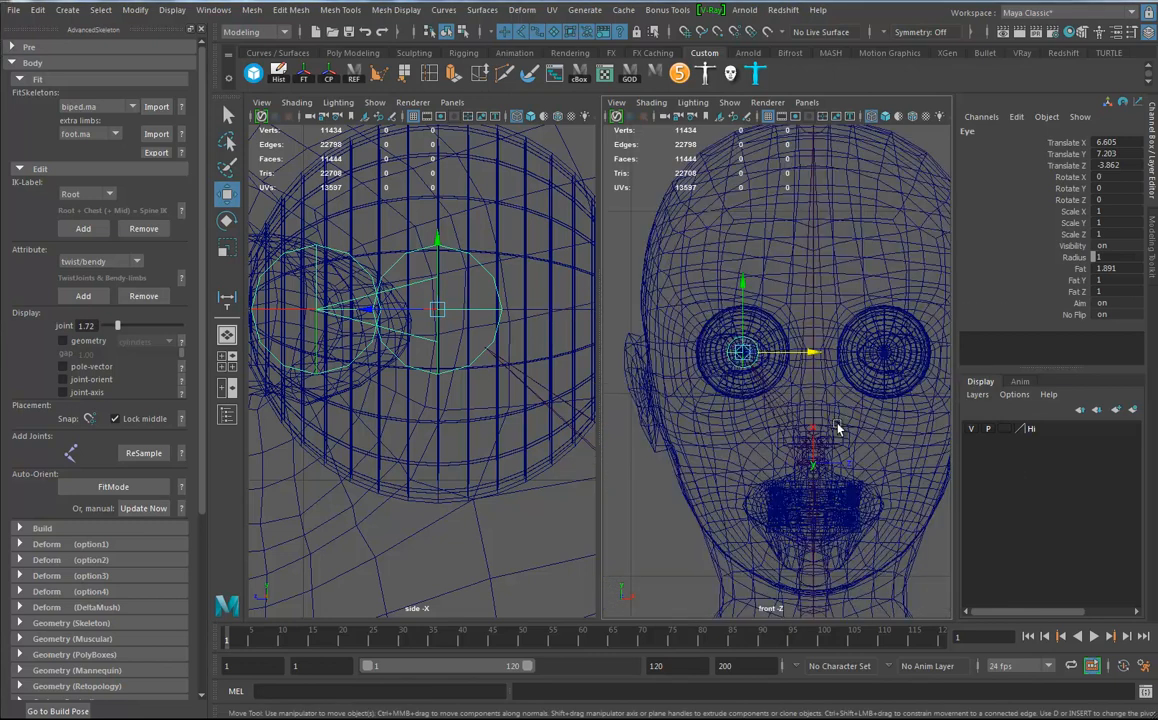
# Step: Lower the Scapula joint to the upper chest in the front view, at about Translate X 1.4, Y 3.5, Z -3.5
pyautogui.keyDown('alt'); pyautogui.moveTo(772, 458); pyautogui.dragTo(667, 478, button='right'); pyautogui.keyUp('alt')
pyautogui.keyDown('alt'); pyautogui.moveTo(667, 478); pyautogui.dragTo(737, 266, button='middle'); pyautogui.keyUp('alt')
pyautogui.click(758, 346)
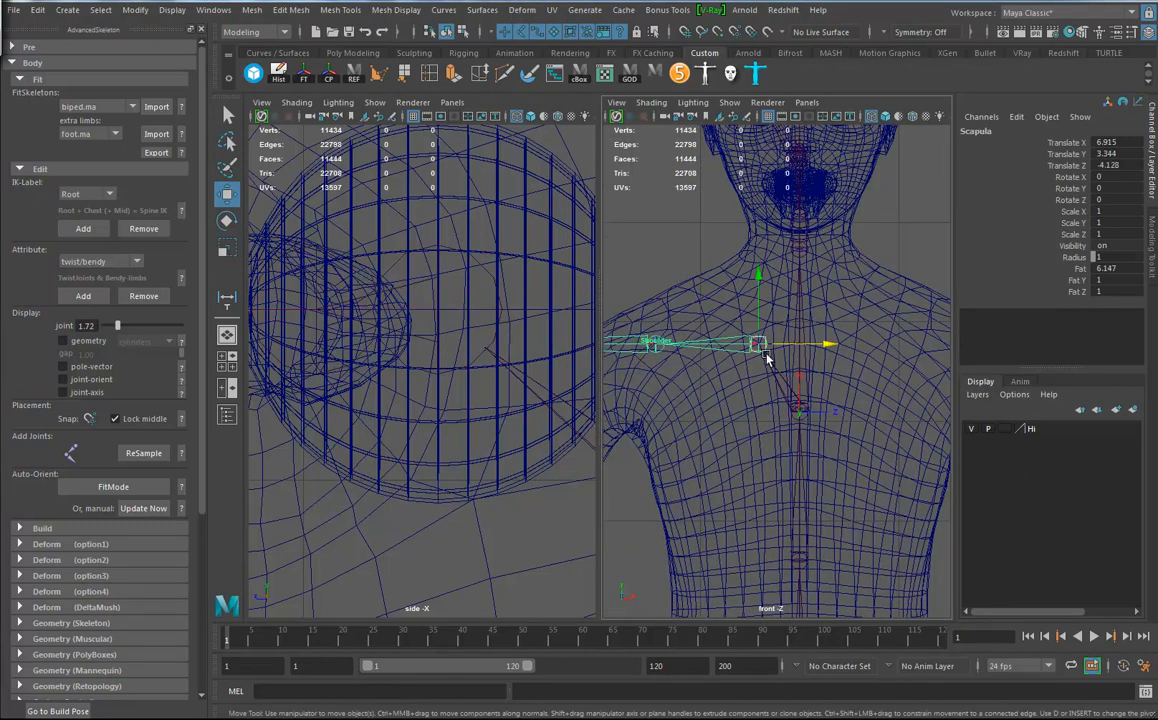
pyautogui.moveTo(758, 350); pyautogui.dragTo(765, 404)
pyautogui.keyDown('alt'); pyautogui.moveTo(476, 476); pyautogui.dragTo(362, 491, button='right'); pyautogui.keyUp('alt')
pyautogui.keyDown('alt'); pyautogui.moveTo(362, 491); pyautogui.dragTo(382, 302, button='middle'); pyautogui.keyUp('alt')
pyautogui.keyDown('alt'); pyautogui.moveTo(382, 302); pyautogui.dragTo(434, 409, button='right'); pyautogui.keyUp('alt')
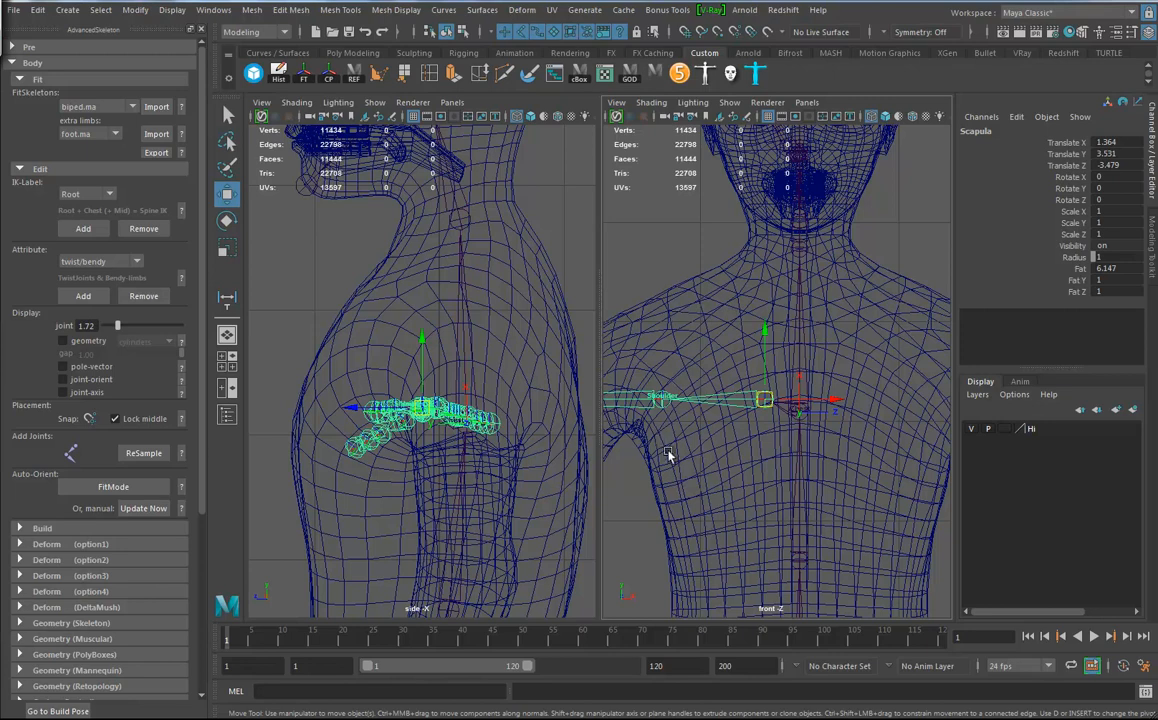
# Step: Move the Shoulder joint up and outward into the mesh's shoulder in the front view, at about Translate X 14.4
pyautogui.click(660, 383)
pyautogui.keyDown('alt'); pyautogui.moveTo(660, 383); pyautogui.dragTo(726, 403, button='middle'); pyautogui.keyUp('alt')
pyautogui.moveTo(726, 403); pyautogui.dragTo(688, 366)
pyautogui.scroll(-5, 659, 452)
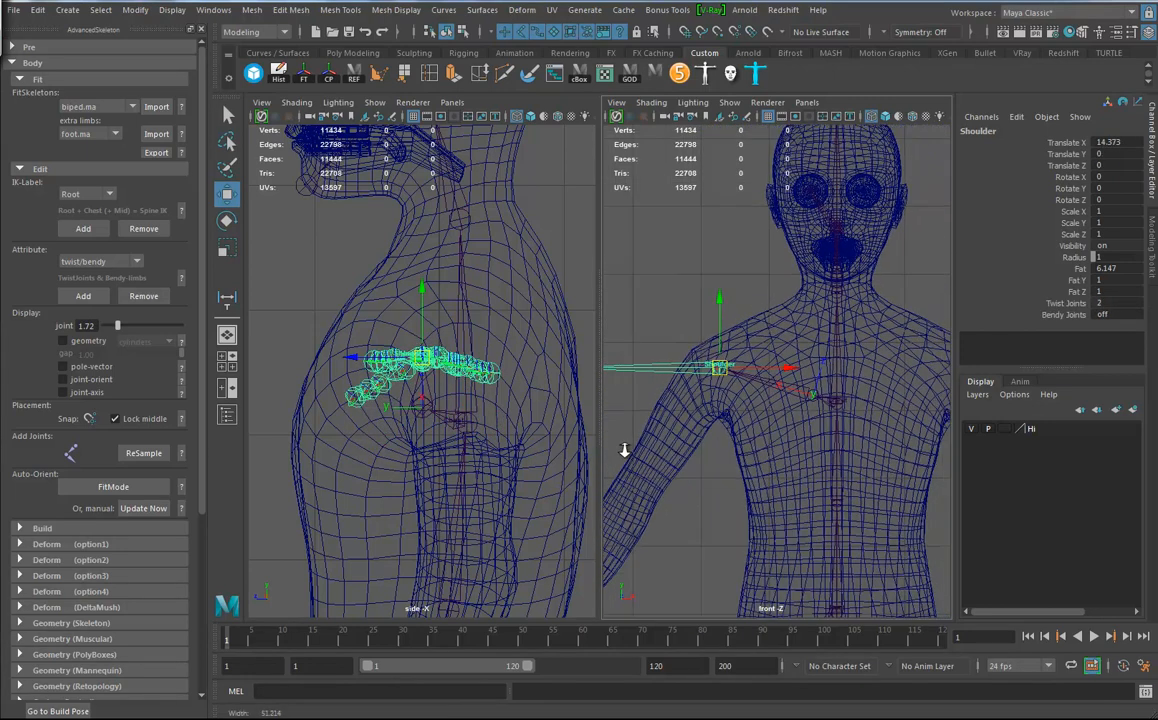
# Step: Nudge the Shoulder joint slightly down and inward inside the mesh's shoulder in the front view, at about Translate X 14.1
pyautogui.keyDown('alt'); pyautogui.moveTo(717, 333); pyautogui.dragTo(722, 309, button='middle'); pyautogui.keyUp('alt')
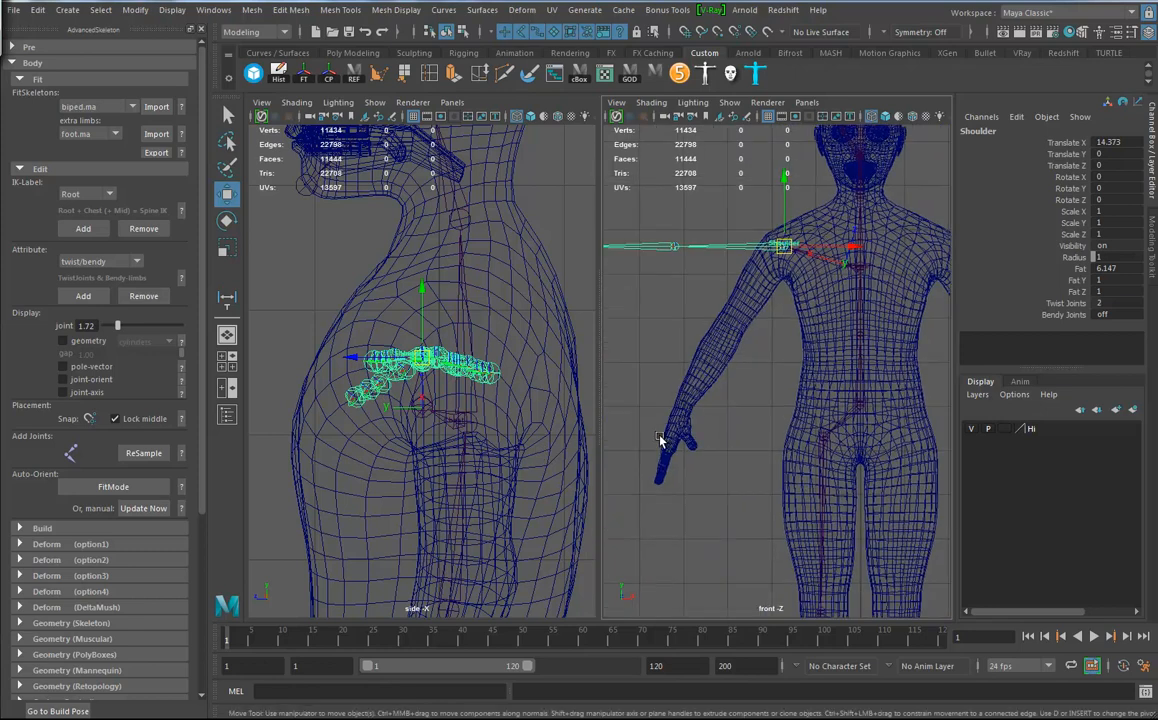
pyautogui.keyDown('alt'); pyautogui.moveTo(767, 311); pyautogui.dragTo(793, 383, button='middle'); pyautogui.keyUp('alt')
pyautogui.moveTo(777, 302); pyautogui.dragTo(770, 305)
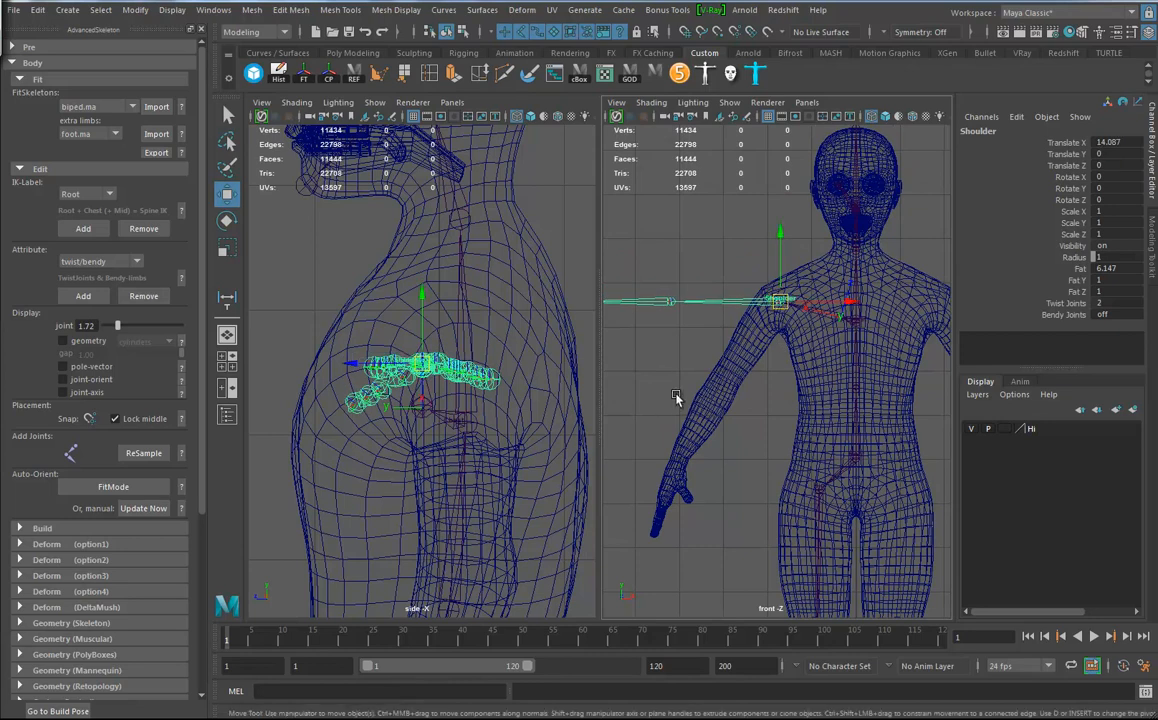
# Step: Rotate the Shoulder joint downward by about 60 degrees in the front view so the arm chain follows the mesh arm
pyautogui.press('e')
pyautogui.moveTo(805, 235); pyautogui.dragTo(736, 252)
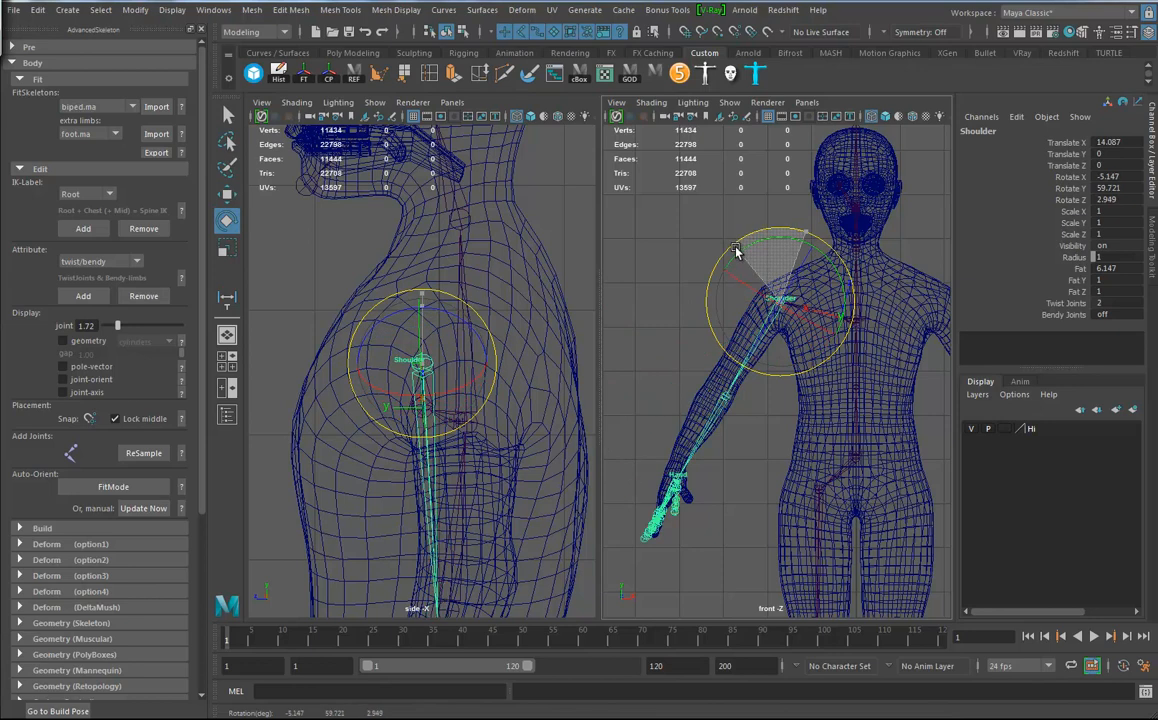
pyautogui.scroll(3, 760, 462)
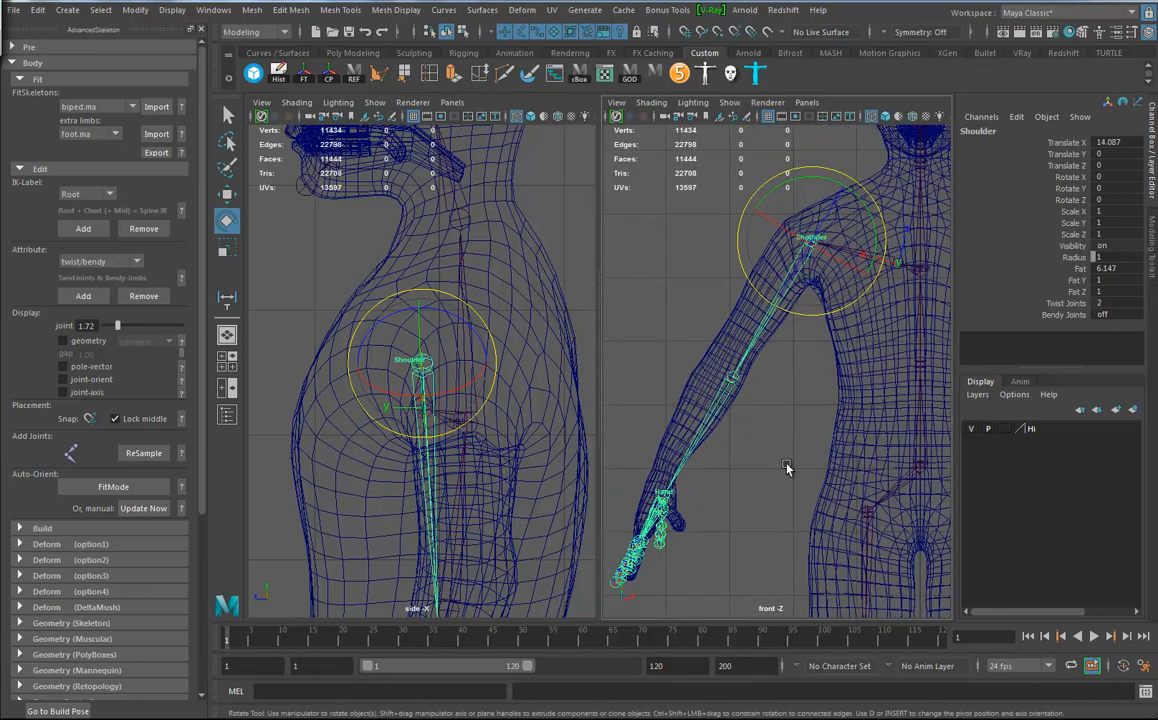
pyautogui.moveTo(822, 181); pyautogui.dragTo(824, 176)
pyautogui.click(741, 400)
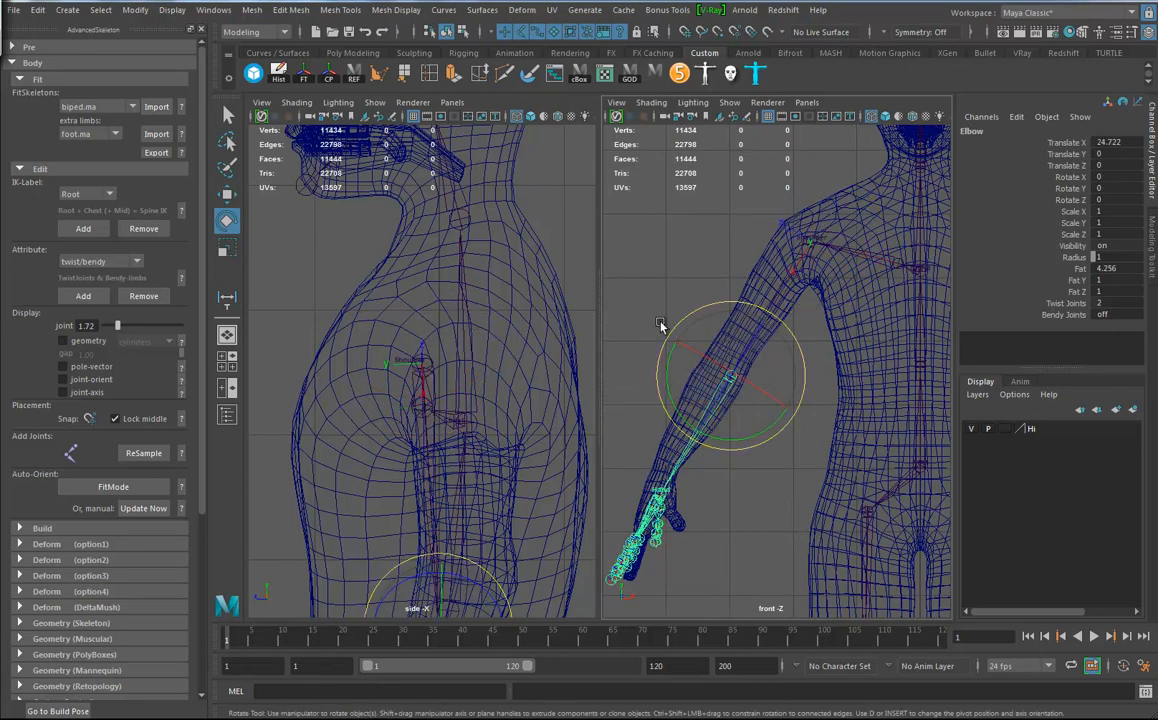
# Step: Show the top view beside the front view, enable placement snapping, and snap the Shoulder joint to the center of the mesh's shoulder
pyautogui.click(812, 243)
pyautogui.press('space')
pyautogui.moveTo(355, 365); pyautogui.dragTo(328, 362)
pyautogui.press('f')
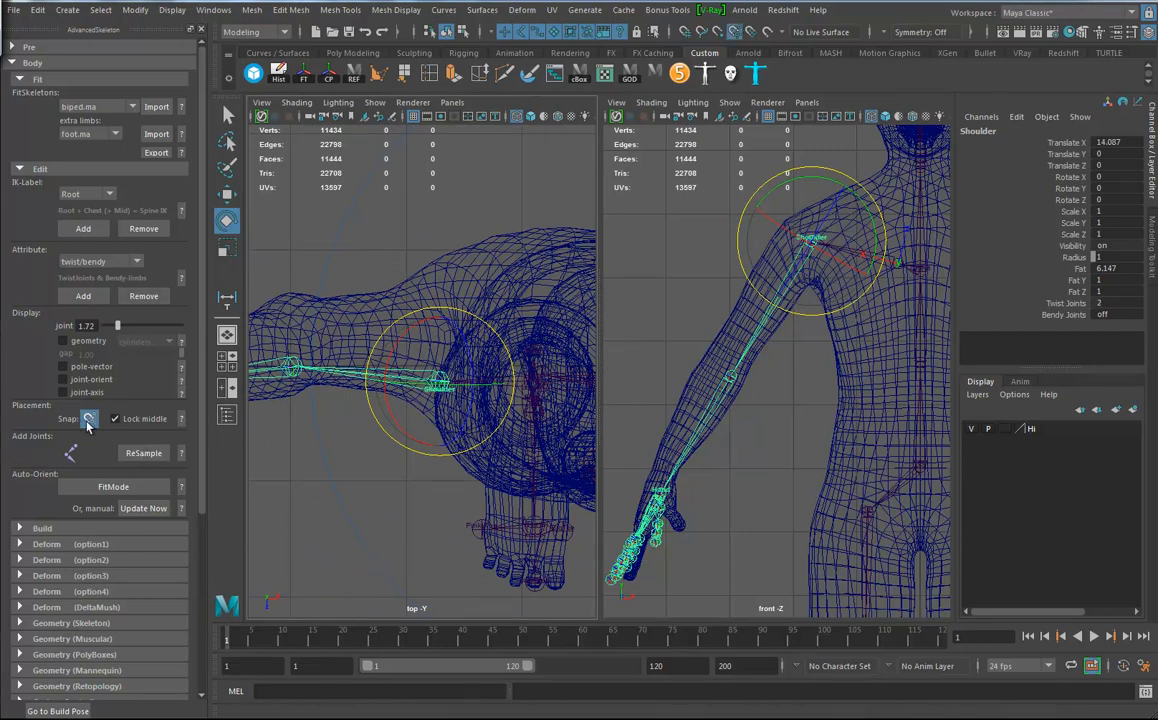
pyautogui.press('w')
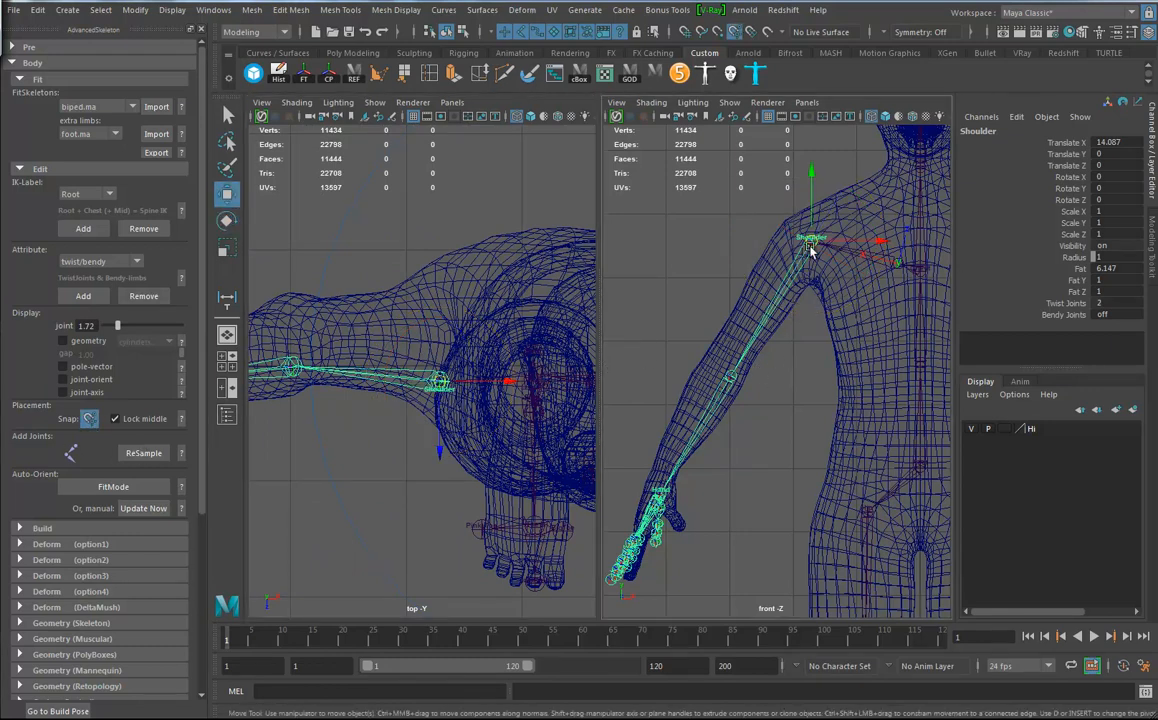
pyautogui.moveTo(806, 242); pyautogui.dragTo(808, 248)
# Step: Snap the Elbow joint to the center of the mesh's elbow in the front view, at about Translate X 23.8
pyautogui.click(729, 381)
pyautogui.moveTo(731, 383); pyautogui.dragTo(724, 375)
# Step: Snap the Wrist joint to the center of the mesh's wrist, checking in perspective, at about Translate X 20.1
pyautogui.keyDown('alt'); pyautogui.moveTo(728, 452); pyautogui.dragTo(768, 346, button='middle'); pyautogui.keyUp('alt')
pyautogui.keyDown('alt'); pyautogui.moveTo(750, 370); pyautogui.dragTo(788, 386, button='right'); pyautogui.keyUp('alt')
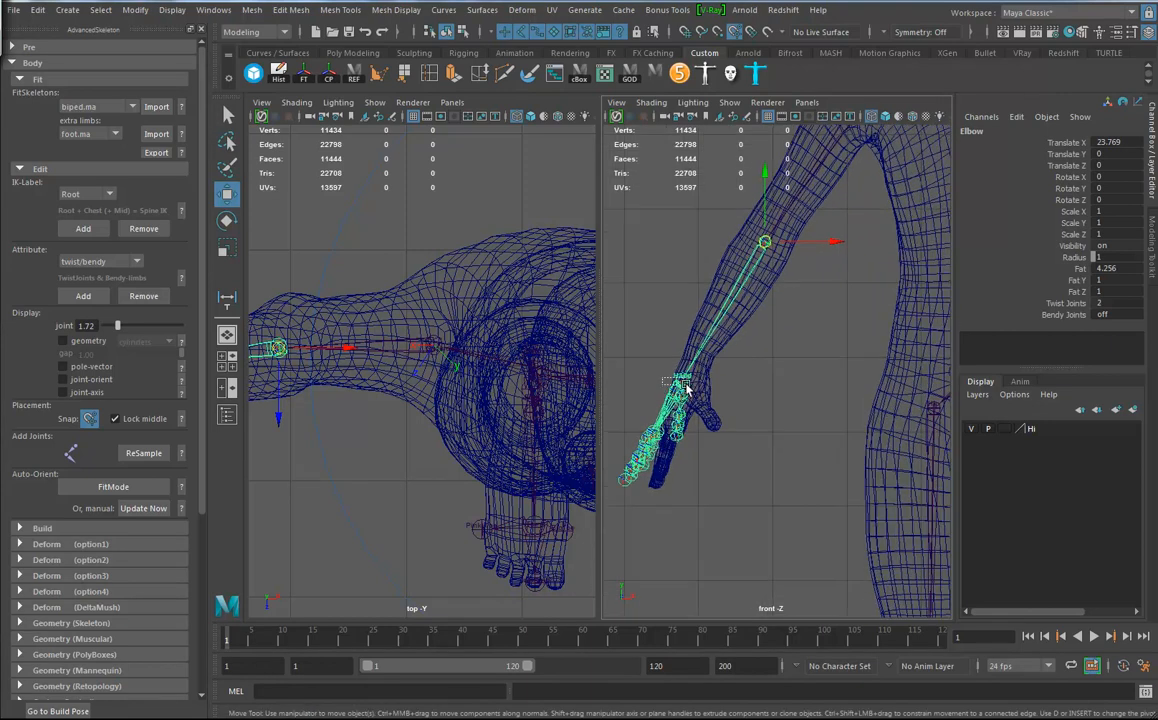
pyautogui.click(681, 384)
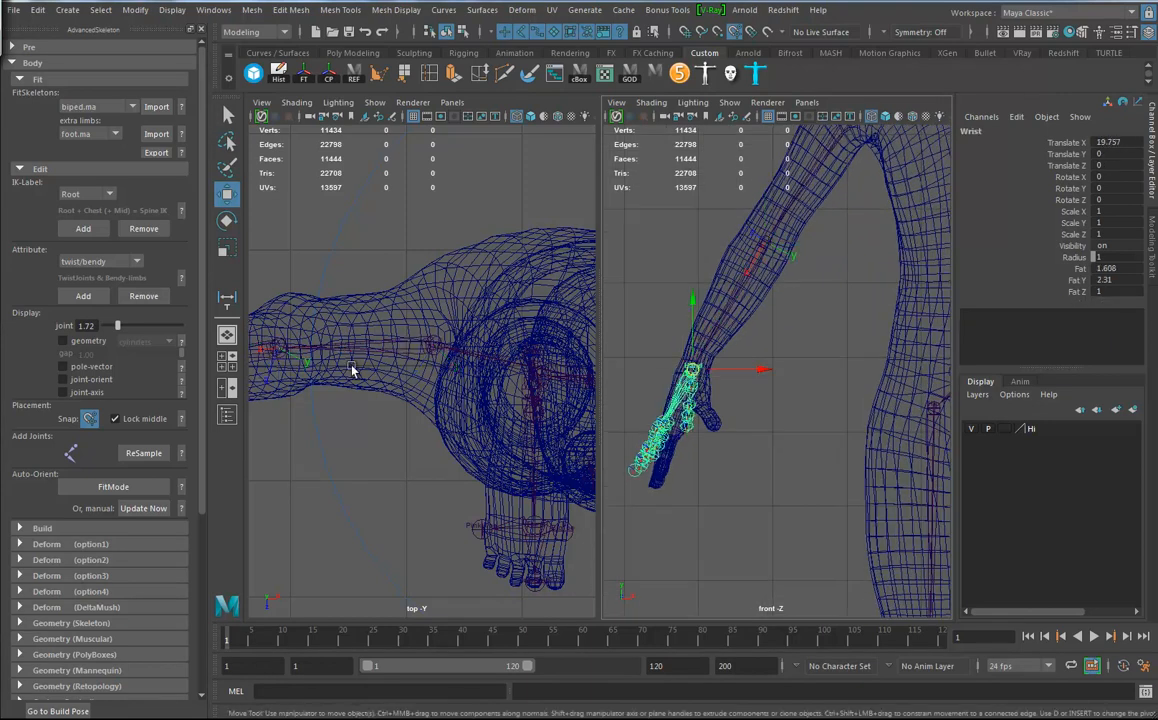
pyautogui.keyDown('alt'); pyautogui.moveTo(363, 370); pyautogui.dragTo(468, 338, button='middle'); pyautogui.keyUp('alt')
pyautogui.press('space')
pyautogui.moveTo(468, 338); pyautogui.dragTo(473, 297)
pyautogui.keyDown('alt'); pyautogui.moveTo(419, 397); pyautogui.dragTo(416, 483); pyautogui.keyUp('alt')
pyautogui.keyDown('alt'); pyautogui.moveTo(416, 483); pyautogui.dragTo(481, 390, button='middle'); pyautogui.keyUp('alt')
pyautogui.keyDown('alt'); pyautogui.moveTo(481, 390); pyautogui.dragTo(478, 437); pyautogui.keyUp('alt')
pyautogui.keyDown('alt'); pyautogui.moveTo(478, 437); pyautogui.dragTo(436, 362, button='middle'); pyautogui.keyUp('alt')
pyautogui.moveTo(436, 362)
pyautogui.keyDown('alt'); pyautogui.mouseDown()
pyautogui.moveTo(470, 352)
pyautogui.moveTo(445, 383)
pyautogui.moveTo(428, 378)
pyautogui.mouseUp(); pyautogui.keyUp('alt')
pyautogui.moveTo(430, 376)
pyautogui.mouseDown(button='middle')
pyautogui.moveTo(406, 369)
pyautogui.moveTo(430, 376)
pyautogui.mouseUp(button='middle')
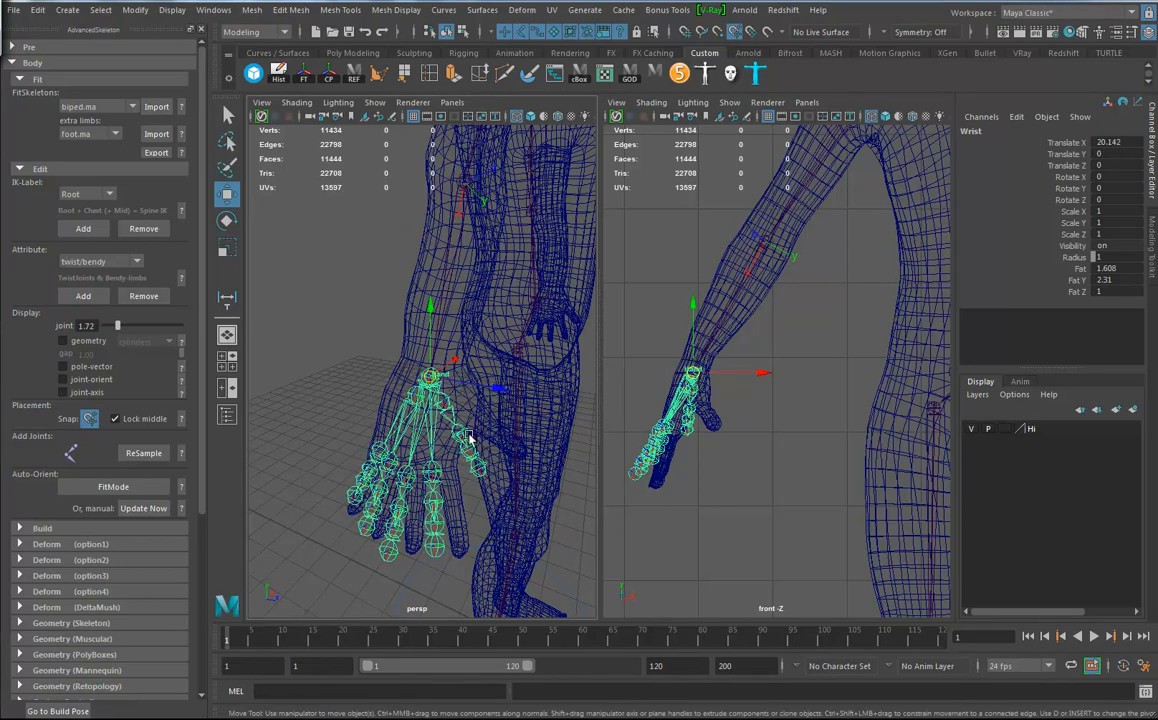
# Step: Shade the mesh in a full-size perspective view and place the ThumbFinger1 joint near the wrist at the thumb's base
pyautogui.moveTo(522, 420)
pyautogui.keyDown('alt'); pyautogui.mouseDown()
pyautogui.moveTo(504, 426)
pyautogui.moveTo(517, 434)
pyautogui.moveTo(486, 434)
pyautogui.mouseUp(); pyautogui.keyUp('alt')
pyautogui.press('5')
pyautogui.press('space')
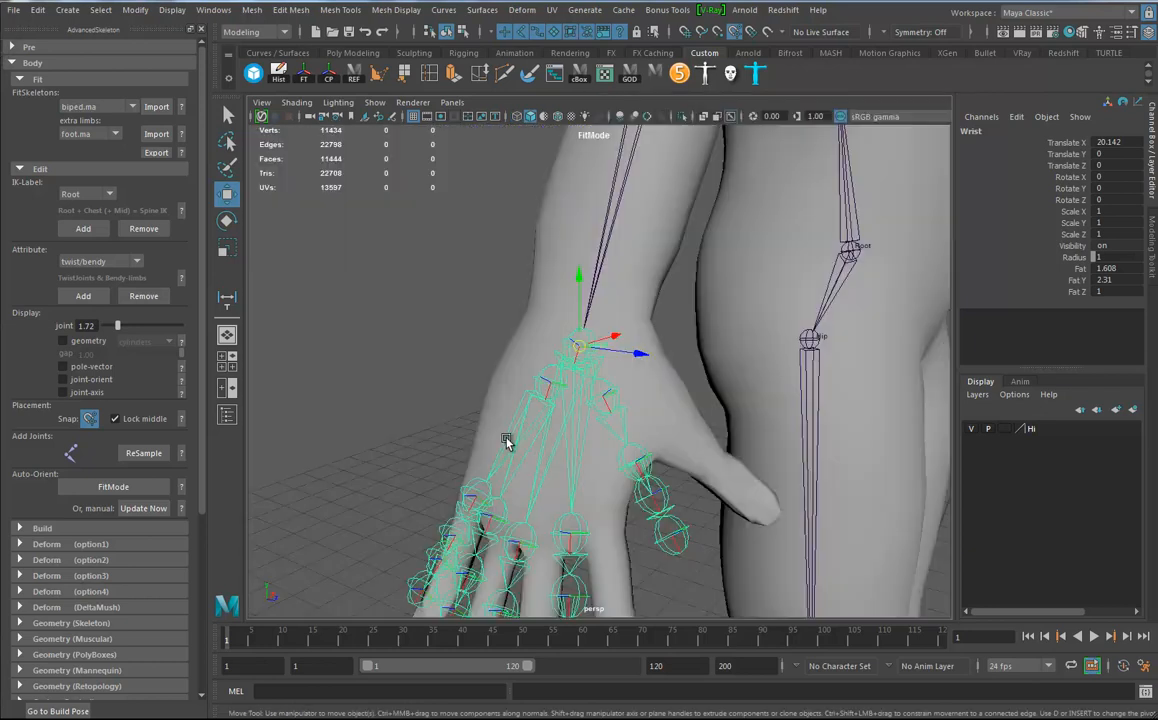
pyautogui.keyDown('alt'); pyautogui.moveTo(655, 421); pyautogui.dragTo(589, 408, button='right'); pyautogui.keyUp('alt')
pyautogui.moveTo(589, 408)
pyautogui.keyDown('alt'); pyautogui.mouseDown()
pyautogui.moveTo(610, 388)
pyautogui.moveTo(610, 400)
pyautogui.mouseUp(); pyautogui.keyUp('alt')
pyautogui.keyDown('alt'); pyautogui.moveTo(610, 400); pyautogui.dragTo(633, 414, button='right'); pyautogui.keyUp('alt')
pyautogui.click(600, 406)
pyautogui.moveTo(600, 406)
pyautogui.keyDown('alt'); pyautogui.mouseDown()
pyautogui.moveTo(677, 414)
pyautogui.moveTo(668, 352)
pyautogui.moveTo(589, 414)
pyautogui.mouseUp(); pyautogui.keyUp('alt')
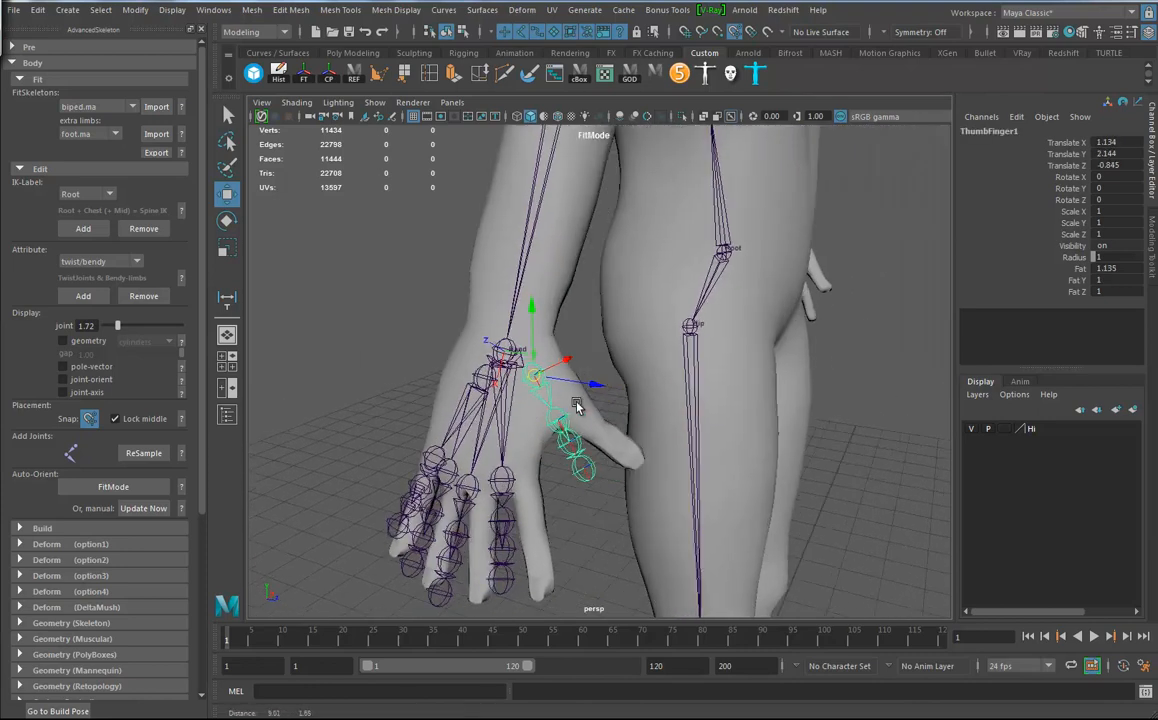
# Step: Place the remaining thumb joints along the mesh thumb, ending with ThumbFinger4 at the tip, at about Translate X 3.4
pyautogui.keyDown('alt'); pyautogui.moveTo(589, 414); pyautogui.dragTo(549, 421, button='right'); pyautogui.keyUp('alt')
pyautogui.click(549, 419)
pyautogui.moveTo(550, 420); pyautogui.dragTo(508, 420)
pyautogui.click(585, 447)
pyautogui.click(481, 409)
pyautogui.moveTo(481, 410); pyautogui.dragTo(481, 420, button='middle')
pyautogui.keyDown('alt'); pyautogui.moveTo(480, 421); pyautogui.dragTo(418, 289); pyautogui.keyUp('alt')
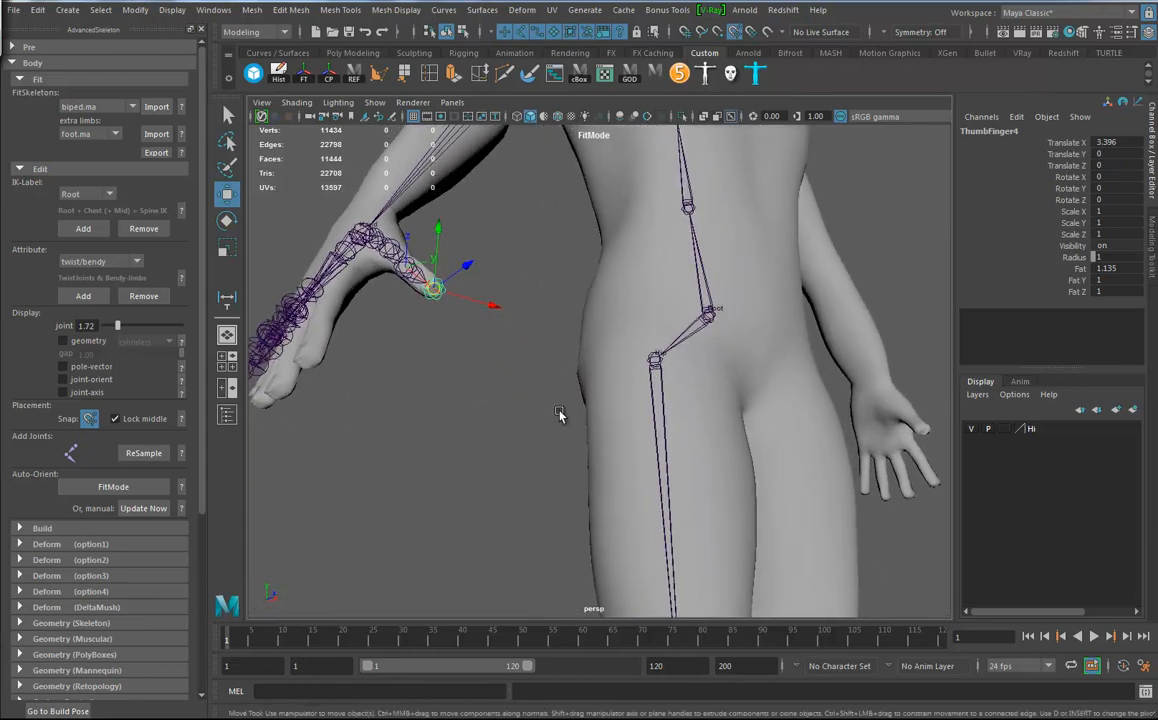
# Step: Snap the finger base joints to their knuckles, with RingFinger1 at about Translate X 6.8, Y -1.0, Z -0.8
pyautogui.keyDown('alt'); pyautogui.moveTo(400, 370); pyautogui.dragTo(517, 402); pyautogui.keyUp('alt')
pyautogui.click(494, 404)
pyautogui.click(473, 312)
pyautogui.keyDown('alt'); pyautogui.moveTo(500, 351); pyautogui.dragTo(440, 386); pyautogui.keyUp('alt')
pyautogui.click(413, 399)
pyautogui.keyDown('alt'); pyautogui.moveTo(440, 386); pyautogui.dragTo(486, 406, button='right'); pyautogui.keyUp('alt')
pyautogui.keyDown('alt'); pyautogui.moveTo(486, 406); pyautogui.dragTo(502, 417); pyautogui.keyUp('alt')
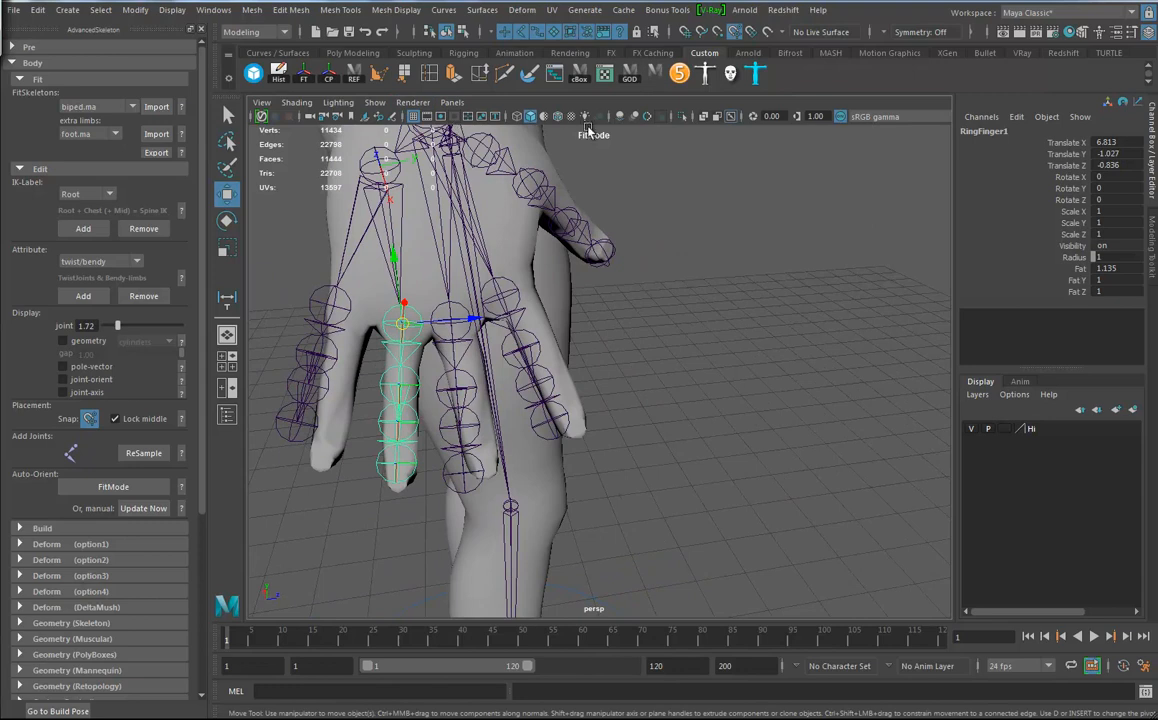
# Step: Turn on wireframe over shading and snap RingFinger2, RingFinger3 and RingFinger4 along the ring finger, at about Translate X 2.9, 2.2 and 1.9
pyautogui.click(543, 118)
pyautogui.moveTo(430, 405)
pyautogui.keyDown('alt'); pyautogui.mouseDown()
pyautogui.moveTo(398, 418)
pyautogui.moveTo(468, 403)
pyautogui.moveTo(437, 284)
pyautogui.mouseUp(); pyautogui.keyUp('alt')
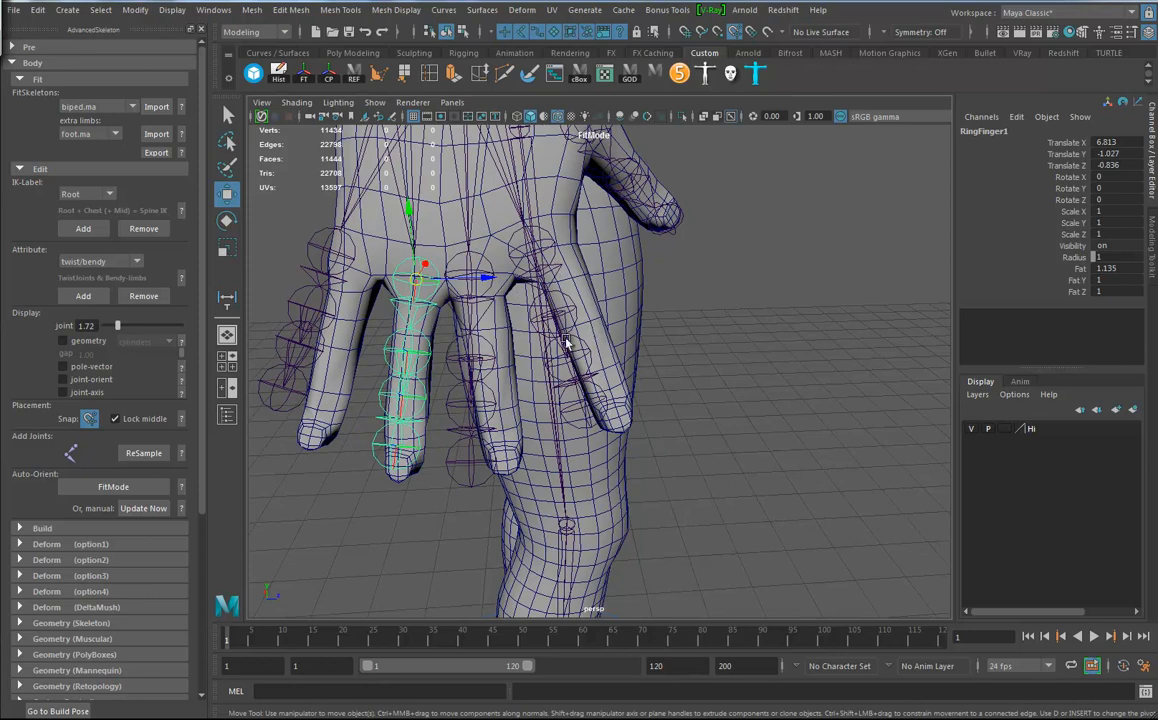
pyautogui.click(405, 356)
pyautogui.moveTo(405, 356); pyautogui.dragTo(407, 363)
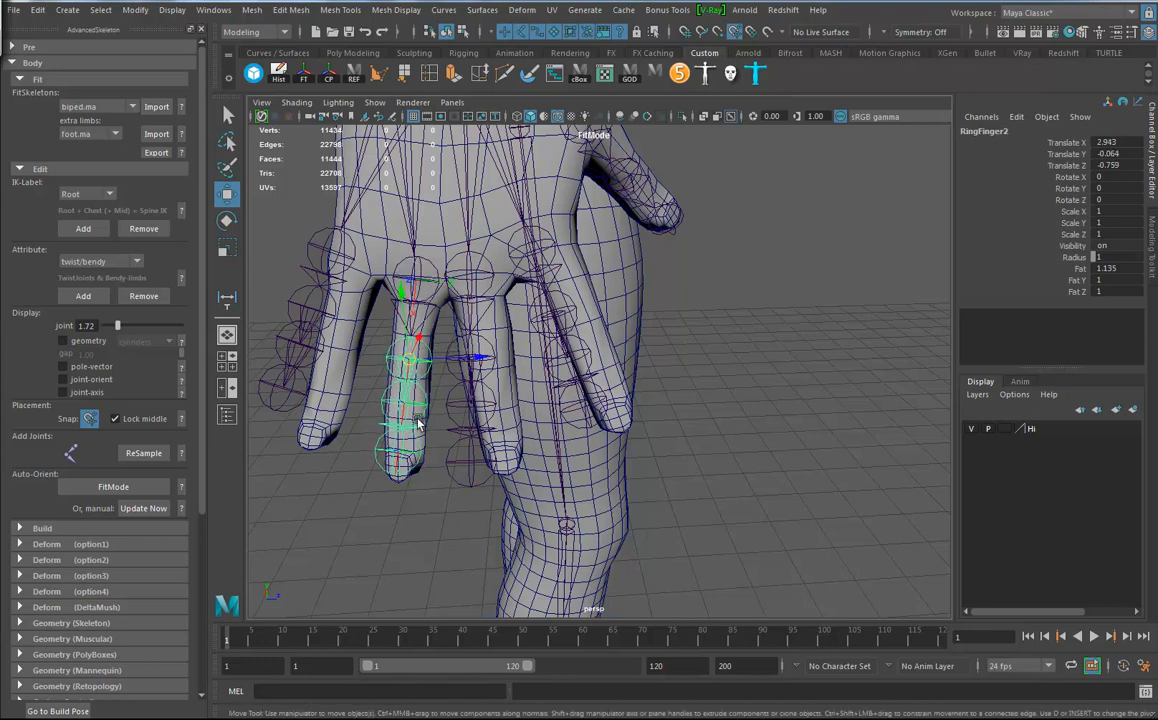
pyautogui.click(403, 407)
pyautogui.moveTo(403, 407); pyautogui.dragTo(393, 489)
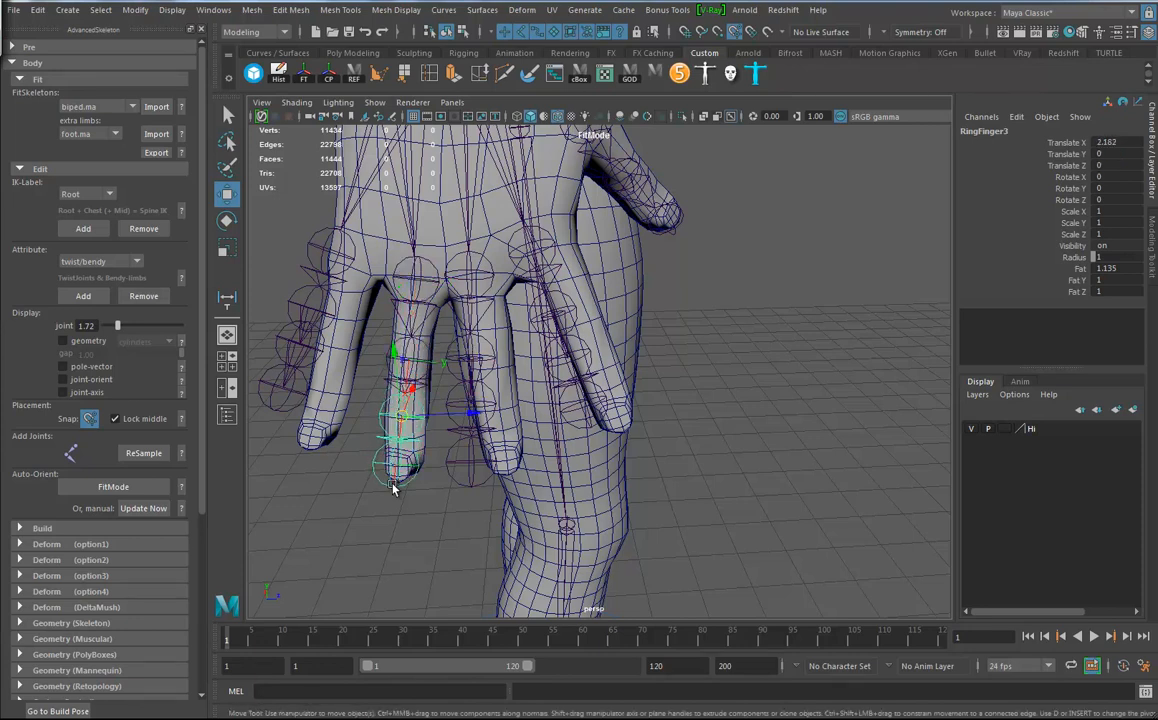
pyautogui.click(395, 468)
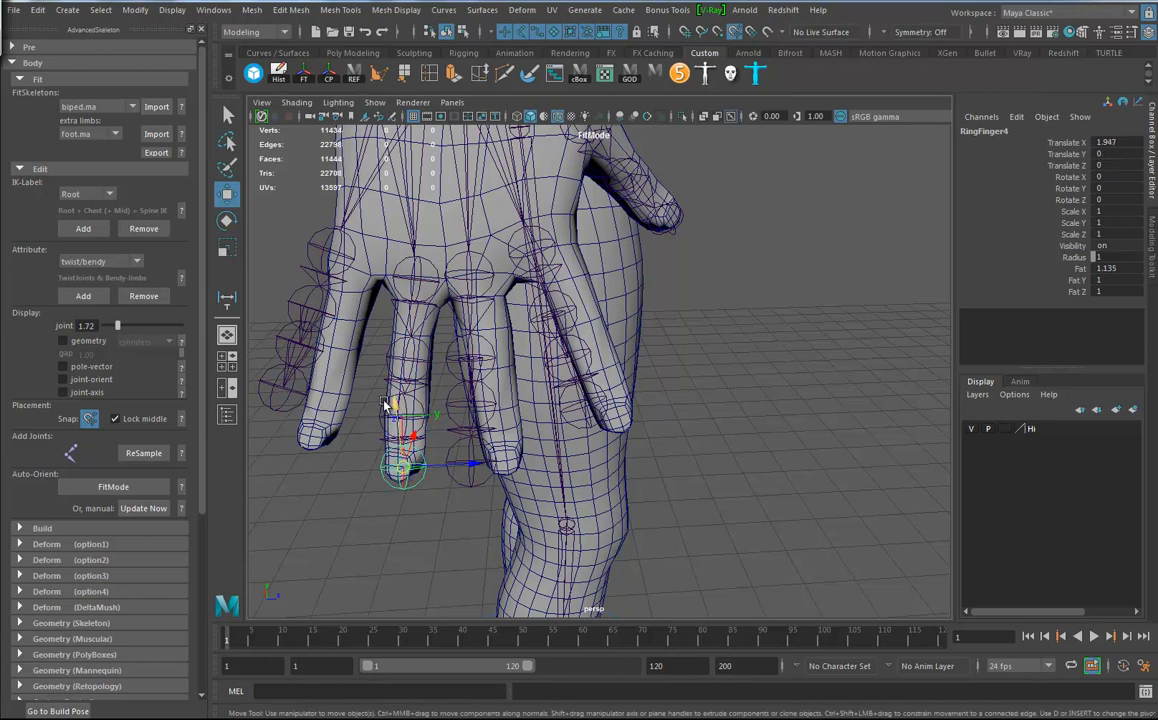
# Step: Snap the little finger's joints into the center of the mesh finger from knuckle to tip
pyautogui.keyDown('alt'); pyautogui.moveTo(362, 396); pyautogui.dragTo(370, 392); pyautogui.keyUp('alt')
pyautogui.click(394, 282)
pyautogui.moveTo(393, 267); pyautogui.dragTo(412, 286)
pyautogui.click(395, 352)
pyautogui.moveTo(396, 354); pyautogui.dragTo(402, 366)
pyautogui.keyDown('alt'); pyautogui.moveTo(423, 408); pyautogui.dragTo(391, 368, button='middle'); pyautogui.keyUp('alt')
pyautogui.click(368, 368)
pyautogui.moveTo(367, 367); pyautogui.dragTo(350, 427)
pyautogui.click(347, 430)
# Step: Snap the middle finger's joints into the center of the mesh finger from knuckle to tip
pyautogui.keyDown('alt'); pyautogui.moveTo(505, 438); pyautogui.dragTo(424, 419); pyautogui.keyUp('alt')
pyautogui.keyDown('alt'); pyautogui.moveTo(424, 419); pyautogui.dragTo(478, 444, button='middle'); pyautogui.keyUp('alt')
pyautogui.keyDown('alt'); pyautogui.moveTo(478, 444); pyautogui.dragTo(376, 372); pyautogui.keyUp('alt')
pyautogui.click(427, 316)
pyautogui.click(450, 330)
pyautogui.click(371, 386)
pyautogui.click(375, 420)
pyautogui.moveTo(376, 419); pyautogui.dragTo(387, 423)
pyautogui.click(392, 469)
# Step: Snap the index finger's joints along the mesh finger, ending with IndexFinger4 at the tip, at about Translate X 2.3
pyautogui.keyDown('alt'); pyautogui.moveTo(427, 437); pyautogui.dragTo(338, 365); pyautogui.keyUp('alt')
pyautogui.keyDown('alt'); pyautogui.moveTo(450, 367); pyautogui.dragTo(490, 340); pyautogui.keyUp('alt')
pyautogui.click(407, 350)
pyautogui.moveTo(407, 350); pyautogui.dragTo(460, 460)
pyautogui.click(443, 408)
pyautogui.click(490, 433)
pyautogui.click(459, 452)
# Step: Examine the fitted hand joints and the whole fit skeleton inside the character in perspective
pyautogui.keyDown('alt'); pyautogui.moveTo(515, 350); pyautogui.dragTo(499, 331, button='right'); pyautogui.keyUp('alt')
pyautogui.keyDown('alt'); pyautogui.moveTo(499, 331); pyautogui.dragTo(486, 411, button='middle'); pyautogui.keyUp('alt')
pyautogui.keyDown('alt'); pyautogui.moveTo(486, 411); pyautogui.dragTo(585, 370); pyautogui.keyUp('alt')
pyautogui.keyDown('alt'); pyautogui.moveTo(585, 370); pyautogui.dragTo(512, 345, button='right'); pyautogui.keyUp('alt')
pyautogui.keyDown('alt'); pyautogui.moveTo(512, 345); pyautogui.dragTo(522, 383, button='middle'); pyautogui.keyUp('alt')
pyautogui.keyDown('alt'); pyautogui.moveTo(522, 383); pyautogui.dragTo(498, 385); pyautogui.keyUp('alt')
pyautogui.keyDown('alt'); pyautogui.moveTo(752, 380); pyautogui.dragTo(602, 370, button='right'); pyautogui.keyUp('alt')
pyautogui.keyDown('alt'); pyautogui.moveTo(602, 370); pyautogui.dragTo(593, 336, button='middle'); pyautogui.keyUp('alt')
pyautogui.keyDown('alt'); pyautogui.moveTo(593, 336); pyautogui.dragTo(565, 346); pyautogui.keyUp('alt')
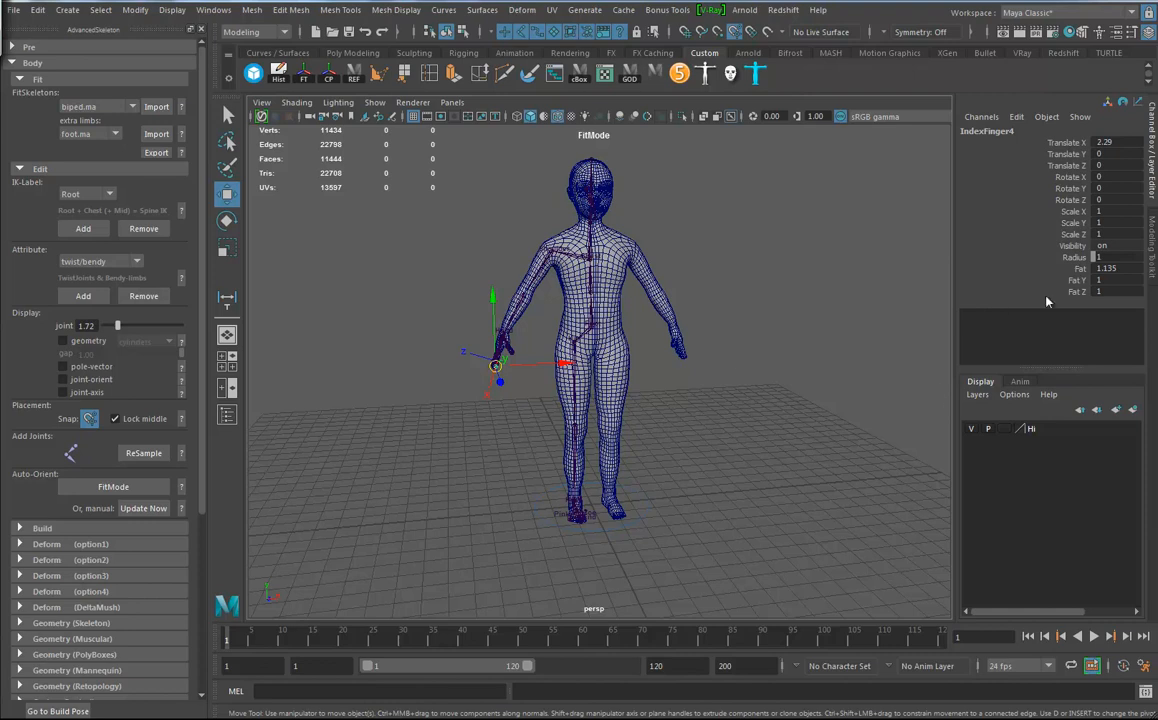
# Step: Toggle FitMode and manually update the fit skeleton's joint orientations
pyautogui.click(120, 487)
pyautogui.click(130, 490)
pyautogui.click(147, 508)
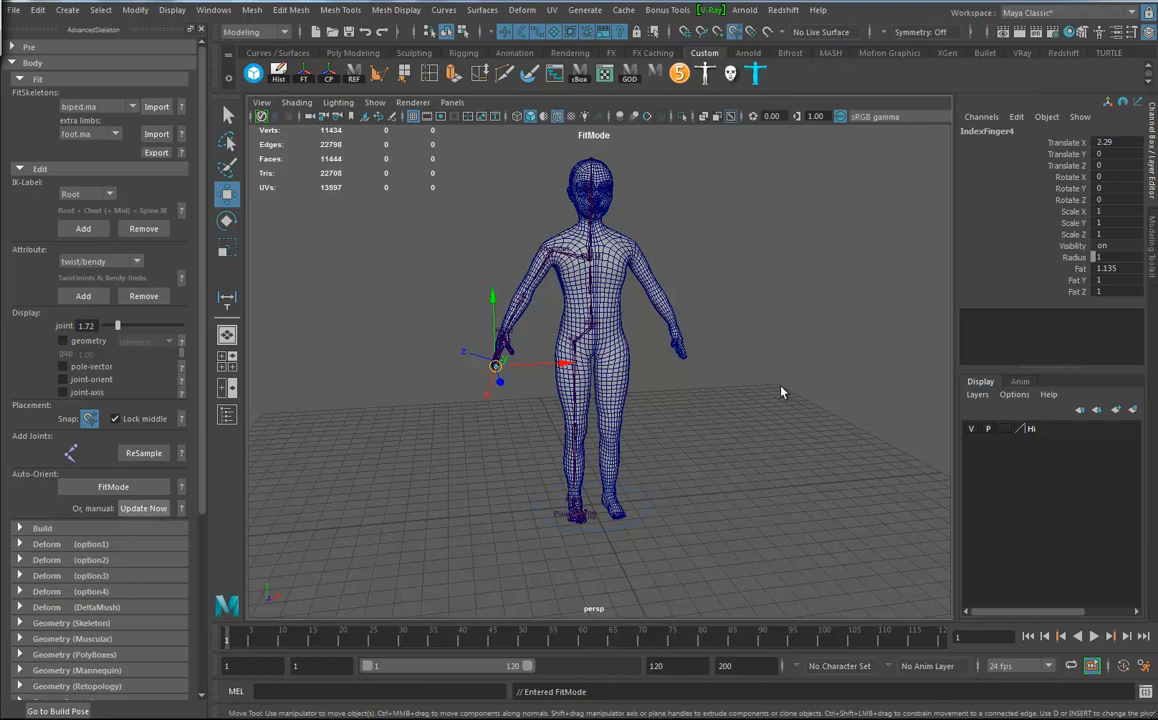
# Step: Collapse the finished Edit and Fit sections and build the AdvancedSkeleton body rig from the fit skeleton
pyautogui.click(33, 170)
pyautogui.click(32, 80)
pyautogui.click(42, 111)
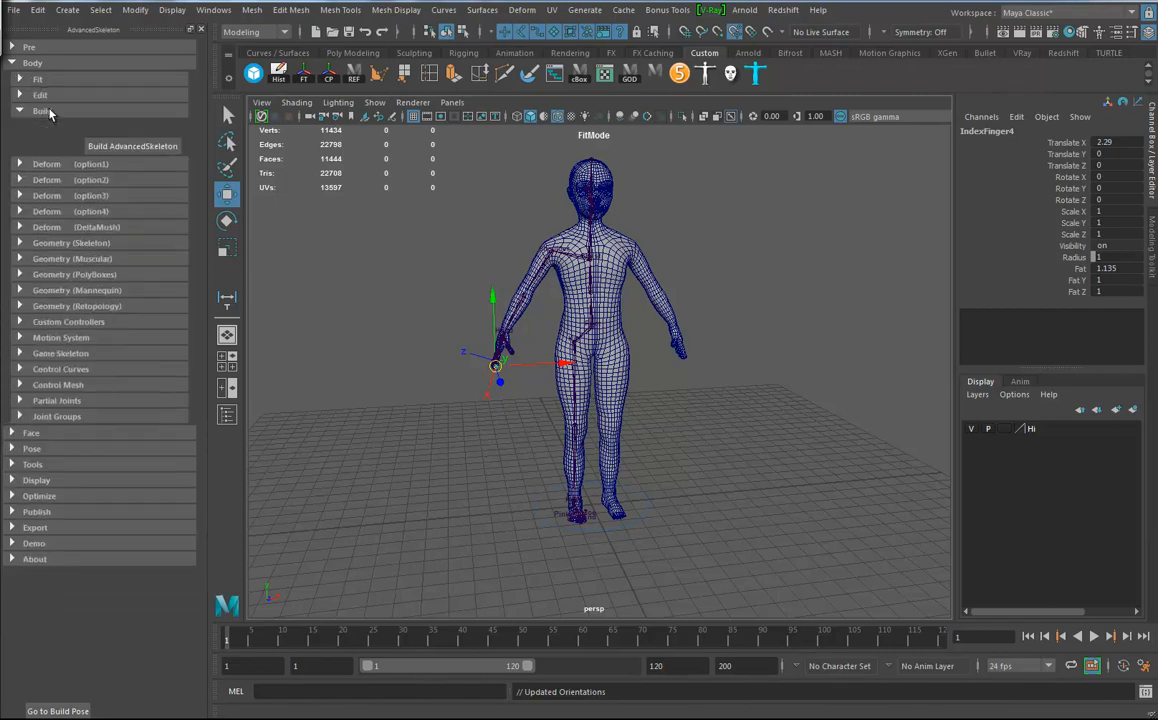
pyautogui.click(139, 151)
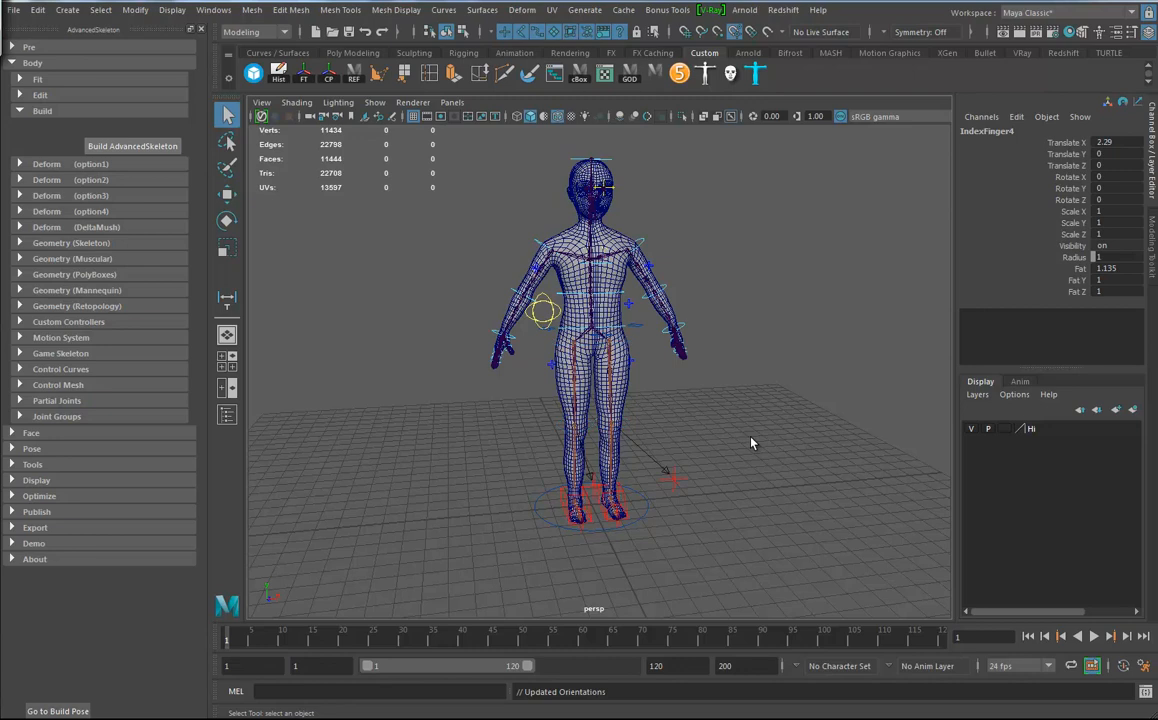
# Step: Bind the Body mesh to the rig's deform joints using closest distance, classic linear skinning and 3 max influences
pyautogui.click(33, 165)
pyautogui.keyDown('alt'); pyautogui.moveTo(659, 408); pyautogui.dragTo(745, 436, button='right'); pyautogui.keyUp('alt')
pyautogui.click(561, 264)
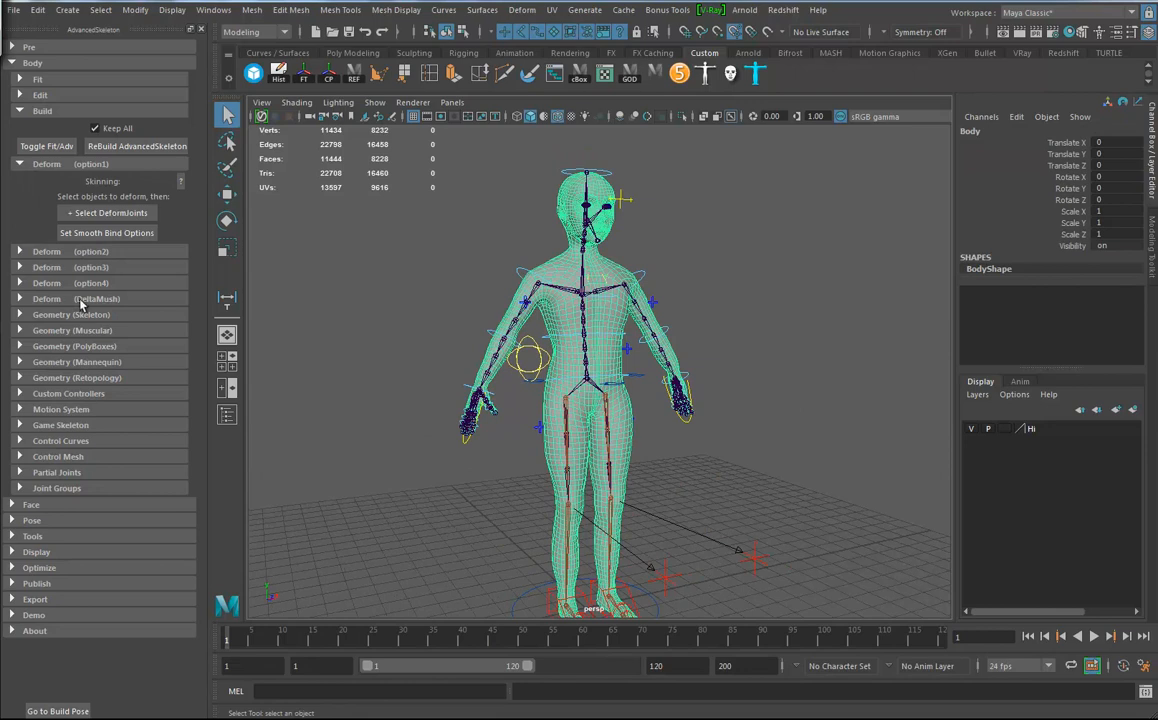
pyautogui.click(107, 213)
pyautogui.keyDown('alt'); pyautogui.moveTo(554, 412); pyautogui.dragTo(700, 440); pyautogui.keyUp('alt')
pyautogui.click(97, 234)
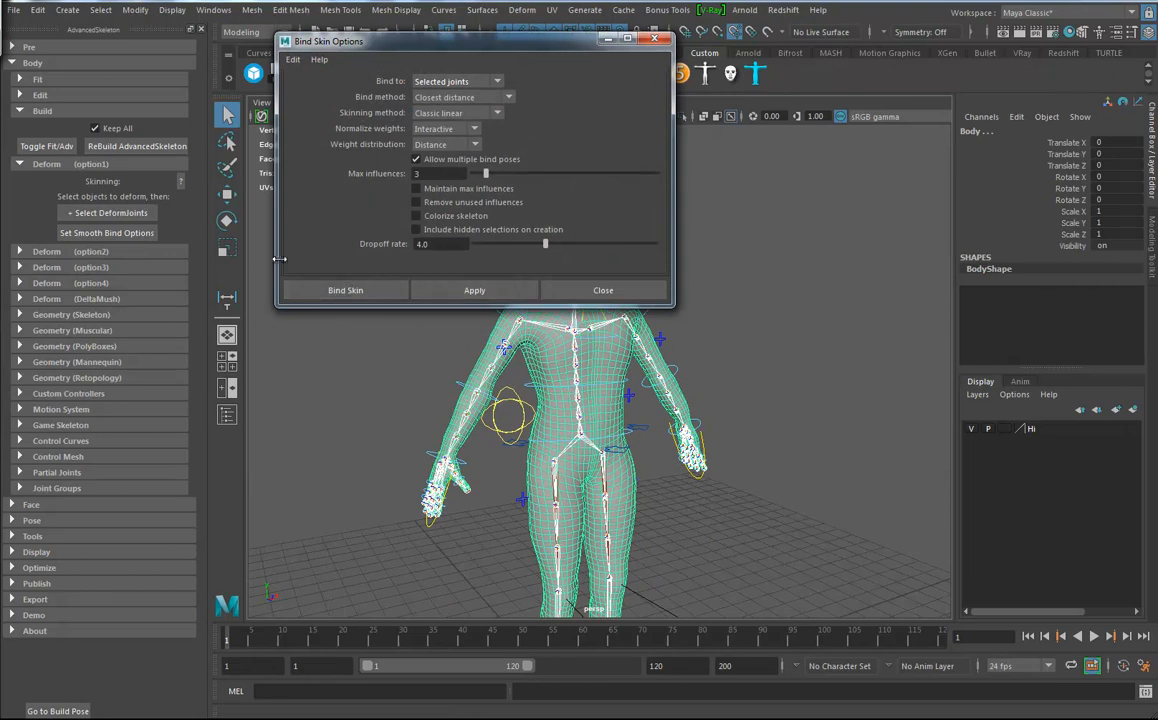
pyautogui.click(346, 291)
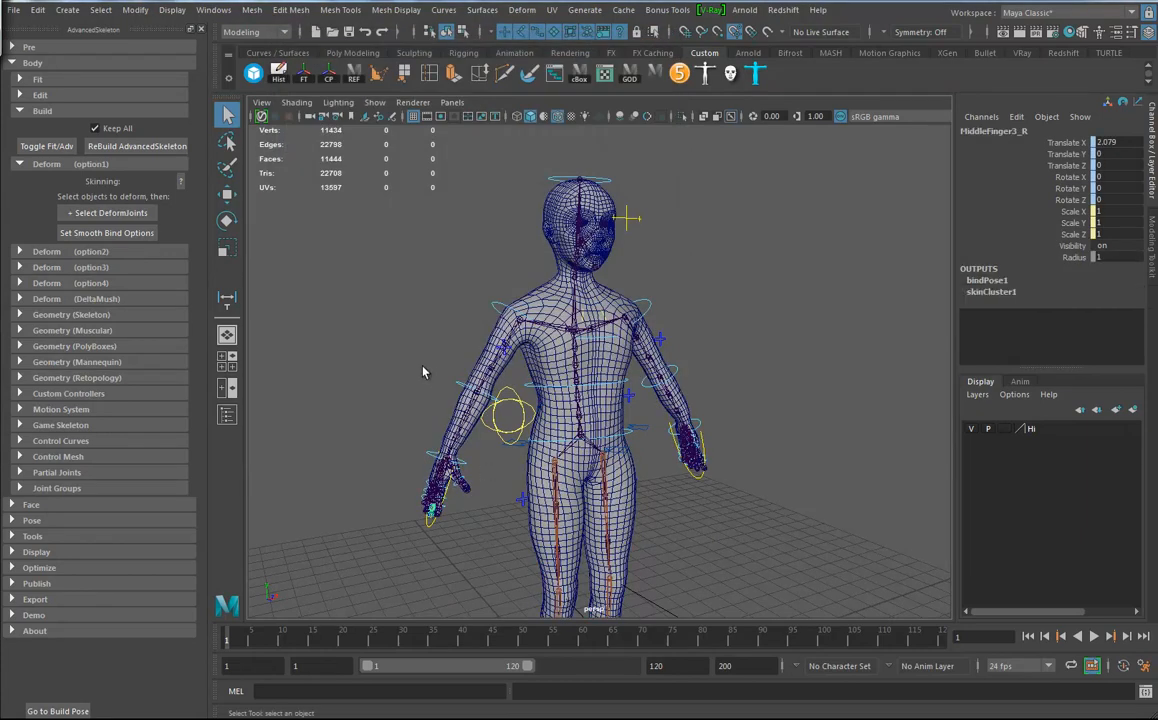
# Step: Select the deform joints and examine which joints of the rig they cover in the Hypergraph Hierarchy
pyautogui.click(106, 213)
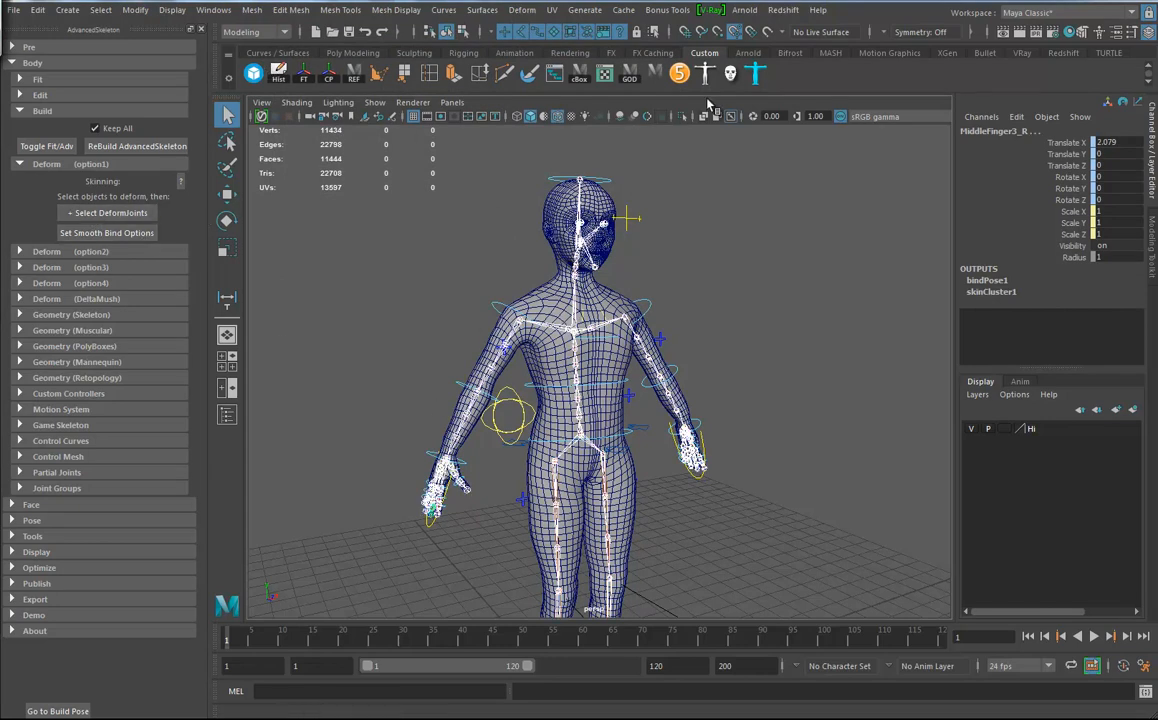
pyautogui.click(529, 73)
pyautogui.scroll(-5, 752, 406)
pyautogui.keyDown('alt'); pyautogui.moveTo(628, 430); pyautogui.dragTo(693, 260, button='middle'); pyautogui.keyUp('alt')
pyautogui.keyDown('alt'); pyautogui.moveTo(746, 475); pyautogui.dragTo(749, 351, button='middle'); pyautogui.keyUp('alt')
pyautogui.keyDown('alt'); pyautogui.moveTo(730, 440); pyautogui.dragTo(742, 336, button='right'); pyautogui.keyUp('alt')
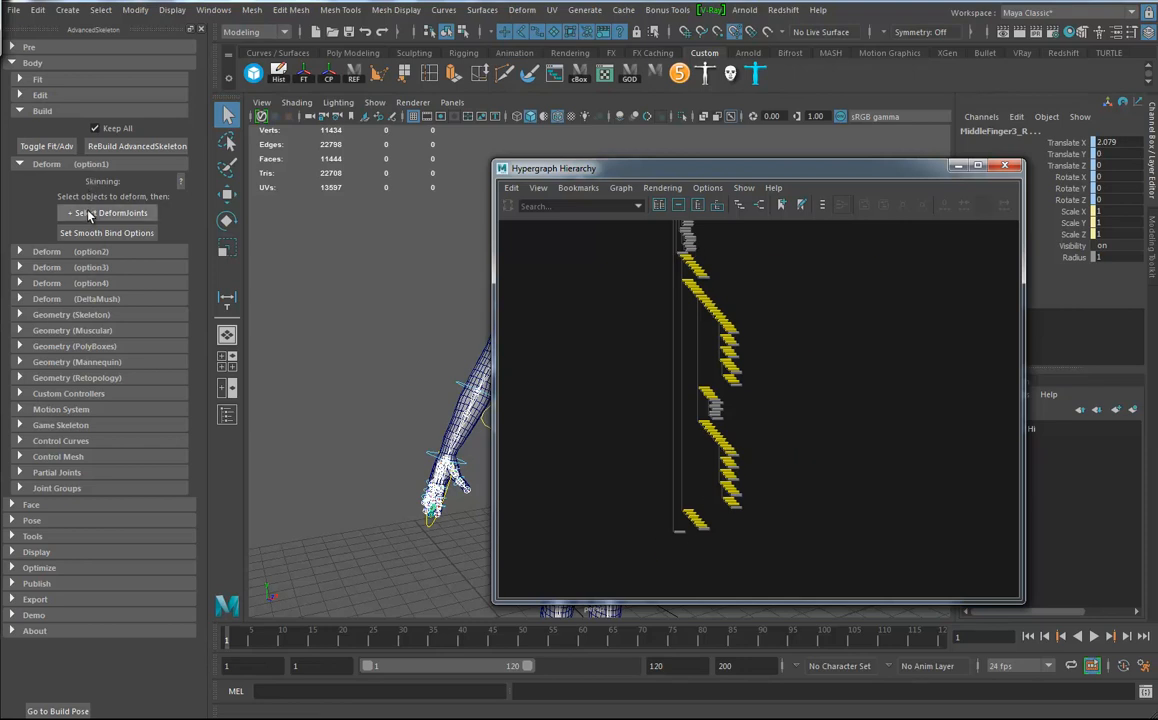
pyautogui.keyDown('alt'); pyautogui.moveTo(682, 323); pyautogui.dragTo(960, 515, button='right'); pyautogui.keyUp('alt')
pyautogui.moveTo(664, 444)
pyautogui.keyDown('alt'); pyautogui.mouseDown(button='middle')
pyautogui.moveTo(693, 538)
pyautogui.moveTo(753, 379)
pyautogui.moveTo(790, 524)
pyautogui.mouseUp(button='middle'); pyautogui.keyUp('alt')
pyautogui.keyDown('alt'); pyautogui.moveTo(725, 310); pyautogui.dragTo(771, 428, button='middle'); pyautogui.keyUp('alt')
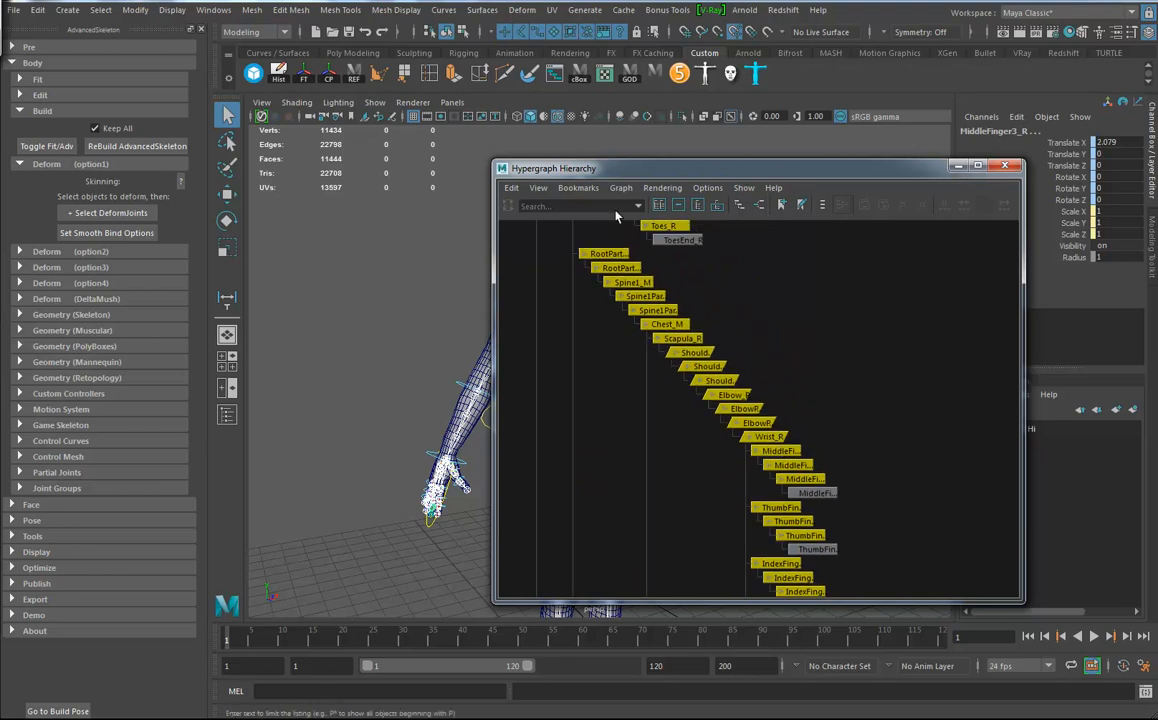
pyautogui.click(1006, 166)
# Step: Leave the body setup and create the Face FitSkeleton node from the face preparation settings
pyautogui.keyDown('alt'); pyautogui.moveTo(688, 362); pyautogui.dragTo(780, 335); pyautogui.keyUp('alt')
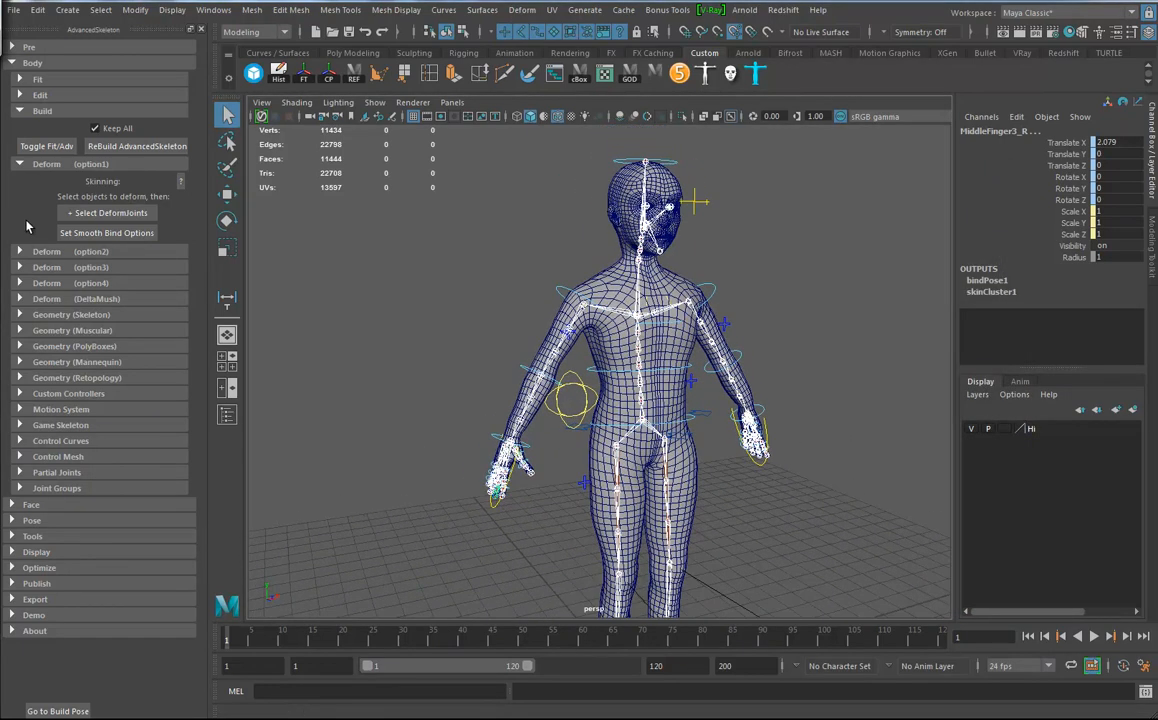
pyautogui.click(20, 166)
pyautogui.click(19, 110)
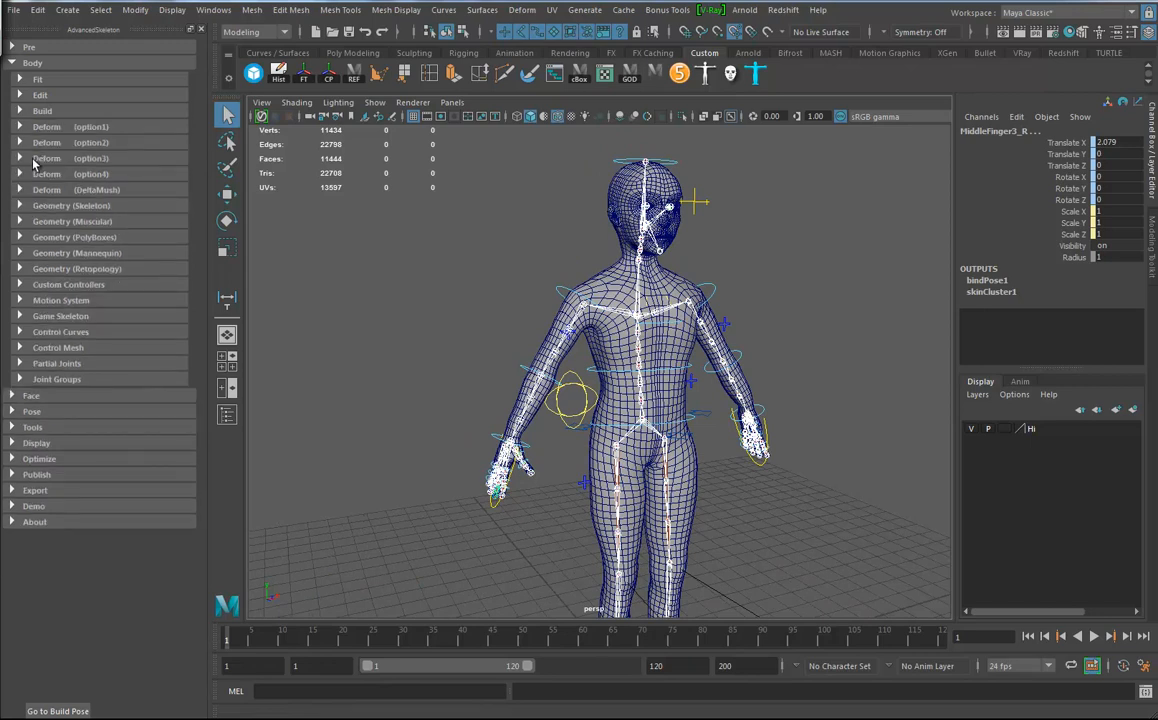
pyautogui.click(12, 63)
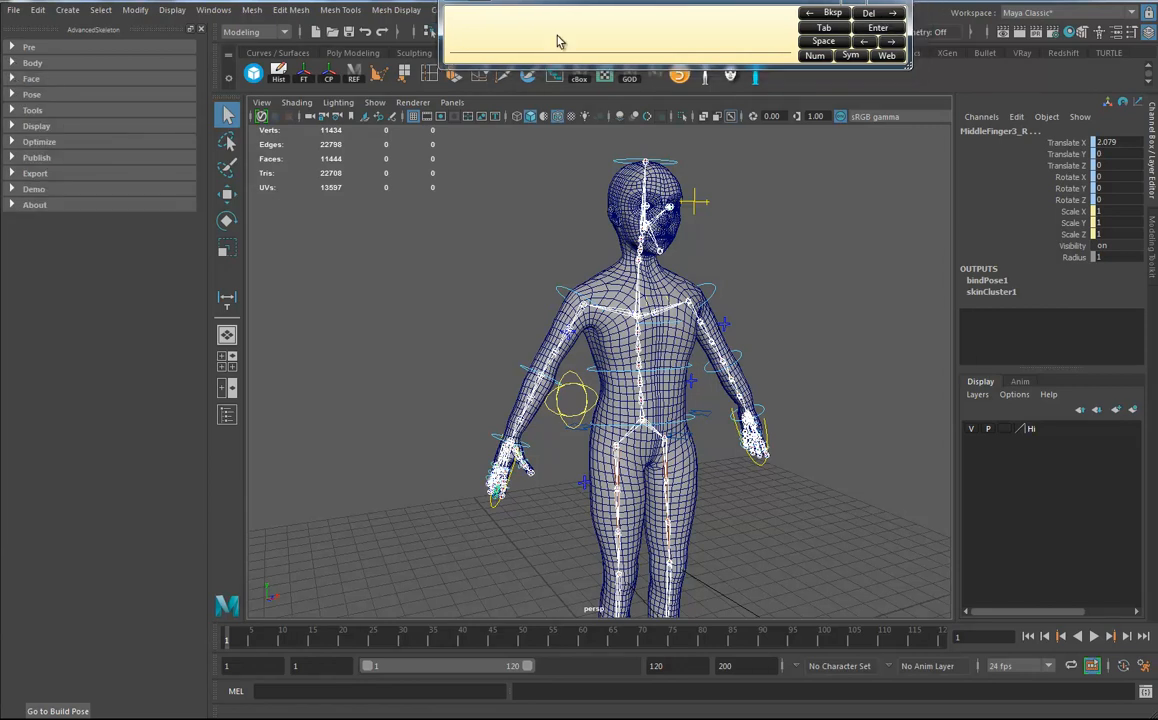
pyautogui.click(15, 79)
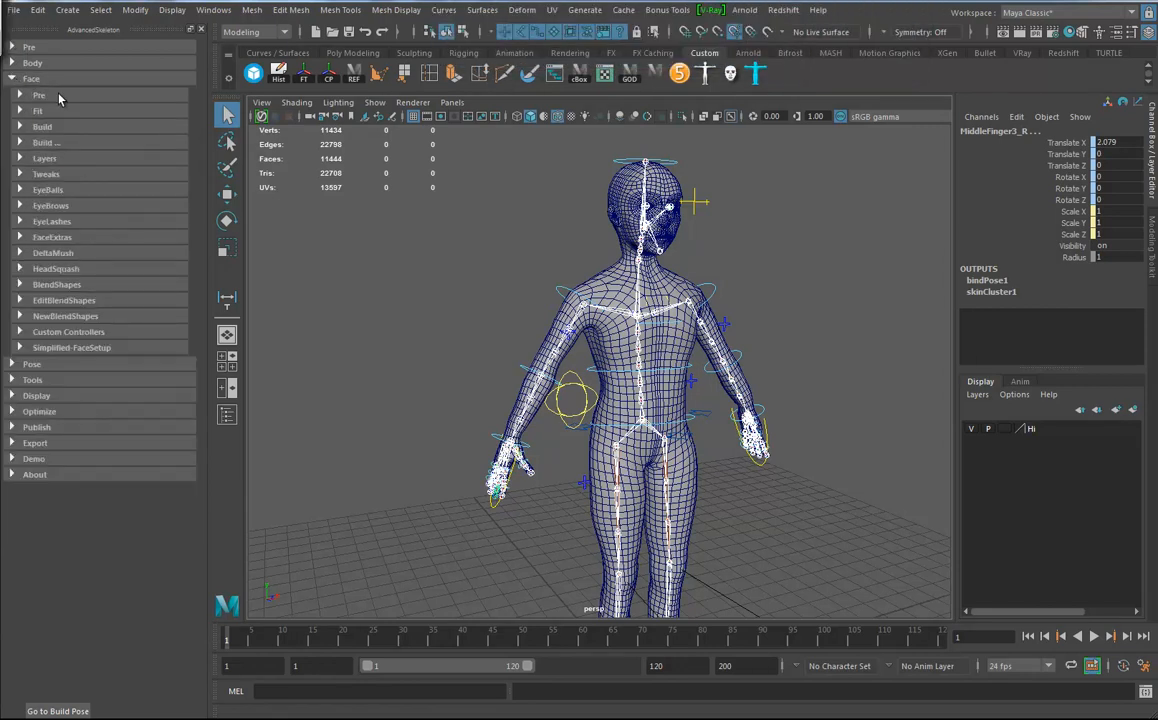
pyautogui.click(21, 95)
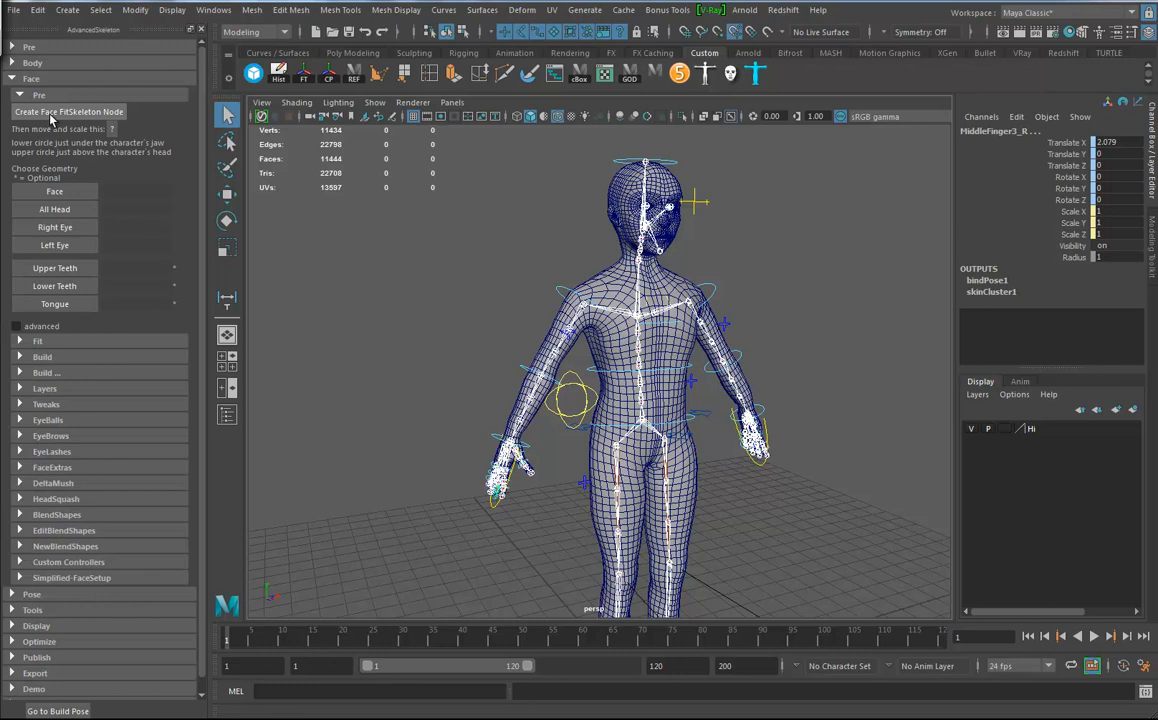
pyautogui.click(49, 117)
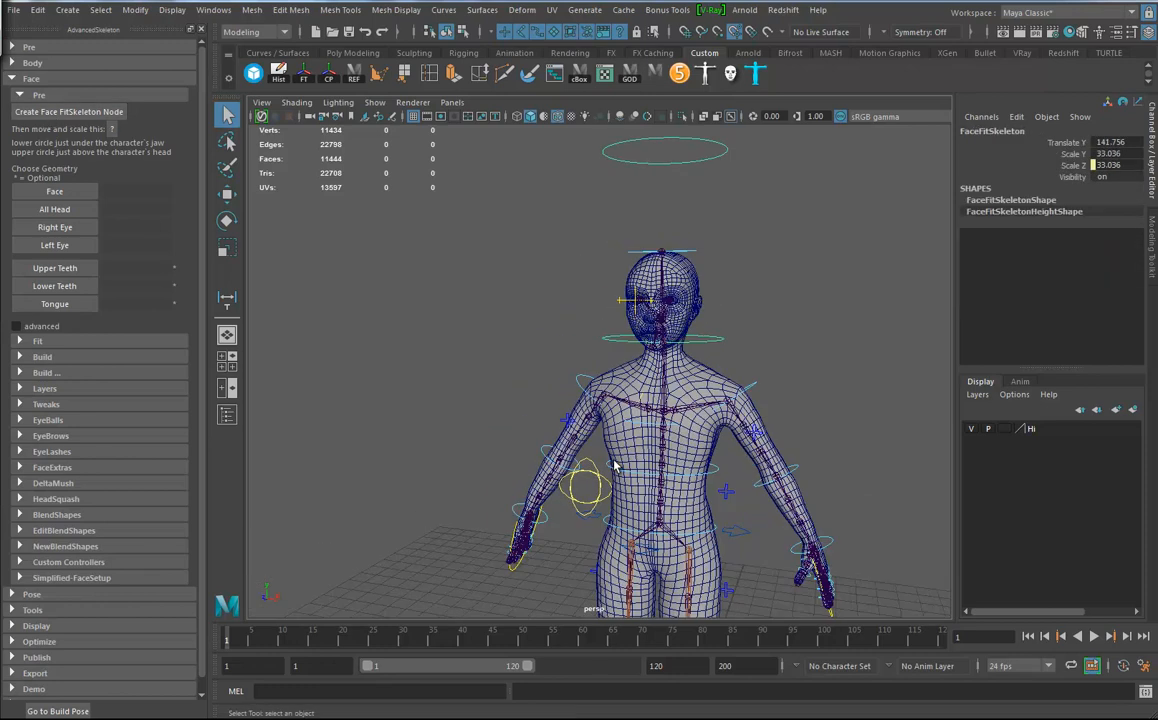
# Step: Lower FaceFitSkeleton to Translate Y 139.029 just under the jaw and scale it to 17.616 so its upper circle sits just above the head
pyautogui.press('space')
pyautogui.press('space')
pyautogui.click(551, 409)
pyautogui.scroll(-5, 426, 343)
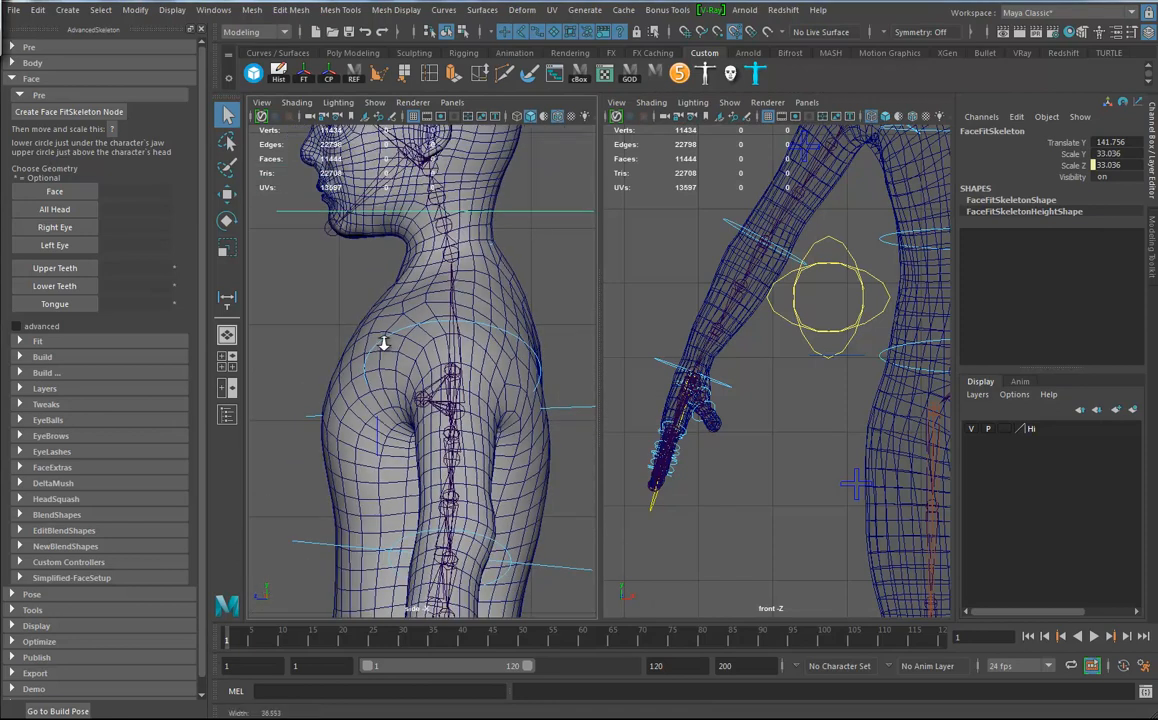
pyautogui.press('w')
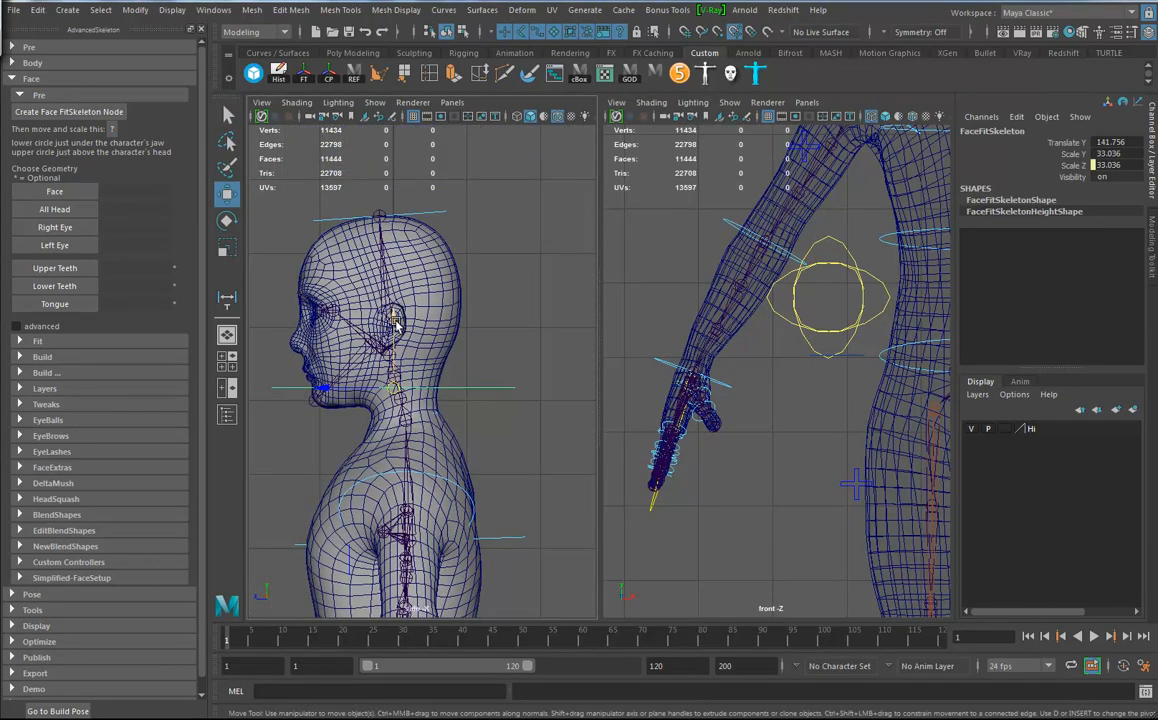
pyautogui.moveTo(393, 322); pyautogui.dragTo(393, 342)
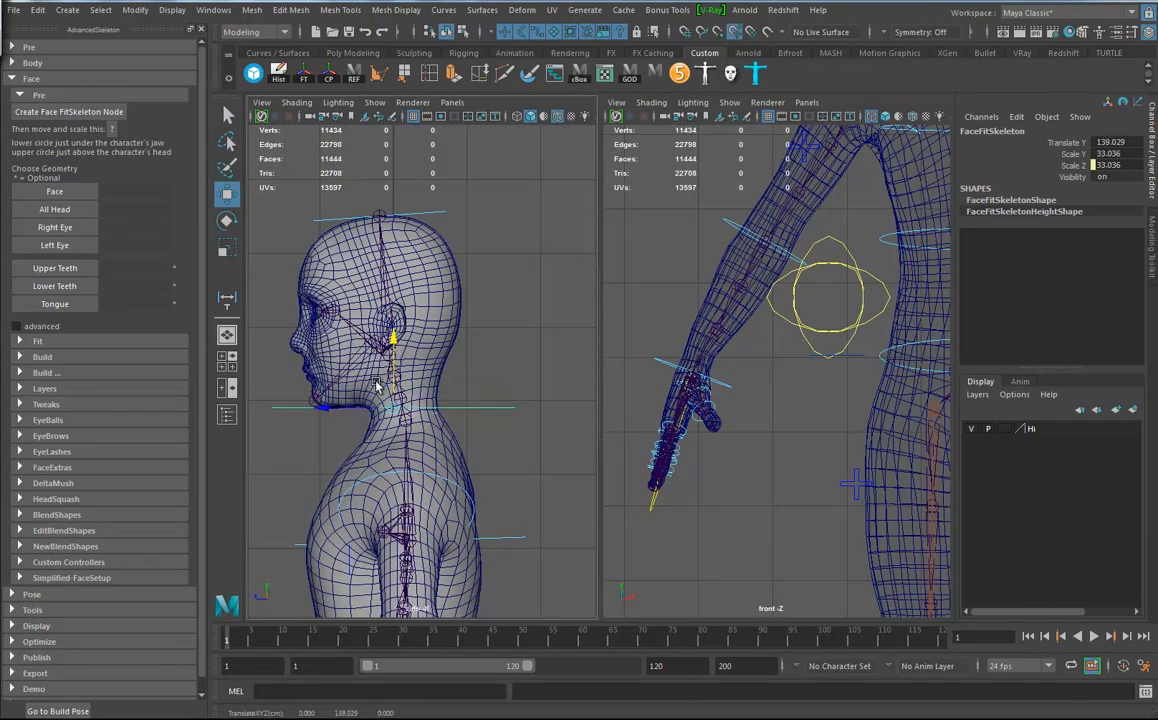
pyautogui.press('r')
pyautogui.moveTo(390, 413); pyautogui.dragTo(196, 390)
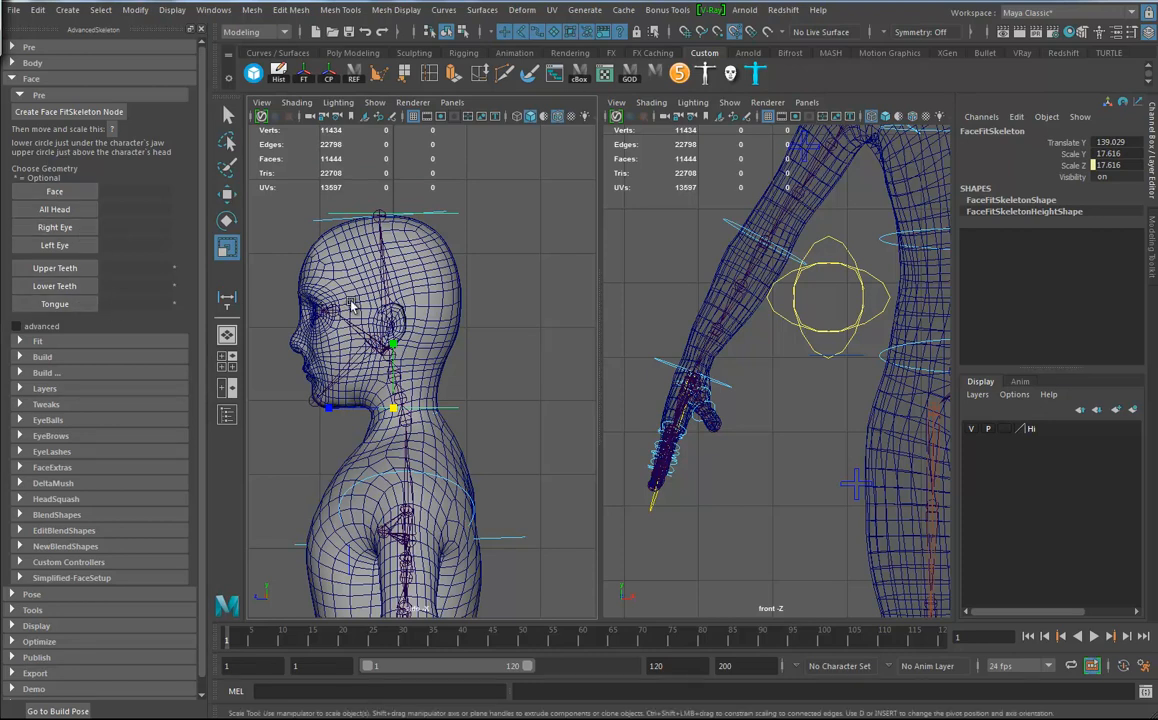
# Step: Assign the Body mesh as the Face geometry and weight the face vertices to the head joint
pyautogui.press('5')
pyautogui.click(375, 270)
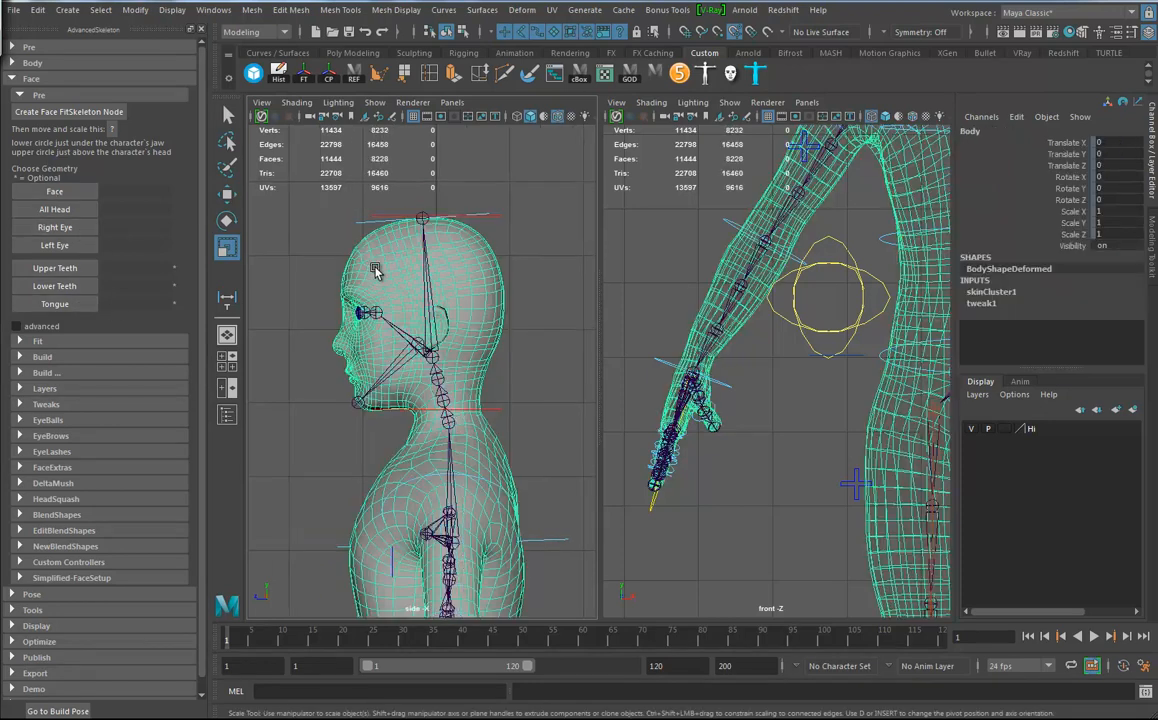
pyautogui.click(54, 195)
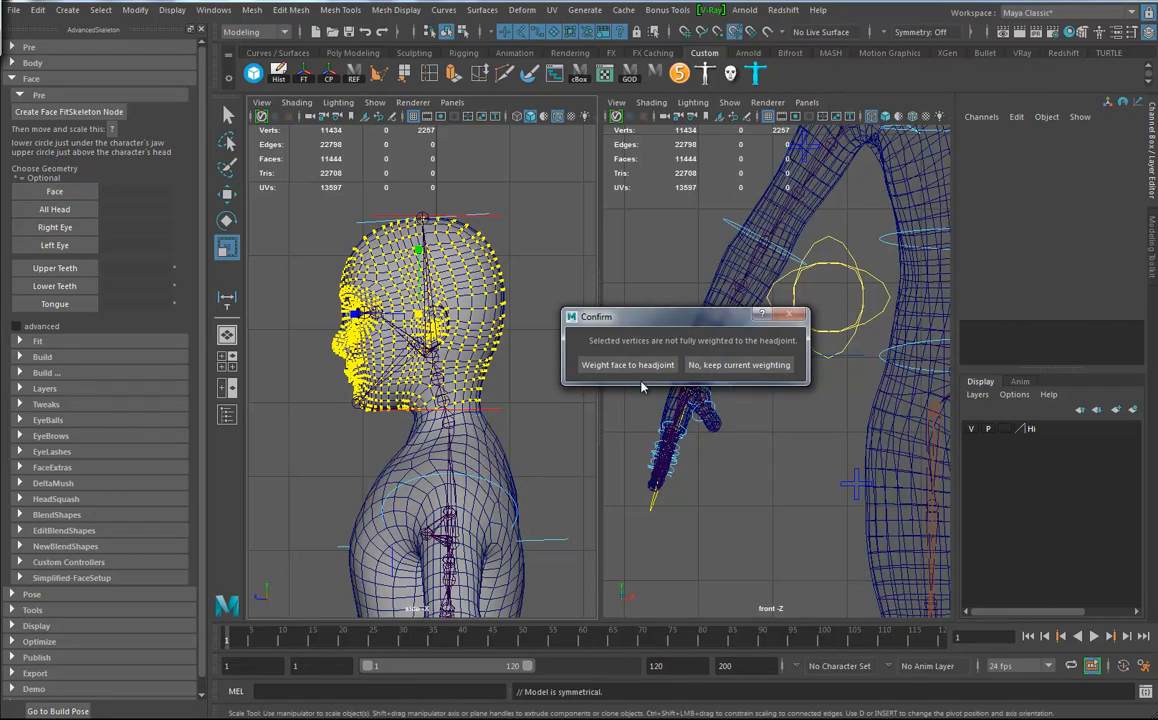
pyautogui.click(634, 365)
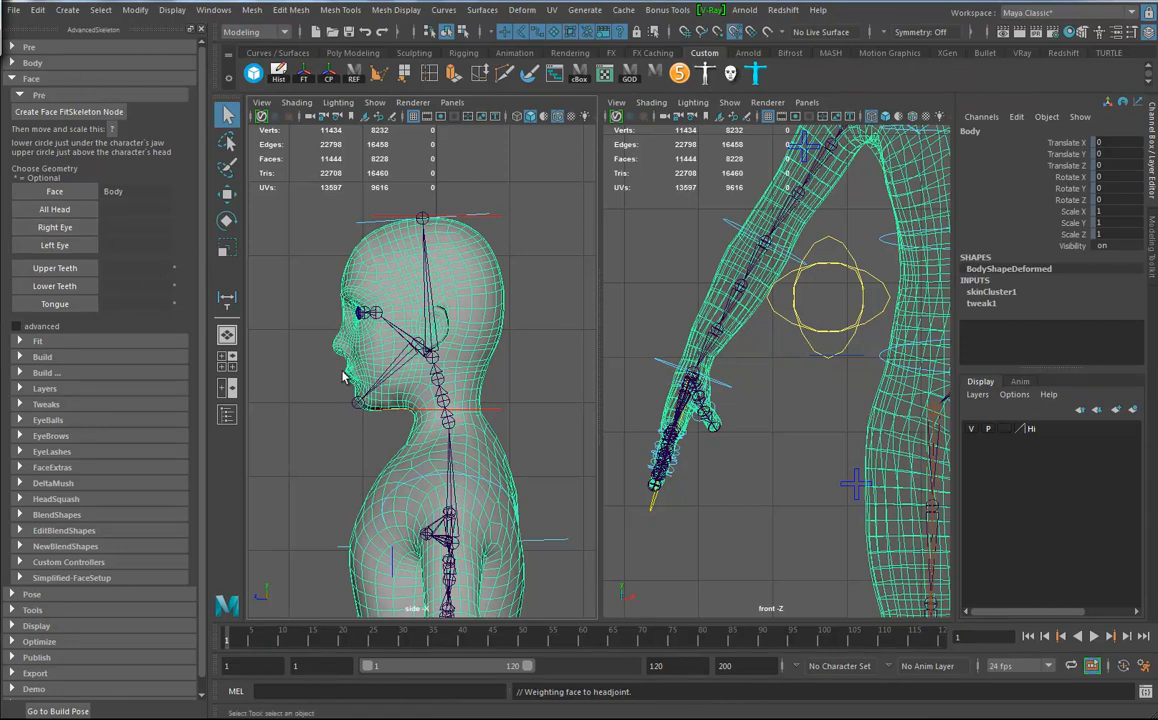
# Step: Assign all meshes in the geo group, from Body to BottomTeeth, as All Head geometry, creating new skin clusters for the unskinned ones
pyautogui.click(227, 414)
pyautogui.click(265, 205)
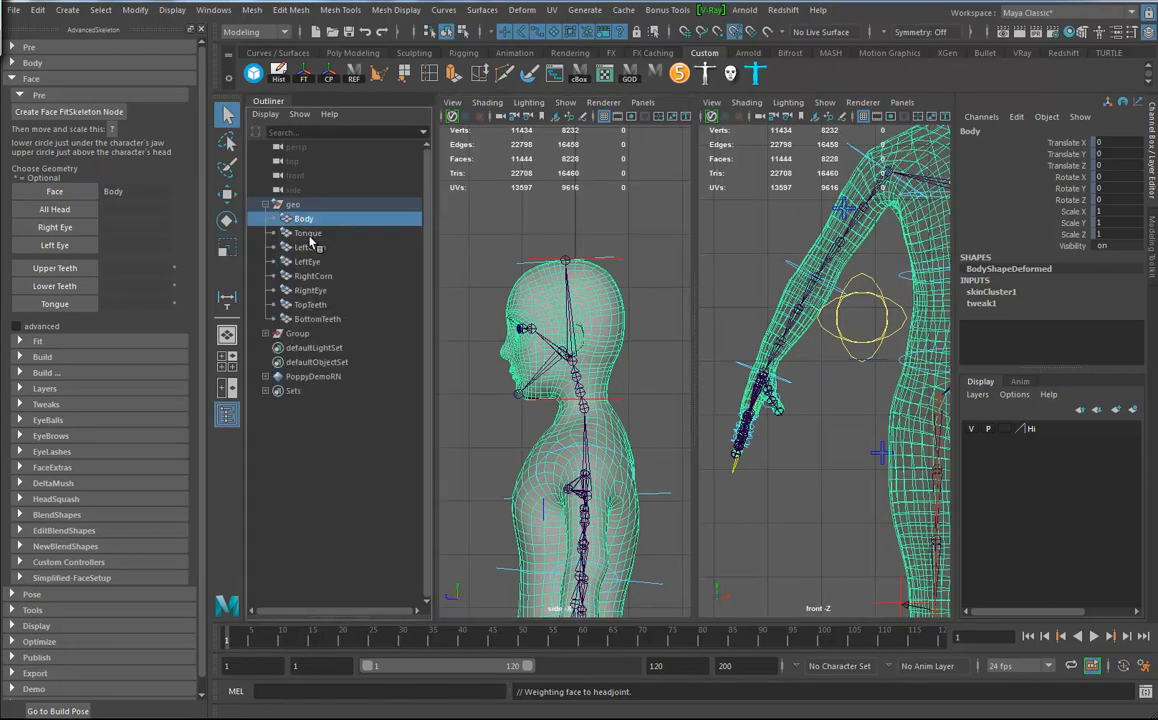
pyautogui.keyDown('ctrl'); pyautogui.click(307, 232); pyautogui.keyUp('ctrl')
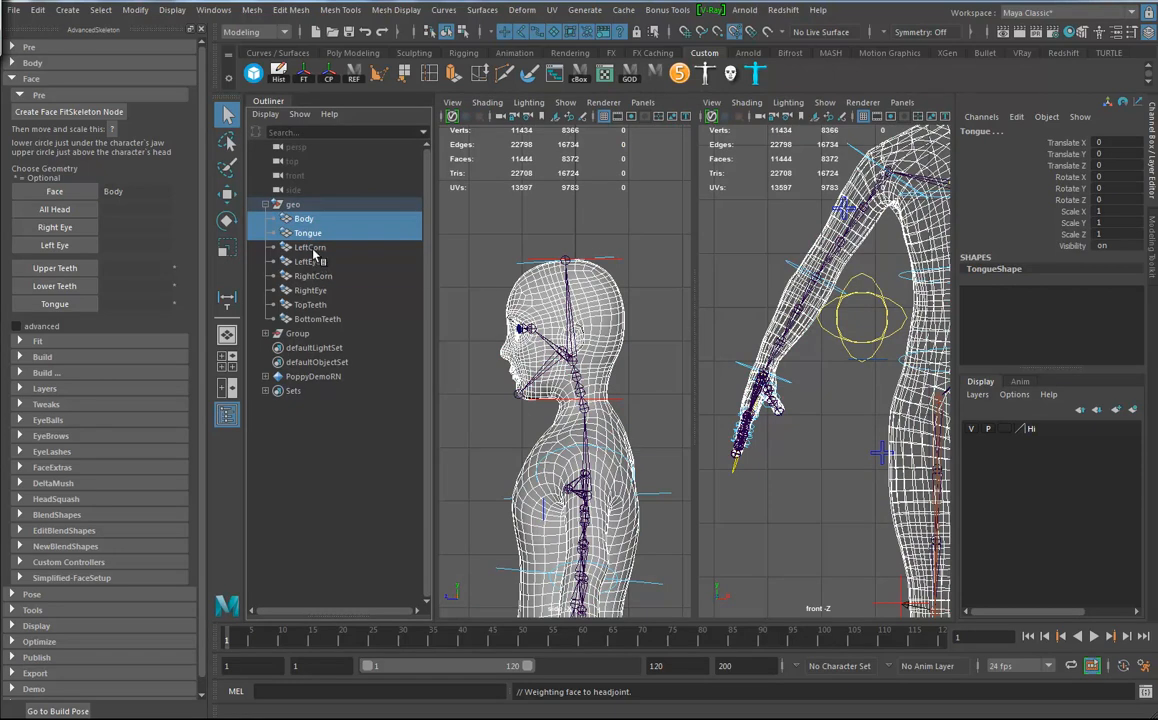
pyautogui.keyDown('ctrl'); pyautogui.click(310, 247); pyautogui.keyUp('ctrl')
pyautogui.keyDown('ctrl'); pyautogui.click(308, 261); pyautogui.keyUp('ctrl')
pyautogui.keyDown('ctrl'); pyautogui.click(312, 276); pyautogui.keyUp('ctrl')
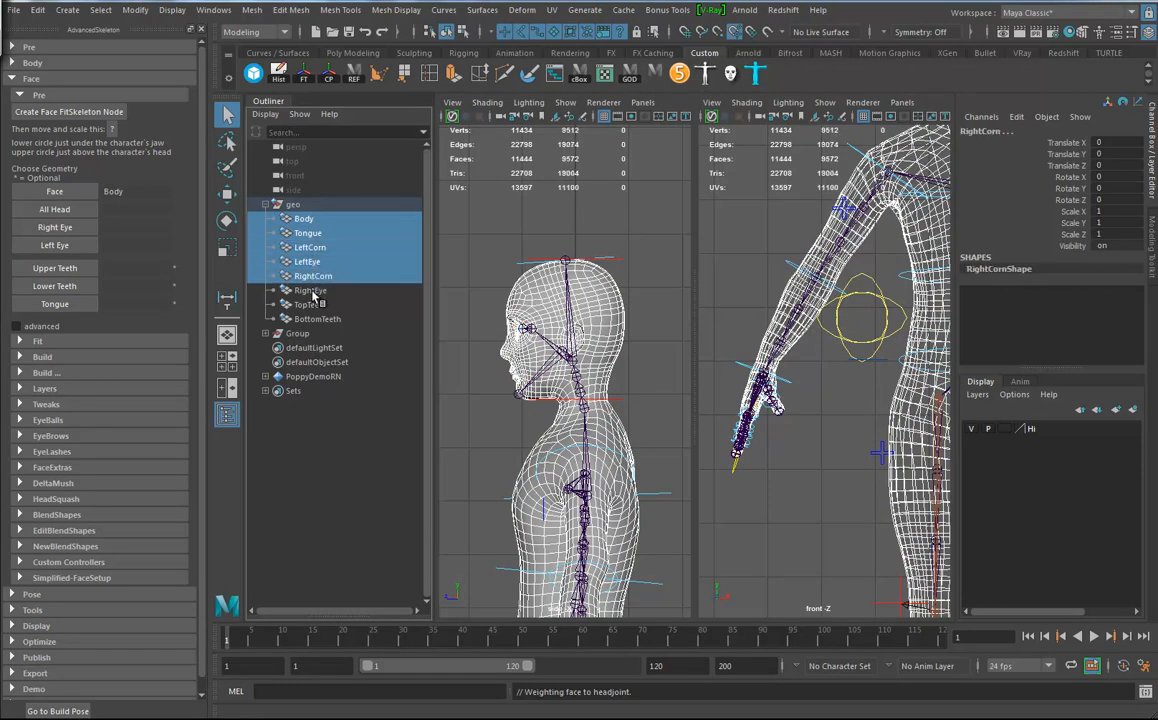
pyautogui.keyDown('ctrl'); pyautogui.click(310, 290); pyautogui.keyUp('ctrl')
pyautogui.keyDown('ctrl'); pyautogui.click(310, 304); pyautogui.keyUp('ctrl')
pyautogui.keyDown('ctrl'); pyautogui.click(317, 318); pyautogui.keyUp('ctrl')
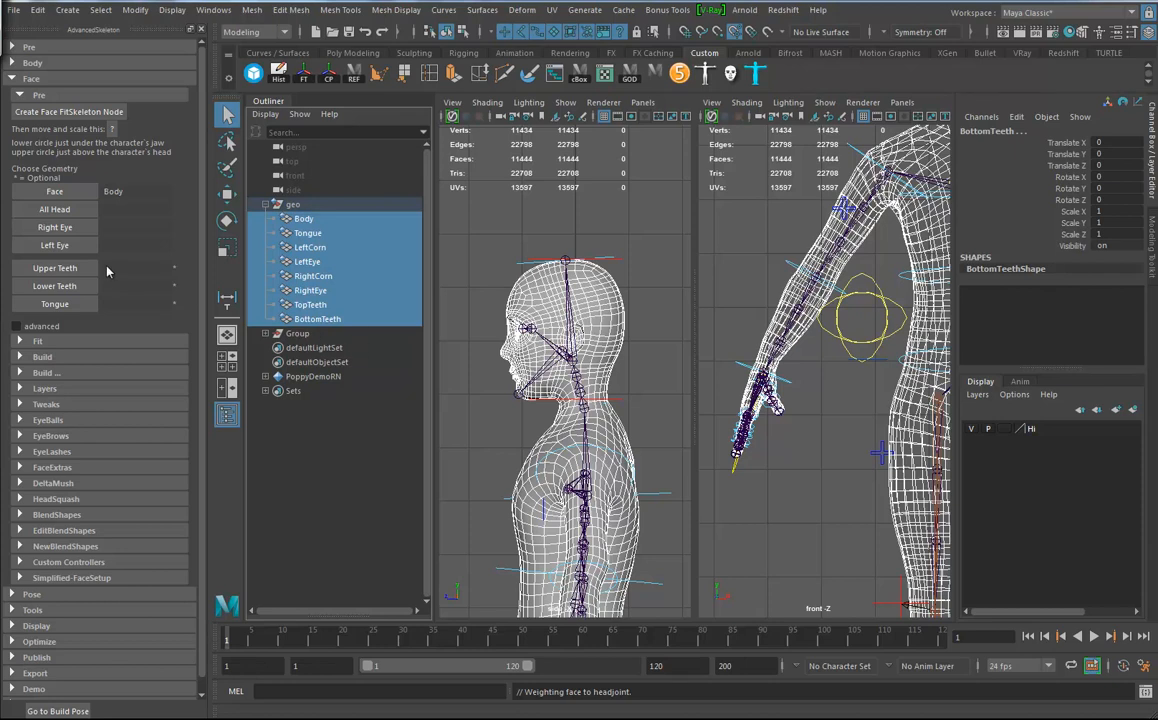
pyautogui.click(58, 210)
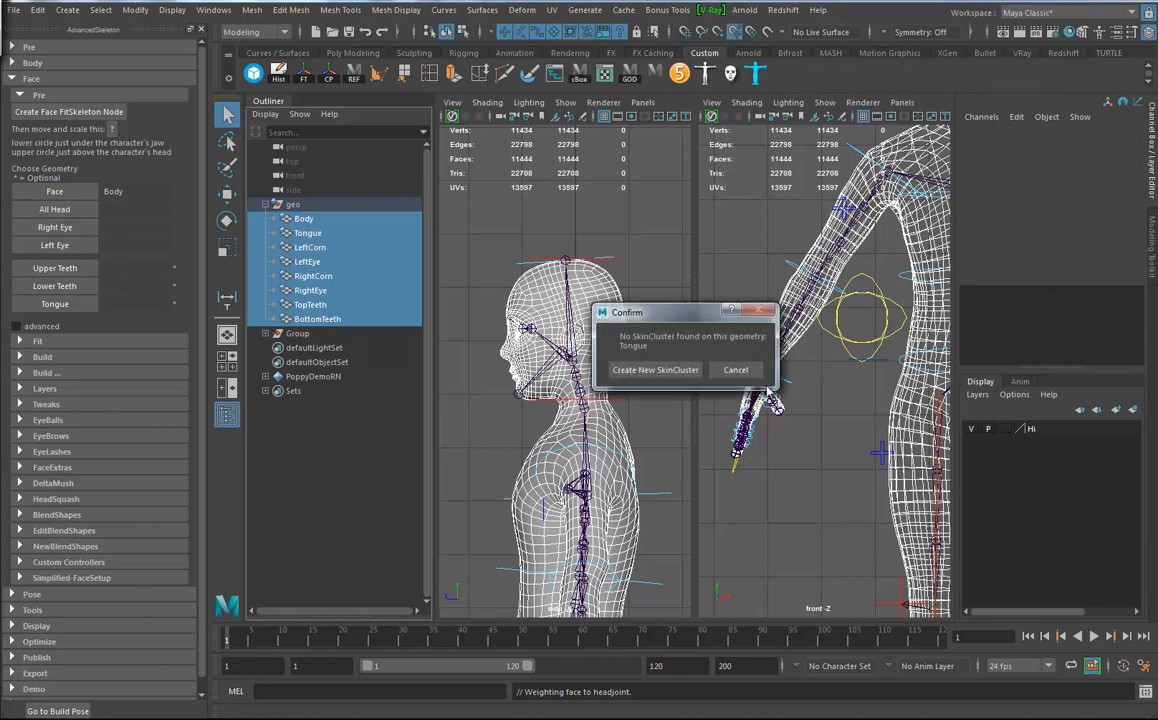
pyautogui.click(655, 370)
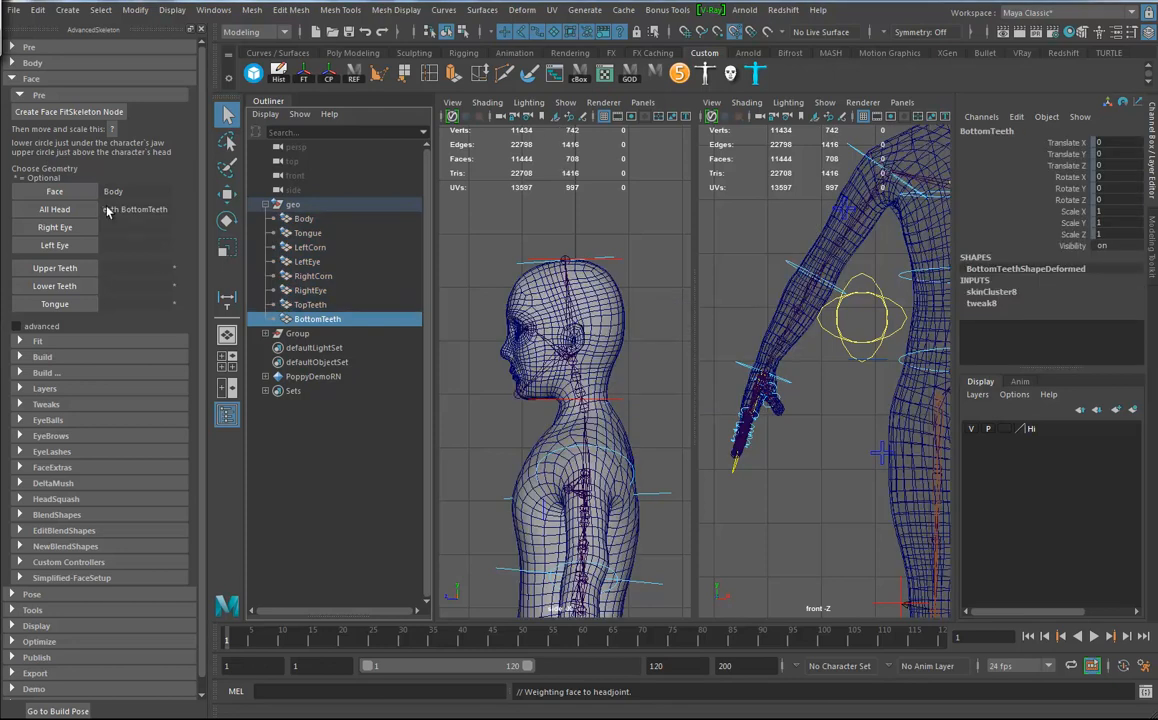
# Step: Assign the RightCorn and RightEye meshes as the Right Eye geometry
pyautogui.click(314, 276)
pyautogui.keyDown('ctrl'); pyautogui.click(320, 290); pyautogui.keyUp('ctrl')
pyautogui.keyDown('alt'); pyautogui.moveTo(784, 310); pyautogui.dragTo(702, 308, button='right'); pyautogui.keyUp('alt')
pyautogui.keyDown('alt'); pyautogui.moveTo(840, 288); pyautogui.dragTo(741, 369, button='middle'); pyautogui.keyUp('alt')
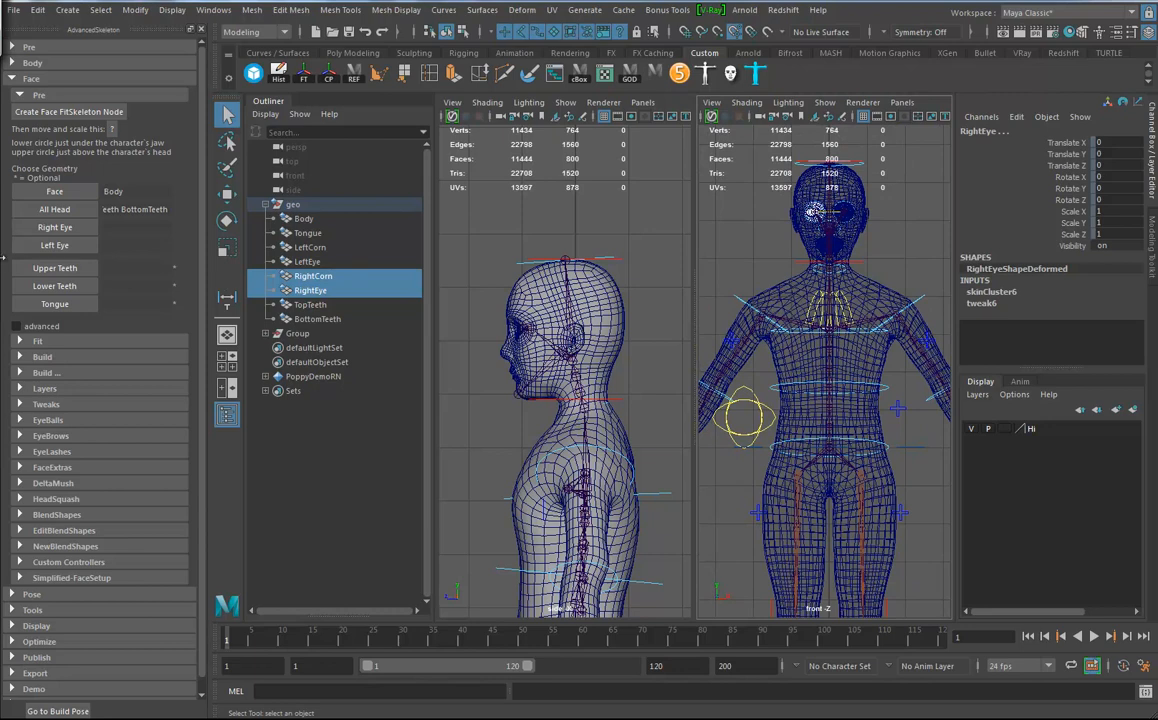
pyautogui.click(55, 227)
# Step: Assign the LeftCorn and LeftEye meshes as the Left Eye geometry
pyautogui.click(310, 247)
pyautogui.keyDown('ctrl'); pyautogui.click(307, 261); pyautogui.keyUp('ctrl')
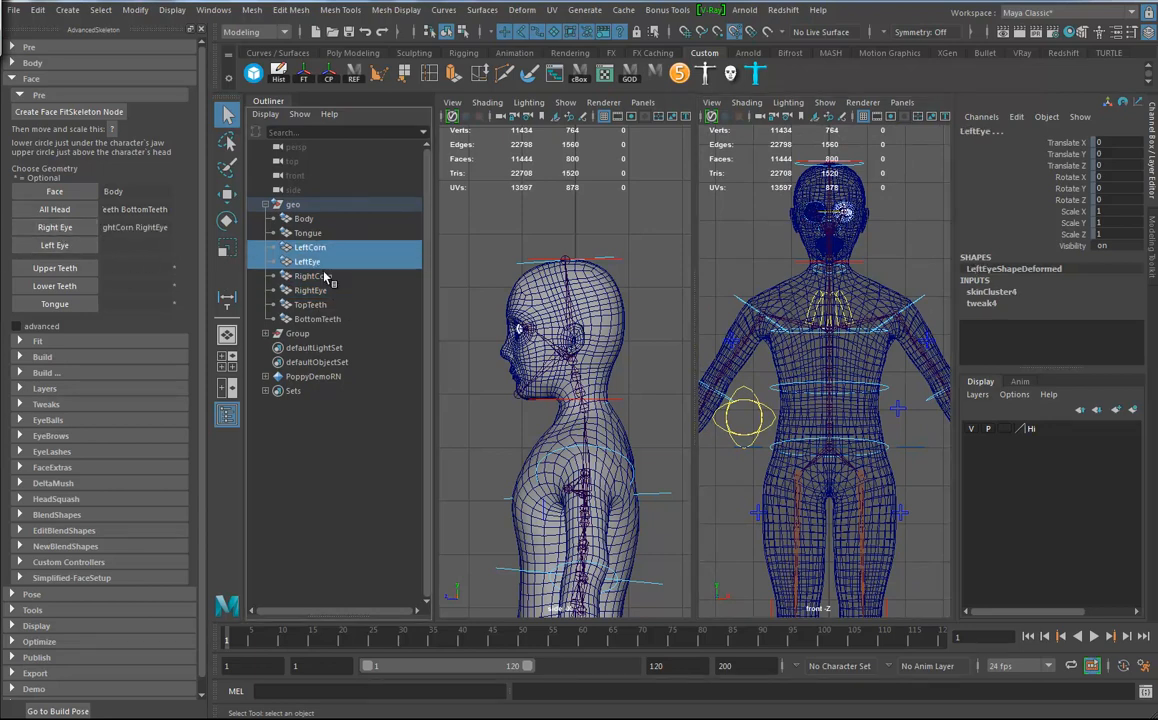
pyautogui.click(64, 250)
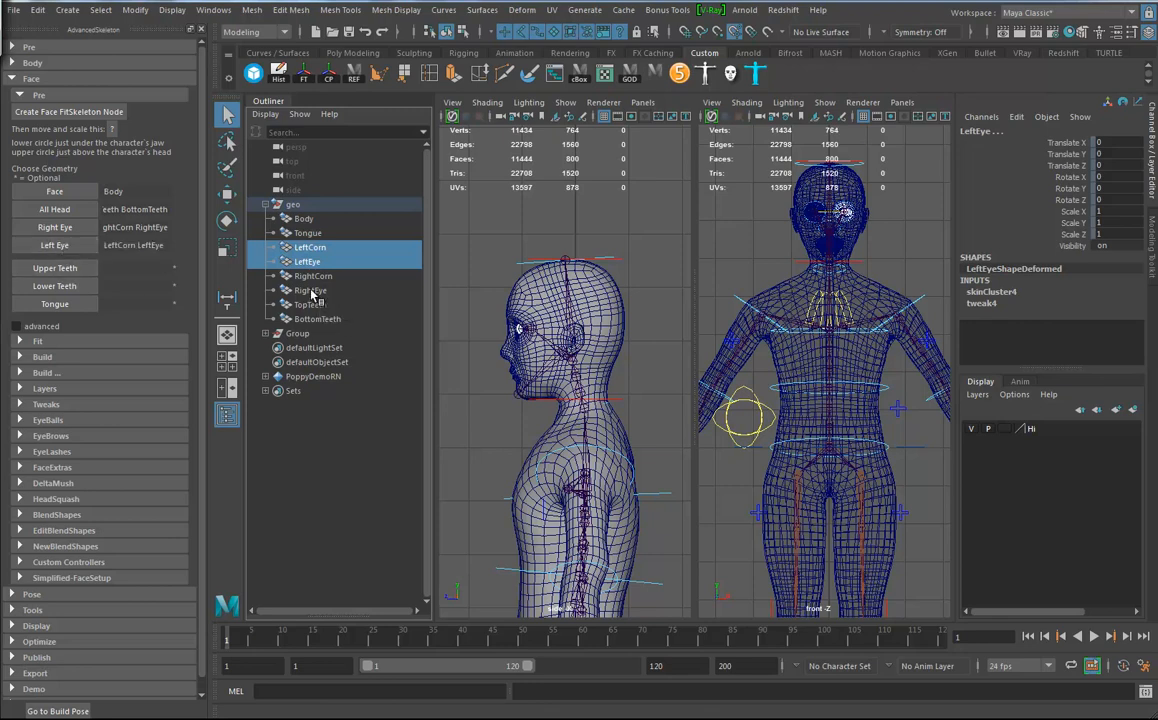
# Step: Assign the TopTeeth mesh as the Upper Teeth geometry
pyautogui.click(311, 305)
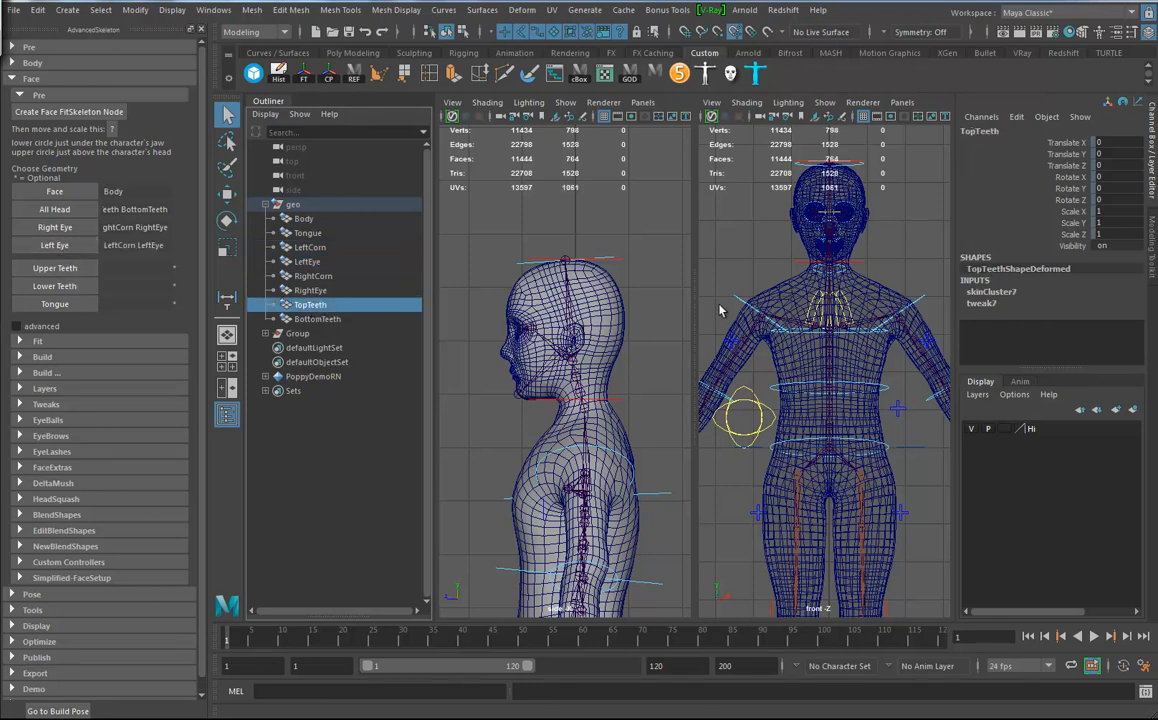
pyautogui.scroll(6, 871, 286)
pyautogui.keyDown('alt'); pyautogui.moveTo(861, 239); pyautogui.dragTo(825, 424, button='middle'); pyautogui.keyUp('alt')
pyautogui.click(55, 268)
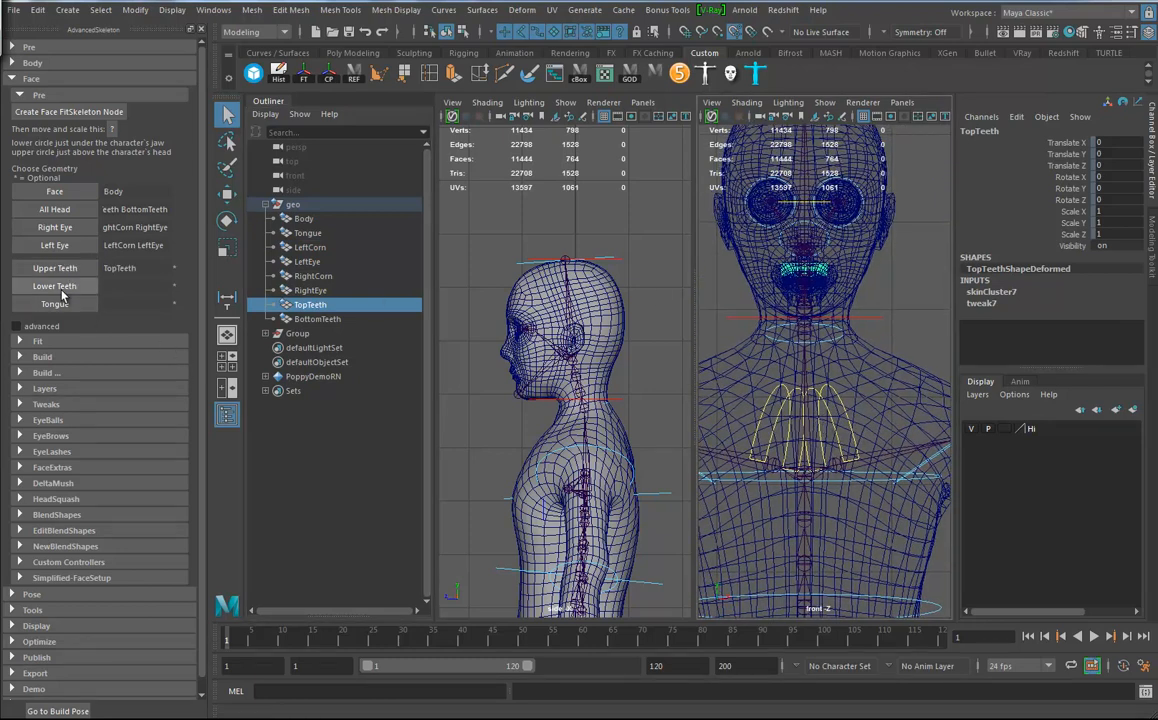
# Step: Assign the BottomTeeth mesh as the Lower Teeth geometry and the Tongue mesh as the Tongue geometry
pyautogui.click(316, 319)
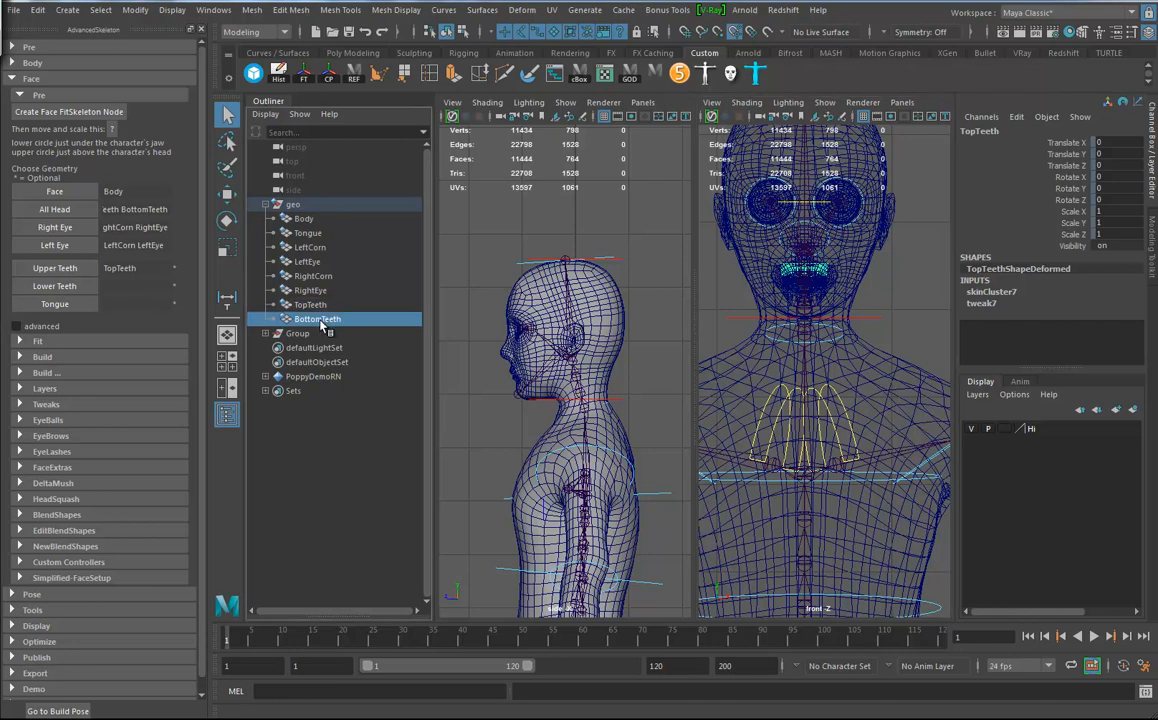
pyautogui.click(64, 288)
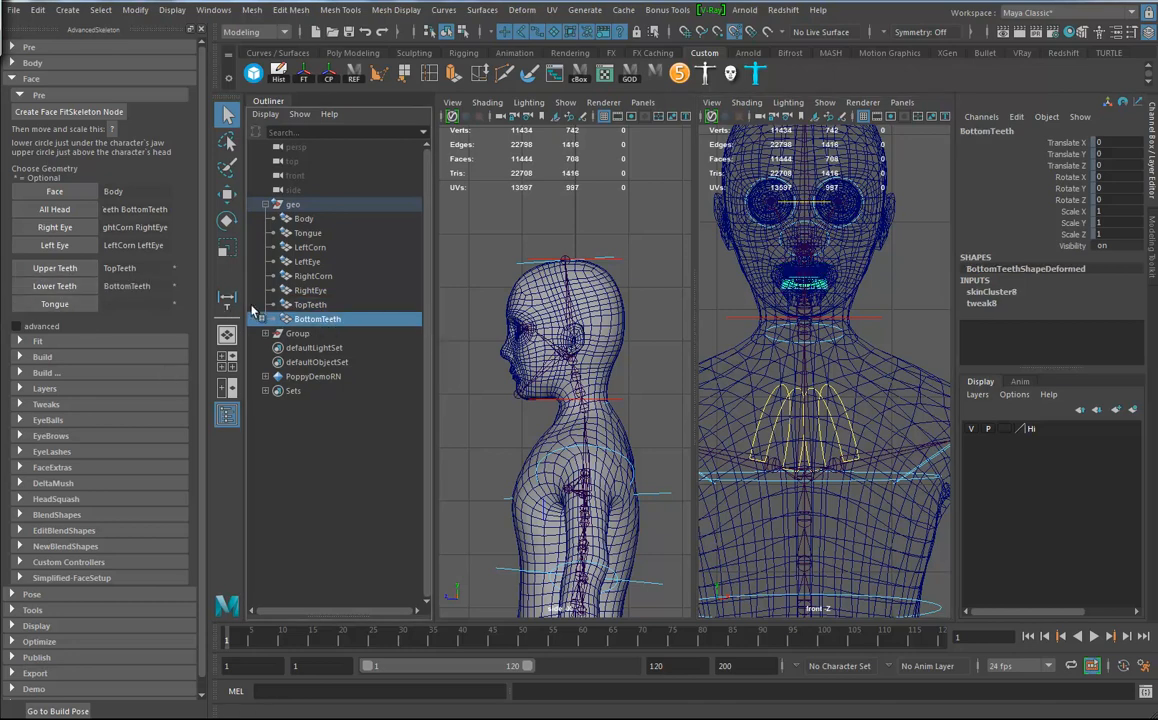
pyautogui.click(306, 233)
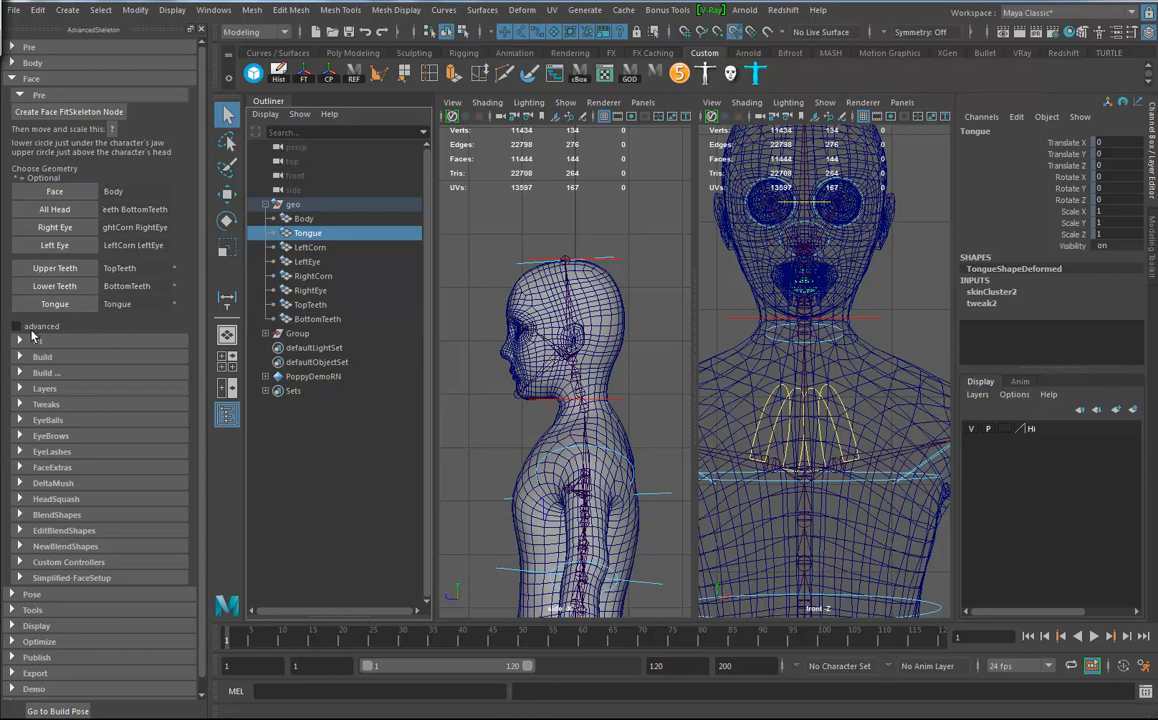
# Step: Switch from the face preparation settings to the face Fit settings and show the head shaded in perspective, close to its right eye
pyautogui.click(19, 96)
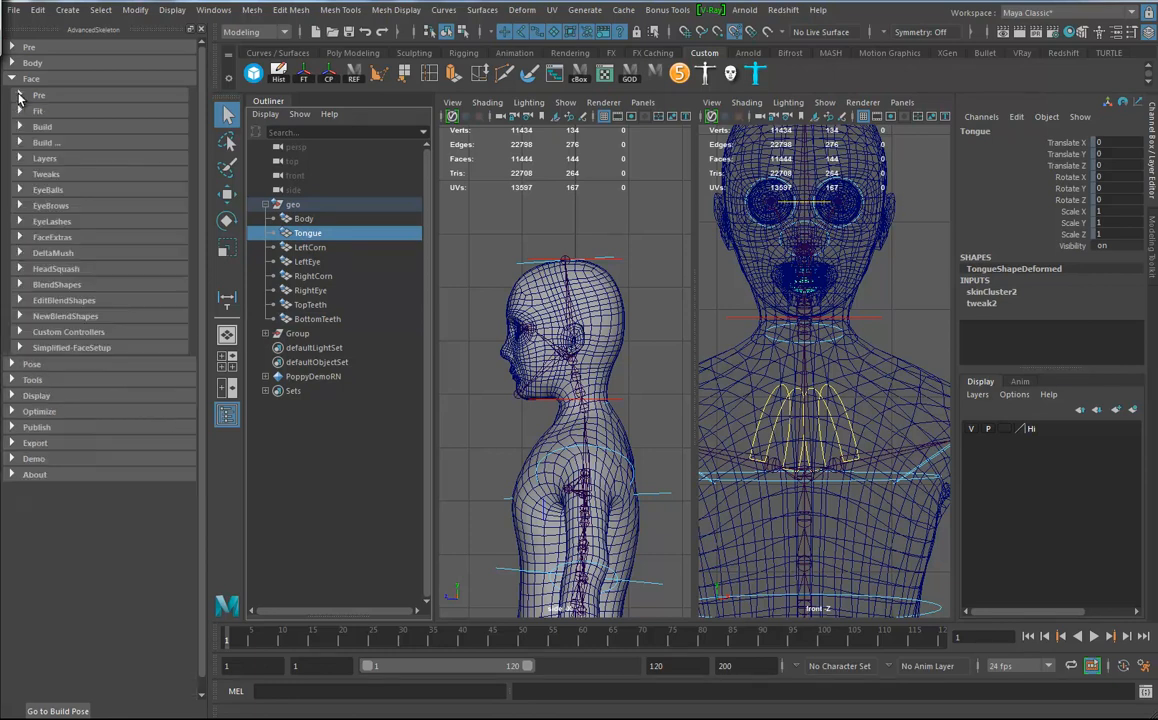
pyautogui.click(38, 112)
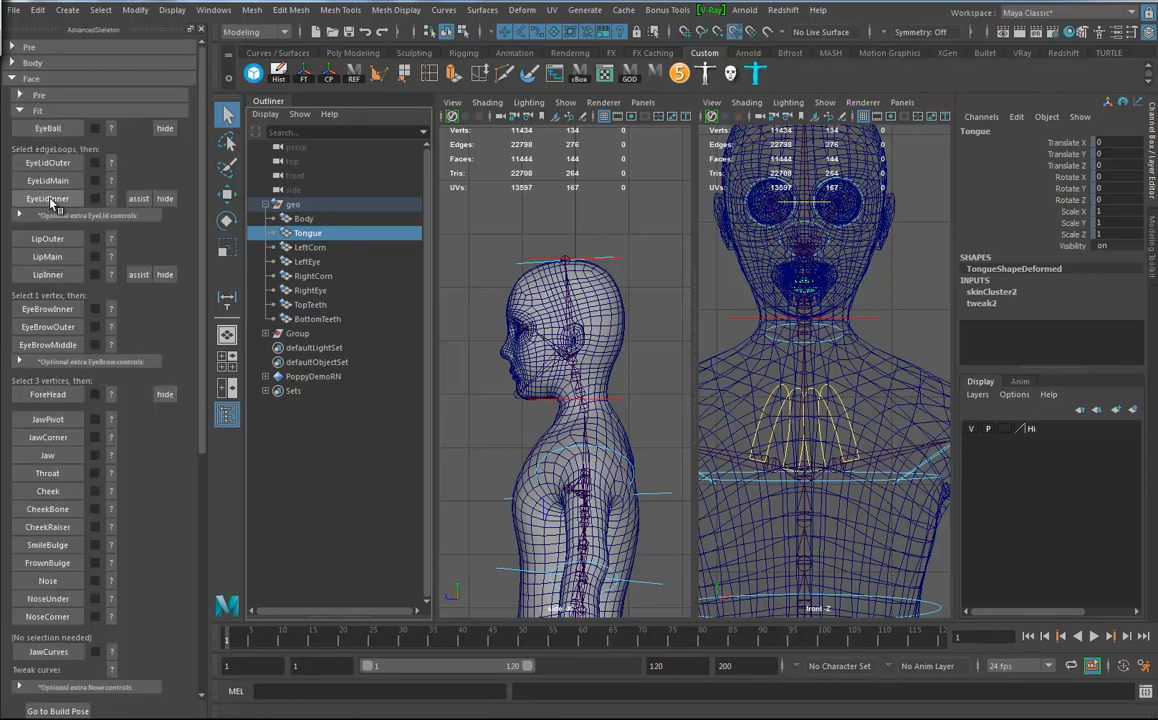
pyautogui.press('space')
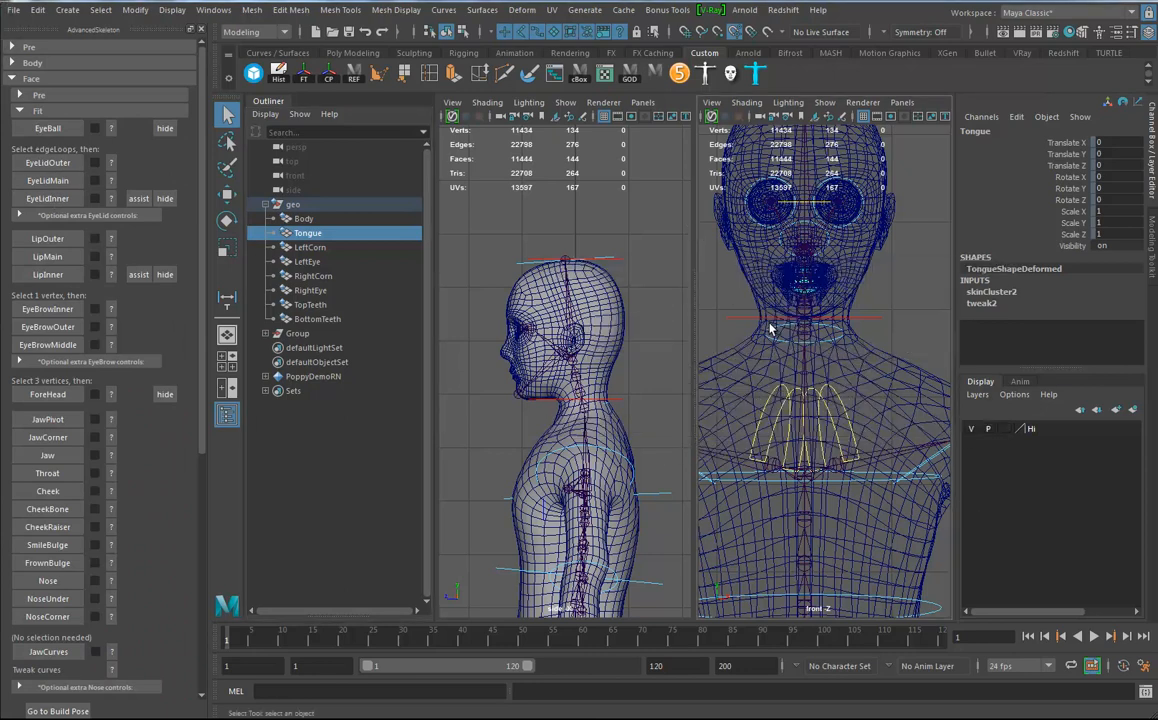
pyautogui.keyDown('alt'); pyautogui.moveTo(731, 280); pyautogui.dragTo(406, 272, button='right'); pyautogui.keyUp('alt')
pyautogui.keyDown('alt'); pyautogui.moveTo(514, 241); pyautogui.dragTo(524, 522, button='middle'); pyautogui.keyUp('alt')
pyautogui.press('space')
pyautogui.moveTo(565, 403); pyautogui.dragTo(644, 398)
pyautogui.keyDown('alt'); pyautogui.moveTo(644, 398); pyautogui.dragTo(771, 404, button='right'); pyautogui.keyUp('alt')
pyautogui.keyDown('alt'); pyautogui.moveTo(771, 404); pyautogui.dragTo(574, 517, button='middle'); pyautogui.keyUp('alt')
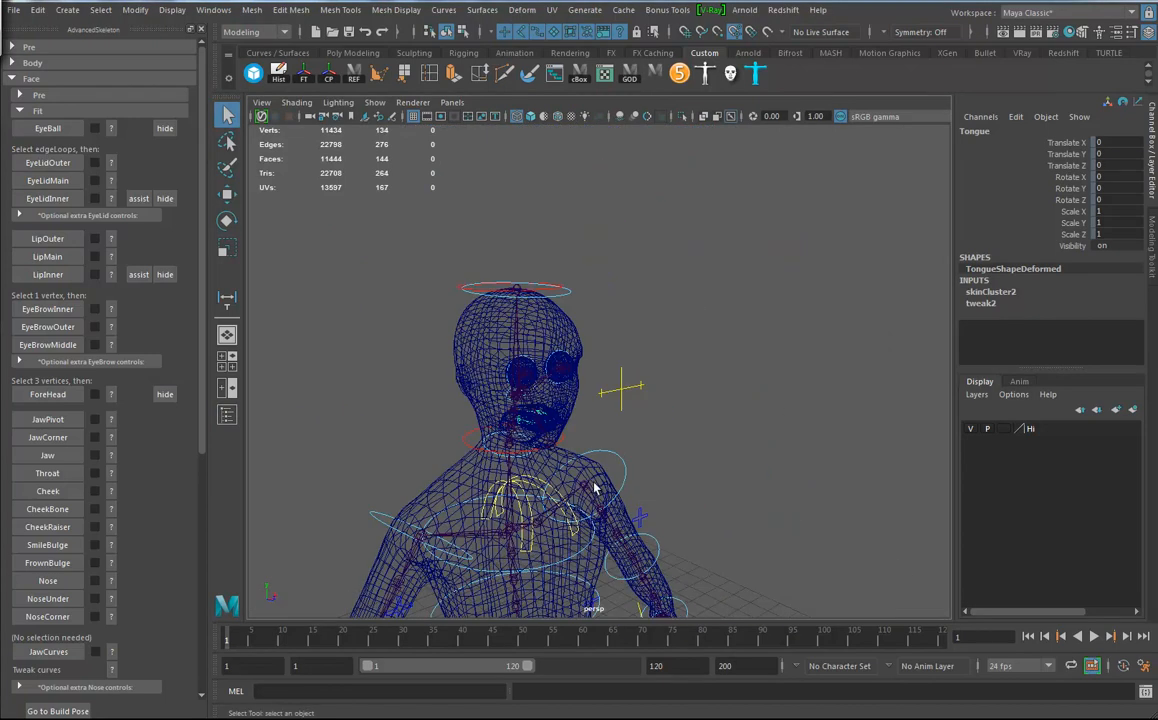
pyautogui.press('5')
pyautogui.keyDown('alt'); pyautogui.moveTo(612, 494); pyautogui.dragTo(578, 469); pyautogui.keyUp('alt')
pyautogui.keyDown('alt'); pyautogui.moveTo(578, 469); pyautogui.dragTo(1050, 515, button='right'); pyautogui.keyUp('alt')
pyautogui.keyDown('alt'); pyautogui.moveTo(633, 486); pyautogui.dragTo(650, 466, button='middle'); pyautogui.keyUp('alt')
pyautogui.keyDown('alt'); pyautogui.moveTo(650, 466); pyautogui.dragTo(673, 387); pyautogui.keyUp('alt')
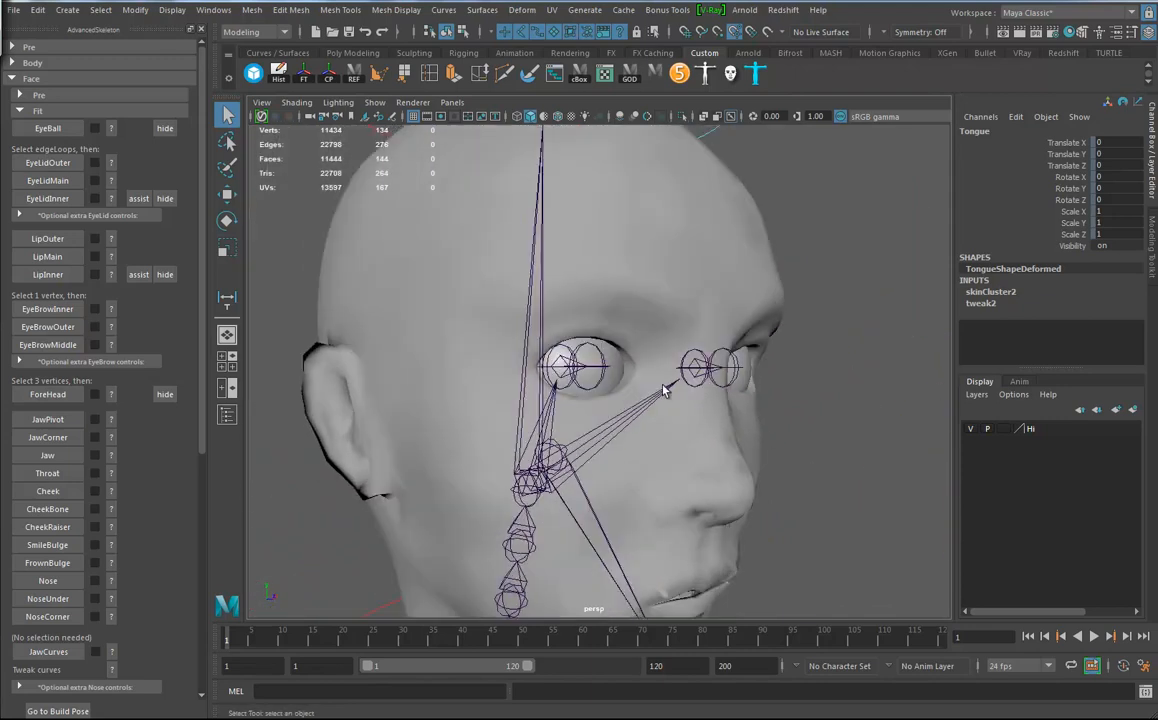
# Step: Consult the EyeBall placement reference image and create the fit eyeball from RightCorn and RightEye, replacing the eyes from the body setup
pyautogui.click(617, 368)
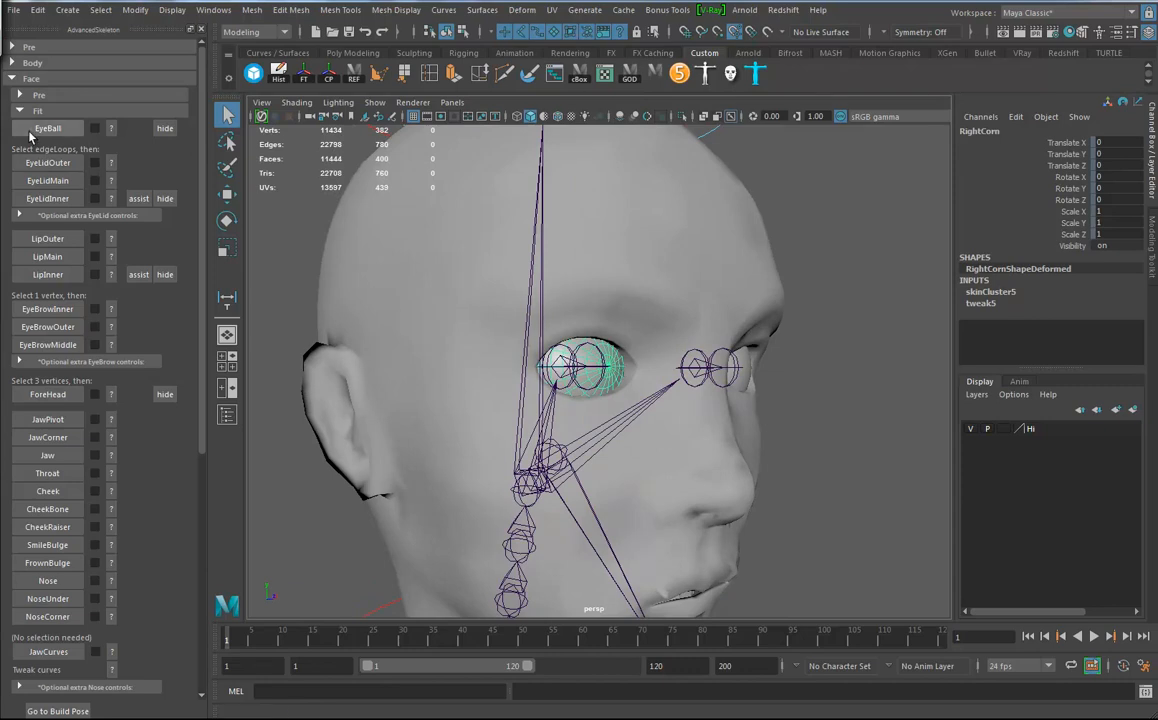
pyautogui.click(112, 128)
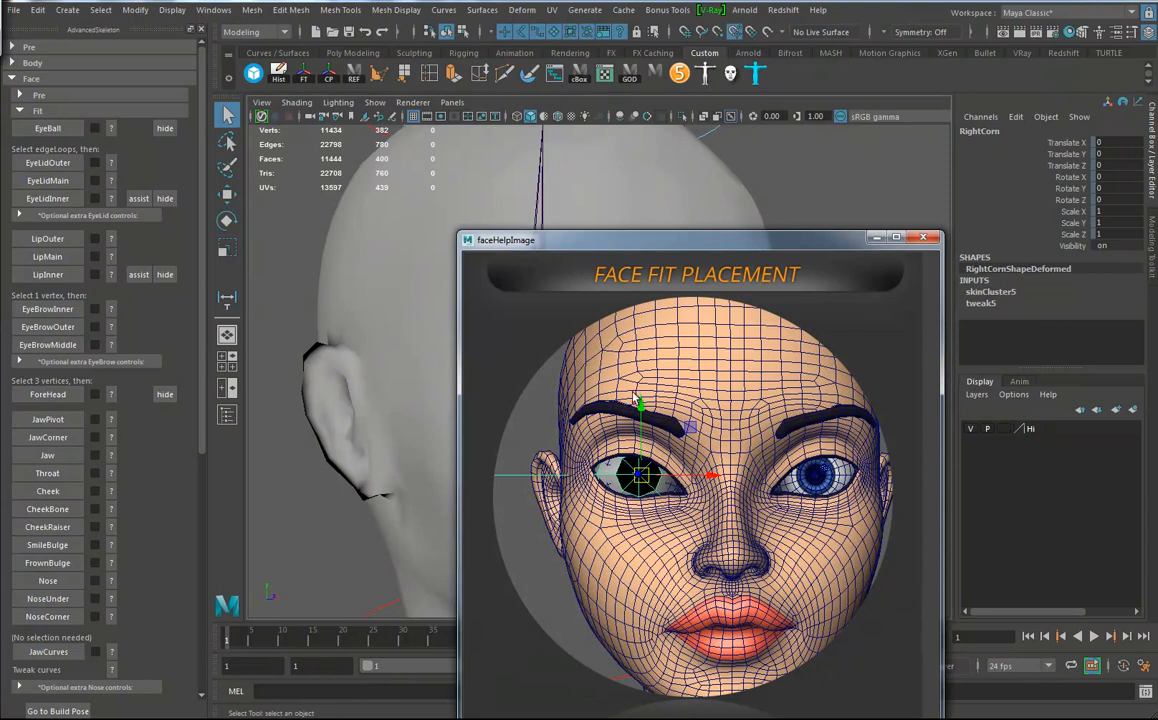
pyautogui.moveTo(786, 244); pyautogui.dragTo(803, 106)
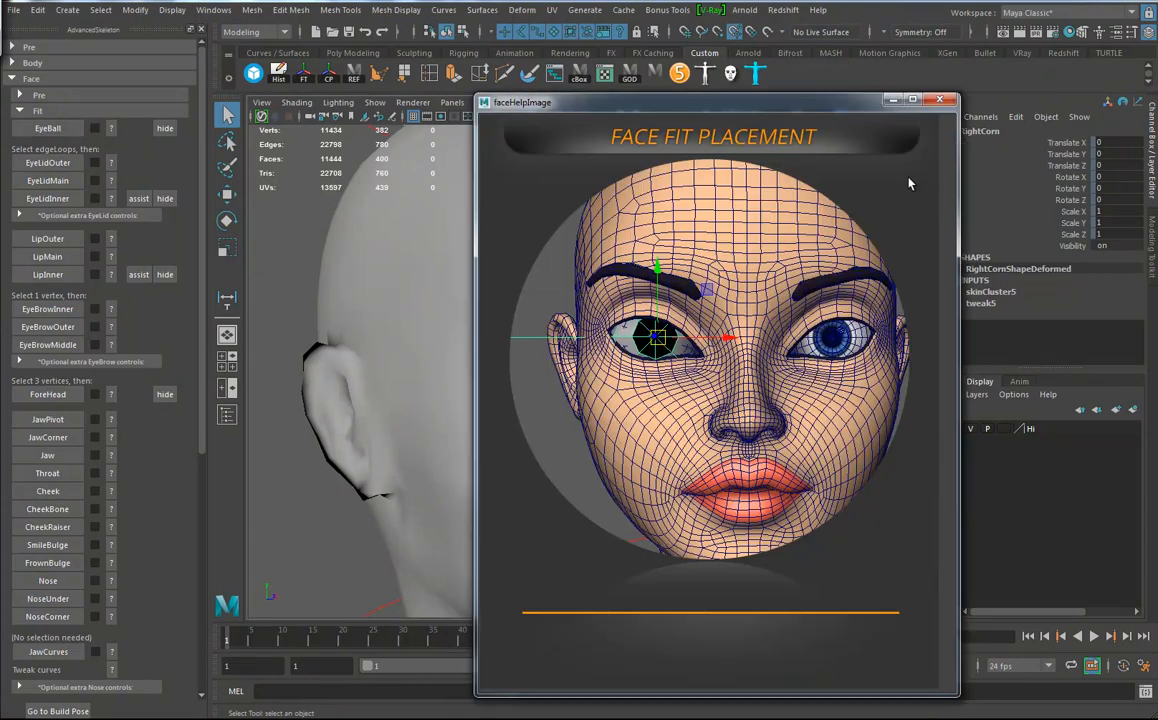
pyautogui.click(938, 100)
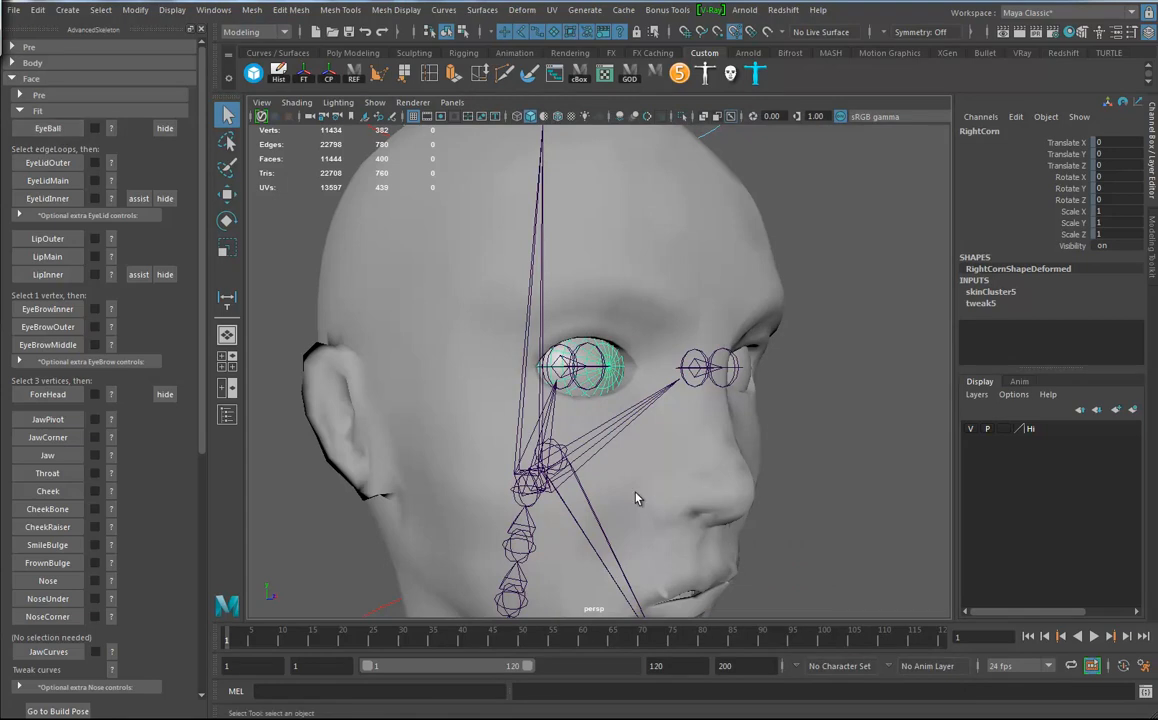
pyautogui.scroll(3, 703, 478)
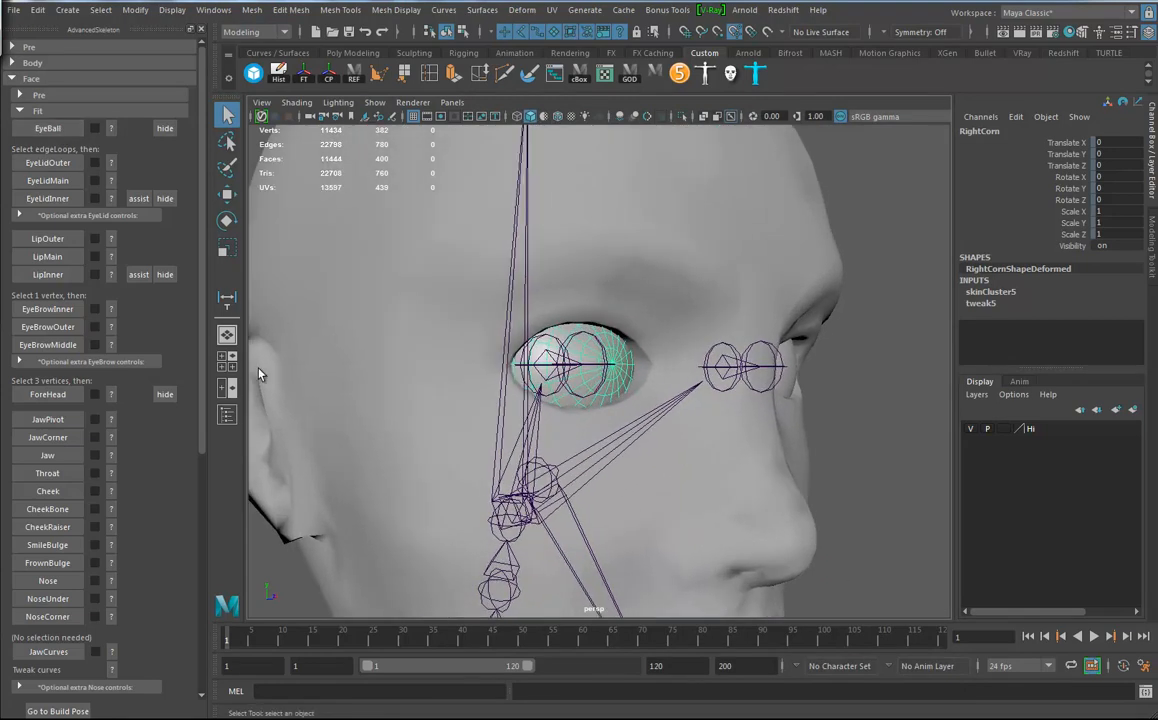
pyautogui.click(227, 414)
pyautogui.keyDown('ctrl'); pyautogui.click(300, 290); pyautogui.keyUp('ctrl')
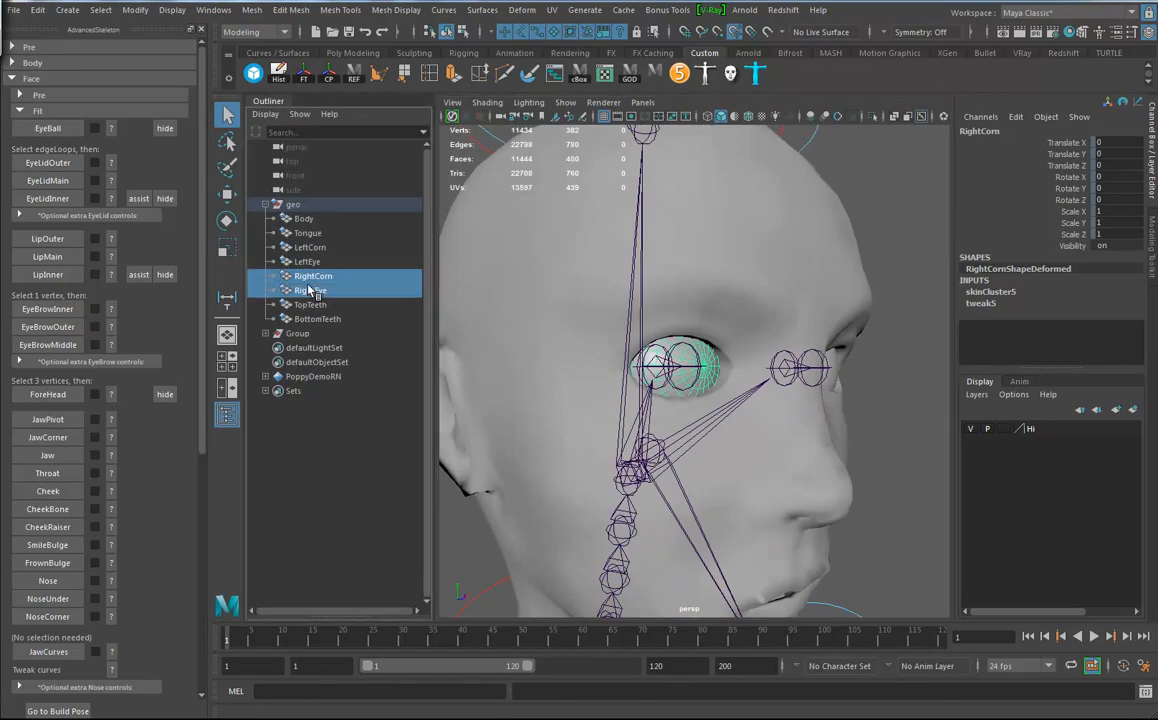
pyautogui.click(45, 131)
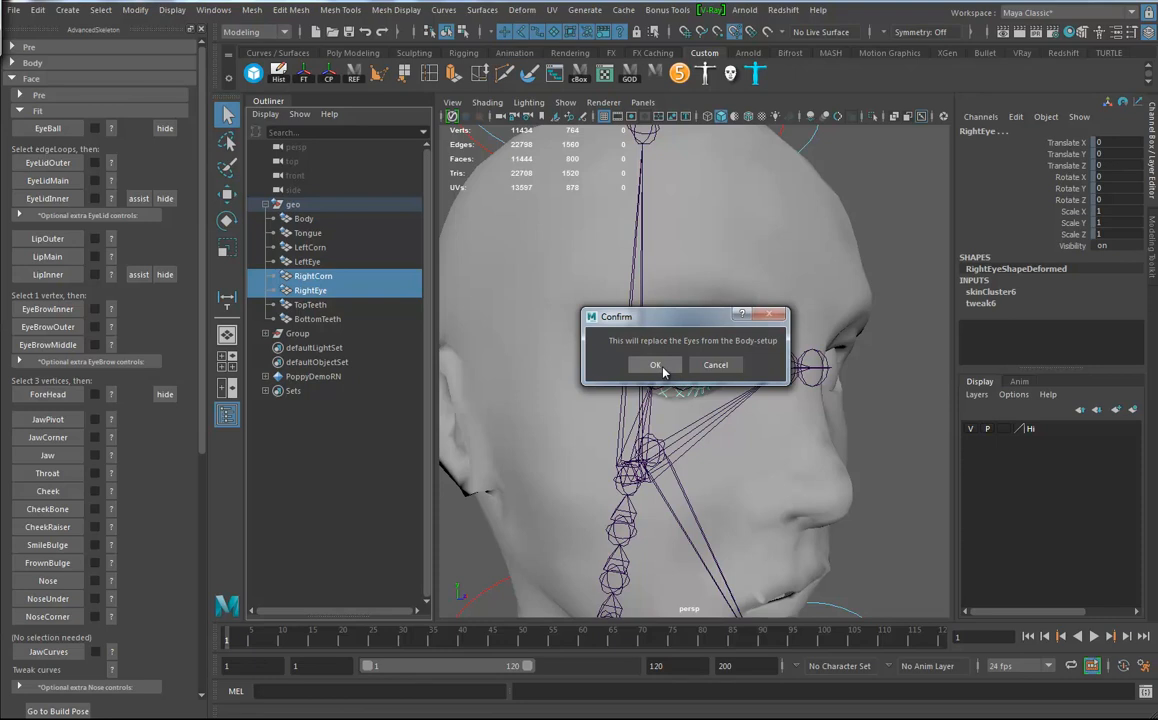
pyautogui.click(655, 366)
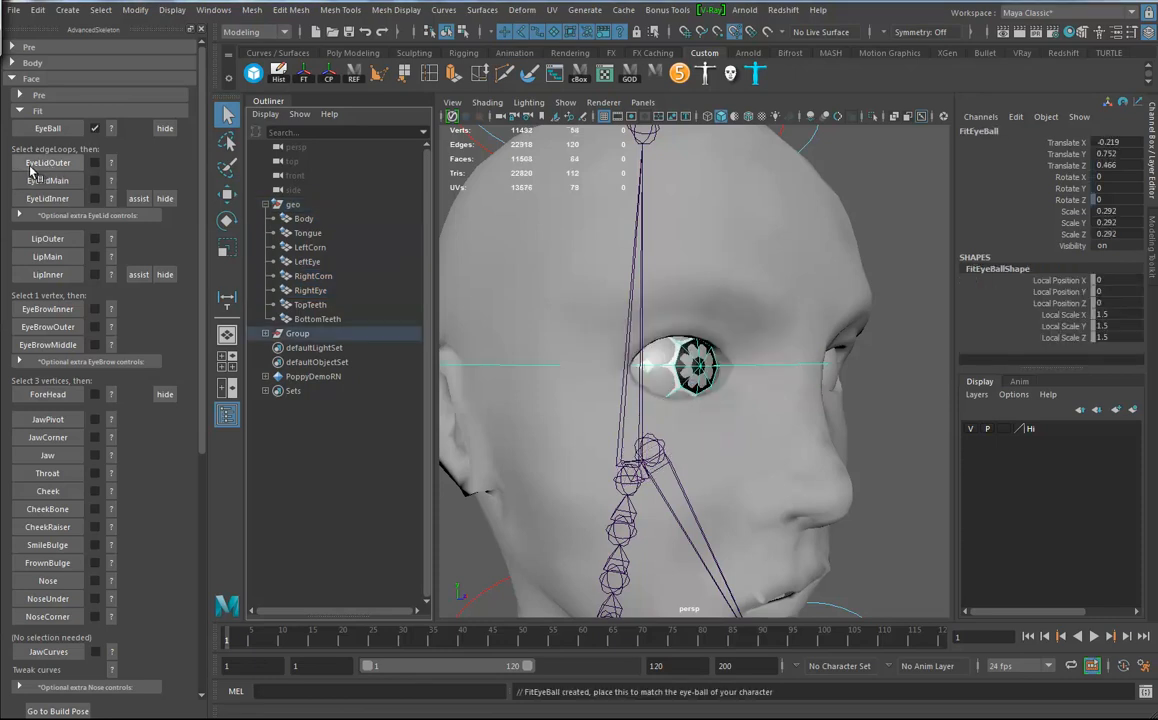
# Step: Create the EyeLidOuter fit from the Body mesh's wide edge loop around the right eye socket
pyautogui.click(715, 288)
pyautogui.keyDown('alt'); pyautogui.moveTo(715, 288); pyautogui.dragTo(830, 372); pyautogui.keyUp('alt')
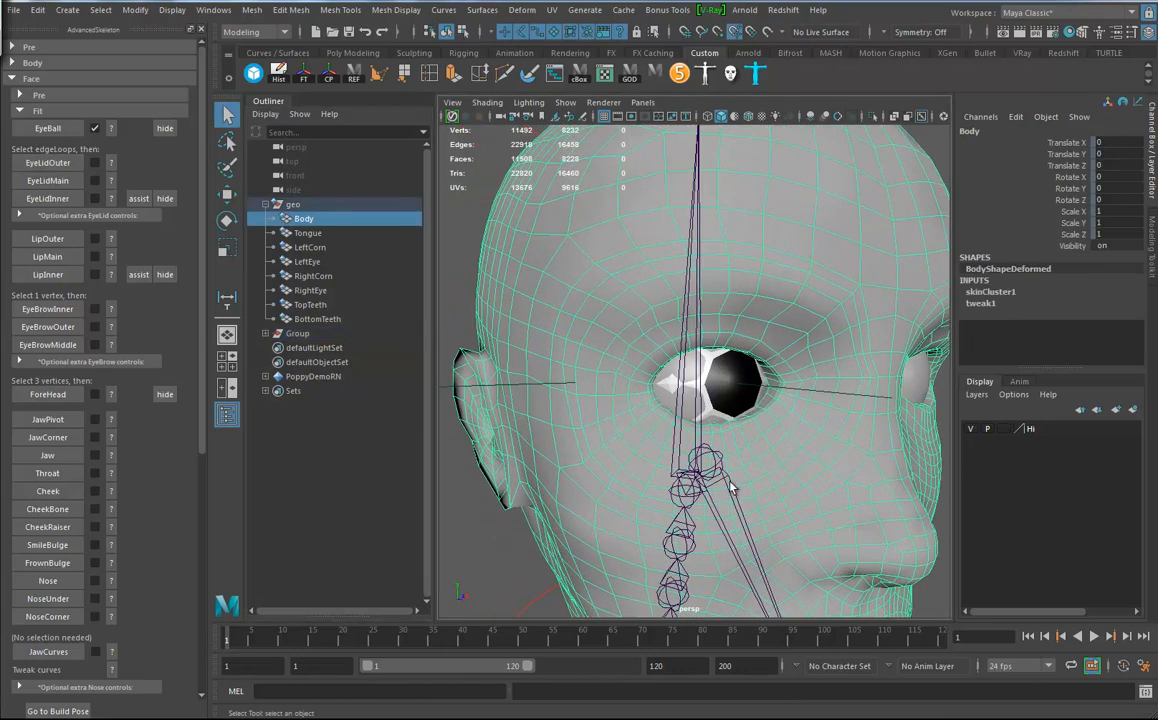
pyautogui.moveTo(765, 318); pyautogui.dragTo(764, 274, button='right')
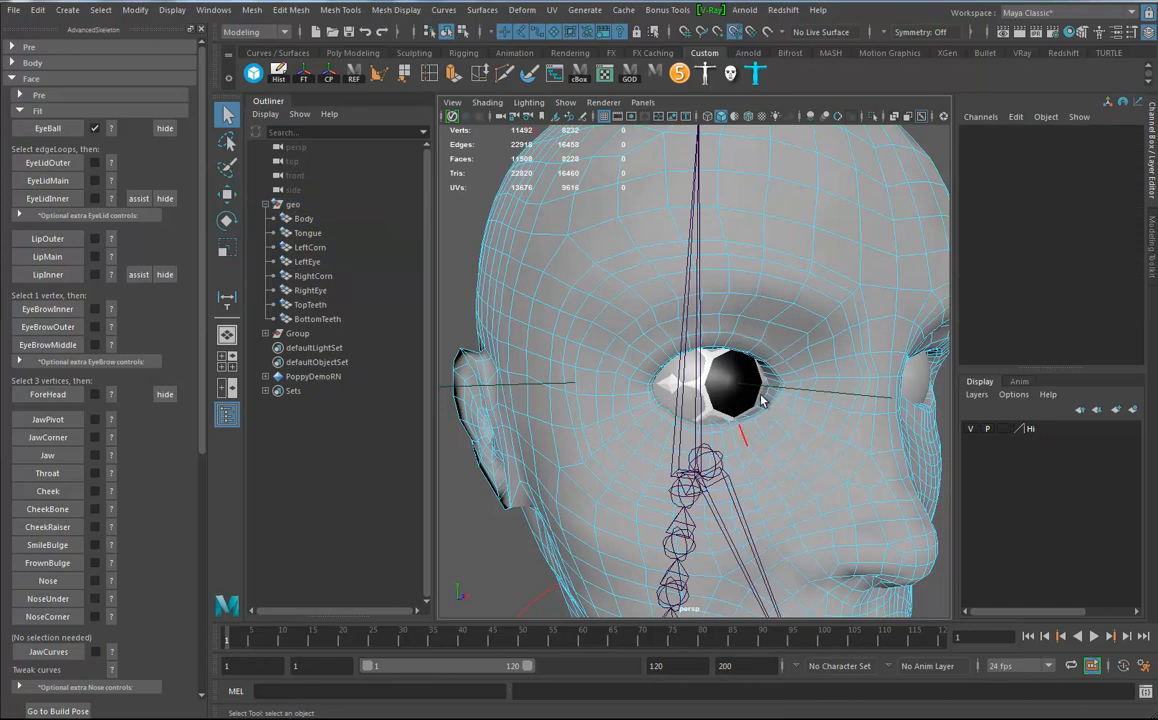
pyautogui.click(756, 326)
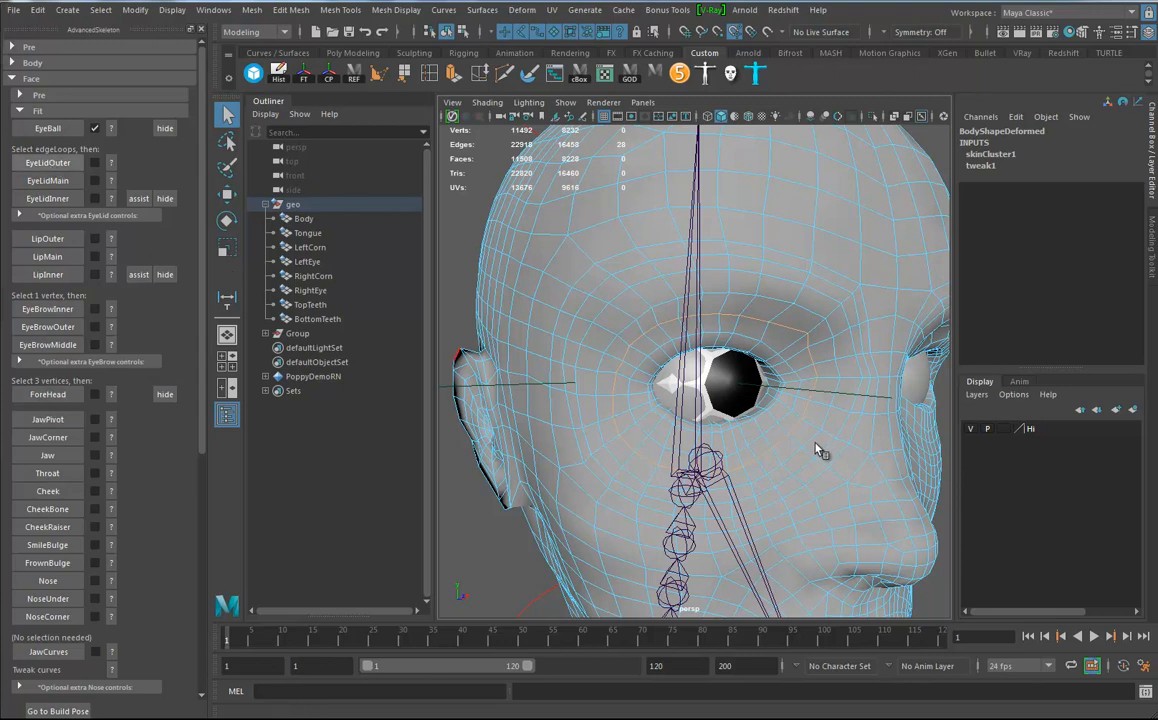
pyautogui.scroll(3, 780, 470)
# Step: Create the EyeLidMain fit from the edge loop along the rim of the right eyelids
pyautogui.click(814, 259)
pyautogui.moveTo(828, 263); pyautogui.dragTo(805, 218, button='right')
pyautogui.scroll(3, 840, 388)
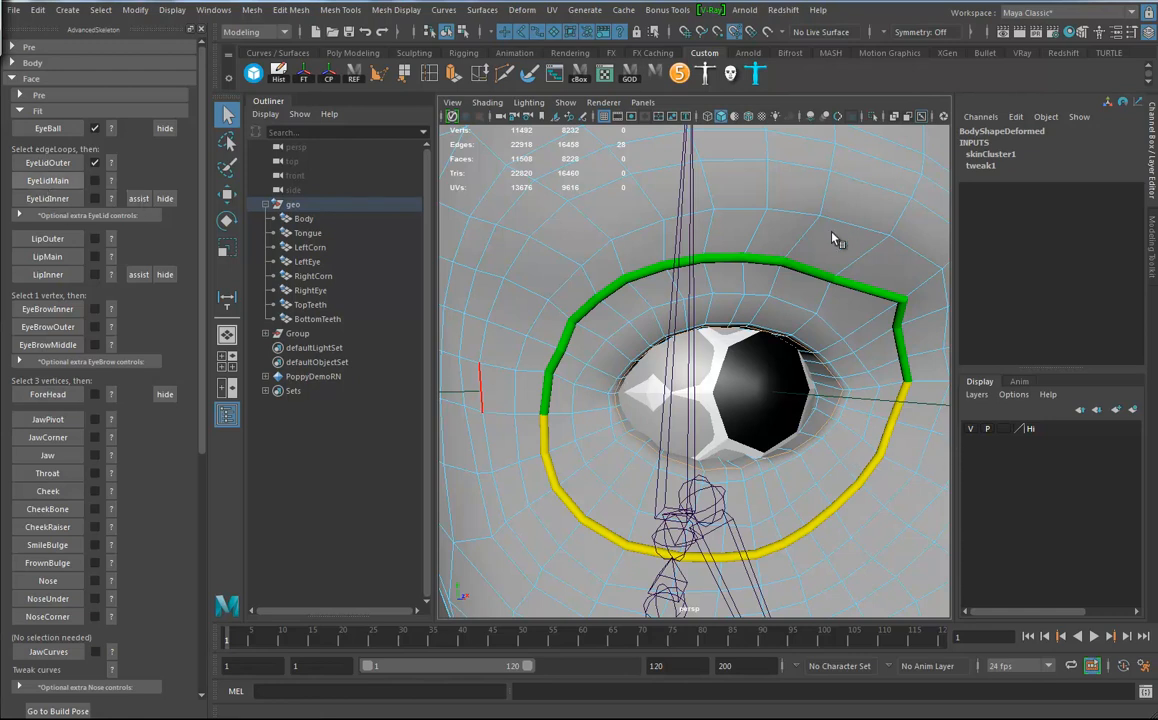
# Step: Create the EyeLidInner fit from the edge loop just inside the right eyelid rim
pyautogui.moveTo(840, 218); pyautogui.dragTo(832, 176, button='right')
pyautogui.click(827, 200)
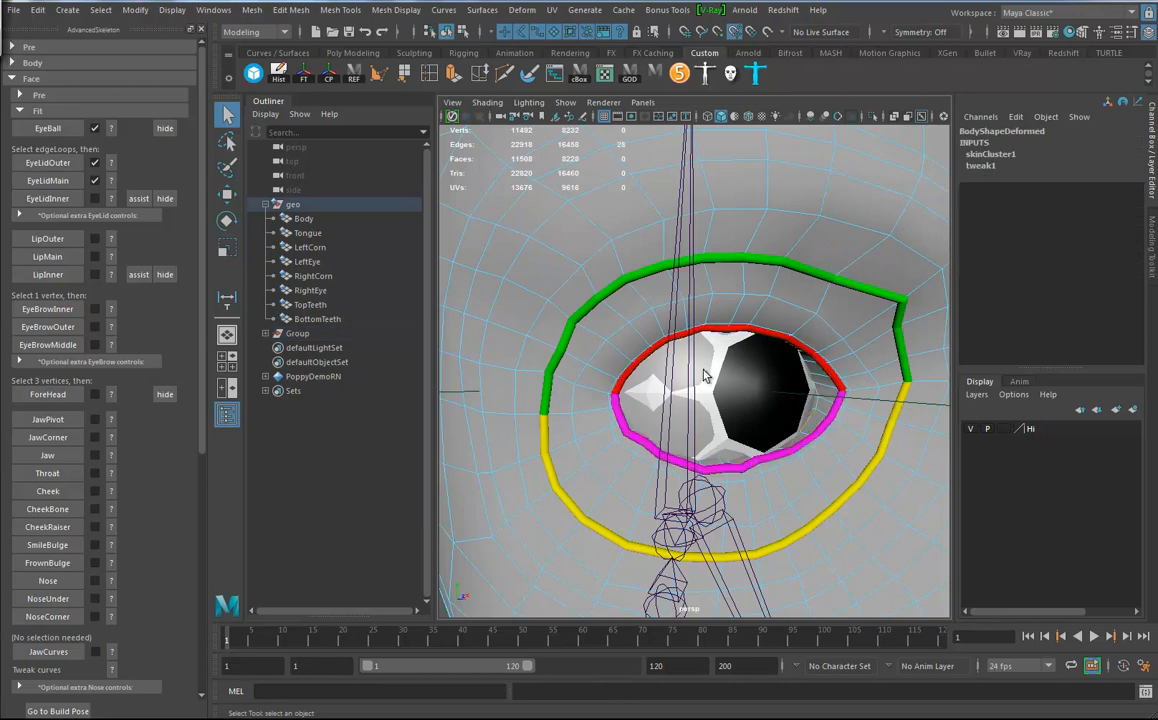
pyautogui.click(47, 180)
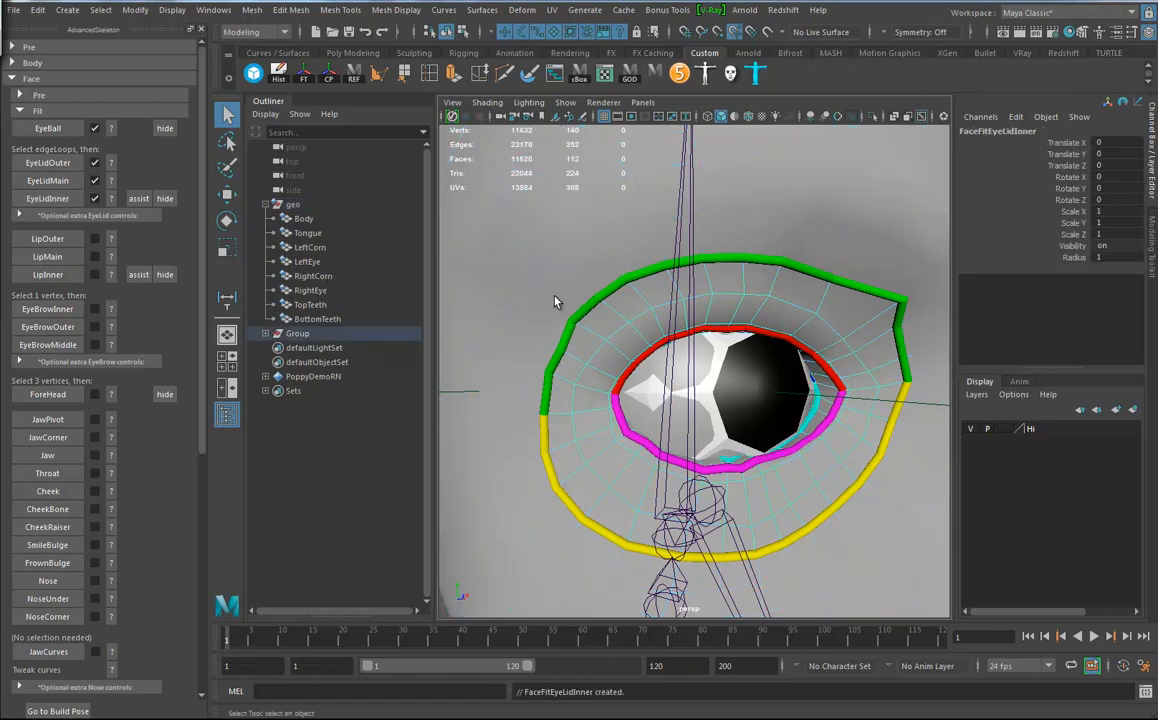
# Step: Create the LipOuter fit from the Body mesh's edge loop around the outer border of the lips
pyautogui.click(545, 245)
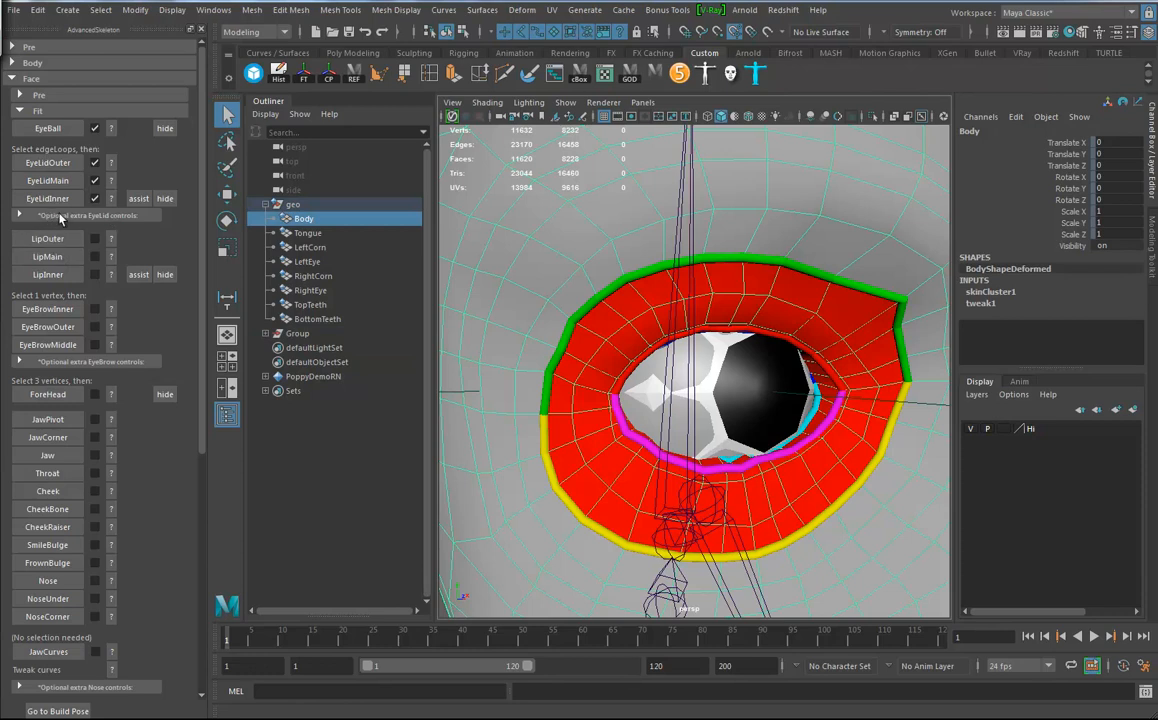
pyautogui.scroll(-8, 618, 367)
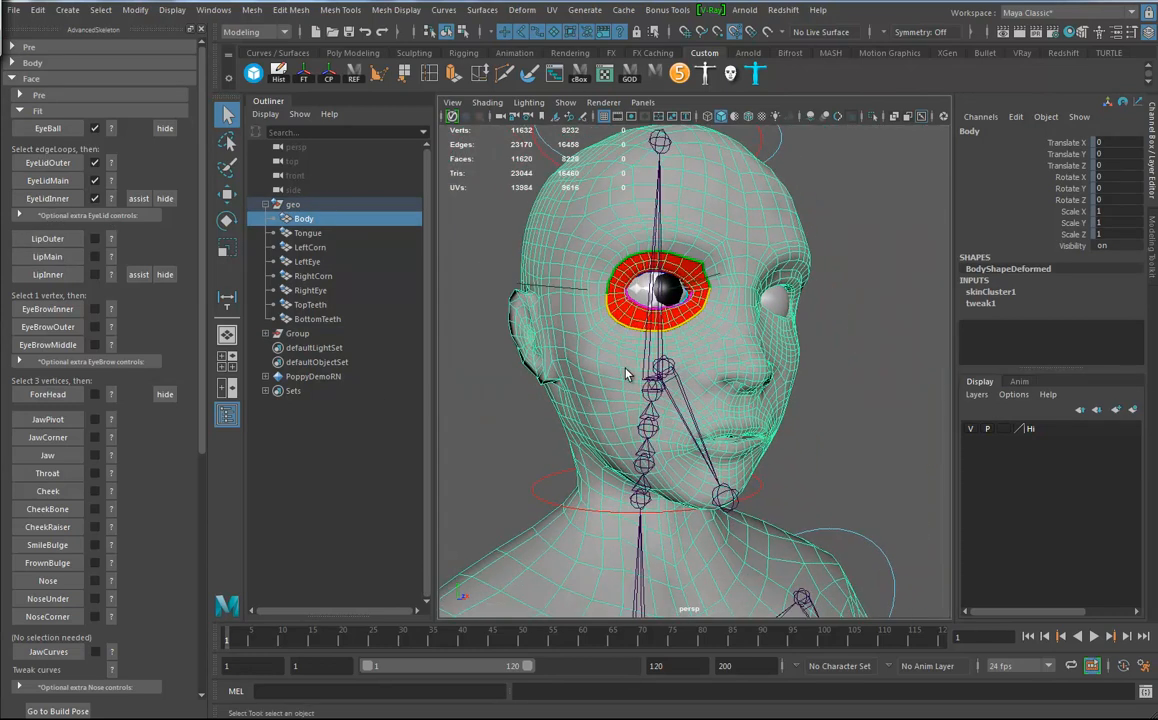
pyautogui.scroll(5, 618, 367)
pyautogui.keyDown('alt'); pyautogui.moveTo(640, 370); pyautogui.dragTo(820, 460); pyautogui.keyUp('alt')
pyautogui.keyDown('alt'); pyautogui.moveTo(799, 489); pyautogui.dragTo(757, 357, button='middle'); pyautogui.keyUp('alt')
pyautogui.moveTo(757, 357); pyautogui.dragTo(750, 290, button='right')
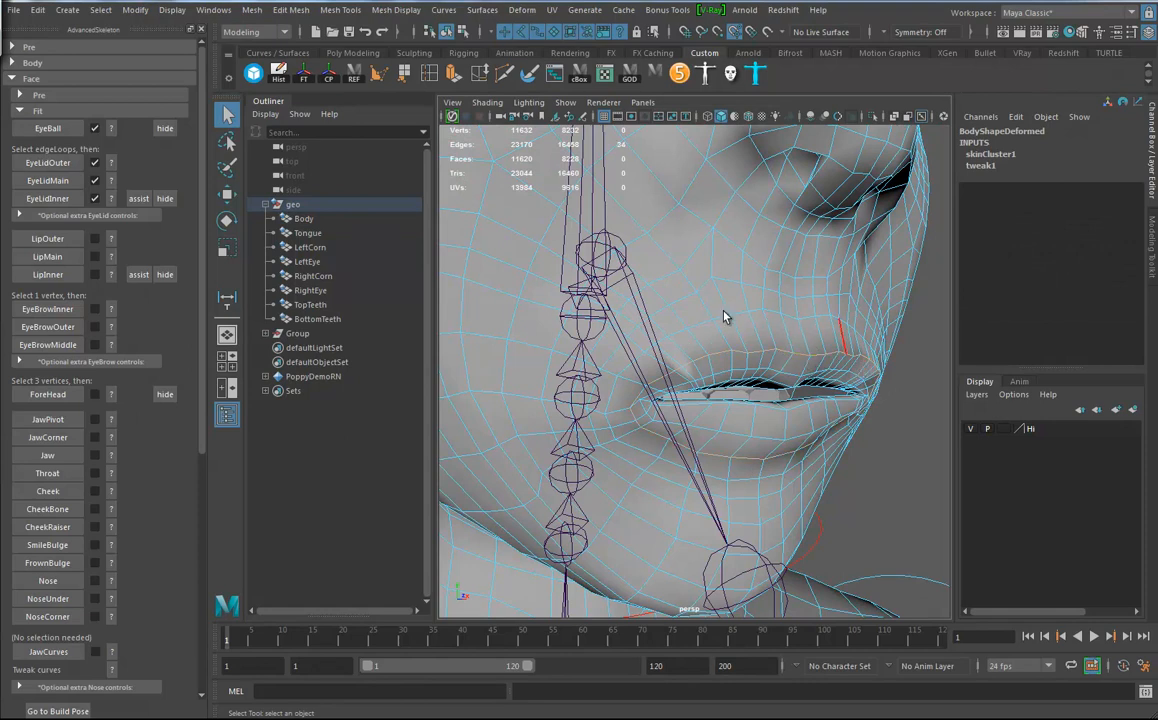
pyautogui.click(47, 238)
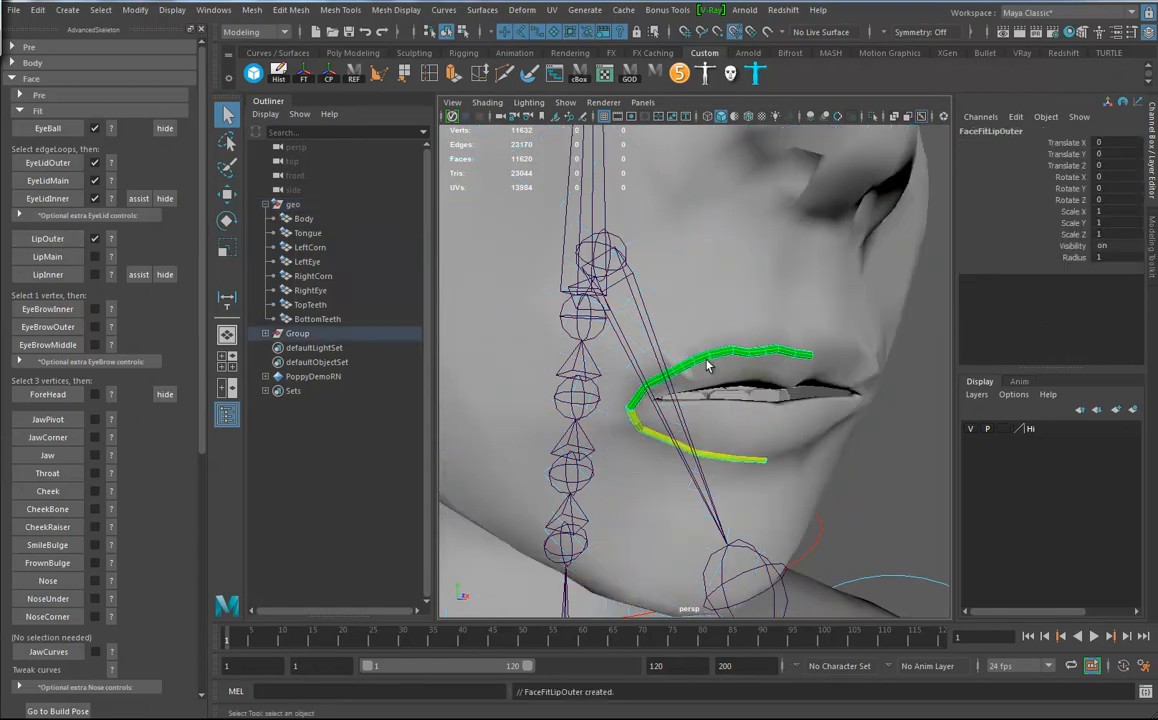
# Step: Create the LipMain fit from the edge loop along the rim of the mouth opening
pyautogui.click(797, 381)
pyautogui.moveTo(775, 290); pyautogui.dragTo(775, 252, button='right')
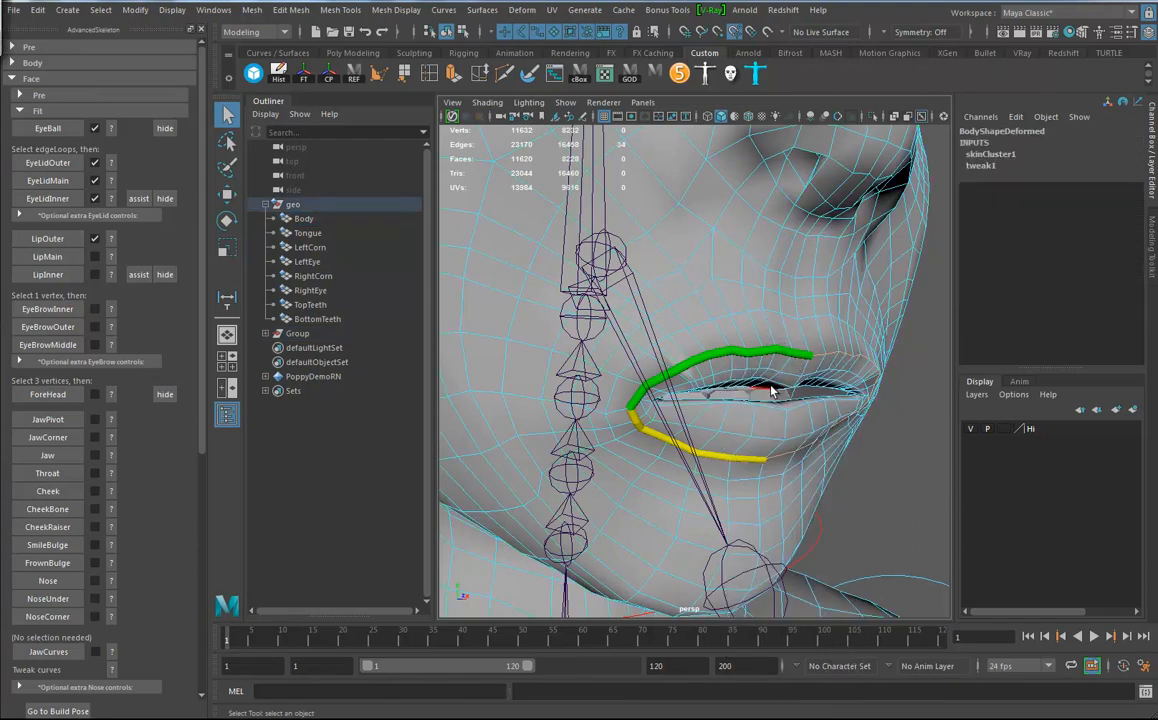
pyautogui.moveTo(801, 402)
pyautogui.keyDown('alt'); pyautogui.mouseDown()
pyautogui.moveTo(768, 416)
pyautogui.moveTo(789, 421)
pyautogui.mouseUp(); pyautogui.keyUp('alt')
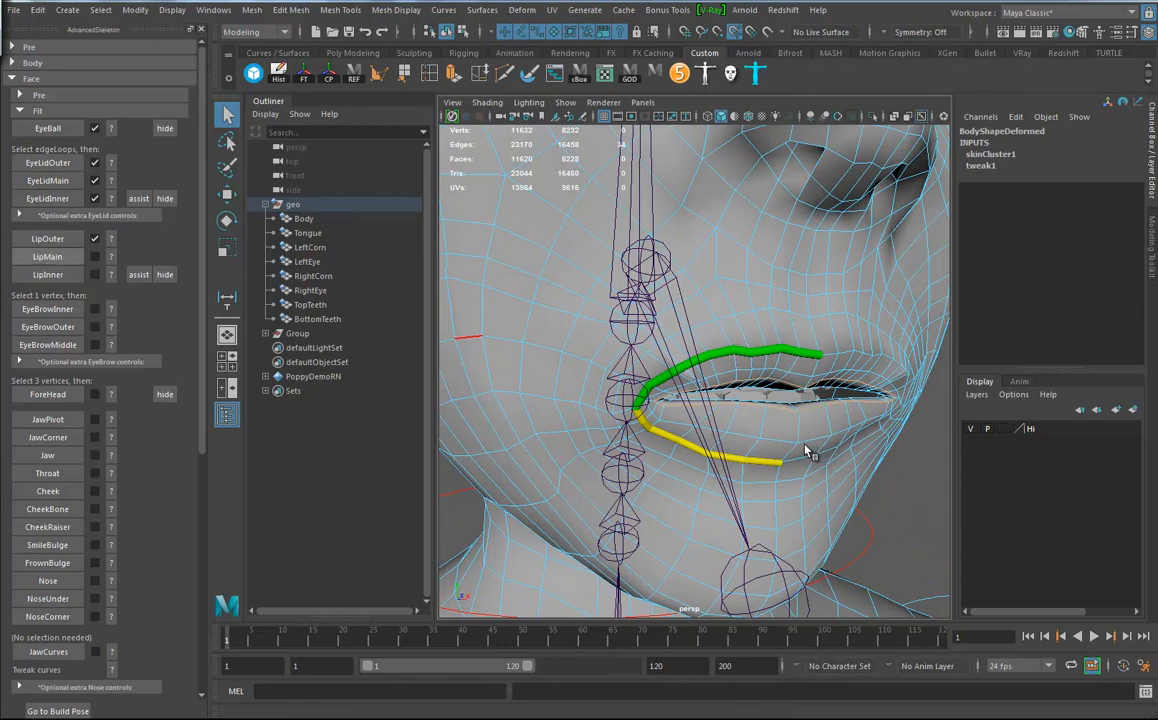
pyautogui.keyDown('alt'); pyautogui.moveTo(808, 434); pyautogui.dragTo(806, 440); pyautogui.keyUp('alt')
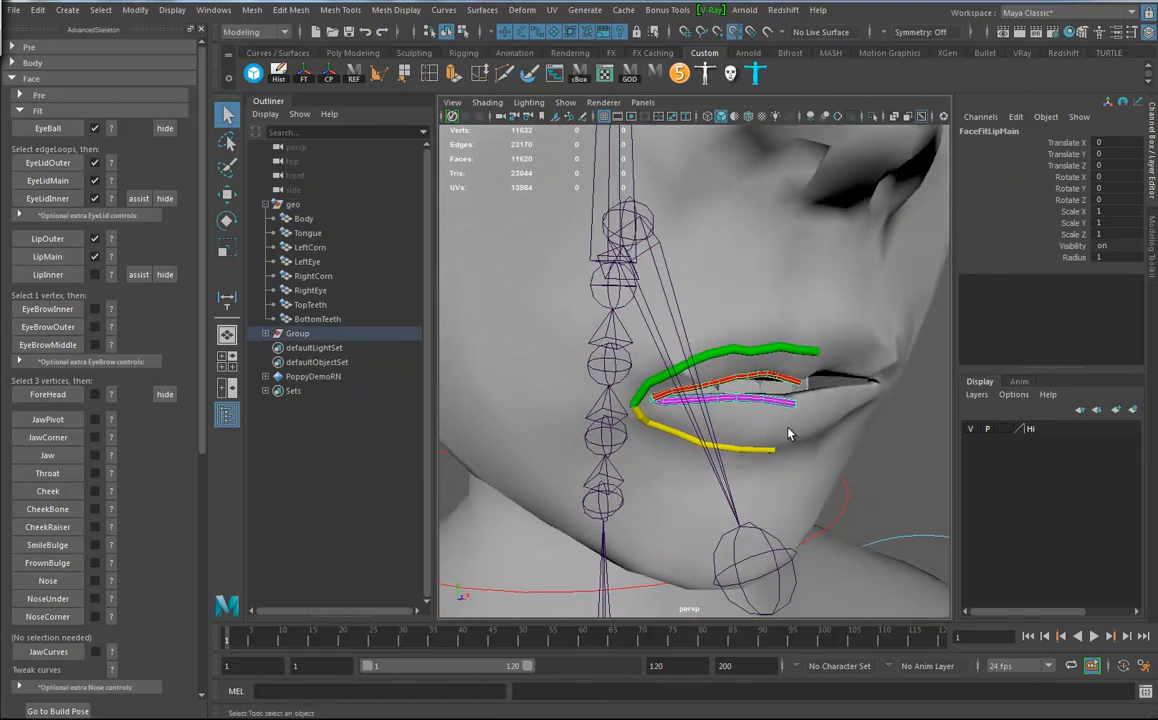
# Step: Create the LipInner fit from the edge loop just inside the mouth opening
pyautogui.keyDown('alt'); pyautogui.moveTo(806, 440); pyautogui.dragTo(894, 385, button='right'); pyautogui.keyUp('alt')
pyautogui.click(894, 311)
pyautogui.keyDown('alt'); pyautogui.moveTo(894, 311); pyautogui.dragTo(692, 298, button='middle'); pyautogui.keyUp('alt')
pyautogui.keyDown('alt'); pyautogui.moveTo(692, 298); pyautogui.dragTo(662, 357); pyautogui.keyUp('alt')
pyautogui.keyDown('alt'); pyautogui.moveTo(662, 357); pyautogui.dragTo(840, 414, button='right'); pyautogui.keyUp('alt')
pyautogui.keyDown('alt'); pyautogui.moveTo(684, 348); pyautogui.dragTo(701, 370, button='middle'); pyautogui.keyUp('alt')
pyautogui.moveTo(701, 370)
pyautogui.keyDown('alt'); pyautogui.mouseDown()
pyautogui.moveTo(721, 346)
pyautogui.moveTo(709, 361)
pyautogui.mouseUp(); pyautogui.keyUp('alt')
pyautogui.moveTo(712, 263); pyautogui.dragTo(713, 239, button='right')
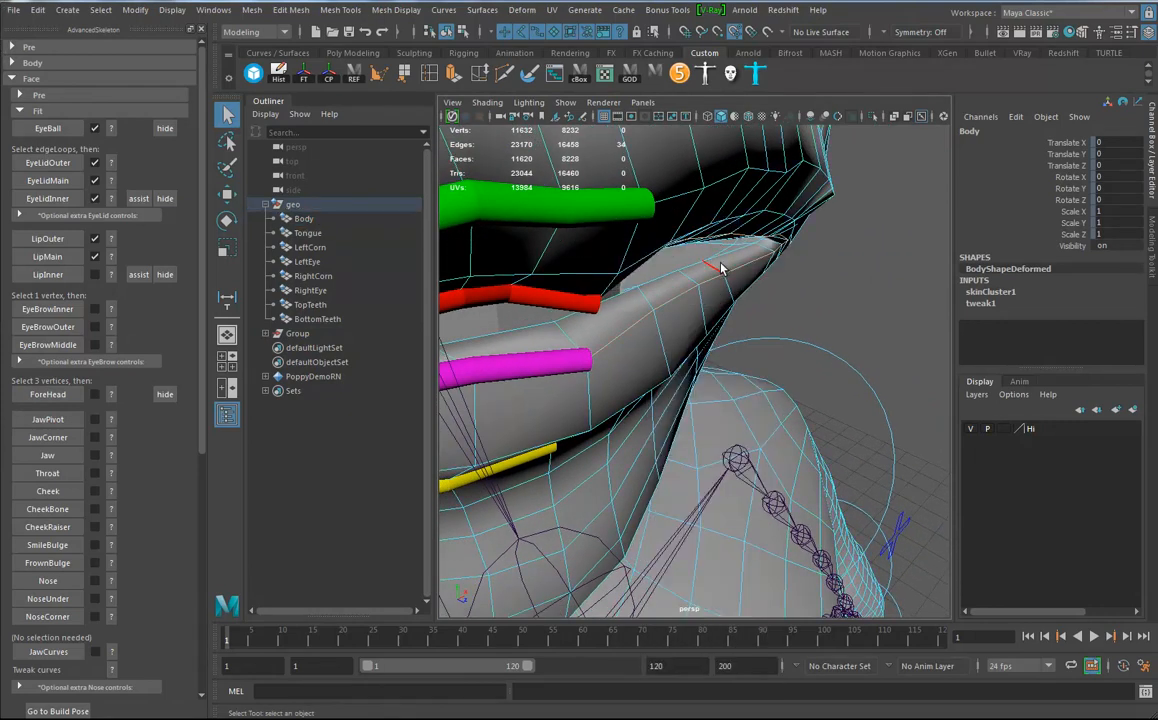
pyautogui.doubleClick(721, 256)
pyautogui.doubleClick(721, 256)
pyautogui.keyDown('alt'); pyautogui.moveTo(658, 347); pyautogui.dragTo(737, 341, button='middle'); pyautogui.keyUp('alt')
pyautogui.keyDown('alt'); pyautogui.moveTo(737, 341); pyautogui.dragTo(592, 359, button='right'); pyautogui.keyUp('alt')
pyautogui.keyDown('alt'); pyautogui.moveTo(592, 359); pyautogui.dragTo(582, 392); pyautogui.keyUp('alt')
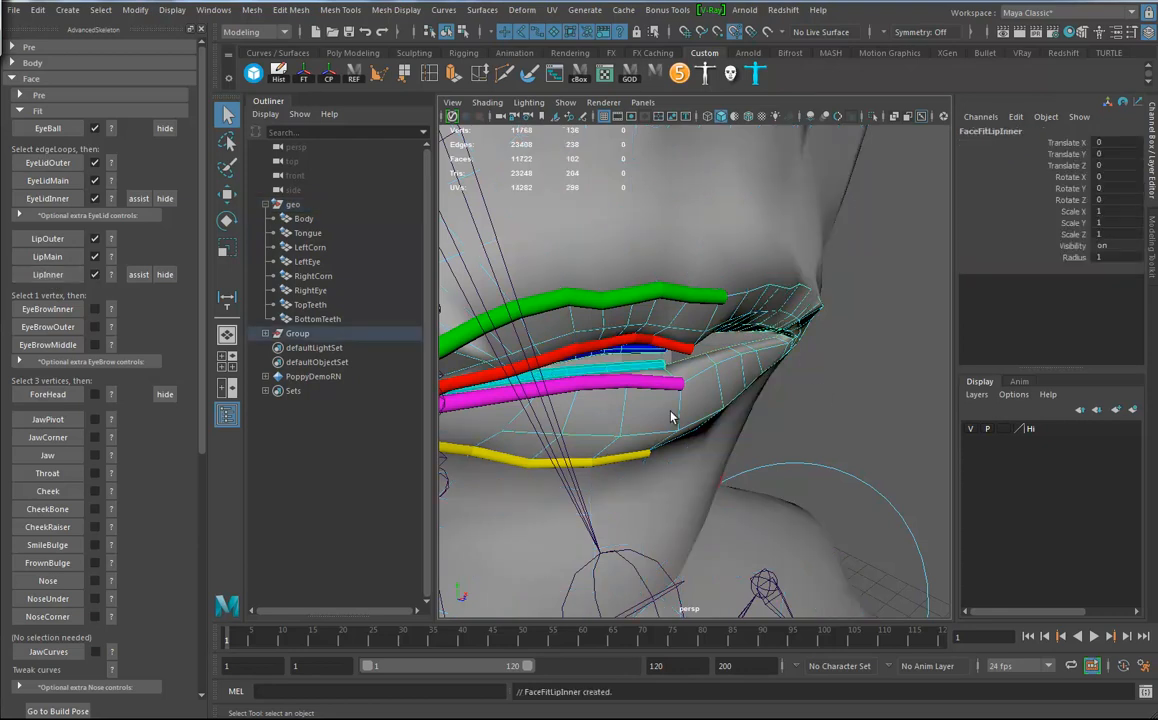
# Step: Consult the EyeBrowInner placement reference image and create the EyeBrowInner fit from a Body vertex at the right brow's inner end
pyautogui.keyDown('alt'); pyautogui.moveTo(726, 421); pyautogui.dragTo(558, 388, button='right'); pyautogui.keyUp('alt')
pyautogui.keyDown('alt'); pyautogui.moveTo(558, 388); pyautogui.dragTo(647, 276); pyautogui.keyUp('alt')
pyautogui.click(698, 312)
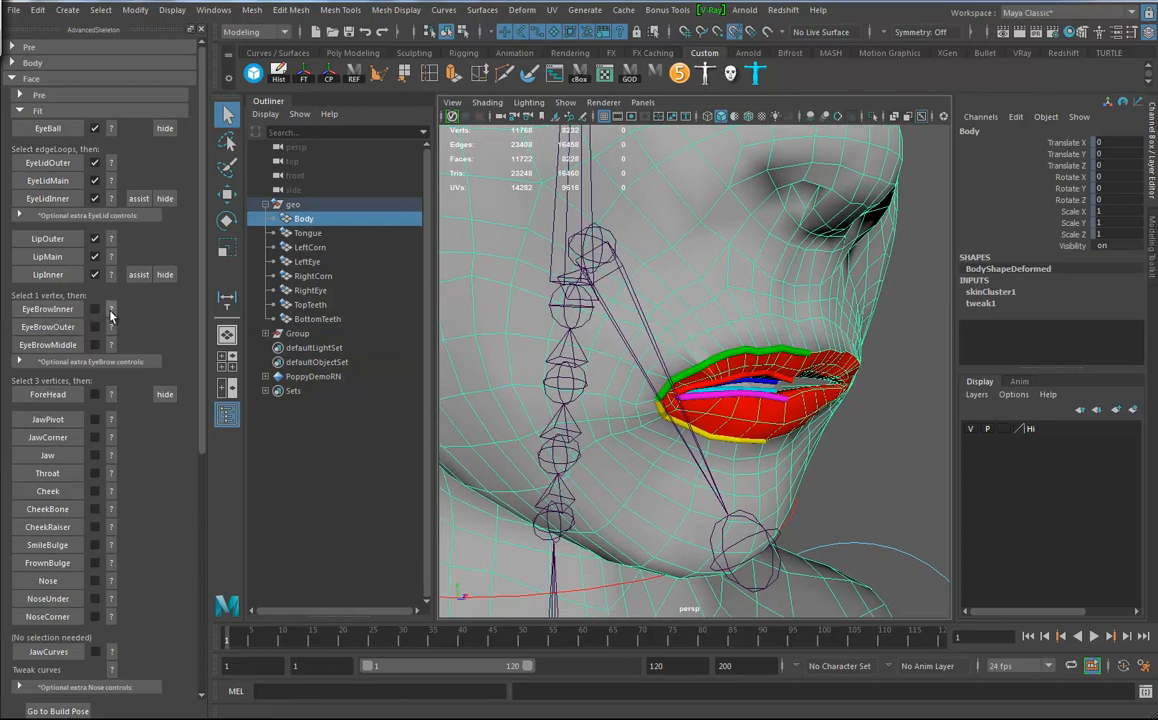
pyautogui.click(111, 310)
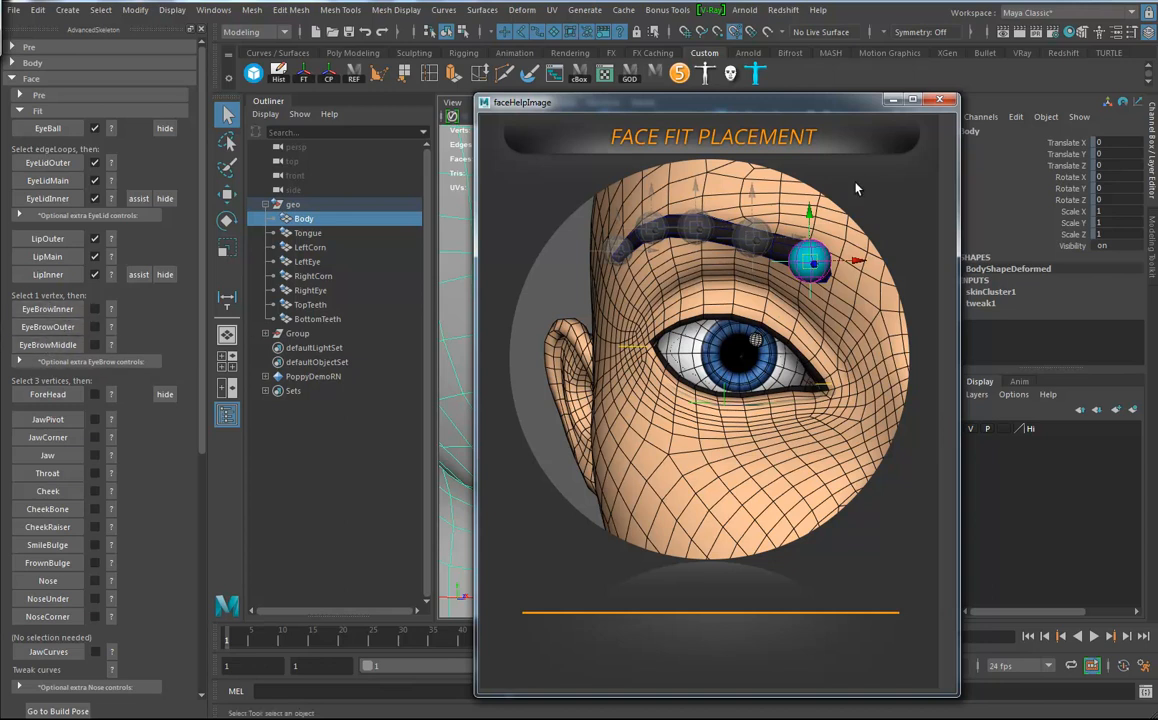
pyautogui.click(940, 99)
pyautogui.keyDown('alt'); pyautogui.moveTo(869, 300); pyautogui.dragTo(869, 384, button='middle'); pyautogui.keyUp('alt')
pyautogui.scroll(-5, 869, 384)
pyautogui.scroll(6, 840, 362)
pyautogui.rightClick(790, 285)
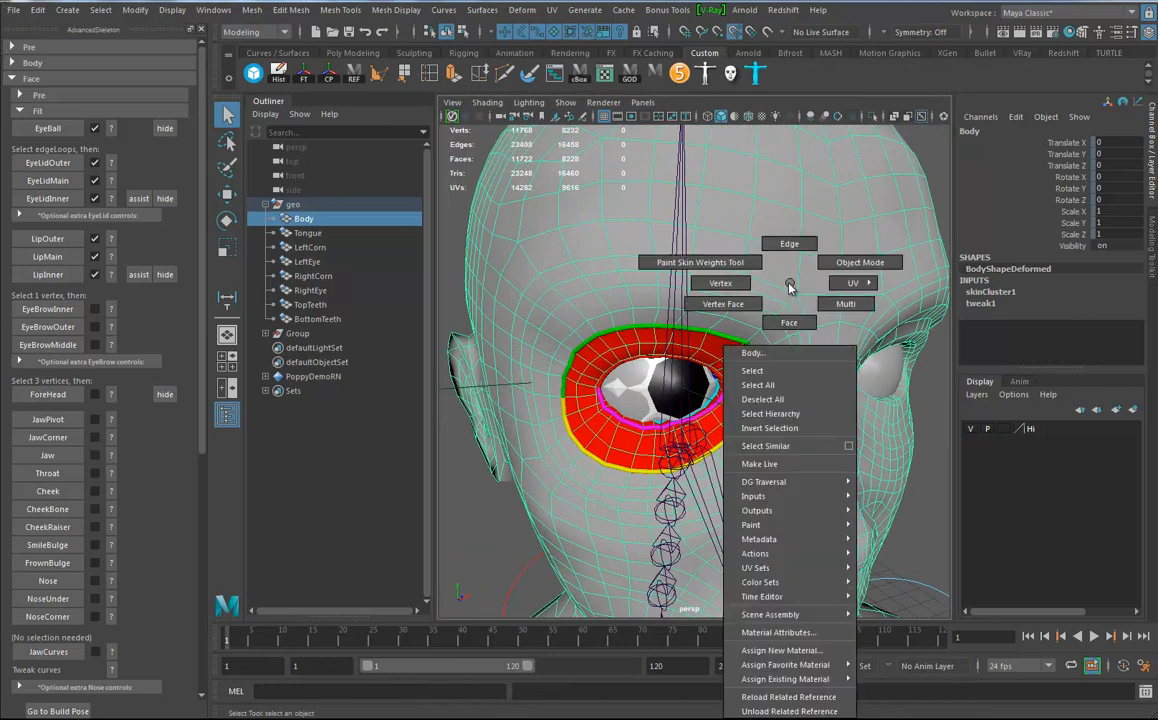
pyautogui.click(720, 283)
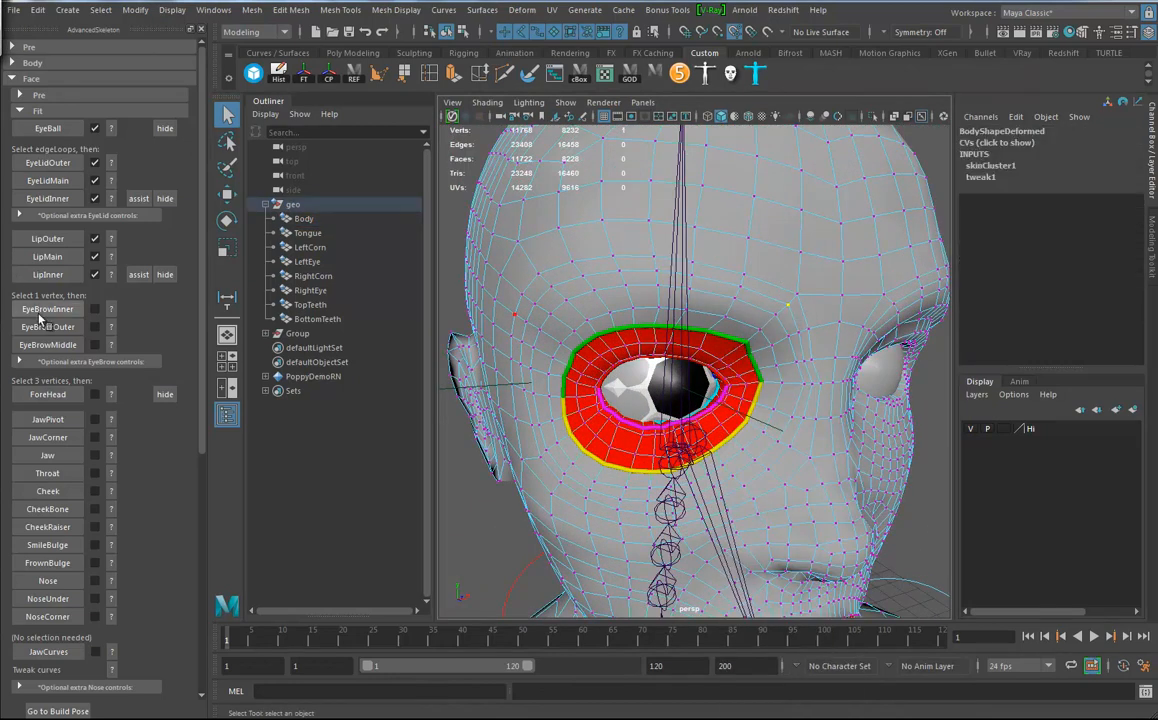
pyautogui.click(50, 310)
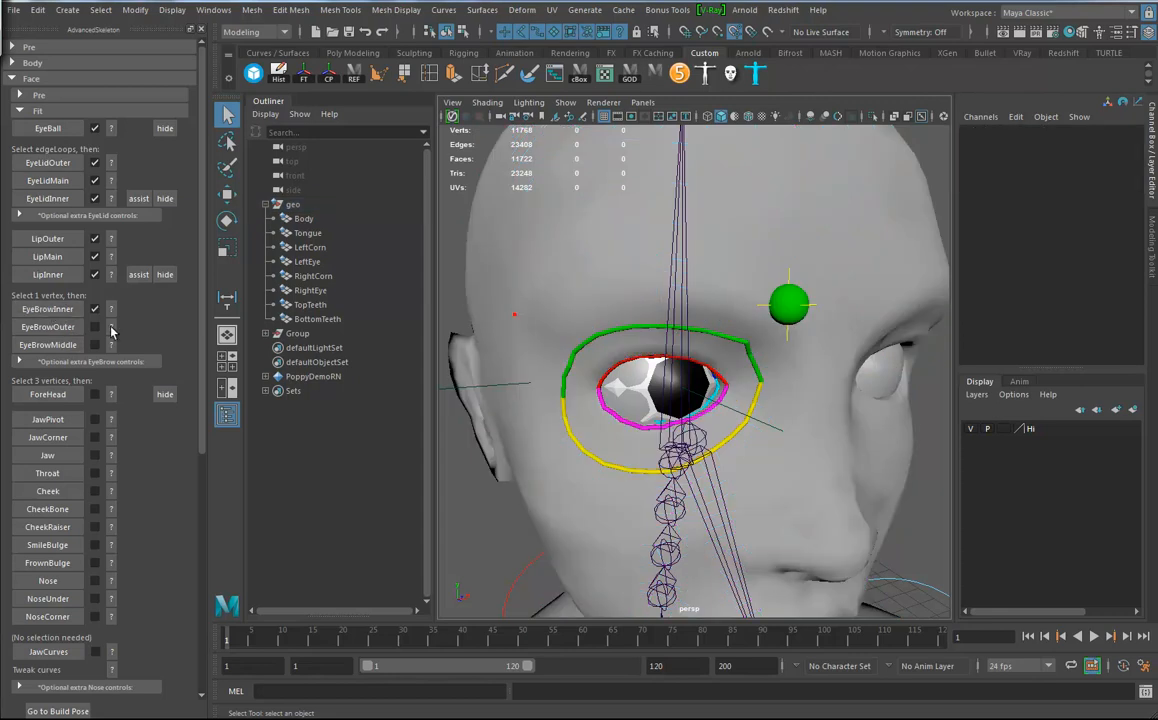
# Step: Create the EyeBrowOuter fit from a Body vertex at the right brow's outer end, near the temple
pyautogui.click(758, 207)
pyautogui.rightClick(758, 206)
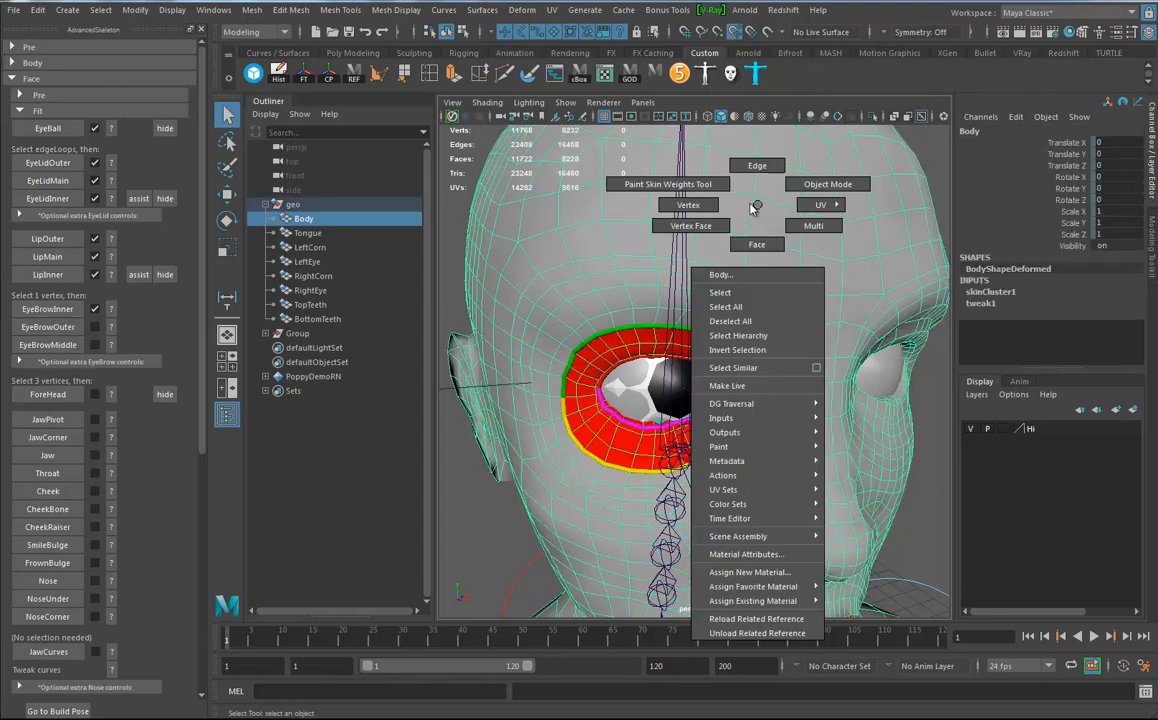
pyautogui.click(684, 207)
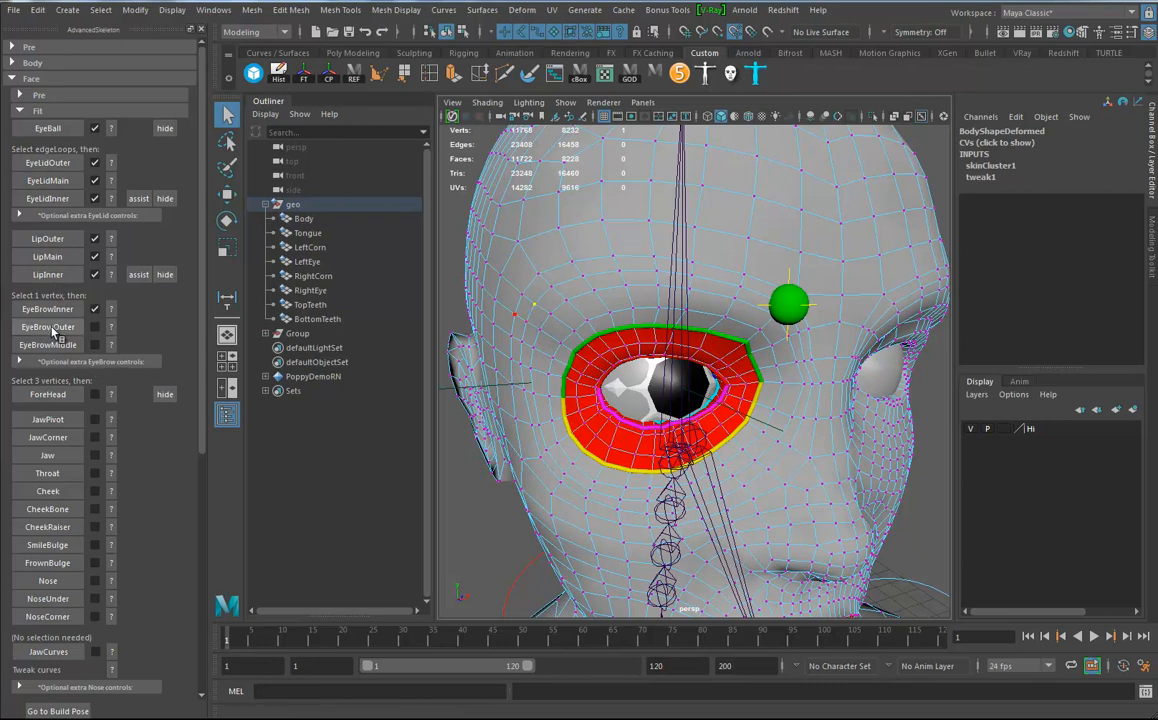
pyautogui.click(48, 326)
# Step: Create the EyeBrowMiddle fit from the Body vertex on the face's centre line between the brows
pyautogui.click(758, 278)
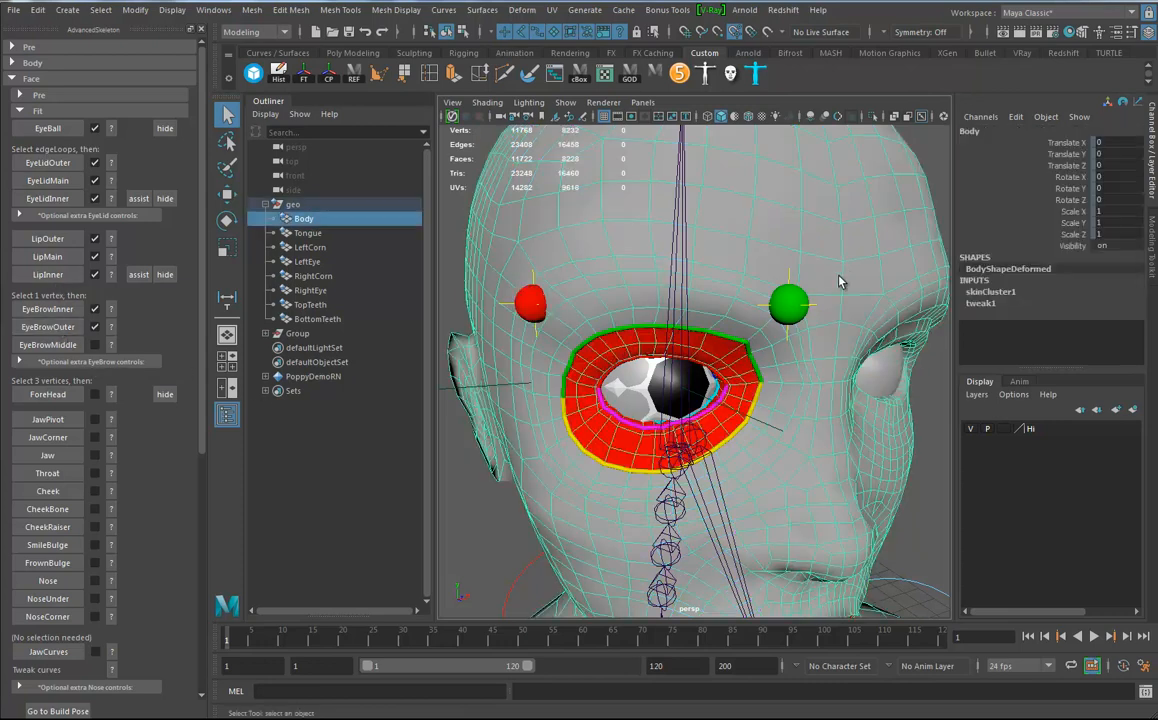
pyautogui.rightClick(844, 265)
pyautogui.click(778, 266)
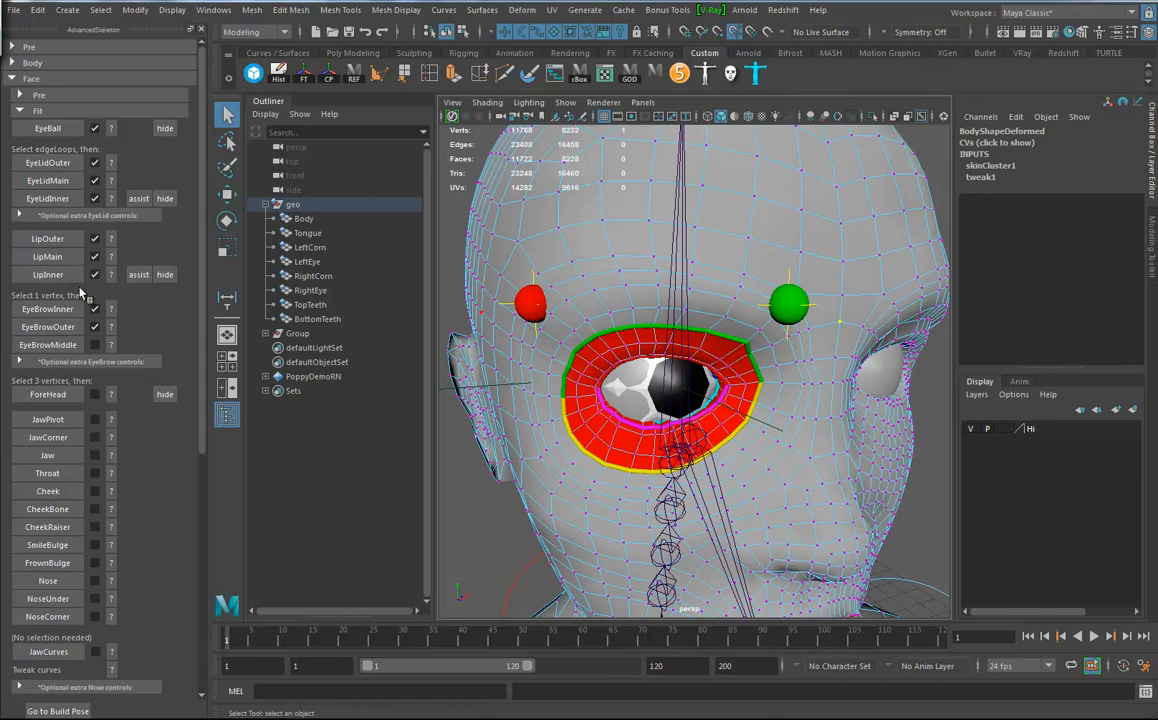
pyautogui.click(46, 347)
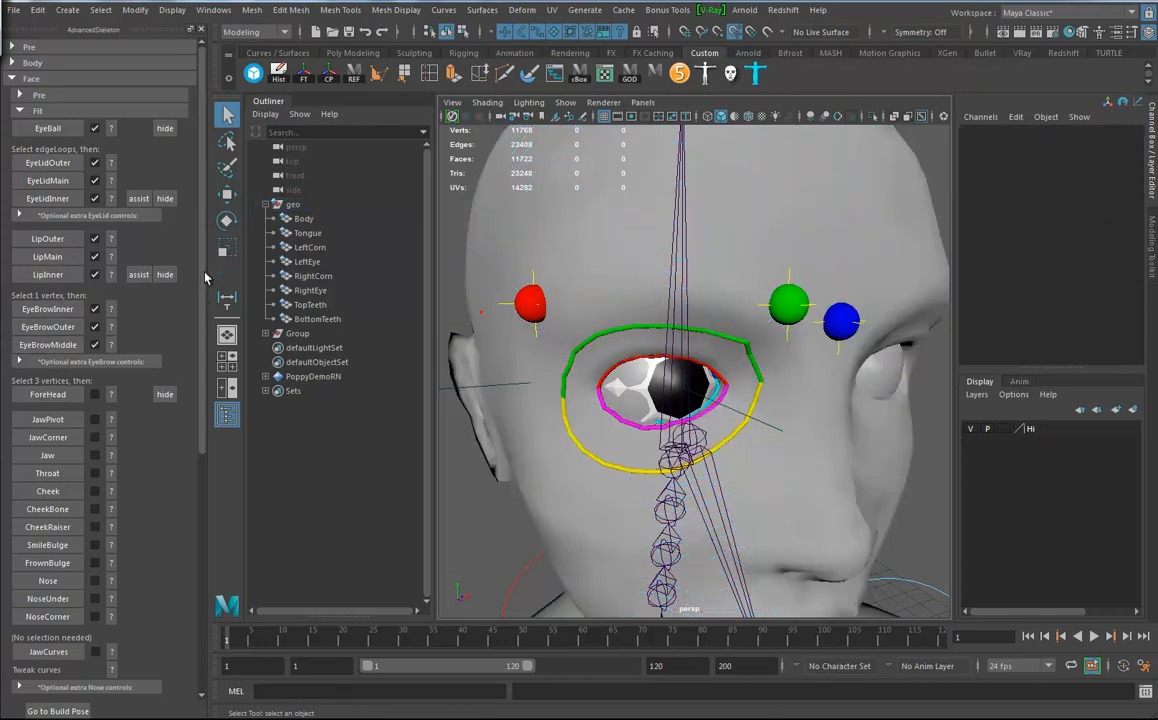
# Step: Create the ForeHead fit from three vertices at the nose bridge, upper forehead centre and right temple, checking them against the placement reference image
pyautogui.scroll(-5, 180, 321)
pyautogui.scroll(-2, 190, 390)
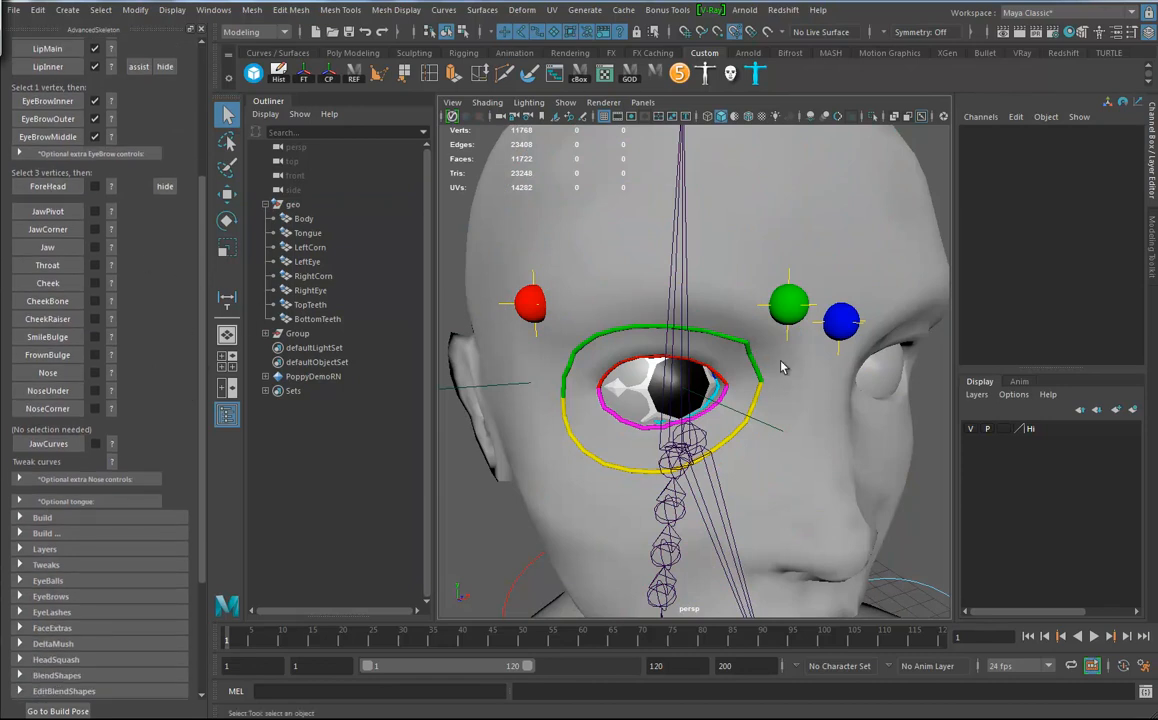
pyautogui.click(832, 207)
pyautogui.keyDown('alt'); pyautogui.moveTo(832, 207); pyautogui.dragTo(865, 280); pyautogui.keyUp('alt')
pyautogui.moveTo(865, 280); pyautogui.dragTo(803, 283, button='right')
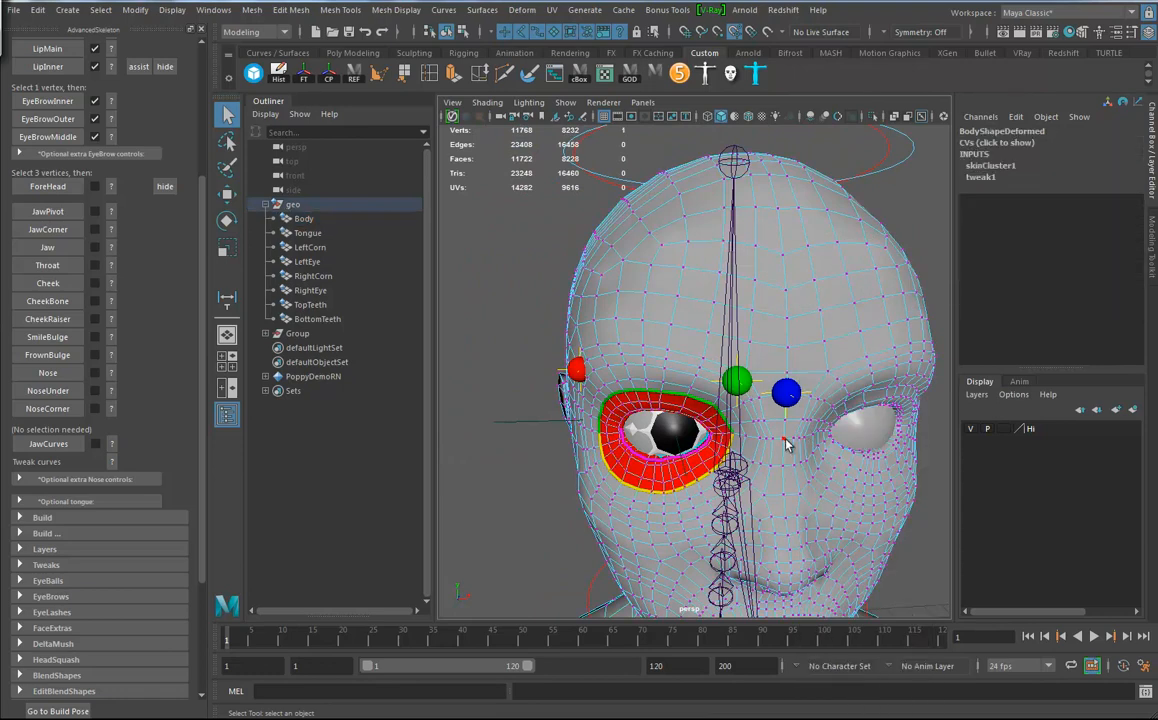
pyautogui.keyDown('alt'); pyautogui.moveTo(808, 398); pyautogui.dragTo(848, 300); pyautogui.keyUp('alt')
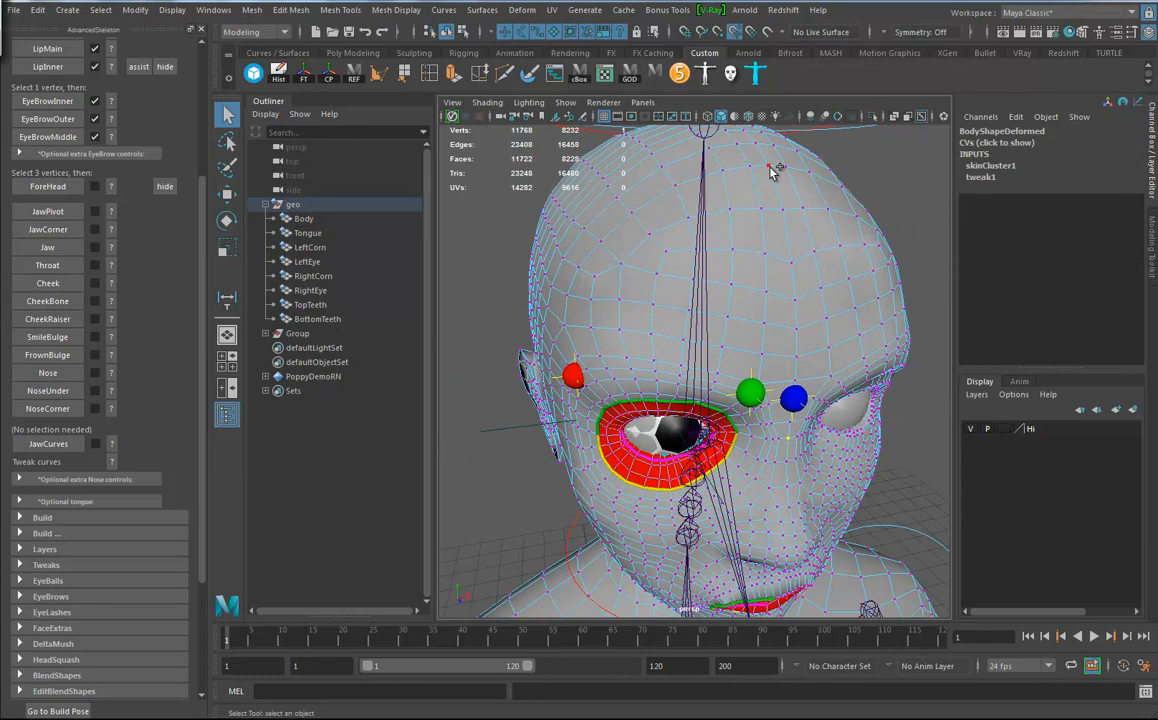
pyautogui.keyDown('alt'); pyautogui.moveTo(493, 355); pyautogui.dragTo(656, 369); pyautogui.keyUp('alt')
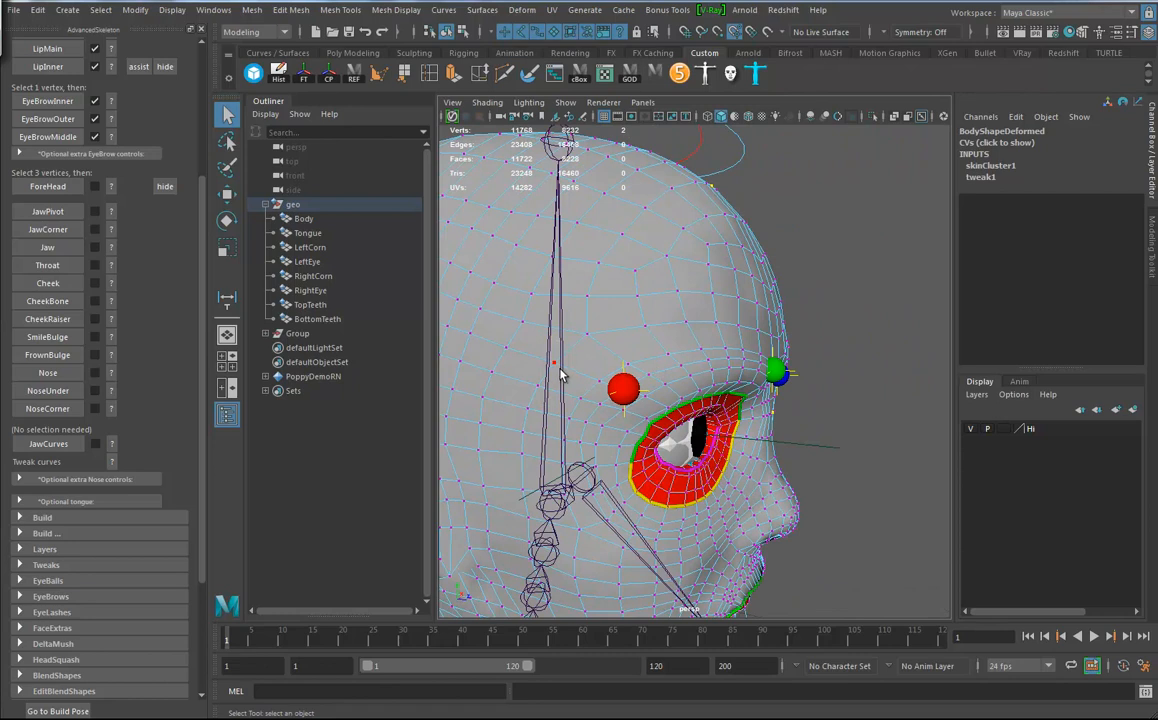
pyautogui.keyDown('alt'); pyautogui.moveTo(799, 355); pyautogui.dragTo(383, 343); pyautogui.keyUp('alt')
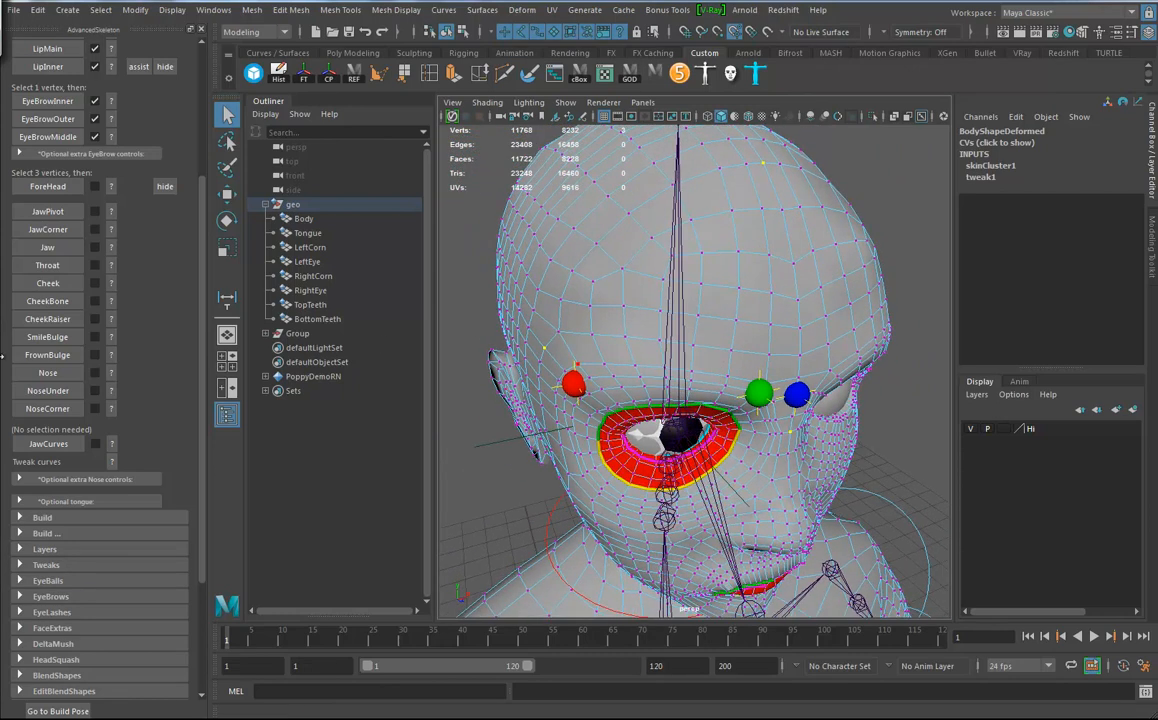
pyautogui.click(111, 186)
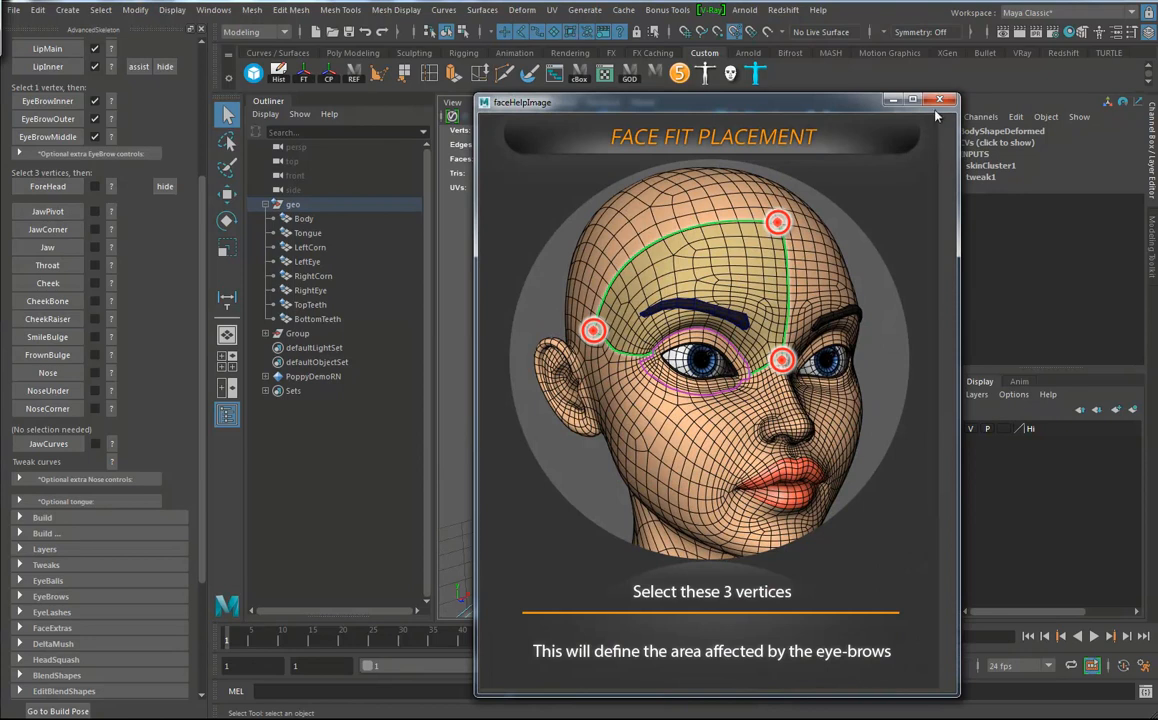
pyautogui.click(940, 100)
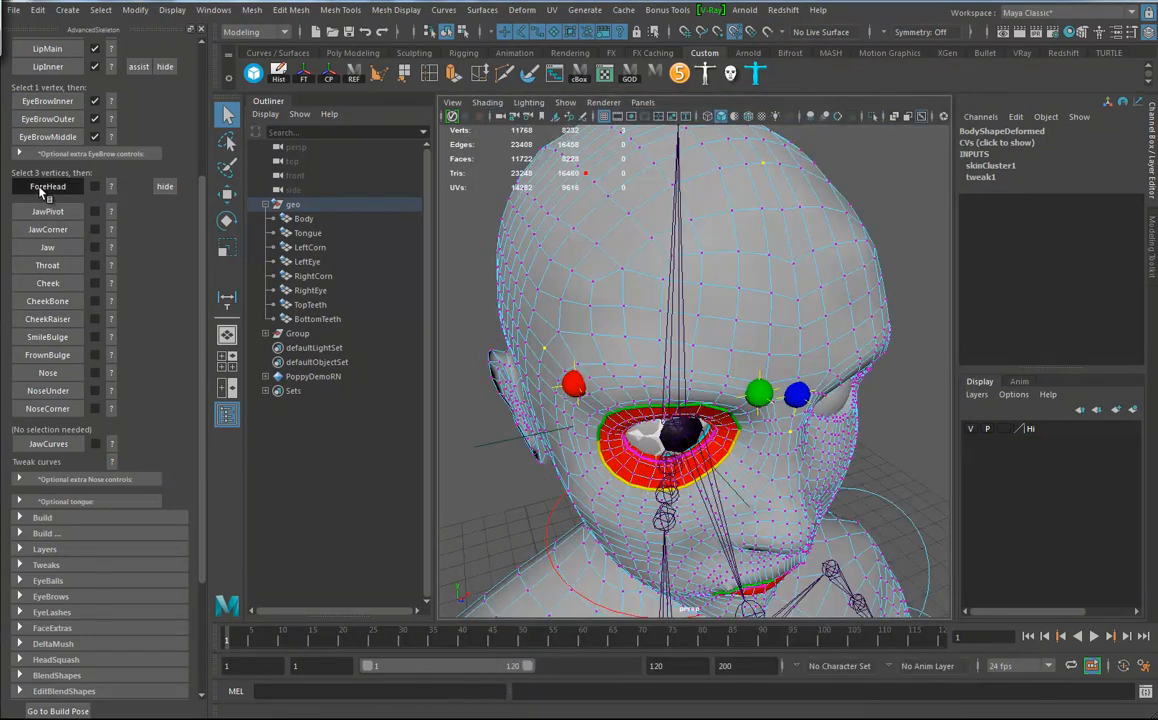
pyautogui.click(47, 186)
# Step: Create the JawPivot fit from a Body vertex on the side of the face in front of the right ear
pyautogui.click(600, 215)
pyautogui.keyDown('alt'); pyautogui.moveTo(586, 411); pyautogui.dragTo(641, 413); pyautogui.keyUp('alt')
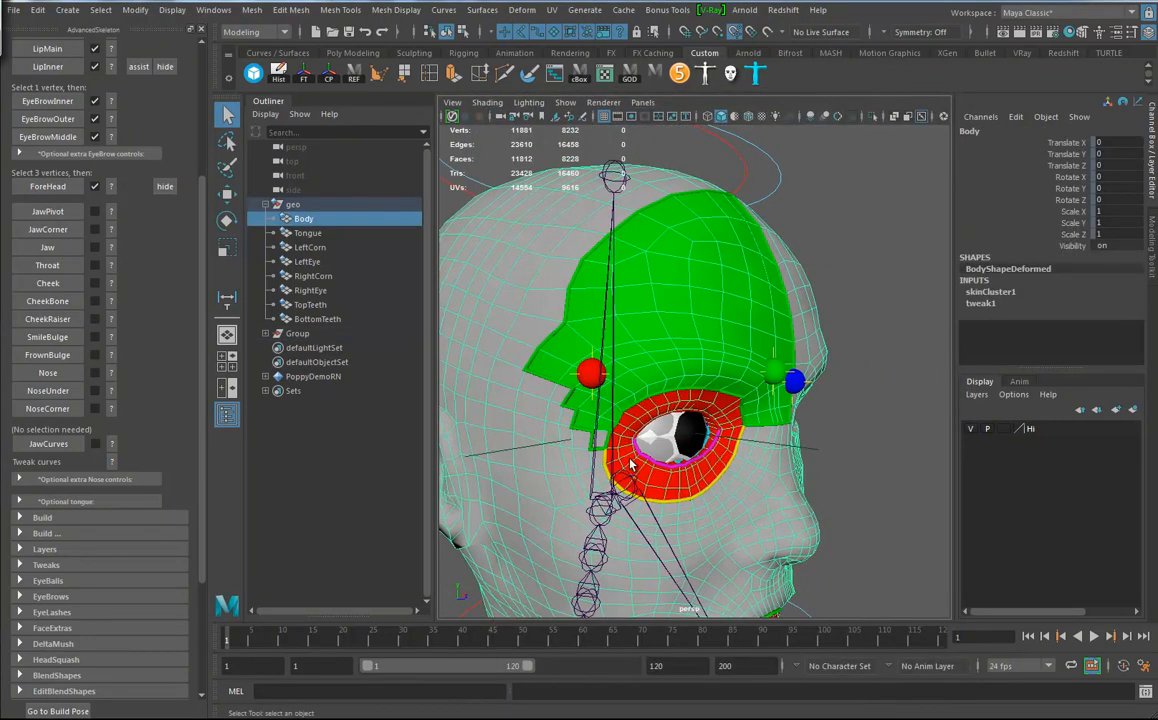
pyautogui.keyDown('alt'); pyautogui.moveTo(641, 530); pyautogui.dragTo(630, 362, button='middle'); pyautogui.keyUp('alt')
pyautogui.keyDown('alt'); pyautogui.moveTo(630, 362); pyautogui.dragTo(614, 378); pyautogui.keyUp('alt')
pyautogui.moveTo(590, 363); pyautogui.dragTo(545, 345, button='right')
pyautogui.keyDown('alt'); pyautogui.moveTo(543, 344); pyautogui.dragTo(538, 399); pyautogui.keyUp('alt')
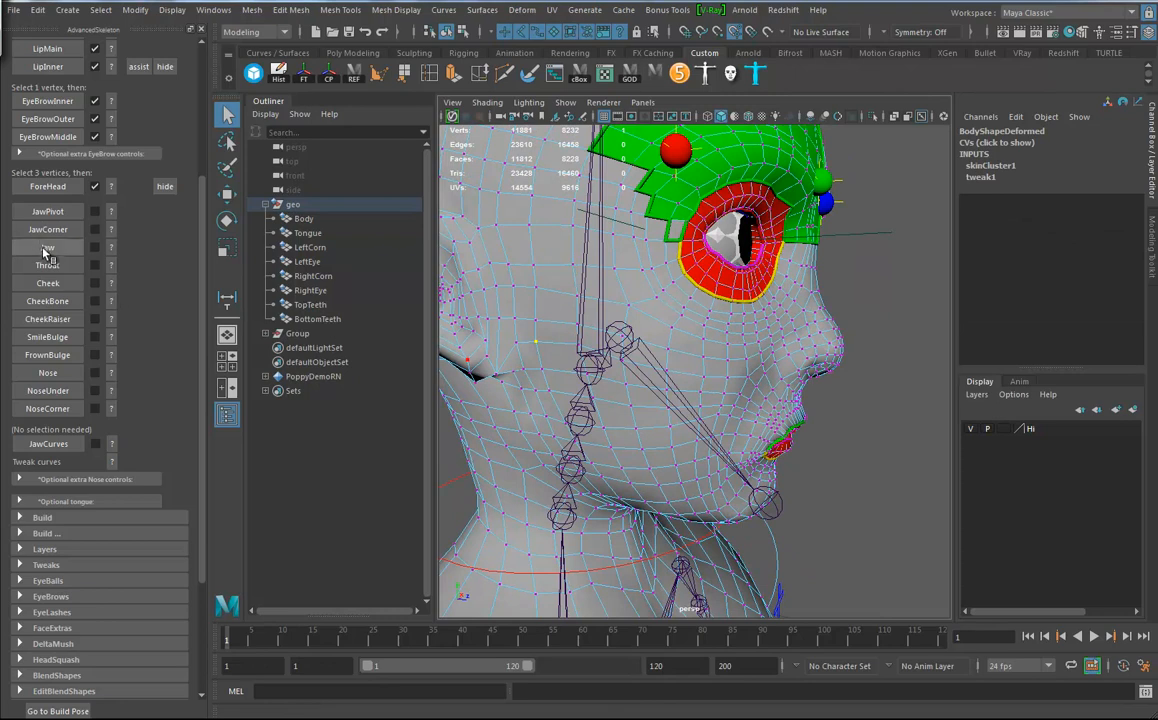
pyautogui.click(47, 211)
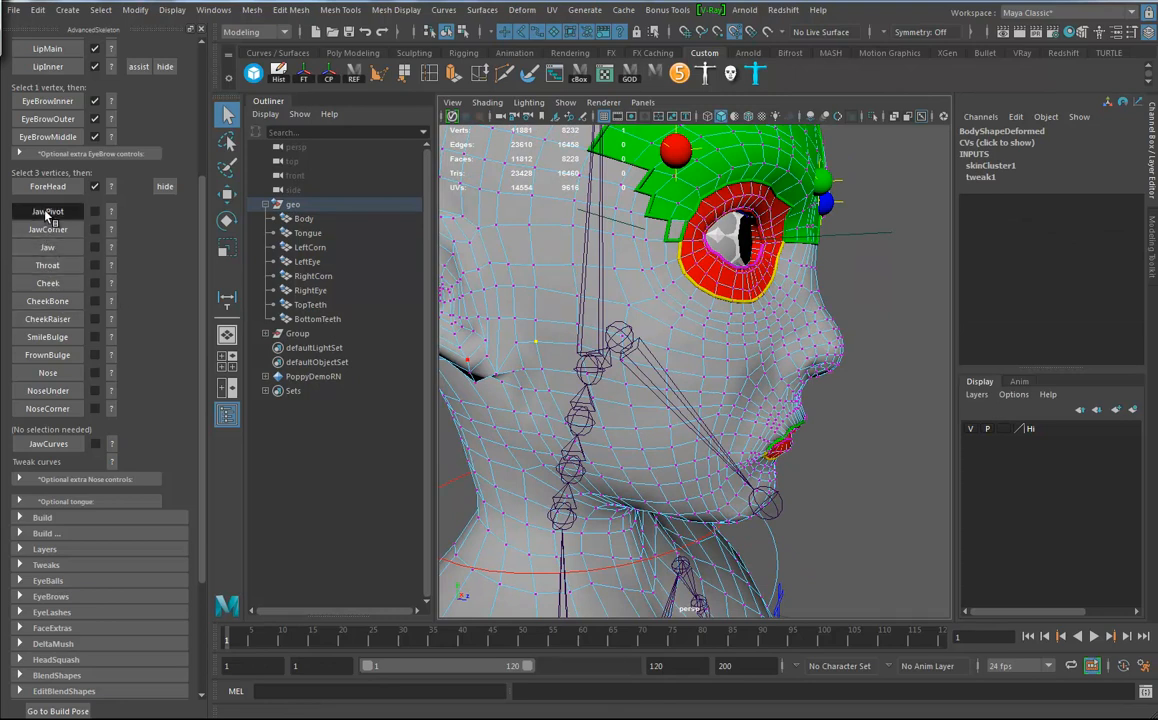
# Step: Create the JawCorner fit from a Body vertex at the rear corner of the right jaw, below the ear
pyautogui.click(494, 265)
pyautogui.moveTo(556, 287); pyautogui.dragTo(489, 300, button='right')
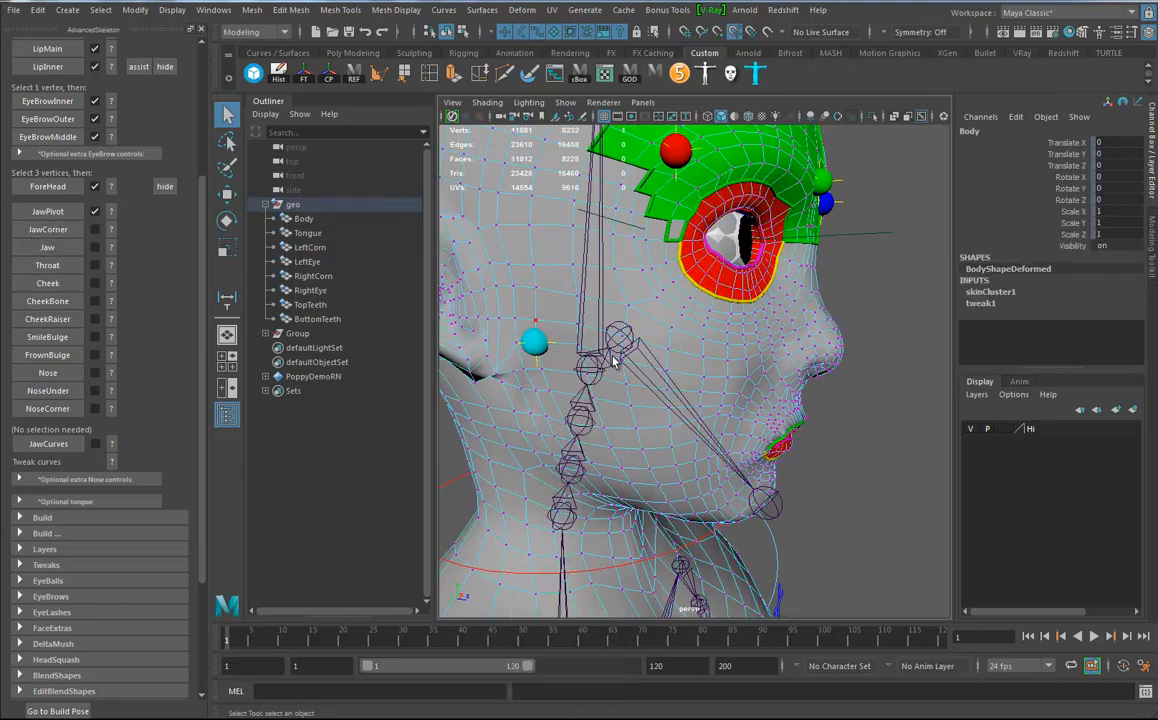
pyautogui.keyDown('alt'); pyautogui.moveTo(654, 445); pyautogui.dragTo(664, 359, button='middle'); pyautogui.keyUp('alt')
pyautogui.keyDown('alt'); pyautogui.moveTo(664, 359); pyautogui.dragTo(711, 354); pyautogui.keyUp('alt')
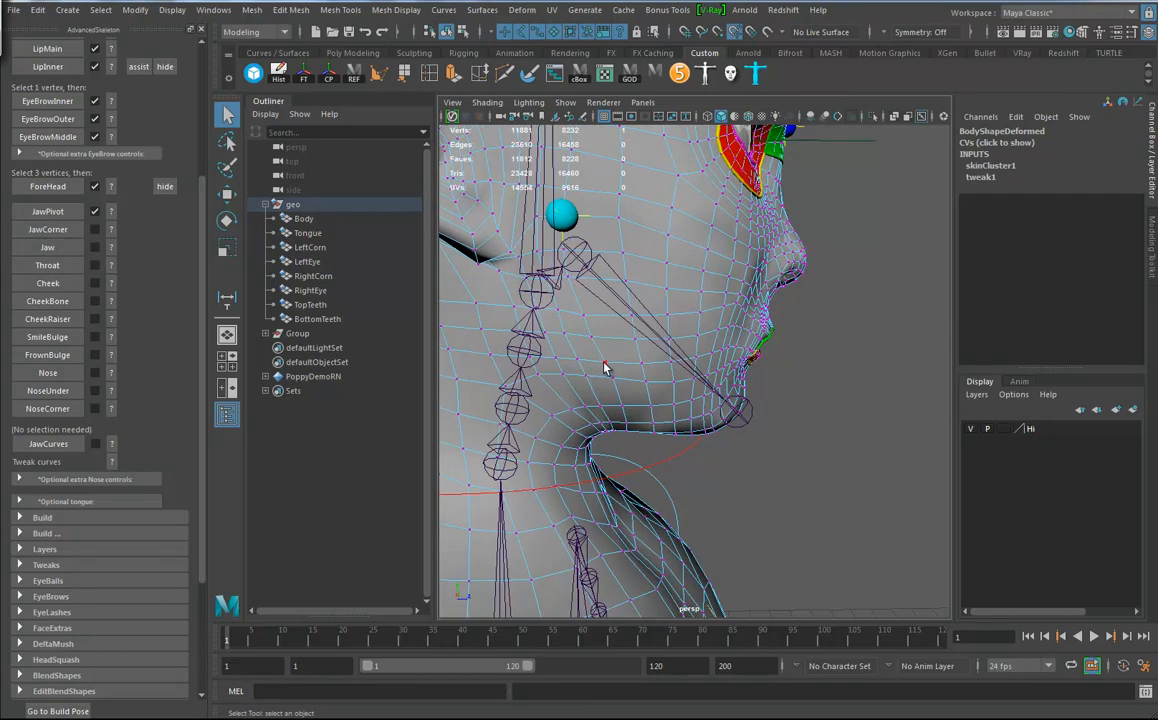
pyautogui.keyDown('alt'); pyautogui.moveTo(662, 393); pyautogui.dragTo(593, 392); pyautogui.keyUp('alt')
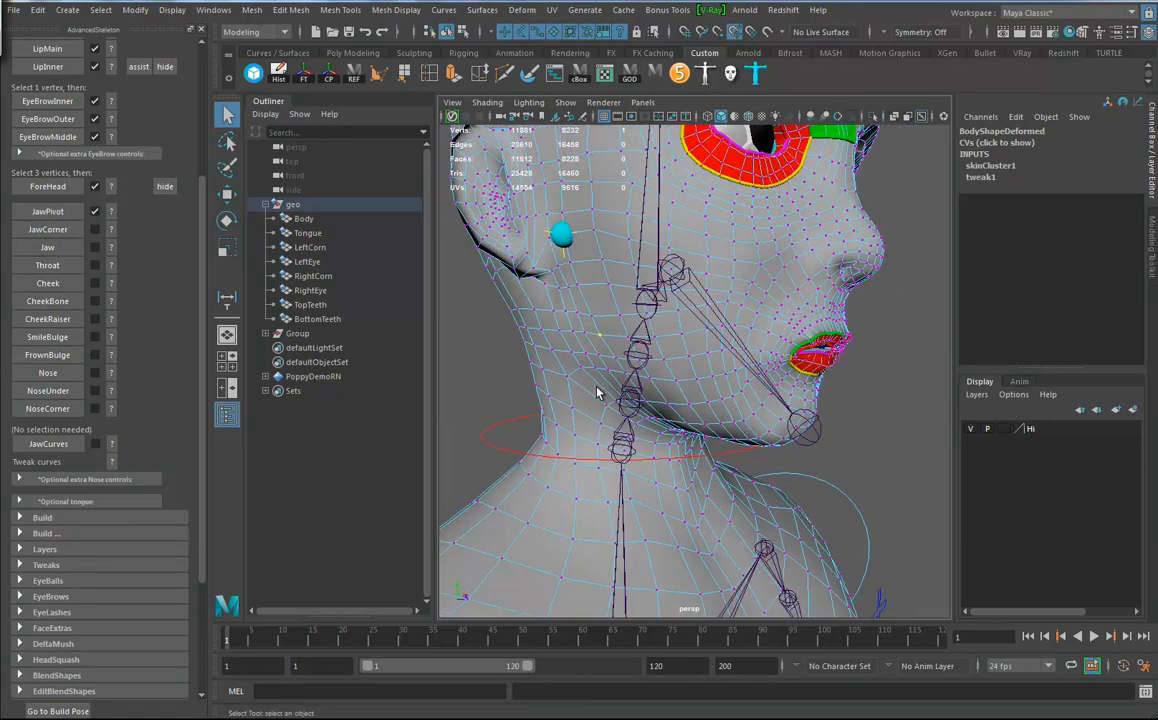
pyautogui.click(47, 229)
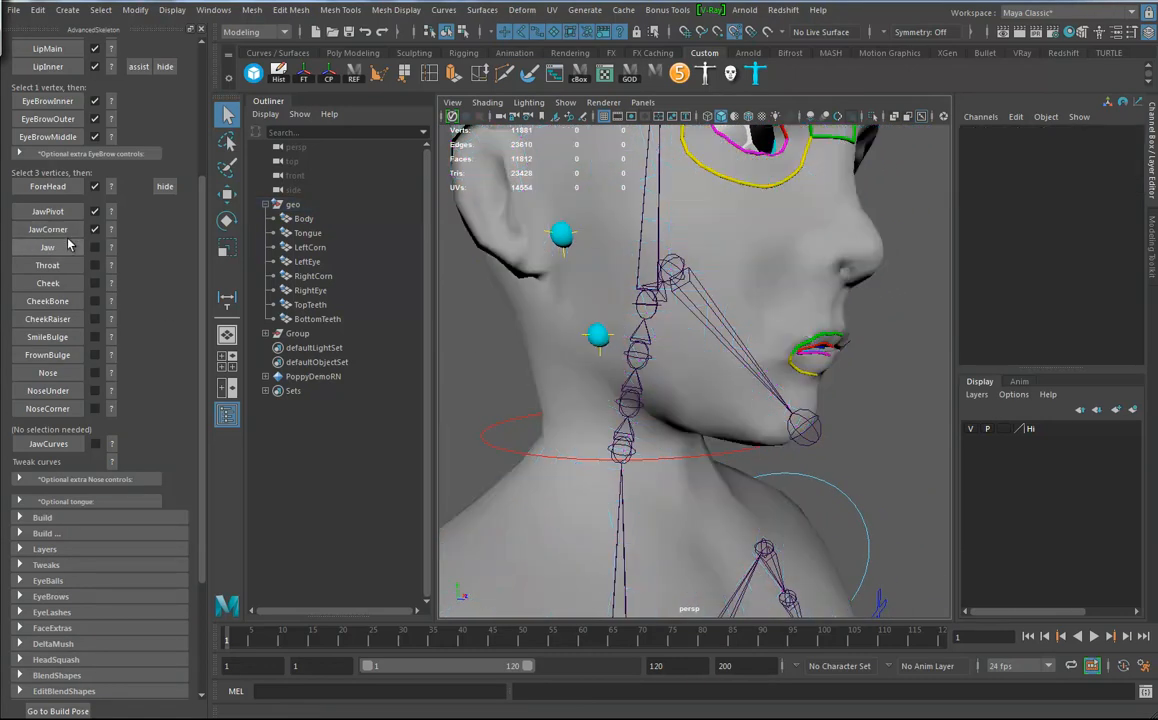
# Step: Create the Jaw fit from a Body vertex at the chin, accepting replacement of the jaw from the body setup
pyautogui.click(796, 288)
pyautogui.keyDown('alt'); pyautogui.moveTo(796, 288); pyautogui.dragTo(795, 270); pyautogui.keyUp('alt')
pyautogui.moveTo(795, 270); pyautogui.dragTo(724, 270, button='right')
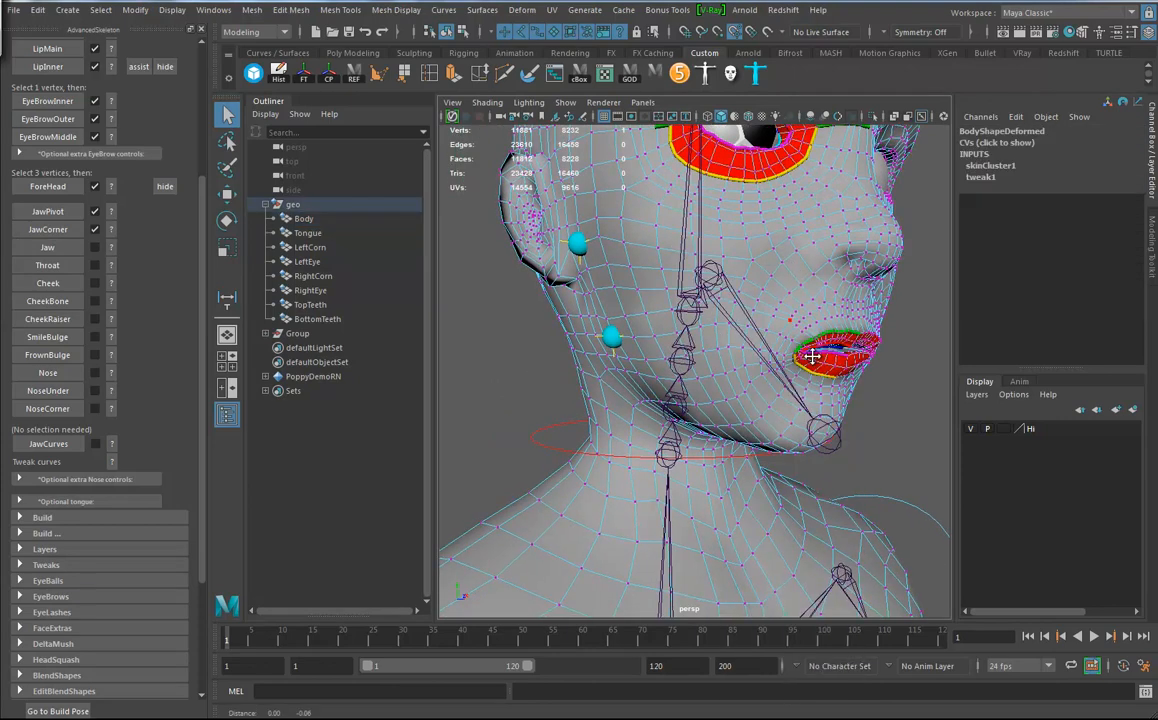
pyautogui.keyDown('alt'); pyautogui.moveTo(819, 375); pyautogui.dragTo(739, 329); pyautogui.keyUp('alt')
pyautogui.keyDown('alt'); pyautogui.moveTo(739, 329); pyautogui.dragTo(868, 450, button='right'); pyautogui.keyUp('alt')
pyautogui.keyDown('alt'); pyautogui.moveTo(840, 455); pyautogui.dragTo(816, 423, button='middle'); pyautogui.keyUp('alt')
pyautogui.keyDown('alt'); pyautogui.moveTo(816, 423); pyautogui.dragTo(833, 425); pyautogui.keyUp('alt')
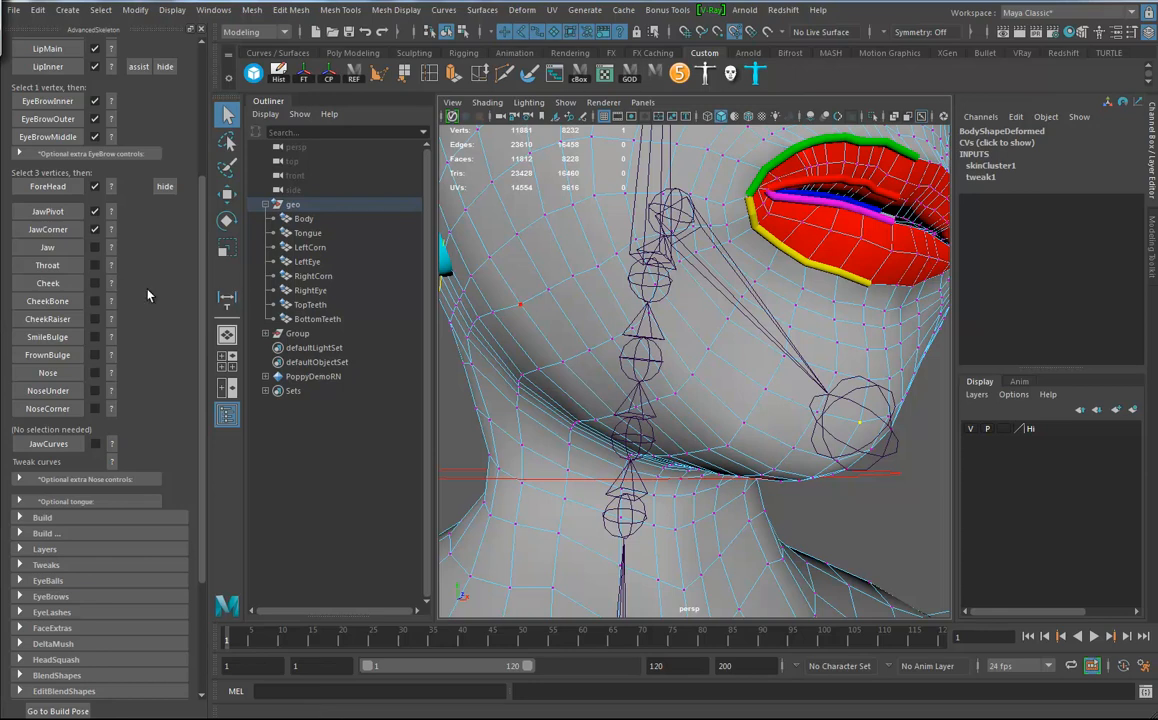
pyautogui.click(47, 248)
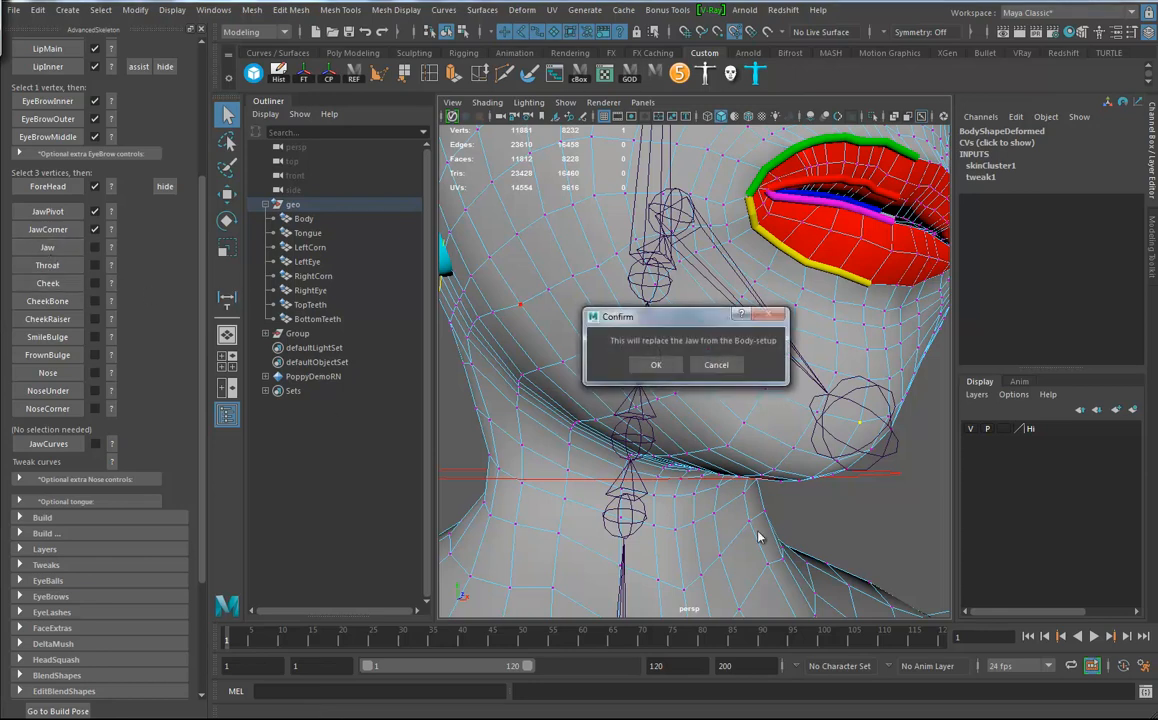
pyautogui.click(641, 364)
# Step: Create the Throat fit from a Body vertex on the upper neck beneath the jaw
pyautogui.keyDown('alt'); pyautogui.moveTo(838, 489); pyautogui.dragTo(620, 460, button='right'); pyautogui.keyUp('alt')
pyautogui.keyDown('alt'); pyautogui.moveTo(620, 460); pyautogui.dragTo(698, 357); pyautogui.keyUp('alt')
pyautogui.click(698, 357)
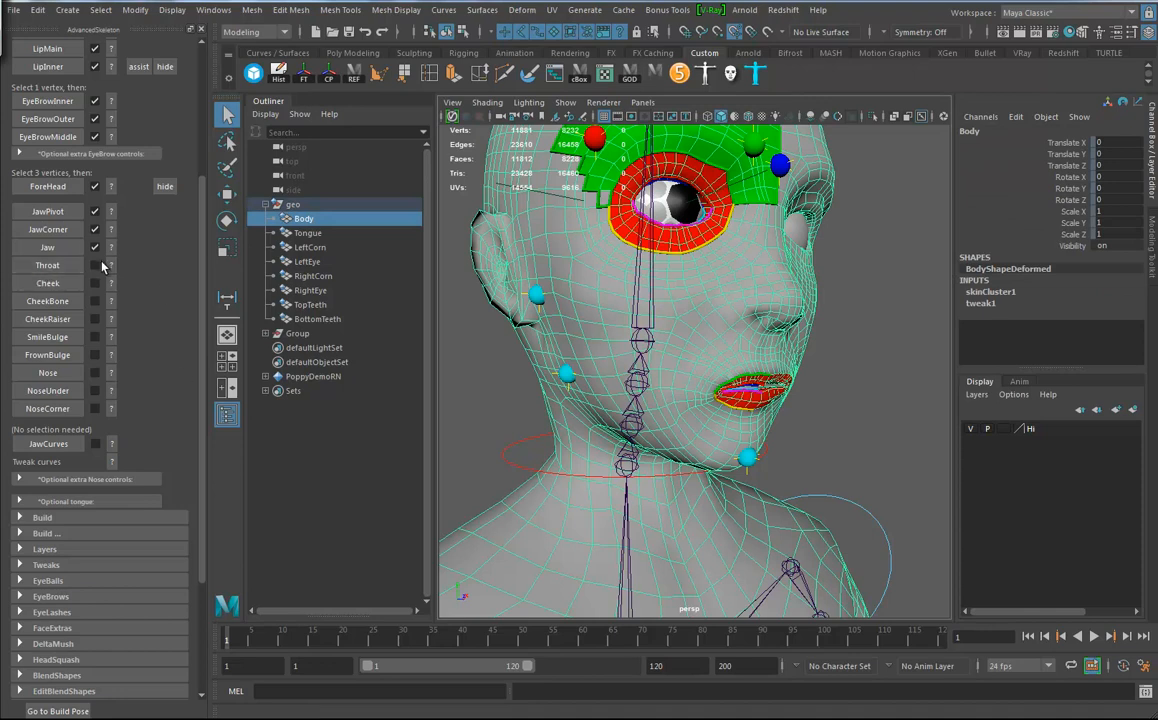
pyautogui.moveTo(677, 315); pyautogui.dragTo(610, 320, button='right')
pyautogui.keyDown('alt'); pyautogui.moveTo(700, 408); pyautogui.dragTo(711, 328); pyautogui.keyUp('alt')
pyautogui.keyDown('alt'); pyautogui.moveTo(711, 328); pyautogui.dragTo(831, 523, button='right'); pyautogui.keyUp('alt')
pyautogui.keyDown('alt'); pyautogui.moveTo(830, 523); pyautogui.dragTo(730, 490); pyautogui.keyUp('alt')
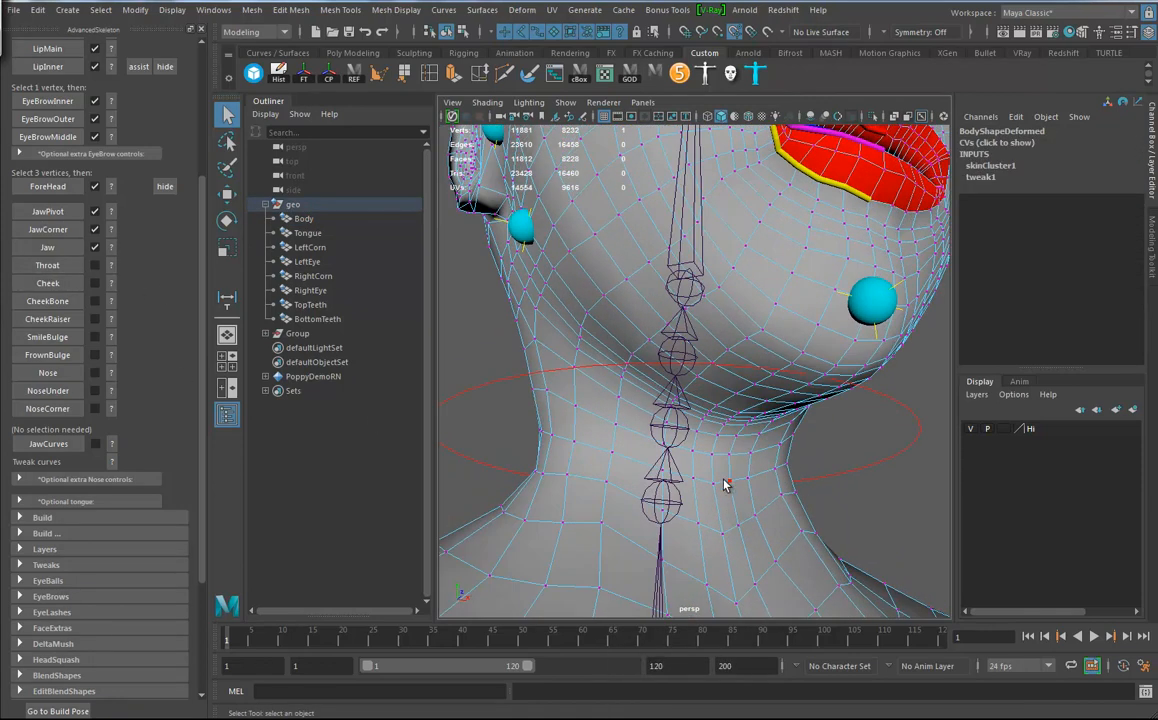
pyautogui.click(47, 265)
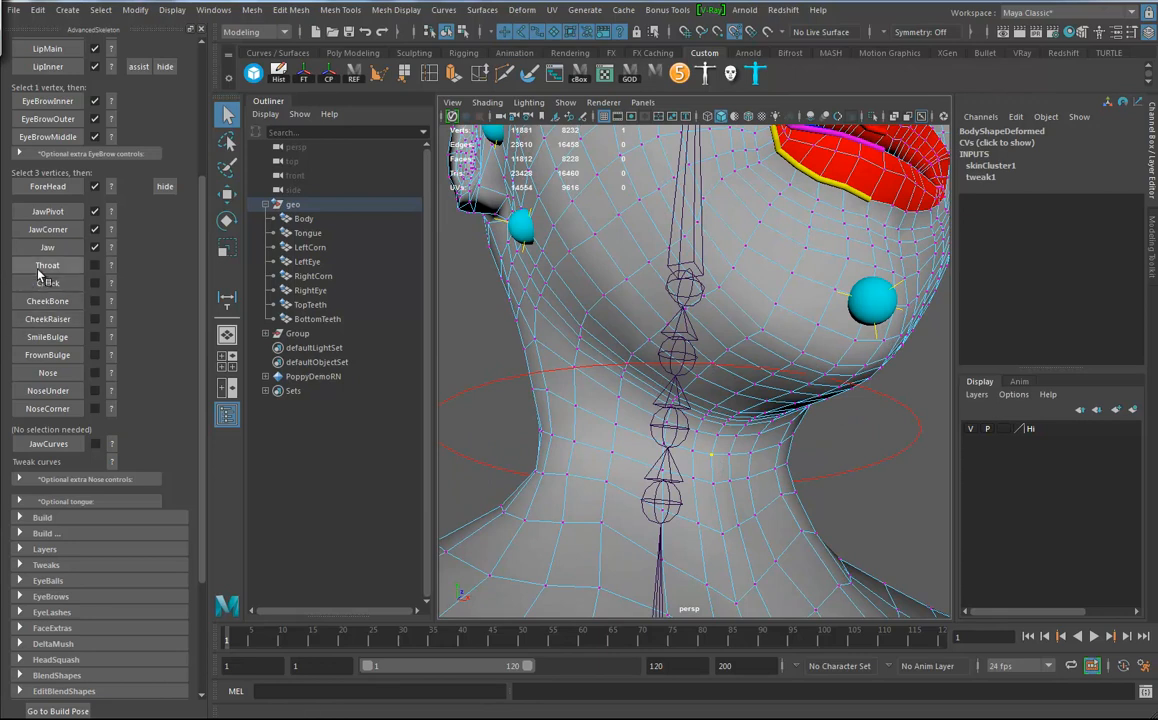
# Step: Create the Cheek fit from a Body vertex on the right cheek, between the jaw corner and the mouth
pyautogui.click(631, 209)
pyautogui.keyDown('alt'); pyautogui.moveTo(633, 213); pyautogui.dragTo(635, 495); pyautogui.keyUp('alt')
pyautogui.keyDown('alt'); pyautogui.moveTo(635, 495); pyautogui.dragTo(615, 415, button='middle'); pyautogui.keyUp('alt')
pyautogui.moveTo(582, 311); pyautogui.dragTo(524, 313, button='right')
pyautogui.moveTo(579, 314)
pyautogui.keyDown('alt'); pyautogui.mouseDown()
pyautogui.moveTo(551, 318)
pyautogui.moveTo(563, 305)
pyautogui.mouseUp(); pyautogui.keyUp('alt')
pyautogui.click(581, 277)
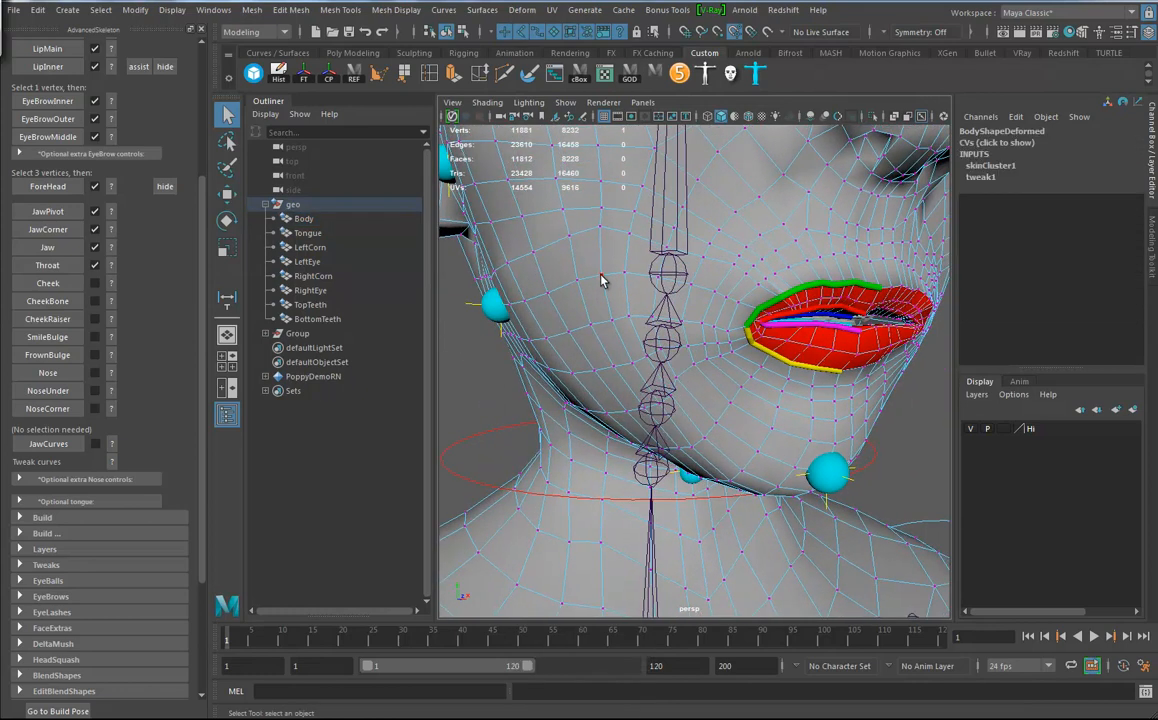
pyautogui.click(47, 283)
# Step: Create the CheekBone fit from a Body vertex high on the right cheek, between the eye and the ear
pyautogui.keyDown('alt'); pyautogui.moveTo(791, 343); pyautogui.dragTo(784, 447, button='middle'); pyautogui.keyUp('alt')
pyautogui.click(760, 313)
pyautogui.keyDown('alt'); pyautogui.moveTo(760, 304); pyautogui.dragTo(763, 367, button='middle'); pyautogui.keyUp('alt')
pyautogui.moveTo(756, 314); pyautogui.dragTo(687, 315, button='right')
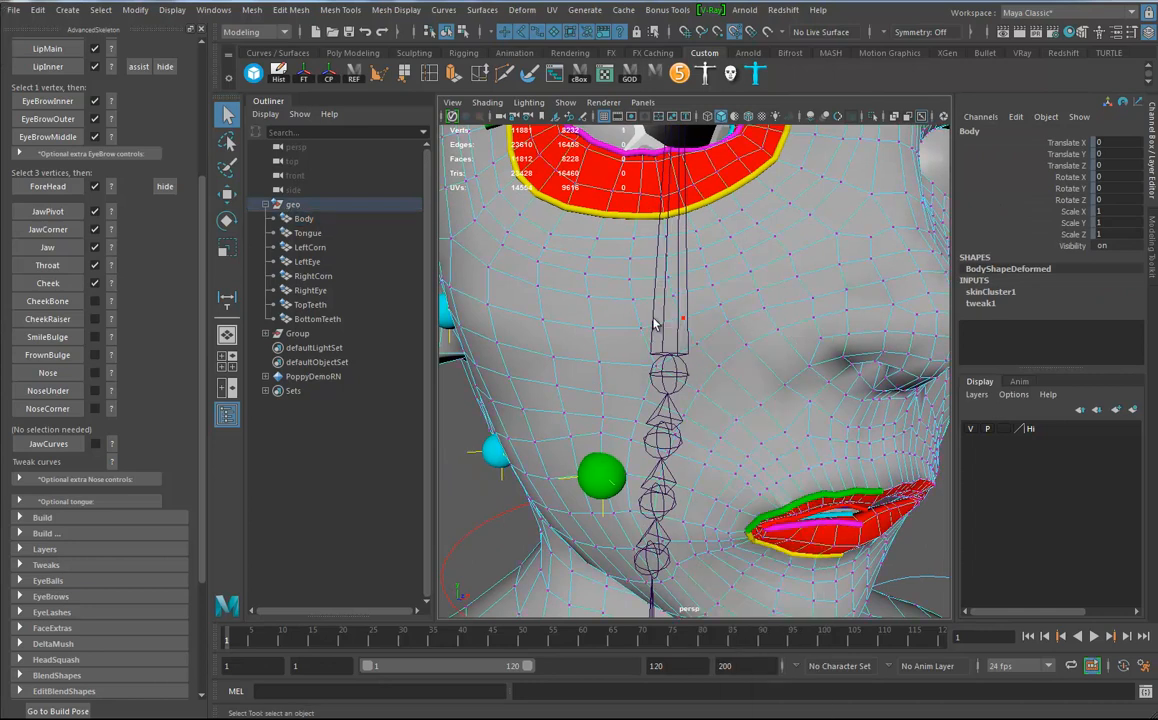
pyautogui.keyDown('alt'); pyautogui.moveTo(490, 281); pyautogui.dragTo(500, 360); pyautogui.keyUp('alt')
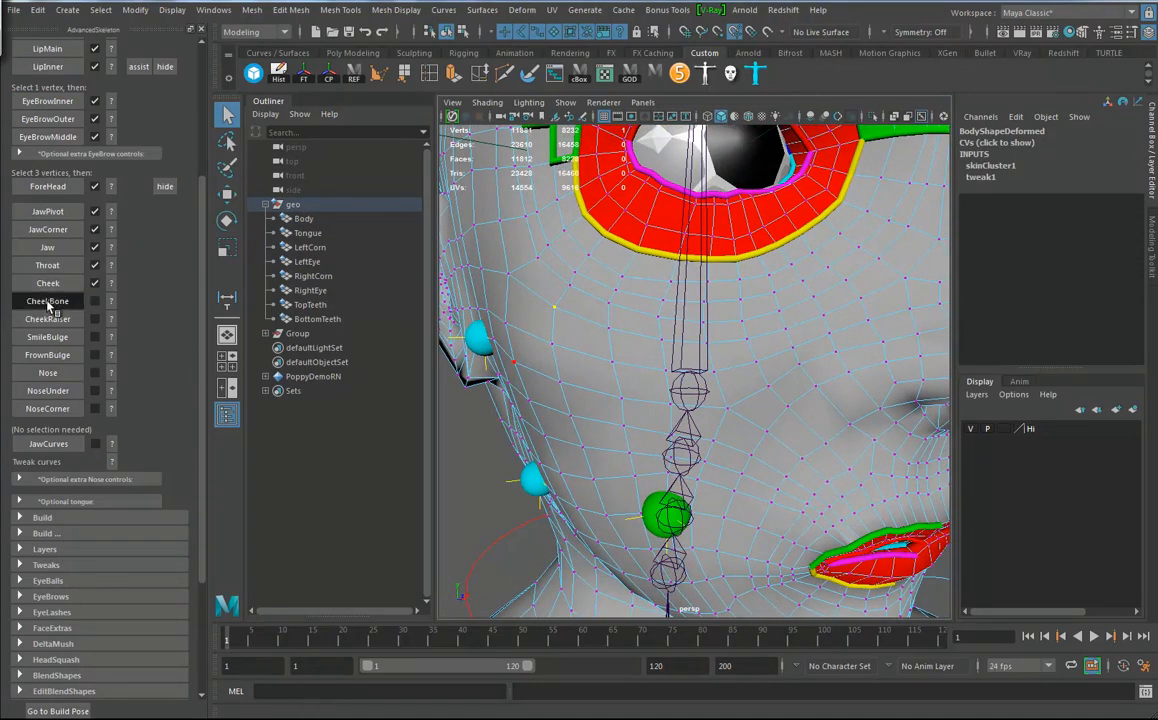
pyautogui.click(47, 301)
# Step: Create the CheekRaiser fit from a Body vertex just below the right eye's lower lid area
pyautogui.keyDown('alt'); pyautogui.moveTo(843, 404); pyautogui.dragTo(805, 346); pyautogui.keyUp('alt')
pyautogui.click(830, 354)
pyautogui.moveTo(783, 314); pyautogui.dragTo(745, 337, button='right')
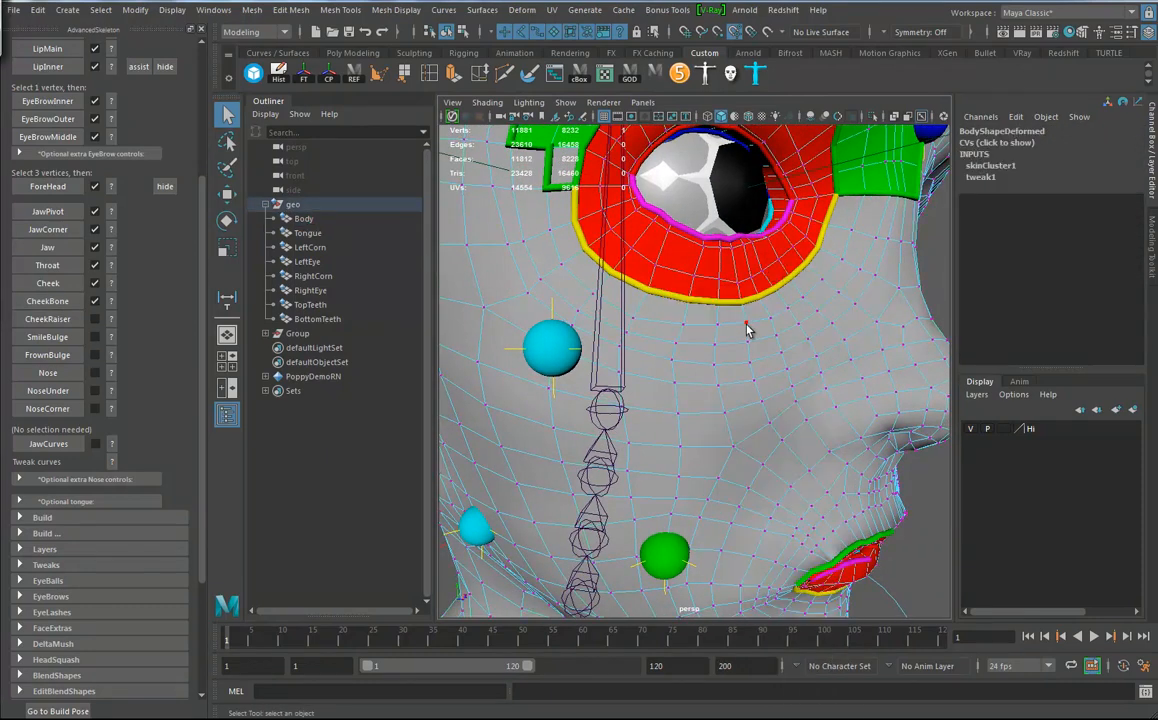
pyautogui.click(47, 319)
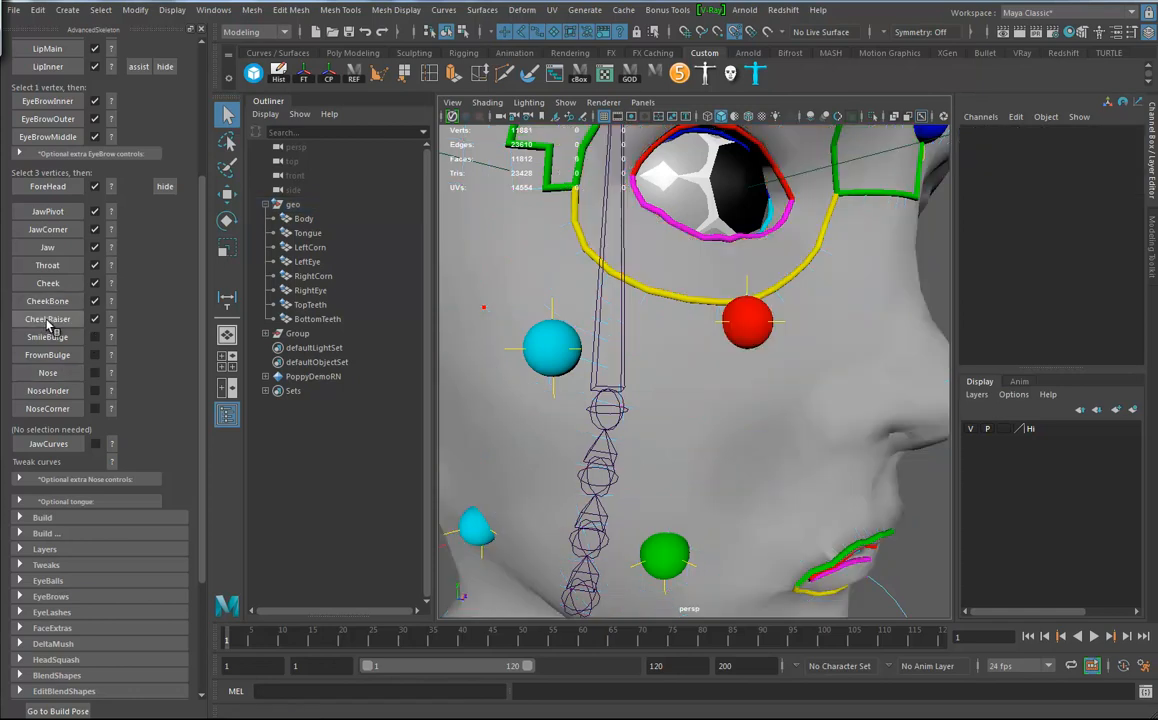
# Step: Create the SmileBulge fit from a Body vertex beside the right mouth corner, checking the placement reference image
pyautogui.click(815, 455)
pyautogui.keyDown('alt'); pyautogui.moveTo(822, 465); pyautogui.dragTo(780, 318); pyautogui.keyUp('alt')
pyautogui.moveTo(780, 318); pyautogui.dragTo(640, 305, button='right')
pyautogui.click(111, 338)
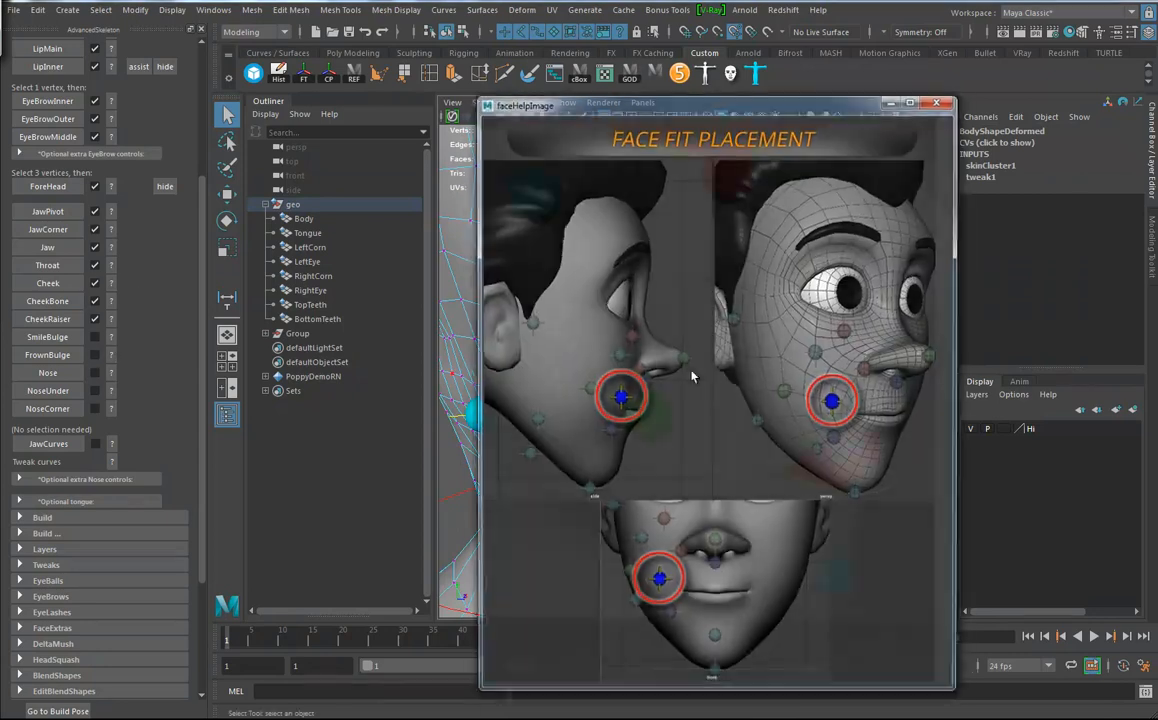
pyautogui.click(940, 99)
pyautogui.keyDown('alt'); pyautogui.moveTo(720, 385); pyautogui.dragTo(735, 347); pyautogui.keyUp('alt')
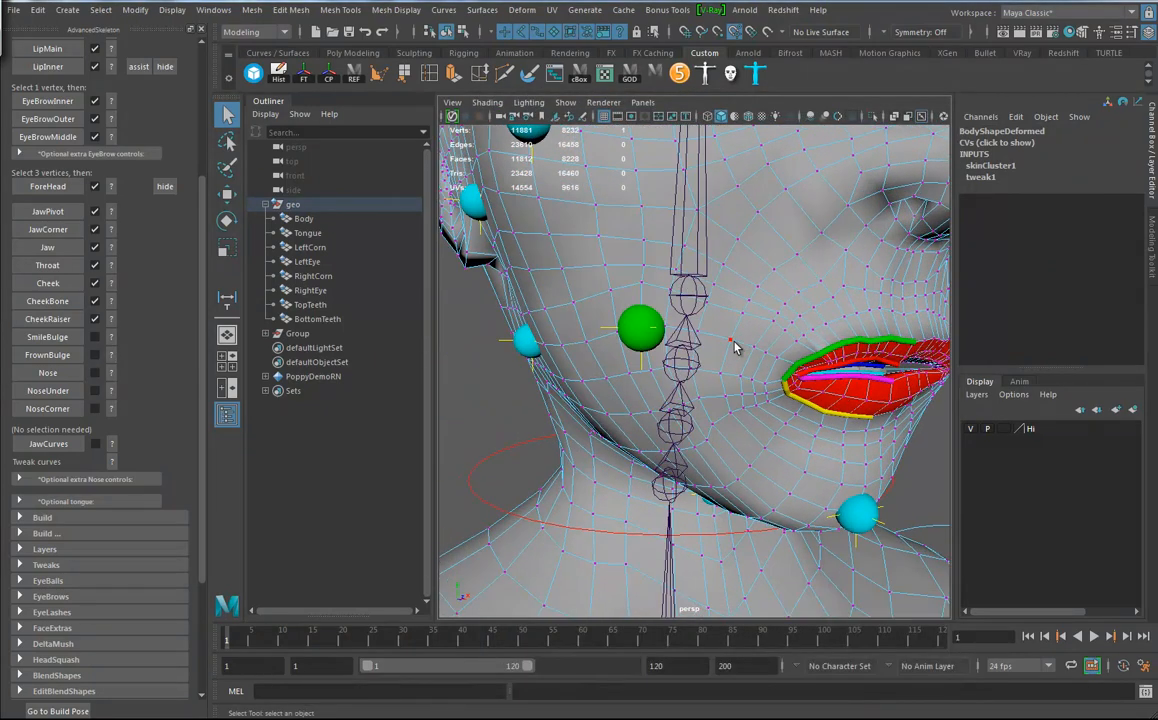
pyautogui.click(55, 338)
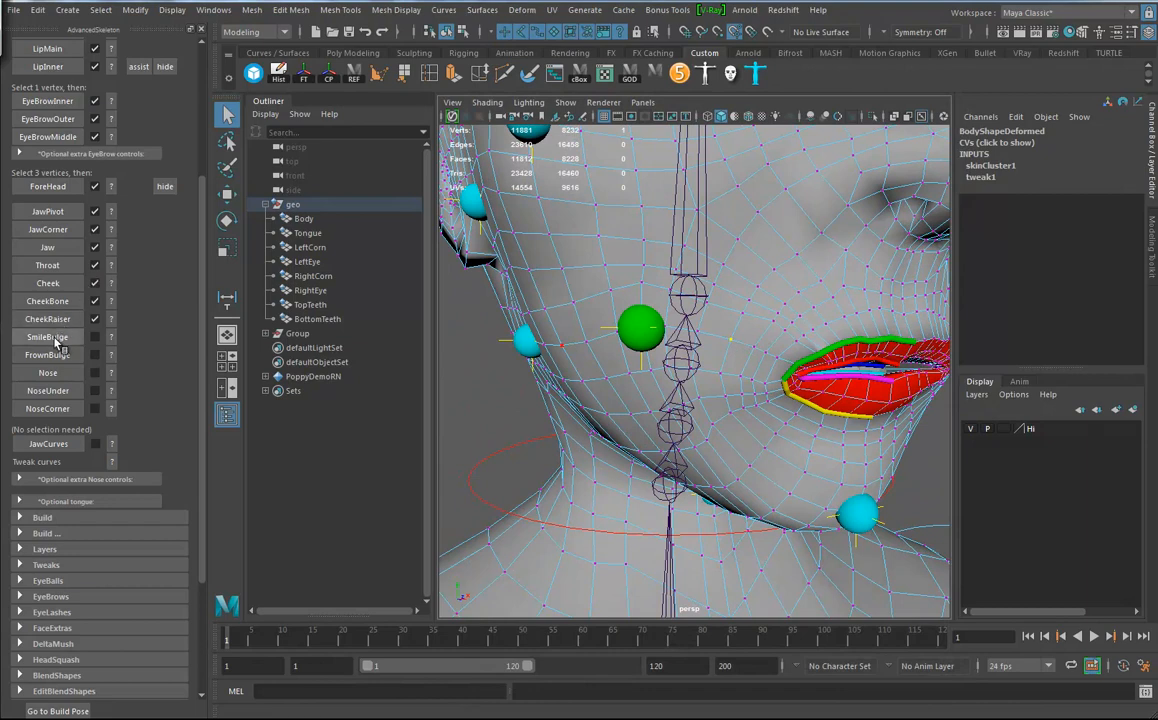
# Step: Create the FrownBulge fit from a Body vertex slightly below and outside the right mouth corner
pyautogui.click(827, 290)
pyautogui.moveTo(790, 285); pyautogui.dragTo(705, 290, button='right')
pyautogui.keyDown('alt'); pyautogui.moveTo(714, 432); pyautogui.dragTo(645, 372); pyautogui.keyUp('alt')
pyautogui.click(45, 300)
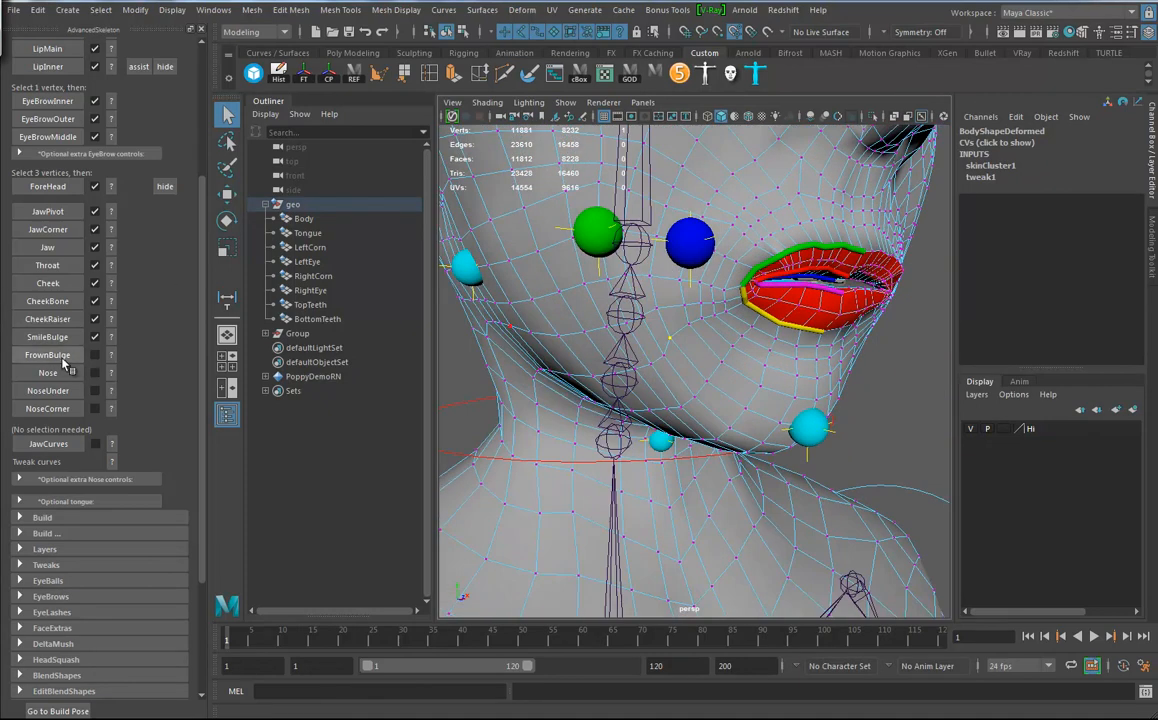
# Step: Create the Nose fit from the Body vertex at the centre of the nose tip
pyautogui.keyDown('alt'); pyautogui.moveTo(832, 260); pyautogui.dragTo(709, 320); pyautogui.keyUp('alt')
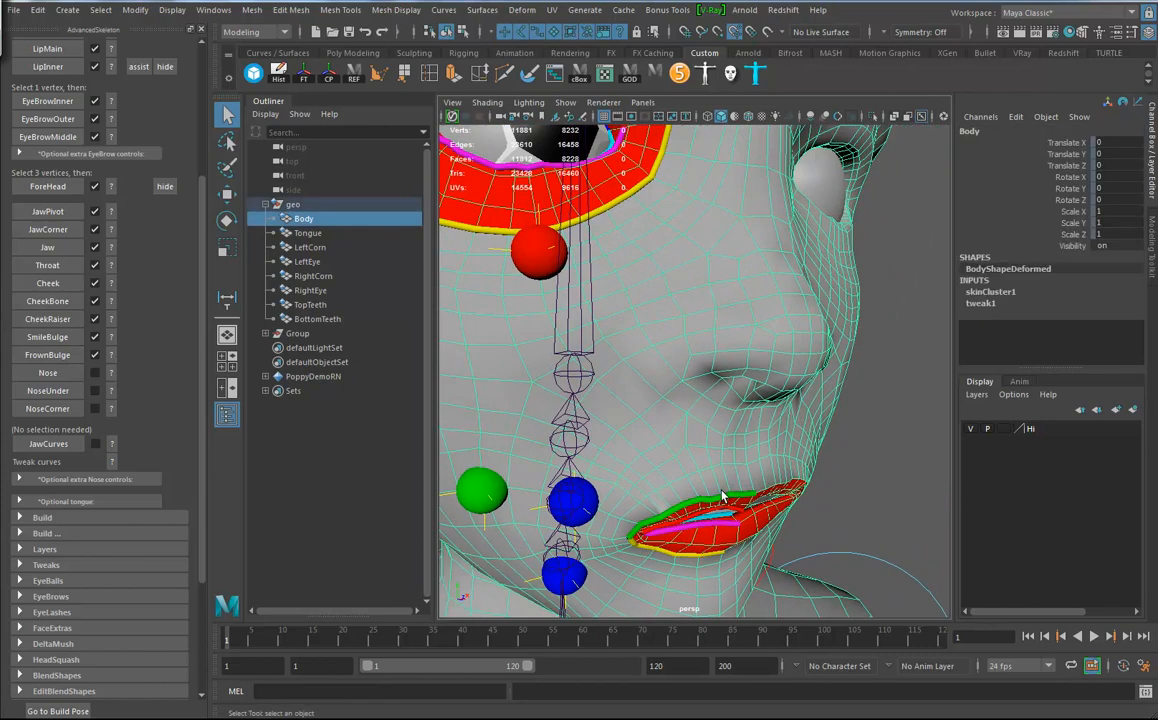
pyautogui.moveTo(709, 320); pyautogui.dragTo(716, 313, button='right')
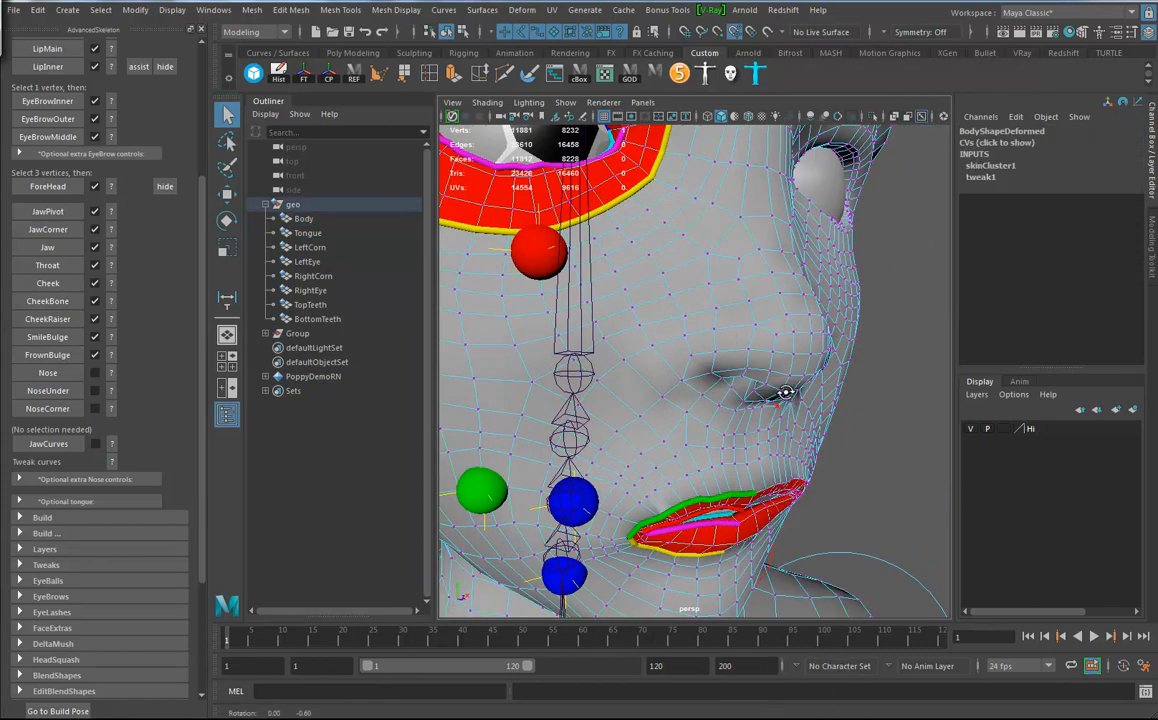
pyautogui.keyDown('alt'); pyautogui.moveTo(707, 368); pyautogui.dragTo(816, 371); pyautogui.keyUp('alt')
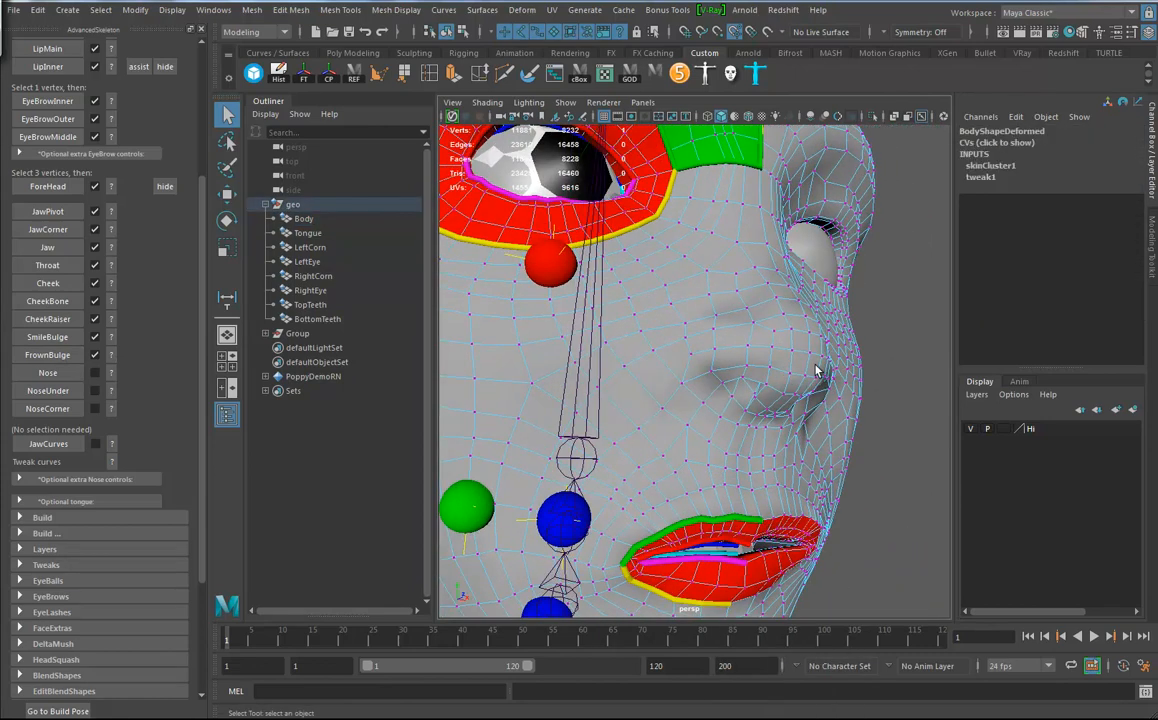
pyautogui.click(47, 337)
# Step: Create the NoseUnder fit from the centre-line Body vertex where the nose base meets the upper lip area
pyautogui.moveTo(657, 323); pyautogui.dragTo(636, 339, button='right')
pyautogui.keyDown('alt'); pyautogui.moveTo(767, 435); pyautogui.dragTo(796, 426); pyautogui.keyUp('alt')
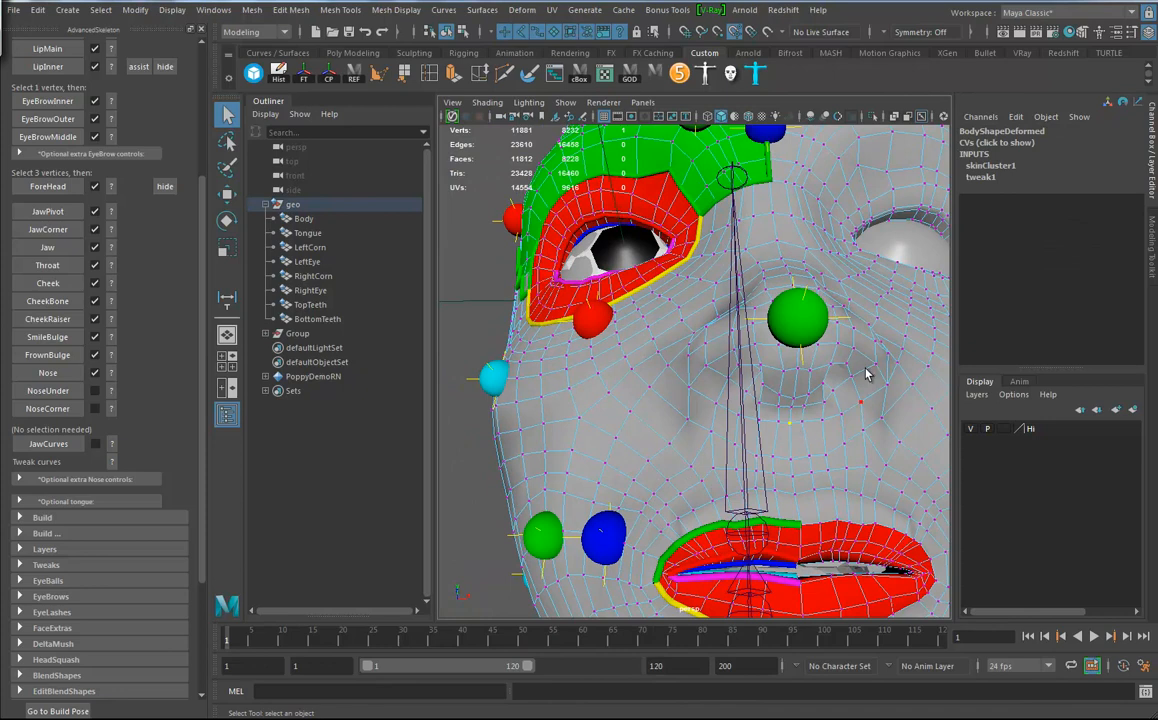
pyautogui.click(58, 394)
# Step: Create the NoseCorner fit from a Body vertex beside the right nostril wing
pyautogui.keyDown('alt'); pyautogui.moveTo(758, 318); pyautogui.dragTo(650, 280); pyautogui.keyUp('alt')
pyautogui.moveTo(636, 277); pyautogui.dragTo(682, 331, button='right')
pyautogui.keyDown('alt'); pyautogui.moveTo(682, 331); pyautogui.dragTo(724, 306); pyautogui.keyUp('alt')
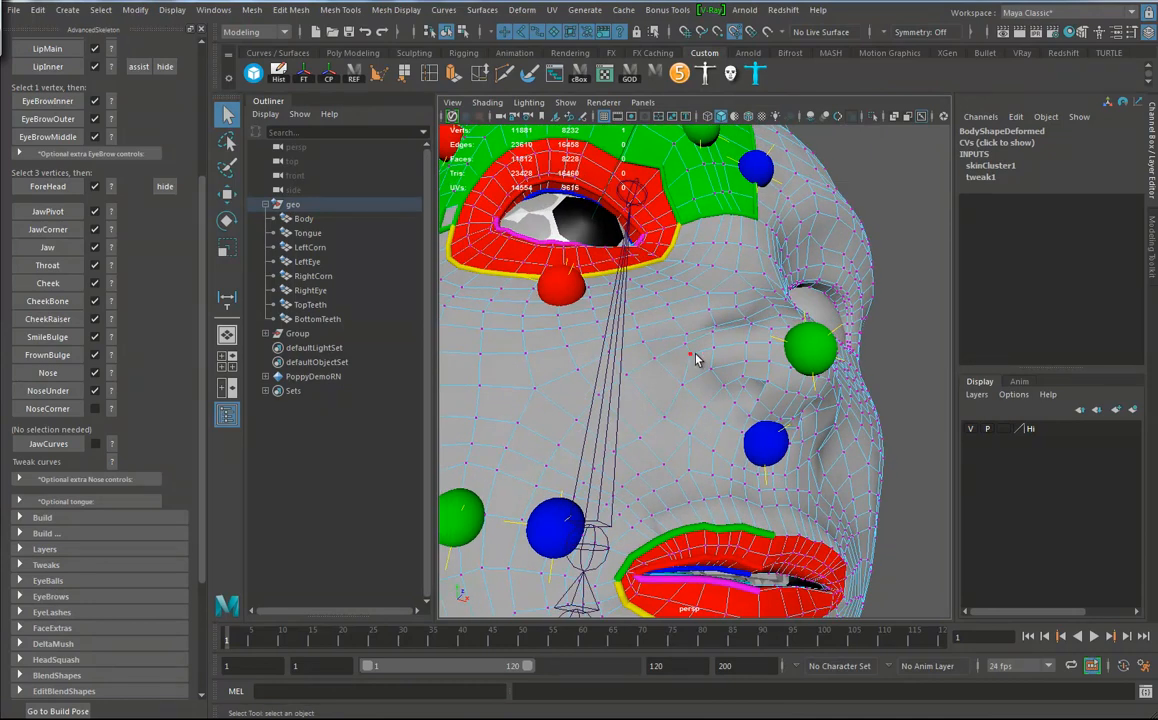
pyautogui.keyDown('alt'); pyautogui.moveTo(645, 380); pyautogui.dragTo(672, 394); pyautogui.keyUp('alt')
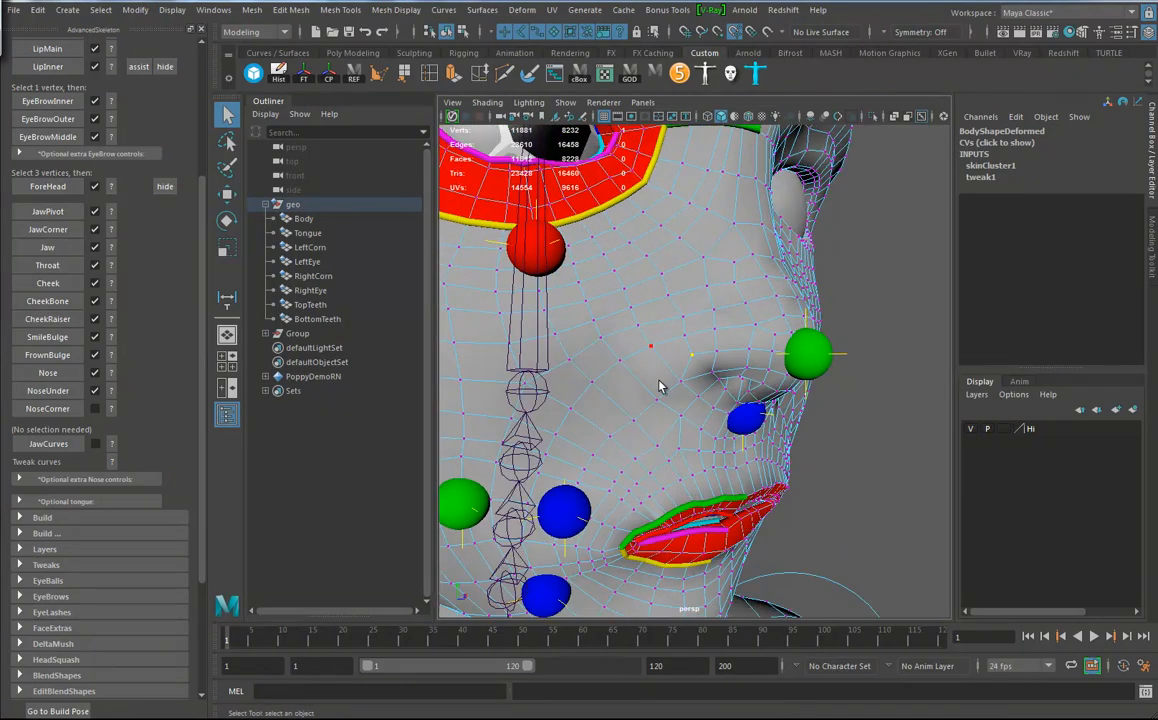
pyautogui.click(47, 409)
# Step: Generate the JawCurves from the placed face fits and create the optional Tongue fit
pyautogui.click(670, 262)
pyautogui.keyDown('alt'); pyautogui.moveTo(792, 340); pyautogui.dragTo(561, 398); pyautogui.keyUp('alt')
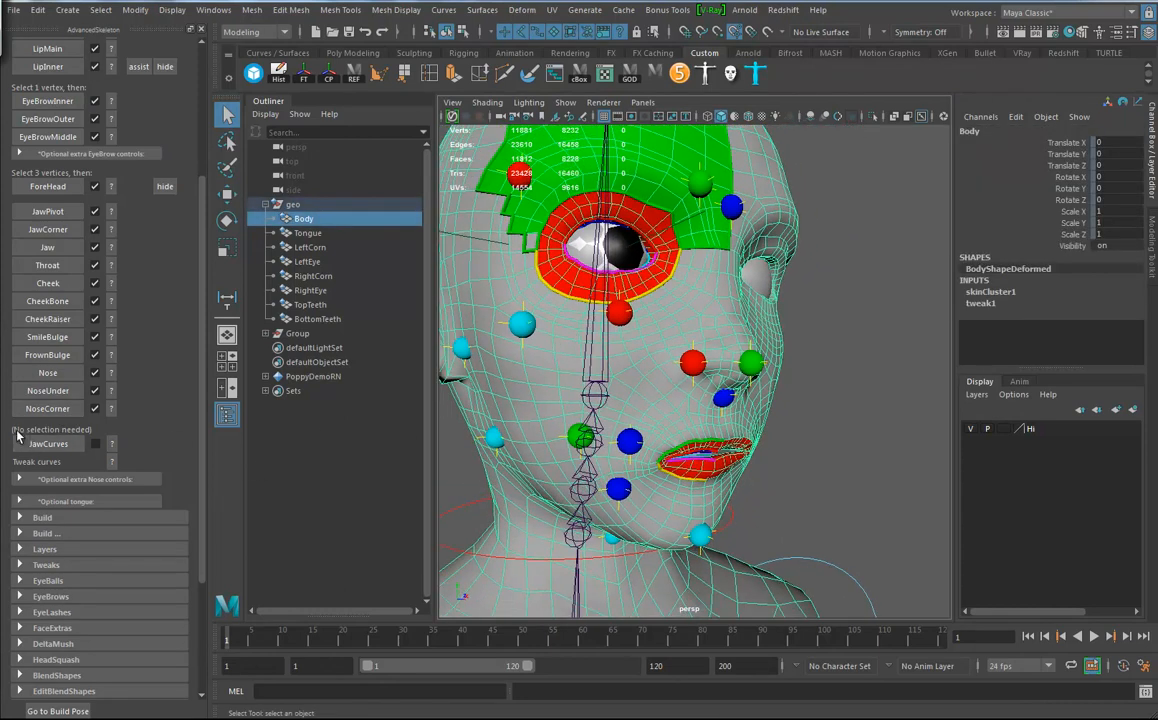
pyautogui.click(47, 446)
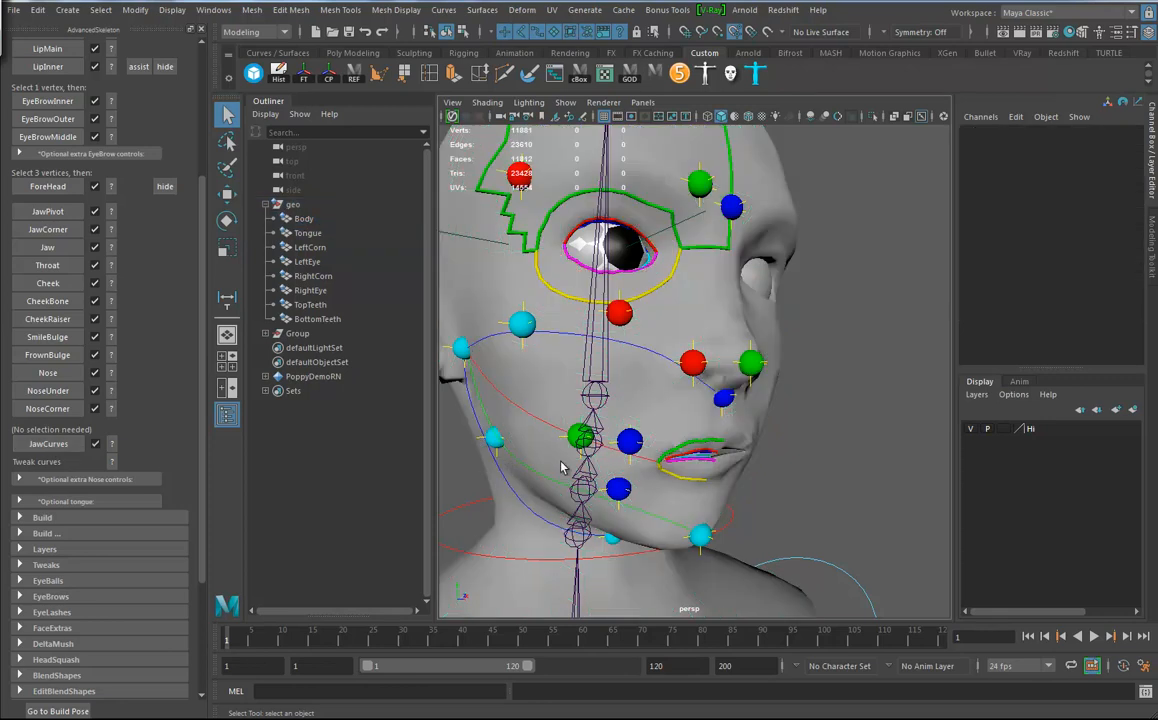
pyautogui.keyDown('alt'); pyautogui.moveTo(643, 436); pyautogui.dragTo(775, 306, button='middle'); pyautogui.keyUp('alt')
pyautogui.keyDown('alt'); pyautogui.moveTo(775, 306); pyautogui.dragTo(728, 364); pyautogui.keyUp('alt')
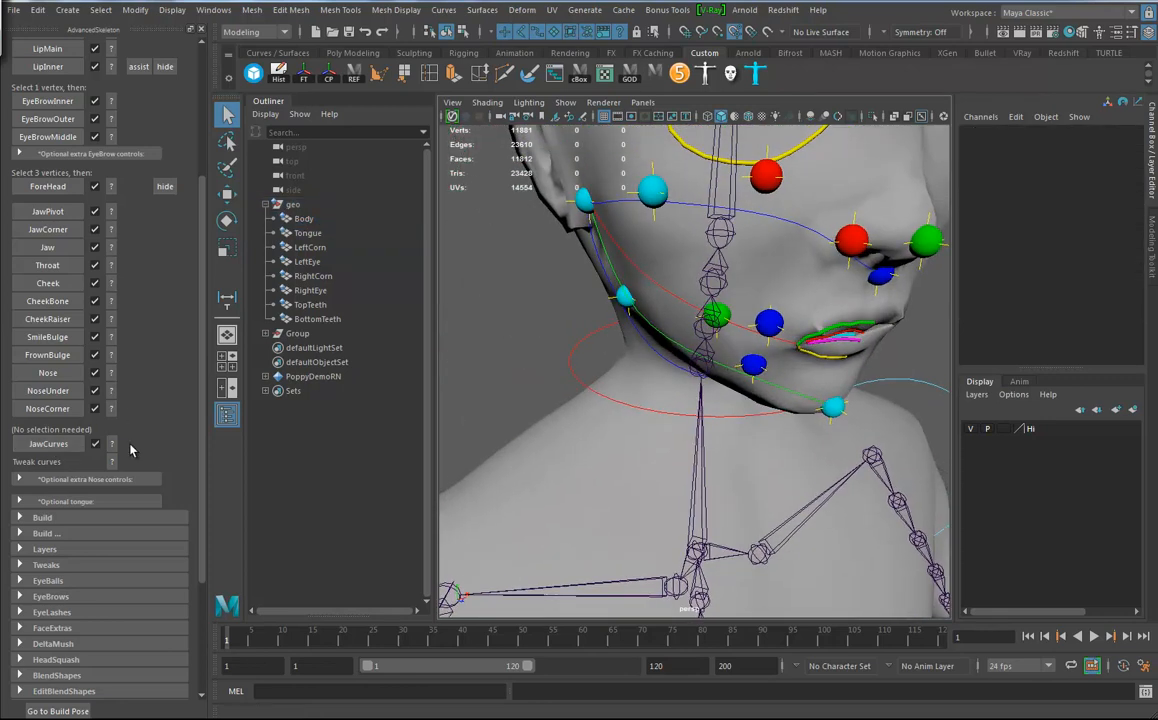
pyautogui.click(70, 502)
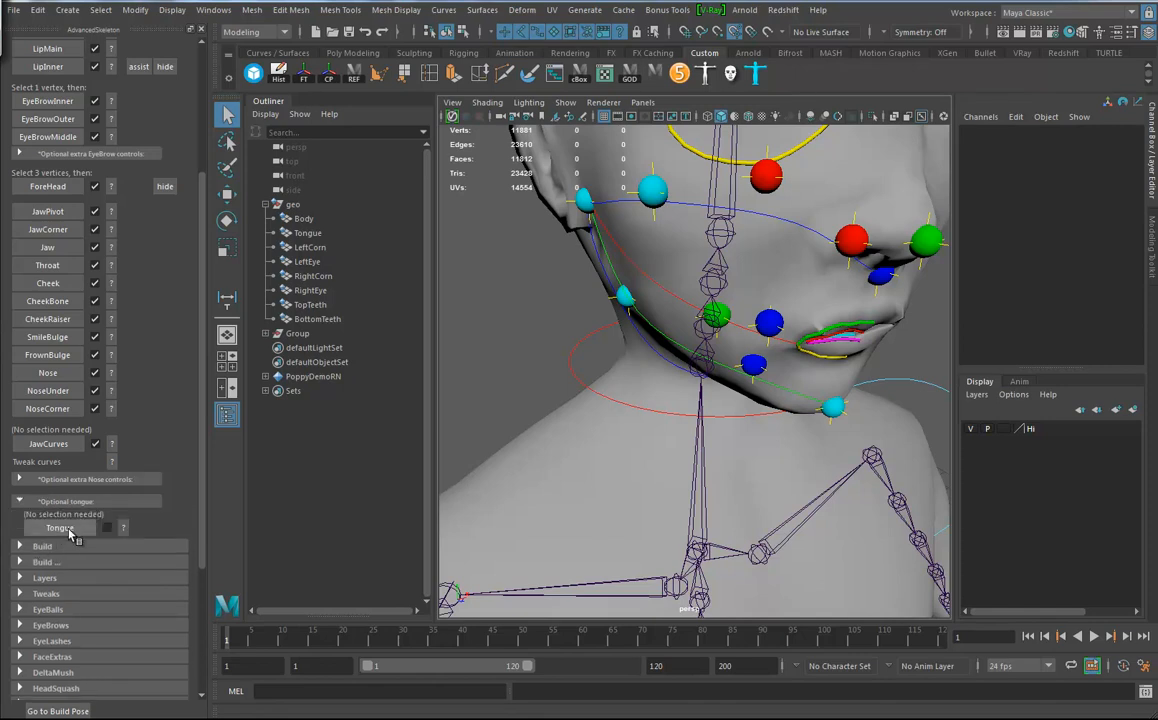
pyautogui.click(66, 530)
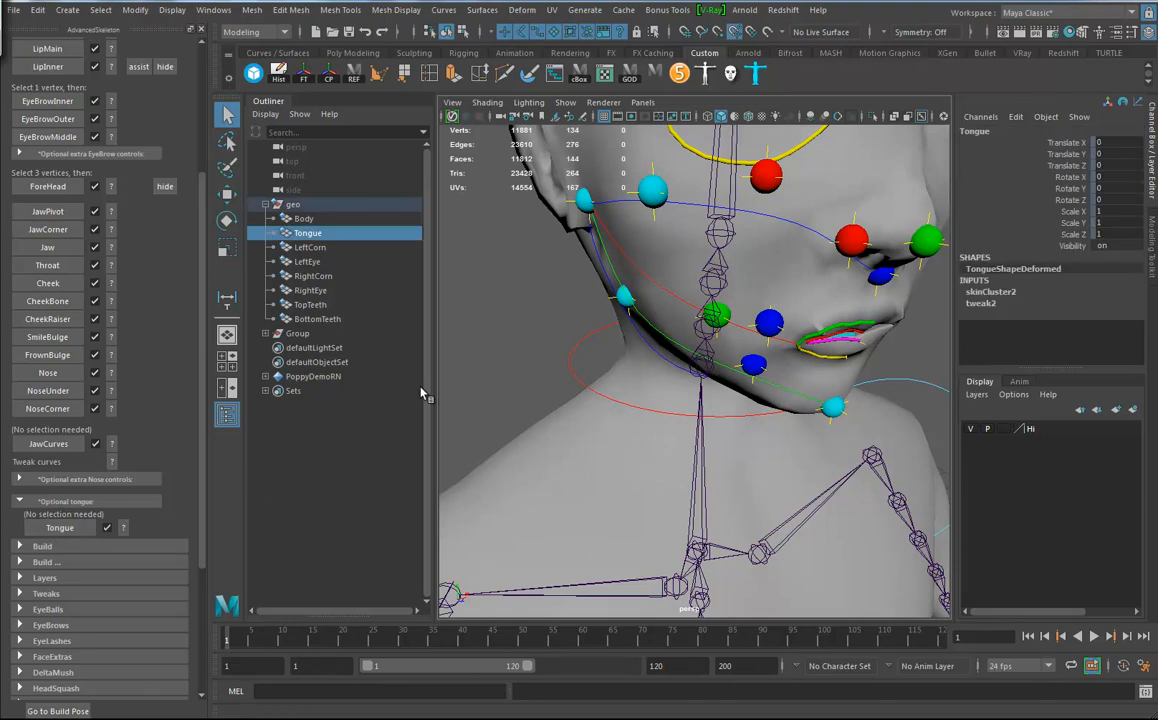
# Step: Examine the face build options and the step builder's individual stages, from Prep through the lip and jaw steps
pyautogui.click(18, 547)
pyautogui.scroll(-2, 111, 468)
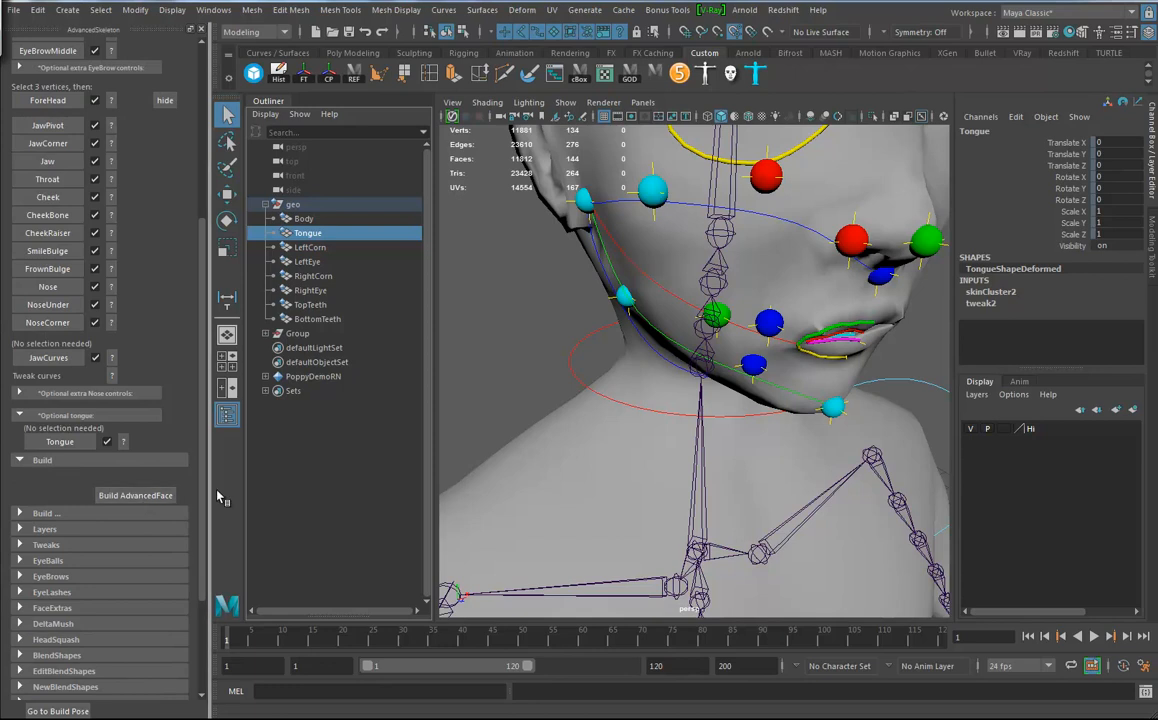
pyautogui.click(132, 495)
pyautogui.keyDown('alt'); pyautogui.moveTo(660, 322); pyautogui.dragTo(595, 411, button='right'); pyautogui.keyUp('alt')
pyautogui.keyDown('alt'); pyautogui.moveTo(595, 411); pyautogui.dragTo(602, 403); pyautogui.keyUp('alt')
pyautogui.keyDown('alt'); pyautogui.moveTo(602, 403); pyautogui.dragTo(700, 406, button='right'); pyautogui.keyUp('alt')
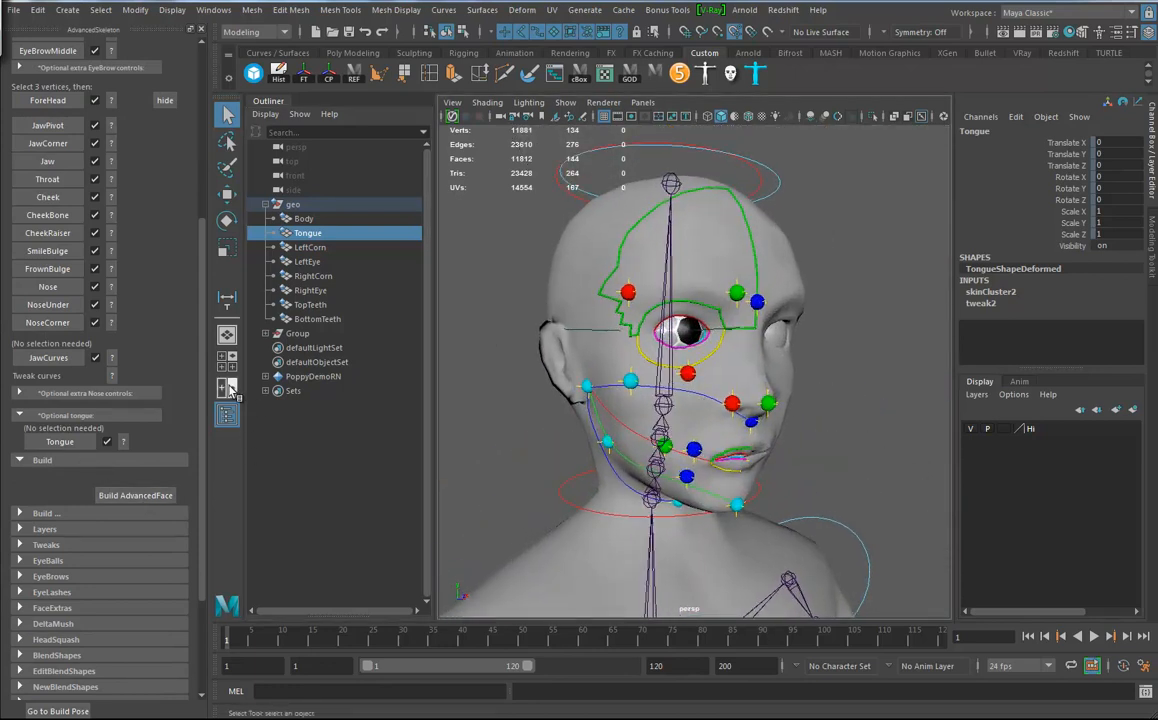
pyautogui.moveTo(201, 345); pyautogui.dragTo(203, 465)
pyautogui.scroll(-1, 107, 392)
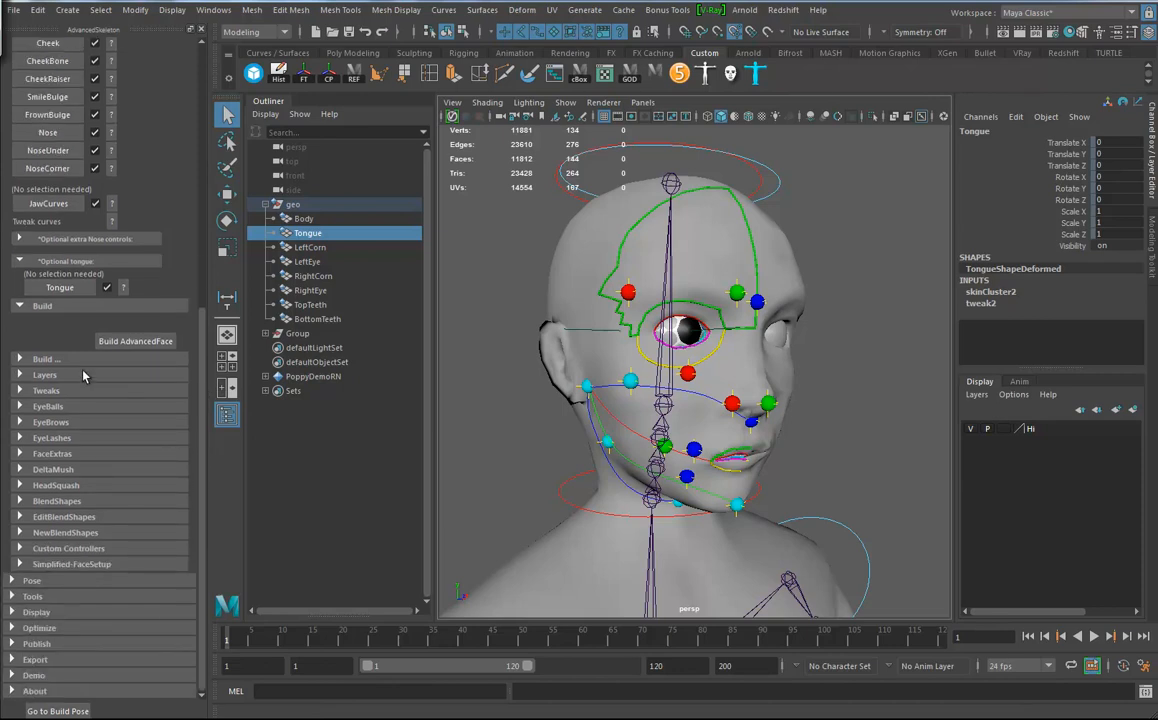
pyautogui.click(45, 360)
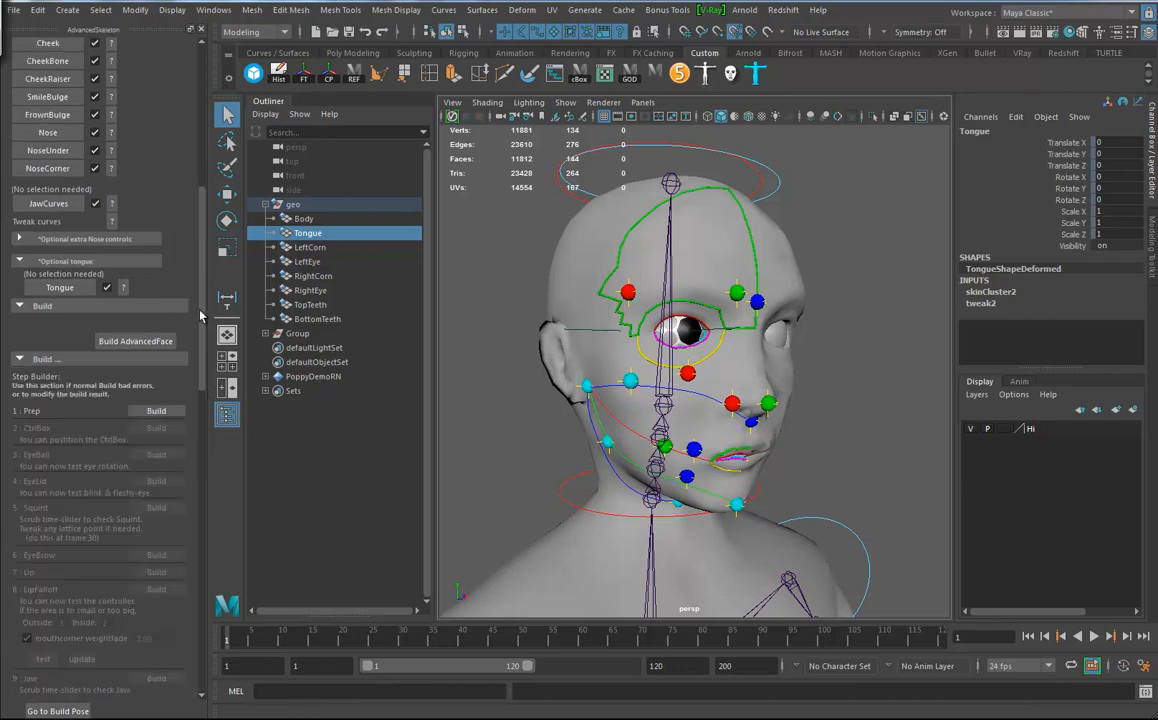
pyautogui.scroll(-3, 190, 367)
pyautogui.scroll(-1, 190, 367)
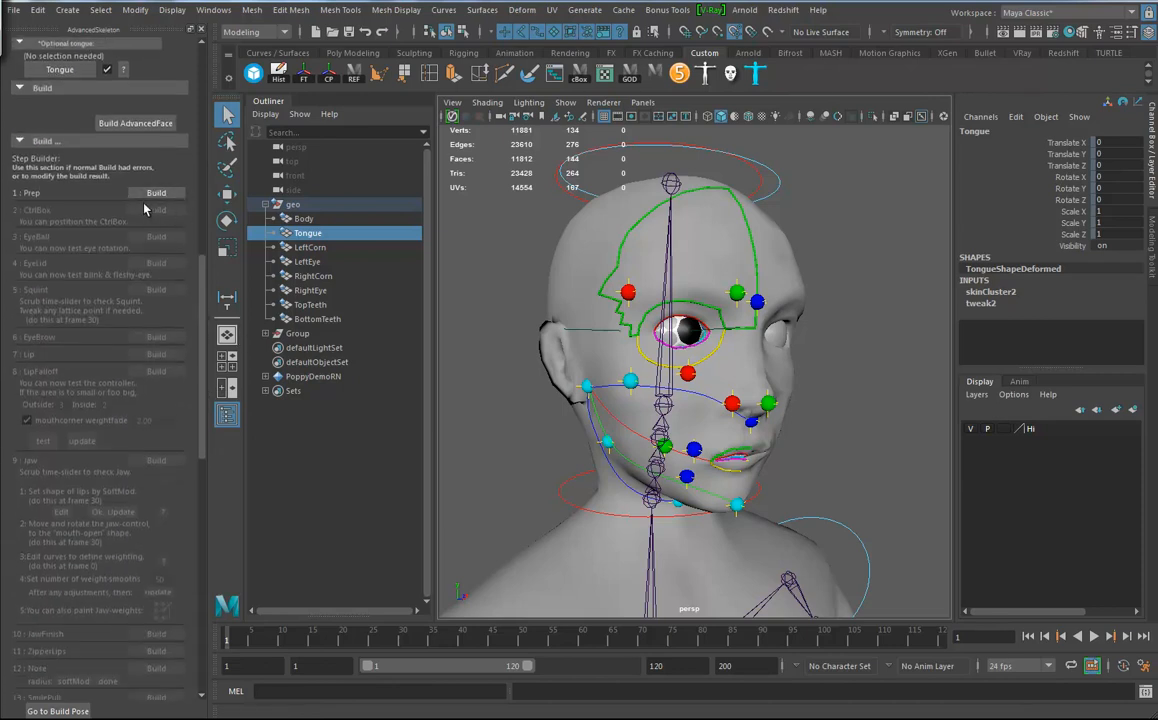
pyautogui.moveTo(207, 400); pyautogui.dragTo(185, 573)
# Step: Build the complete AdvancedFace rig from the placed face fits
pyautogui.scroll(12, 185, 573)
pyautogui.scroll(4, 171, 374)
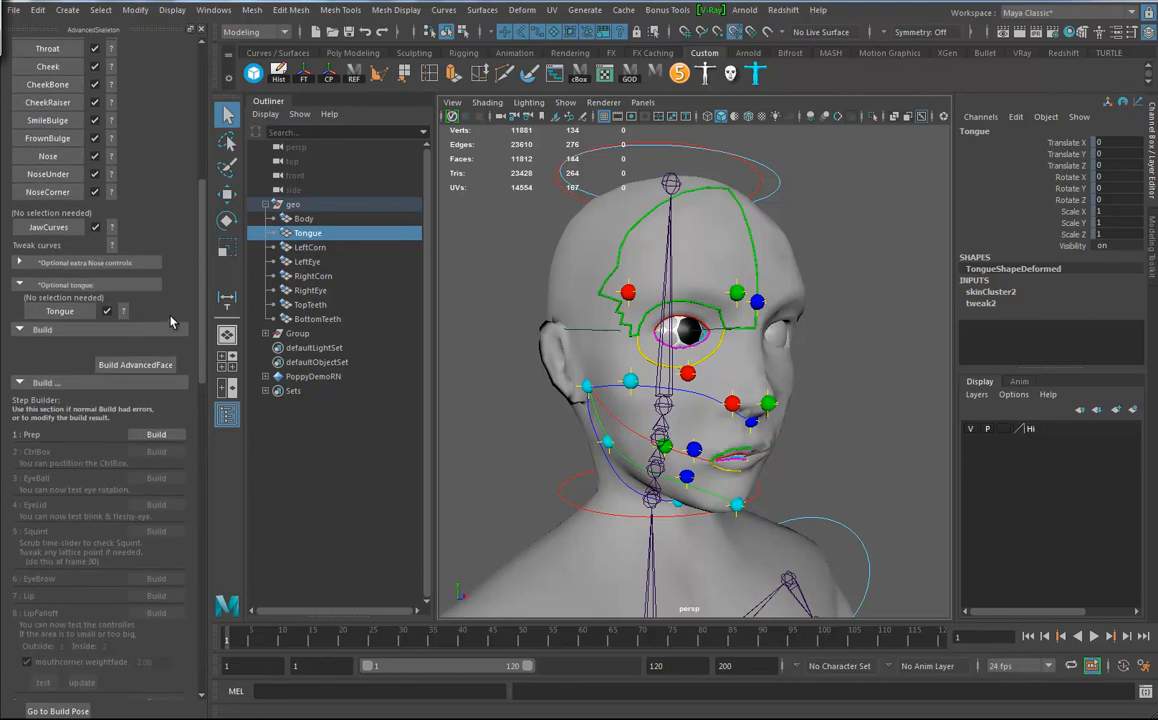
pyautogui.click(128, 368)
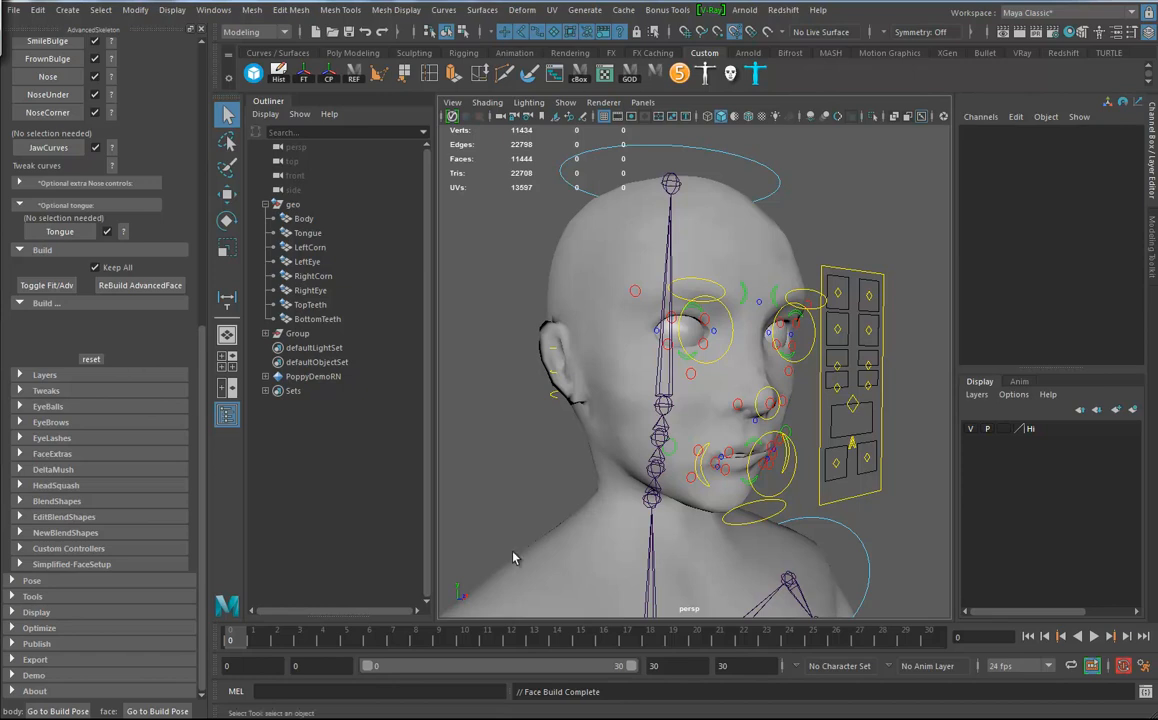
# Step: Hide the Outliner and move the central mouth control (ctrlMouth_M) down and slightly sideways in its box to open the mouth
pyautogui.moveTo(687, 442)
pyautogui.keyDown('alt'); pyautogui.mouseDown()
pyautogui.moveTo(675, 438)
pyautogui.moveTo(700, 443)
pyautogui.mouseUp(); pyautogui.keyUp('alt')
pyautogui.keyDown('alt'); pyautogui.moveTo(700, 443); pyautogui.dragTo(768, 447, button='right'); pyautogui.keyUp('alt')
pyautogui.keyDown('alt'); pyautogui.moveTo(768, 447); pyautogui.dragTo(708, 443, button='middle'); pyautogui.keyUp('alt')
pyautogui.keyDown('alt'); pyautogui.moveTo(708, 443); pyautogui.dragTo(693, 442); pyautogui.keyUp('alt')
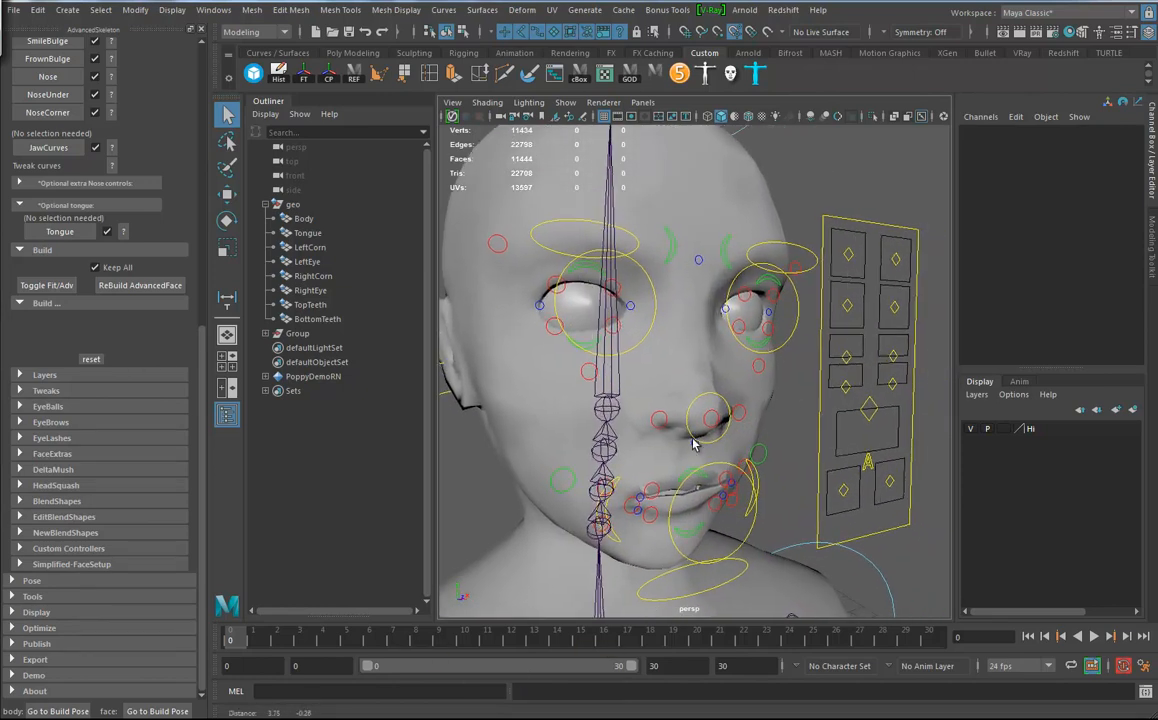
pyautogui.click(227, 414)
pyautogui.click(839, 435)
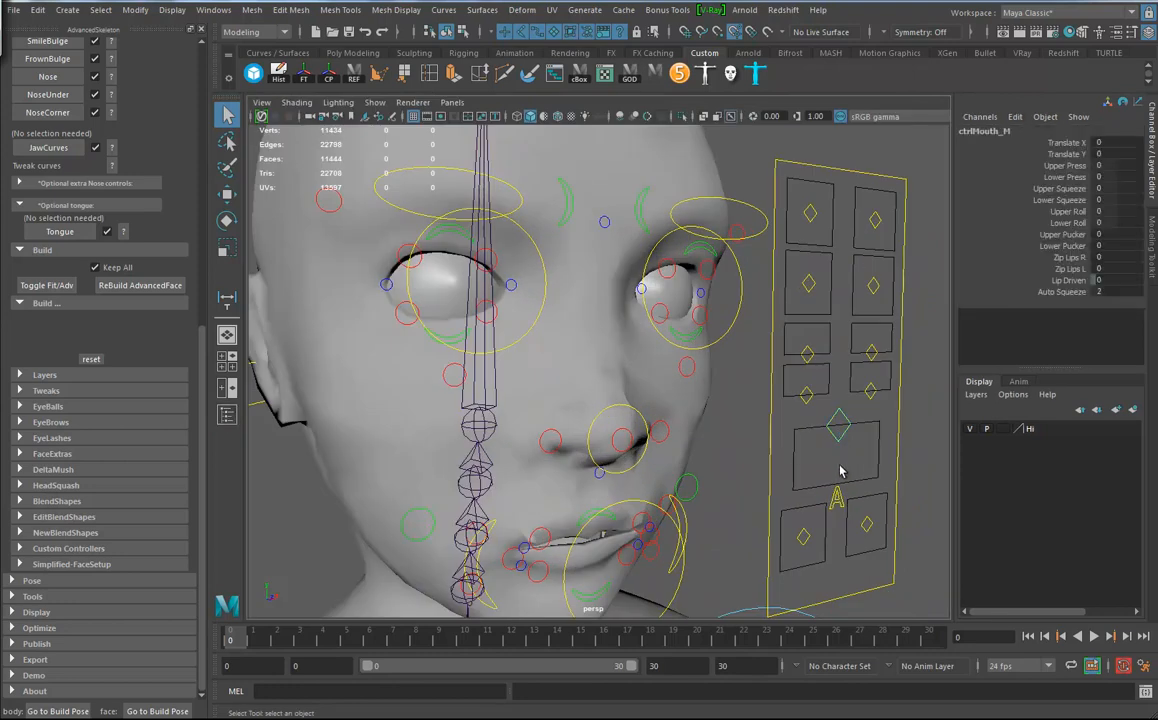
pyautogui.press('w')
pyautogui.moveTo(840, 432)
pyautogui.mouseDown()
pyautogui.moveTo(840, 480)
pyautogui.moveTo(855, 482)
pyautogui.moveTo(786, 468)
pyautogui.moveTo(832, 398)
pyautogui.moveTo(817, 426)
pyautogui.moveTo(824, 446)
pyautogui.mouseUp()
# Step: Try moving both eye controls in the face control box, undo the move, and set their Blink to 10
pyautogui.keyDown('alt'); pyautogui.moveTo(898, 350); pyautogui.dragTo(845, 343, button='right'); pyautogui.keyUp('alt')
pyautogui.keyDown('alt'); pyautogui.moveTo(845, 343); pyautogui.dragTo(760, 299); pyautogui.keyUp('alt')
pyautogui.click(756, 308)
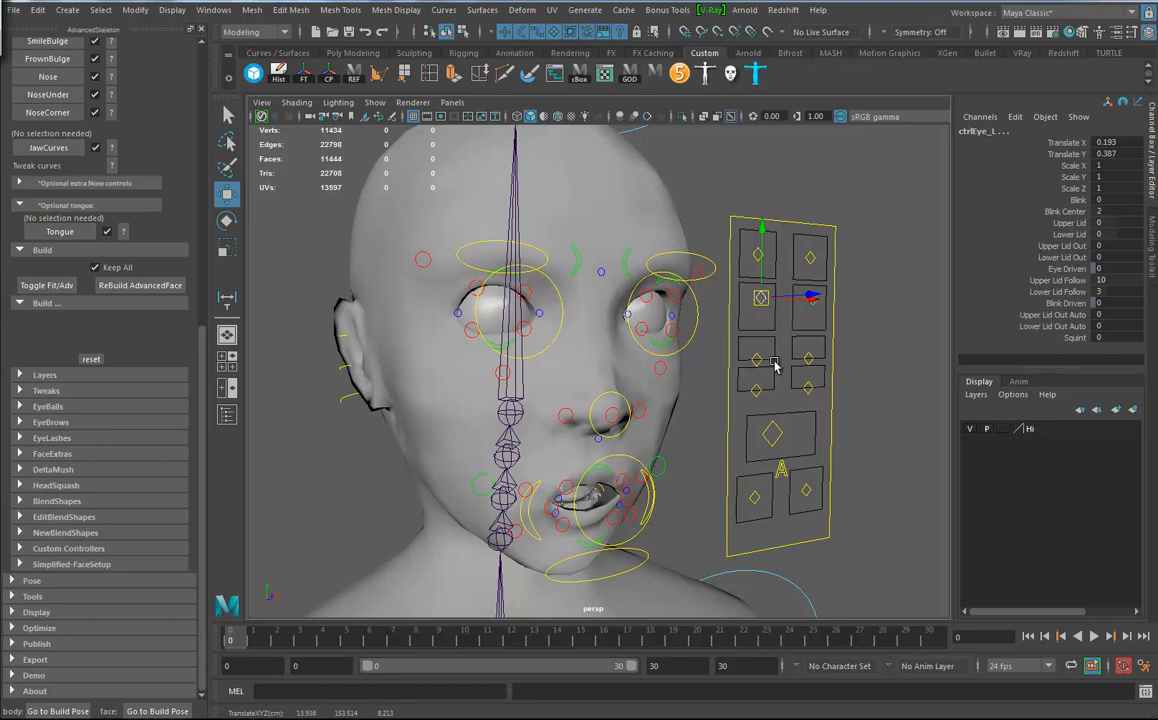
pyautogui.hotkey('ctrl', 'z')
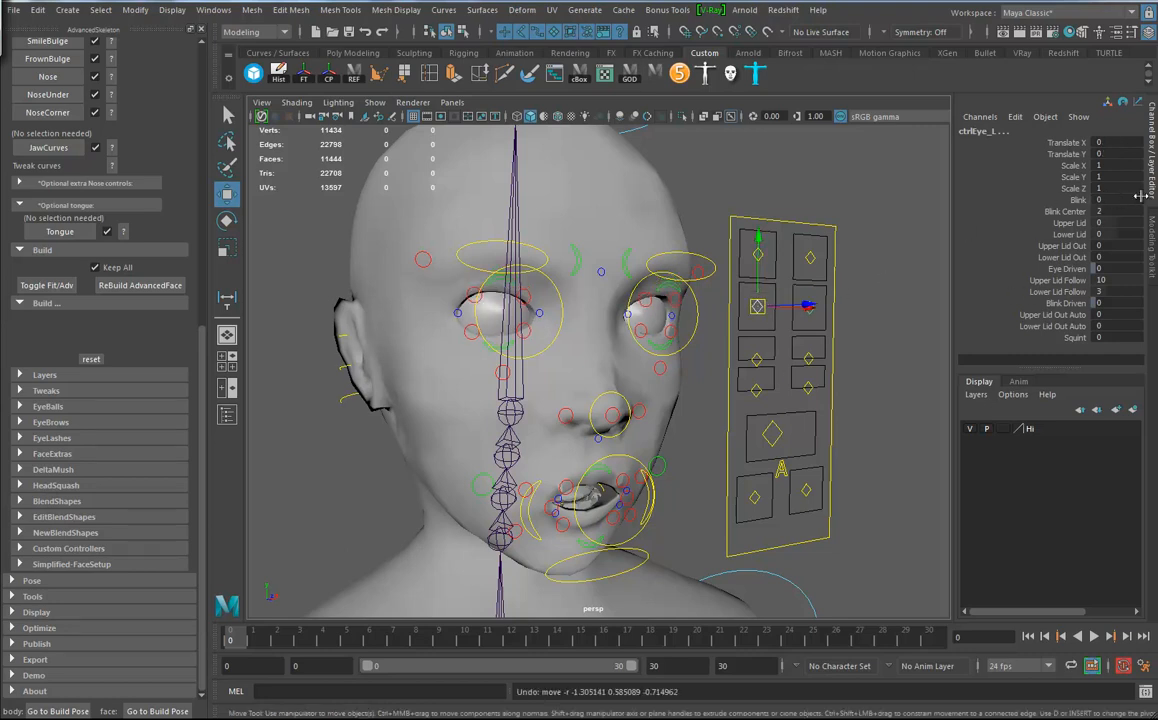
pyautogui.click(1078, 201)
pyautogui.moveTo(770, 292); pyautogui.dragTo(840, 305, button='middle')
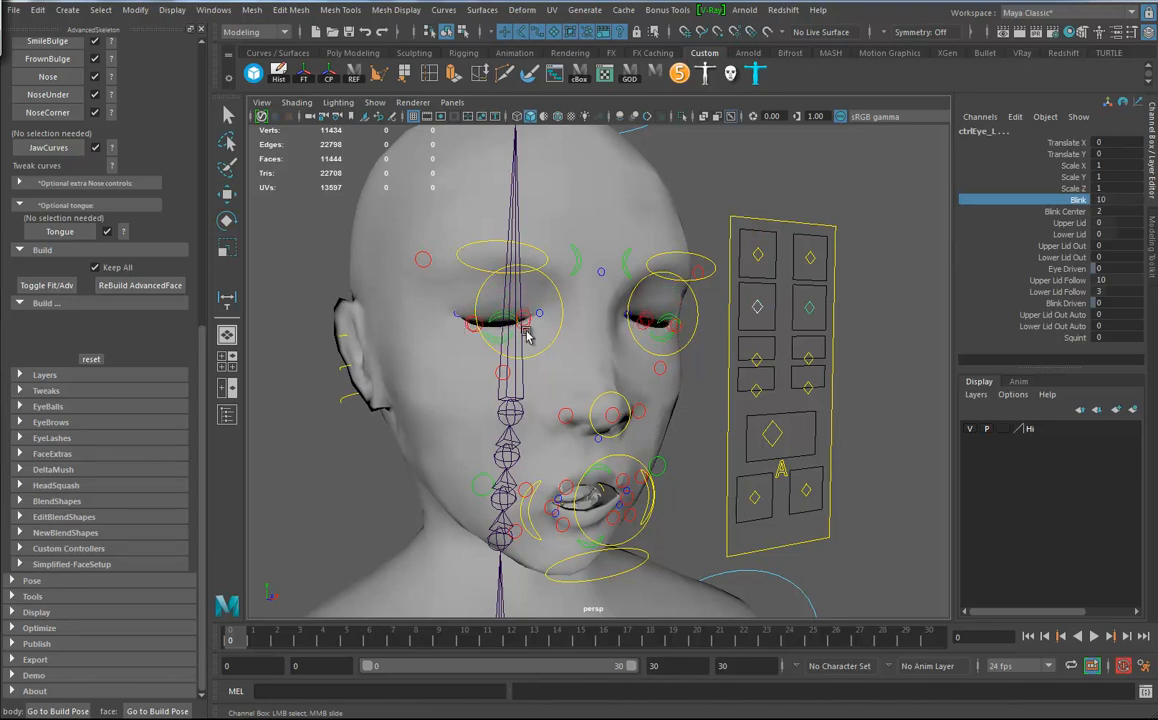
# Step: Select the Body mesh, examine the closed eyelids up close from the front and side, and undo the selection
pyautogui.keyDown('alt'); pyautogui.moveTo(527, 341); pyautogui.dragTo(644, 355, button='right'); pyautogui.keyUp('alt')
pyautogui.click(573, 286)
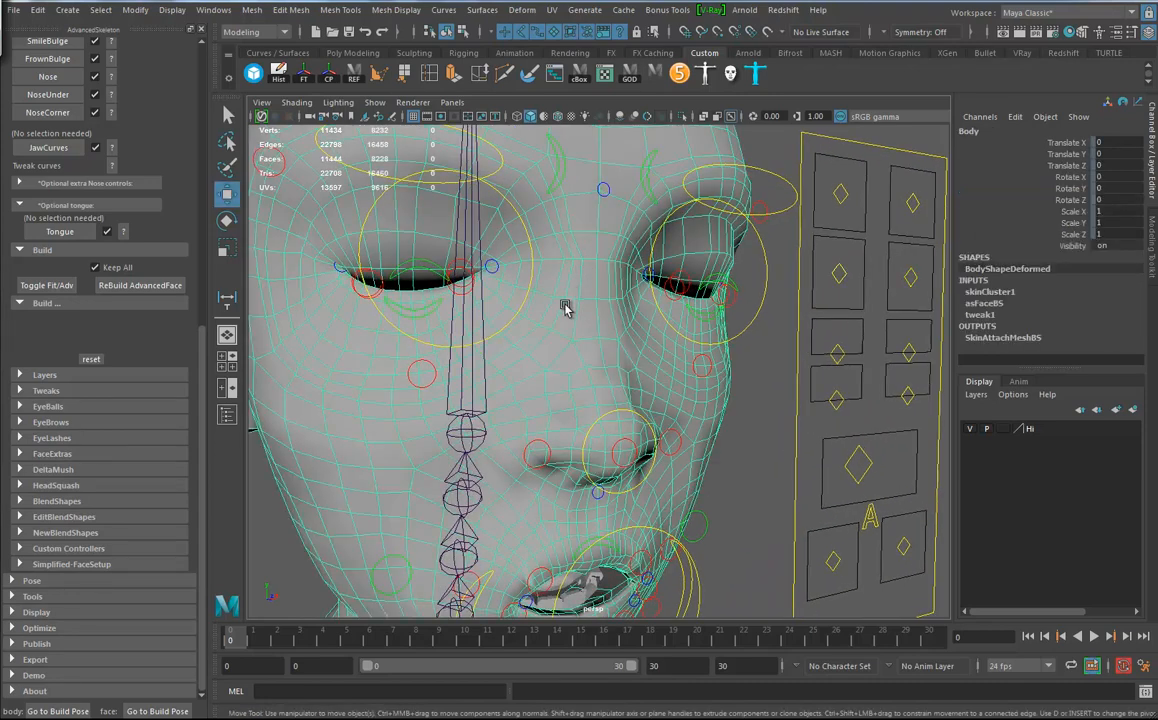
pyautogui.keyDown('alt'); pyautogui.moveTo(553, 309); pyautogui.dragTo(603, 356, button='middle'); pyautogui.keyUp('alt')
pyautogui.keyDown('alt'); pyautogui.moveTo(603, 356); pyautogui.dragTo(646, 346); pyautogui.keyUp('alt')
pyautogui.keyDown('alt'); pyautogui.moveTo(646, 346); pyautogui.dragTo(633, 372, button='right'); pyautogui.keyUp('alt')
pyautogui.keyDown('alt'); pyautogui.moveTo(633, 372); pyautogui.dragTo(720, 284); pyautogui.keyUp('alt')
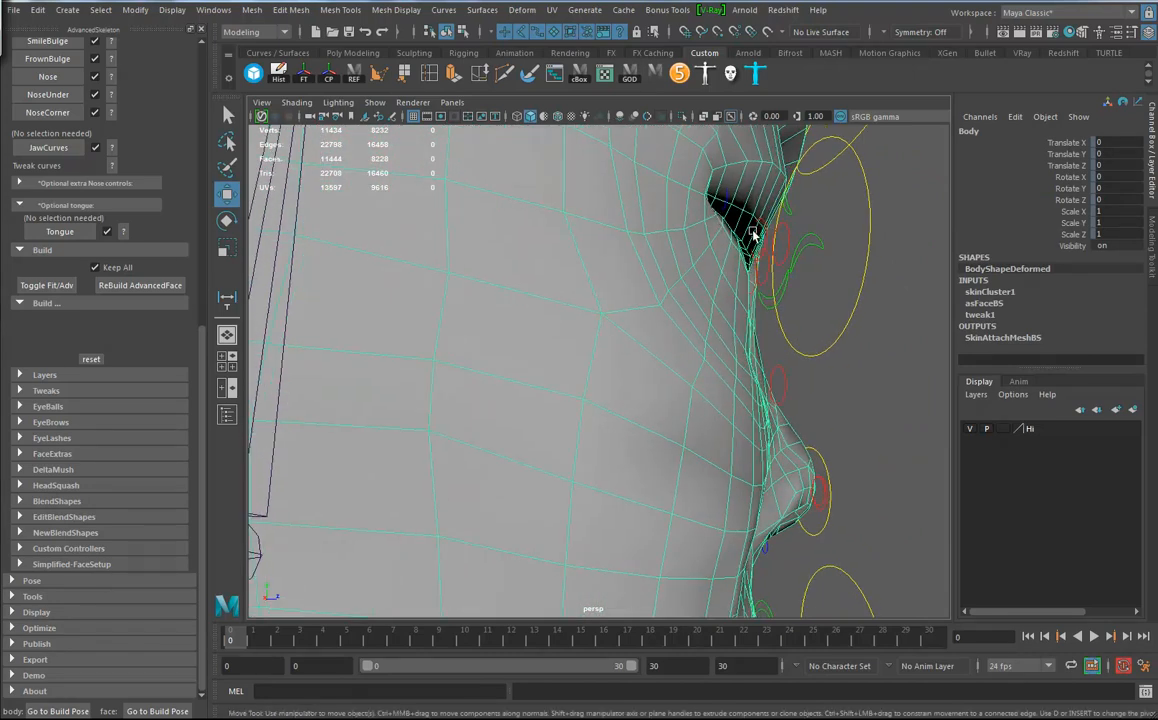
pyautogui.keyDown('alt'); pyautogui.moveTo(747, 230); pyautogui.dragTo(705, 250); pyautogui.keyUp('alt')
pyautogui.keyDown('alt'); pyautogui.moveTo(705, 250); pyautogui.dragTo(726, 289, button='right'); pyautogui.keyUp('alt')
pyautogui.keyDown('alt'); pyautogui.moveTo(726, 289); pyautogui.dragTo(530, 350); pyautogui.keyUp('alt')
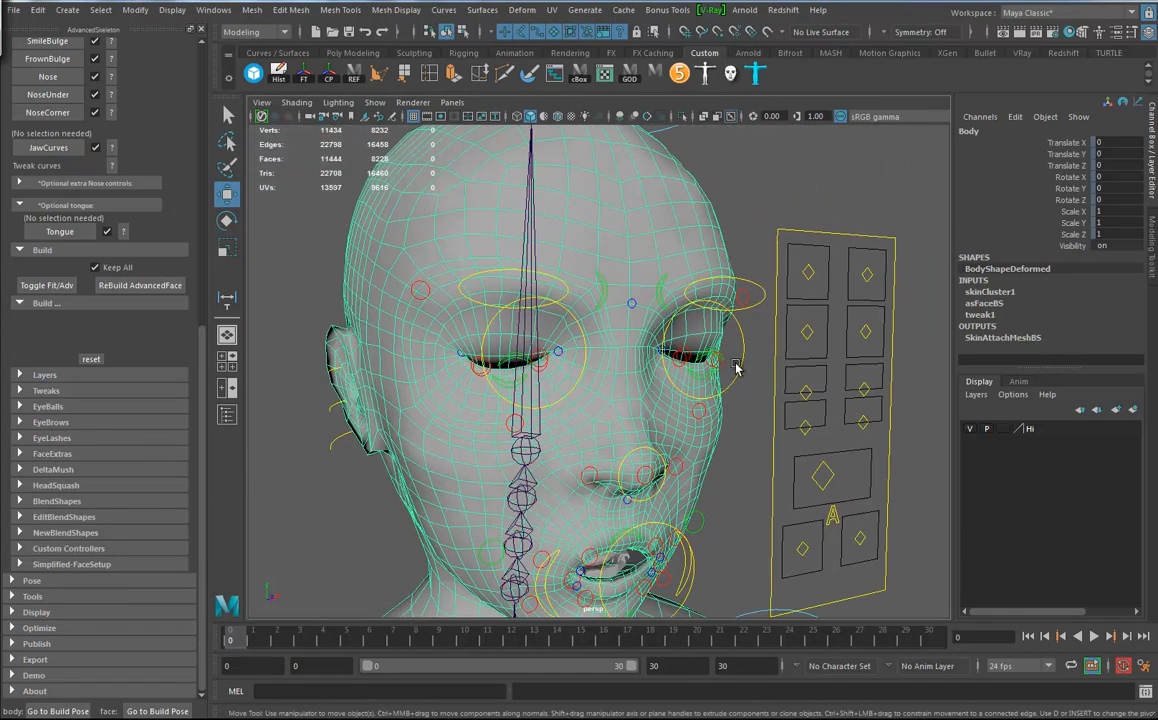
pyautogui.hotkey('ctrl', 'z')
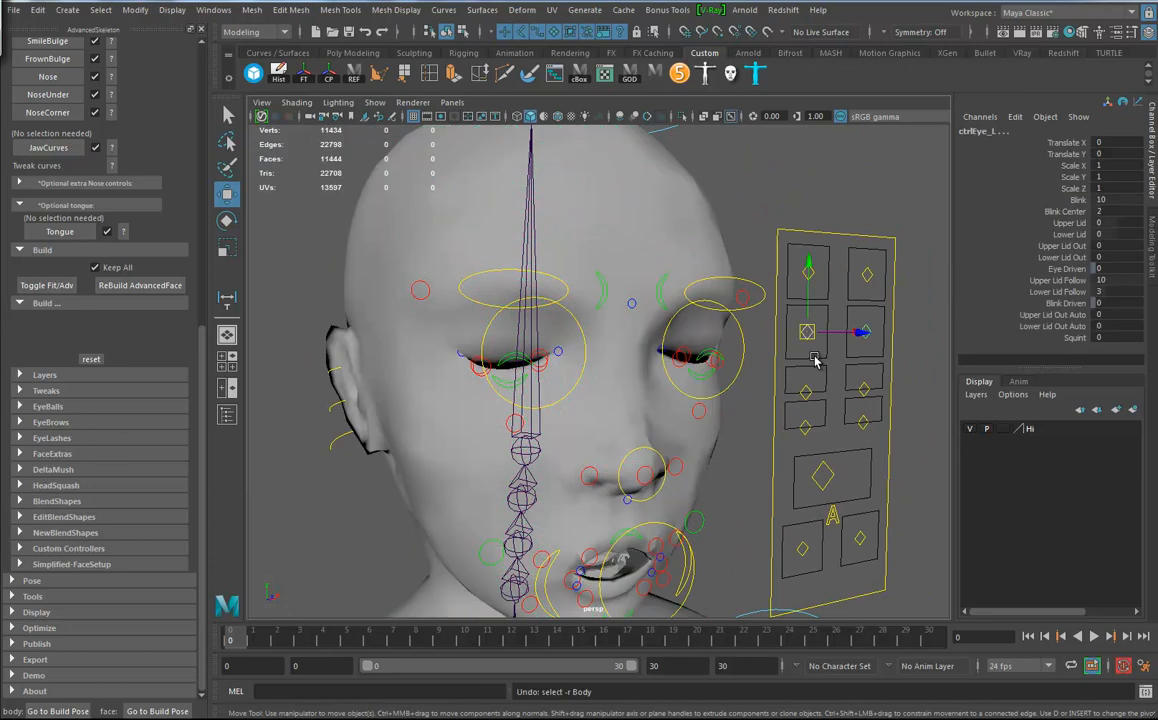
# Step: Try rotating the head control FKHead_M and undo the rotation
pyautogui.keyDown('alt'); pyautogui.moveTo(662, 431); pyautogui.dragTo(385, 440, button='right'); pyautogui.keyUp('alt')
pyautogui.keyDown('alt'); pyautogui.moveTo(385, 440); pyautogui.dragTo(615, 465); pyautogui.keyUp('alt')
pyautogui.keyDown('alt'); pyautogui.moveTo(615, 465); pyautogui.dragTo(650, 403, button='middle'); pyautogui.keyUp('alt')
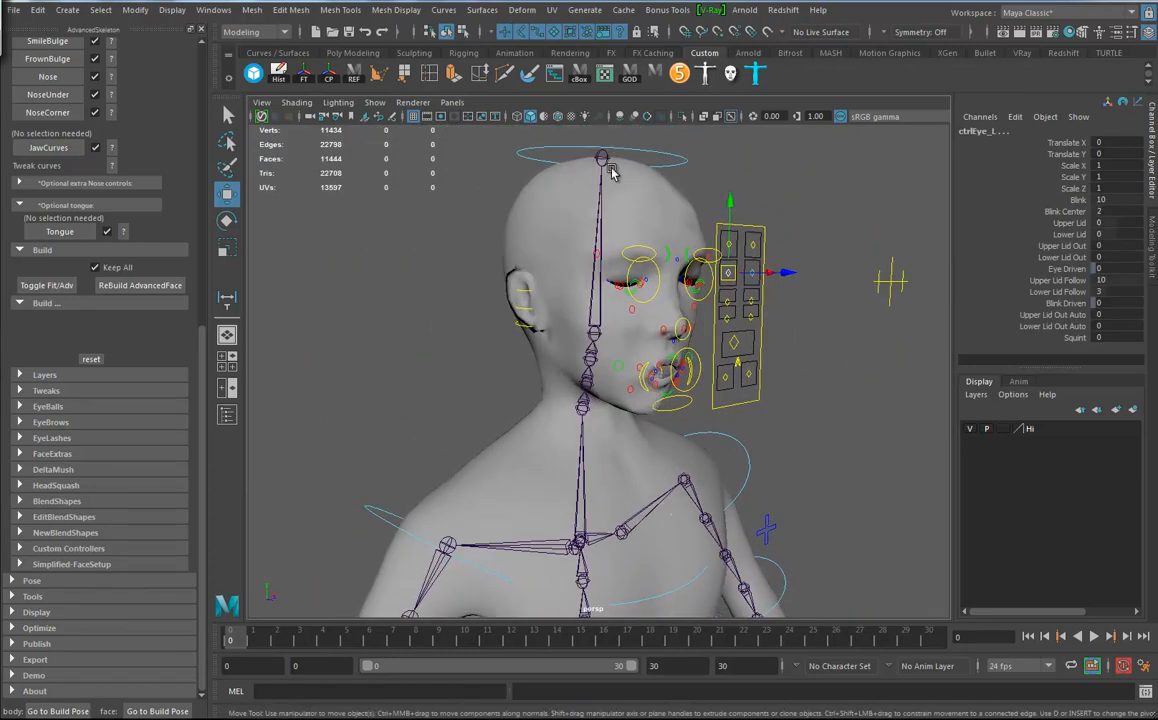
pyautogui.click(545, 166)
pyautogui.press('e')
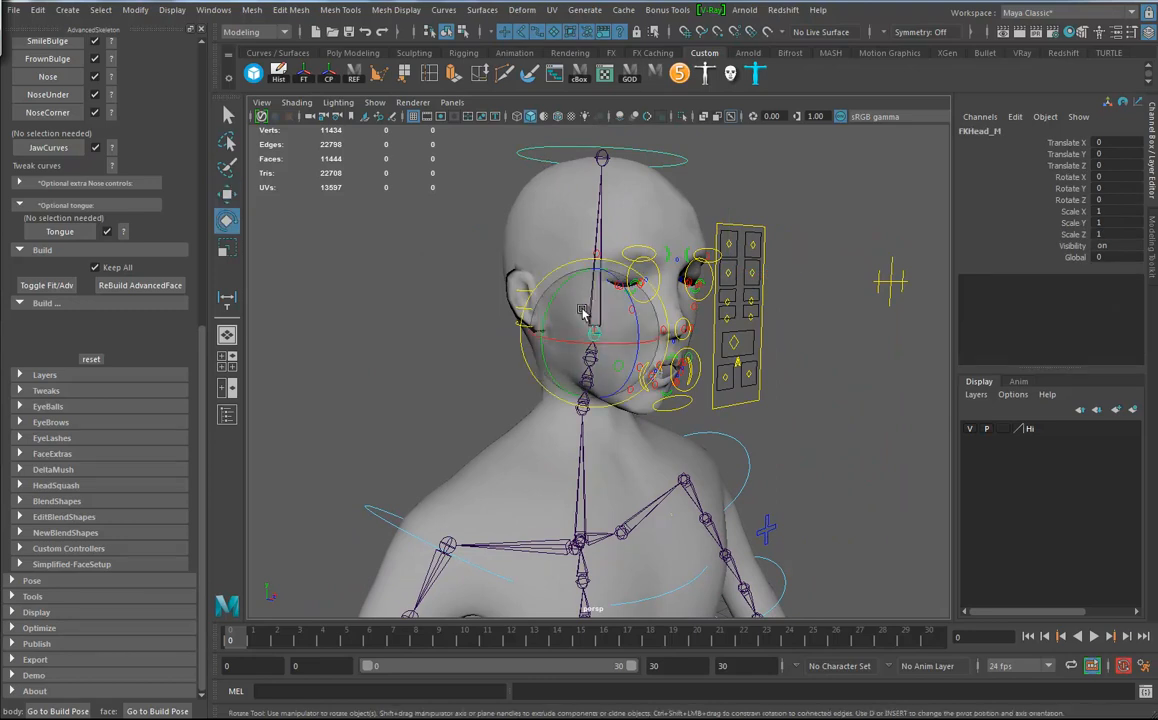
pyautogui.moveTo(615, 318)
pyautogui.mouseDown()
pyautogui.moveTo(605, 322)
pyautogui.moveTo(620, 328)
pyautogui.moveTo(569, 290)
pyautogui.moveTo(620, 313)
pyautogui.mouseUp()
pyautogui.hotkey('ctrl', 'z')
# Step: Open the Reference Editor and select the PoppyDemoRN reference
pyautogui.keyDown('alt'); pyautogui.moveTo(672, 362); pyautogui.dragTo(645, 370); pyautogui.keyUp('alt')
pyautogui.moveTo(645, 370)
pyautogui.keyDown('alt'); pyautogui.mouseDown(button='right')
pyautogui.moveTo(620, 384)
pyautogui.moveTo(646, 362)
pyautogui.moveTo(652, 376)
pyautogui.mouseUp(button='right'); pyautogui.keyUp('alt')
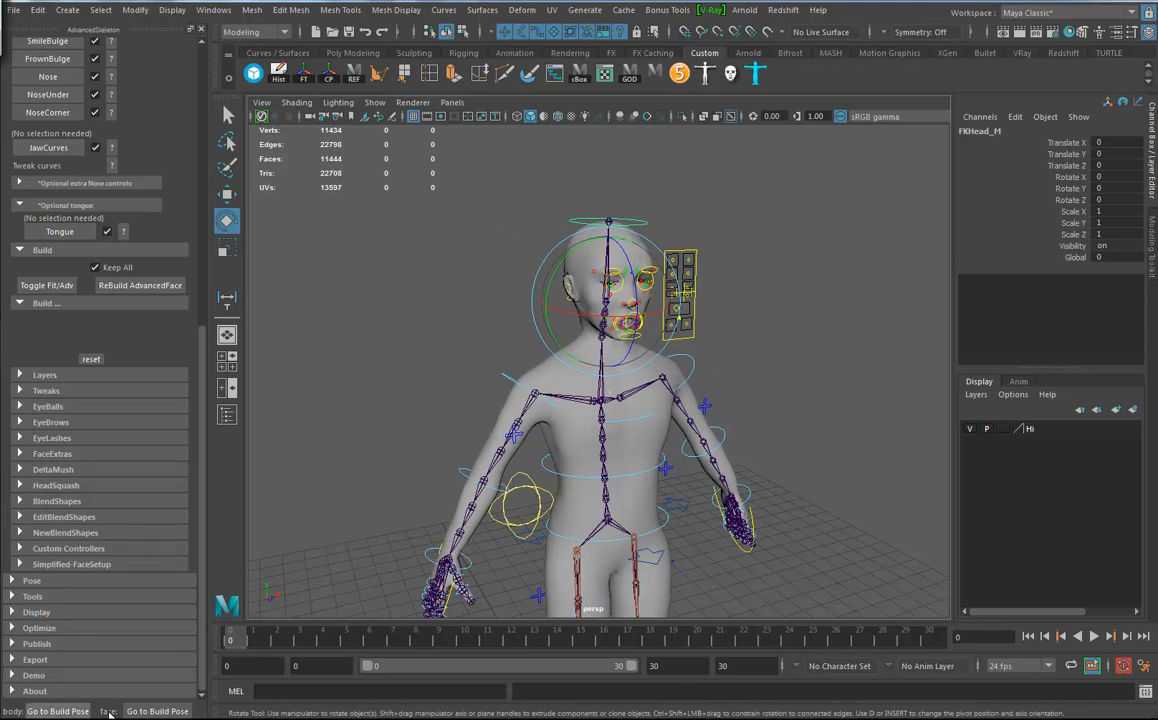
pyautogui.keyDown('alt'); pyautogui.moveTo(716, 479); pyautogui.dragTo(508, 513, button='right'); pyautogui.keyUp('alt')
pyautogui.keyDown('alt'); pyautogui.moveTo(508, 513); pyautogui.dragTo(566, 448); pyautogui.keyUp('alt')
pyautogui.keyDown('alt'); pyautogui.moveTo(561, 460); pyautogui.dragTo(540, 460); pyautogui.keyUp('alt')
pyautogui.keyDown('alt'); pyautogui.moveTo(580, 465); pyautogui.dragTo(588, 400, button='middle'); pyautogui.keyUp('alt')
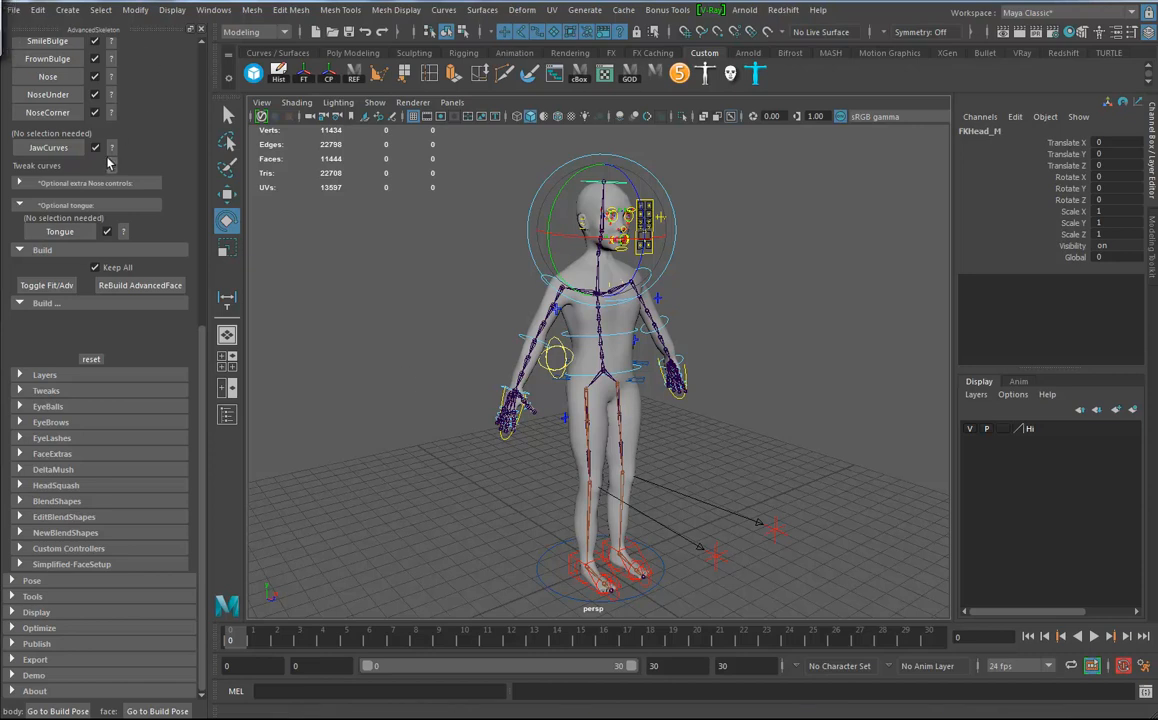
pyautogui.click(14, 9)
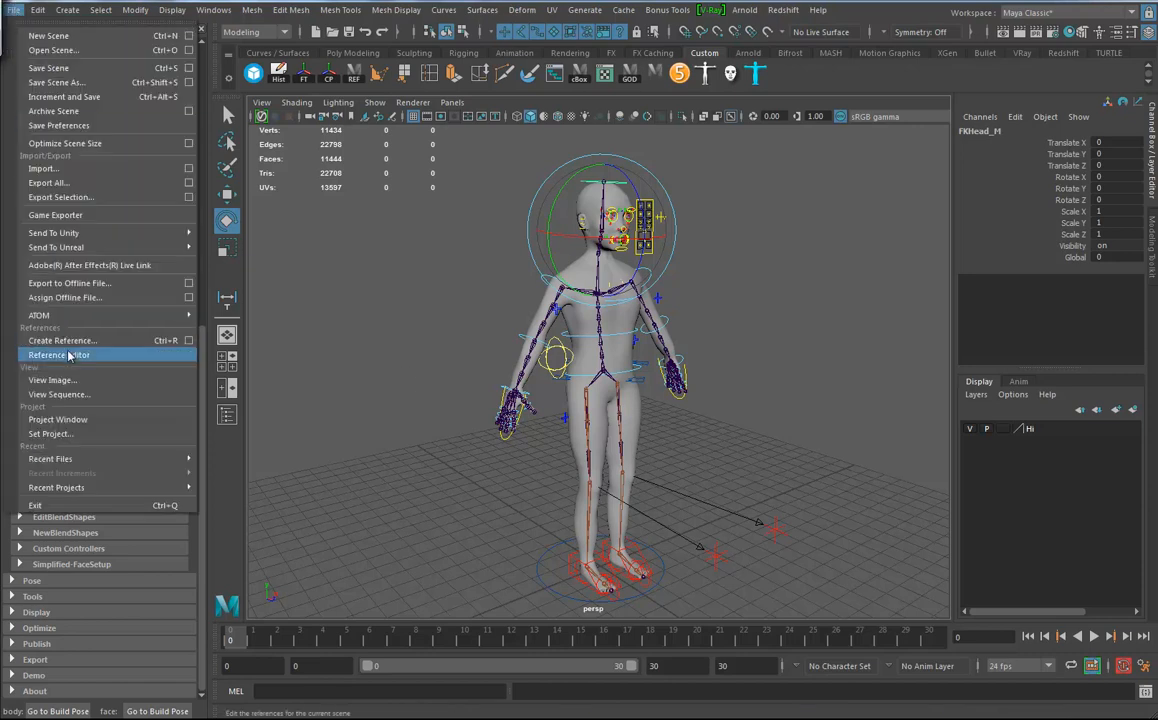
pyautogui.click(58, 326)
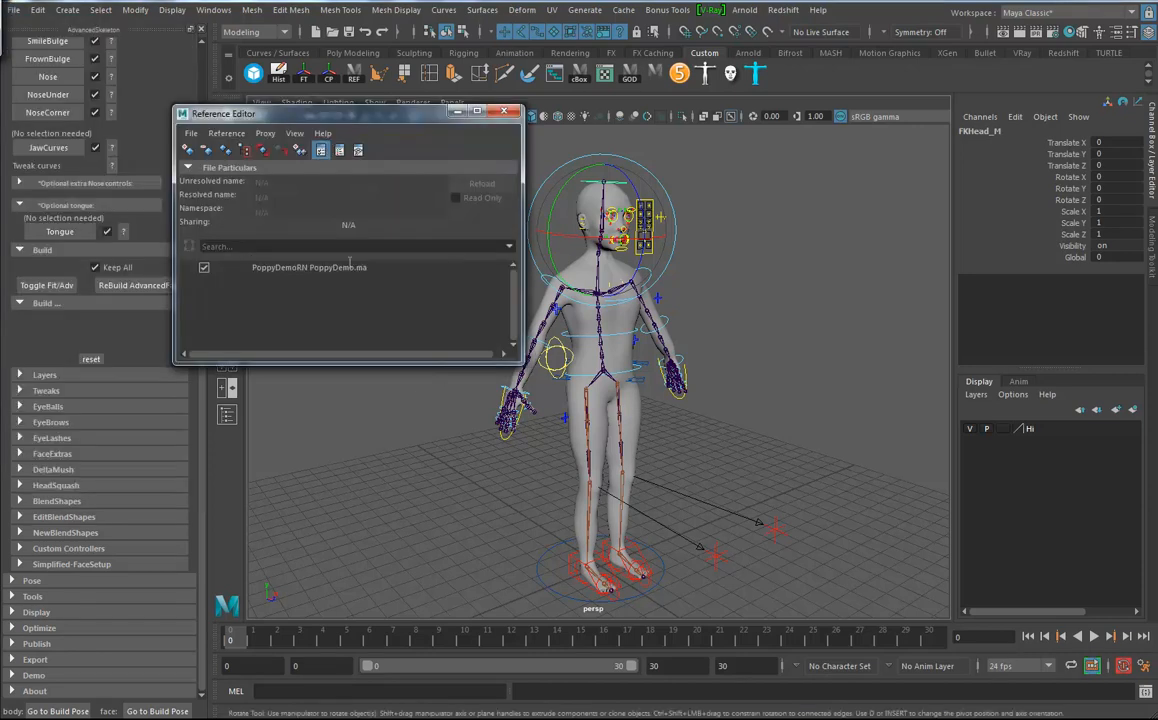
pyautogui.click(268, 268)
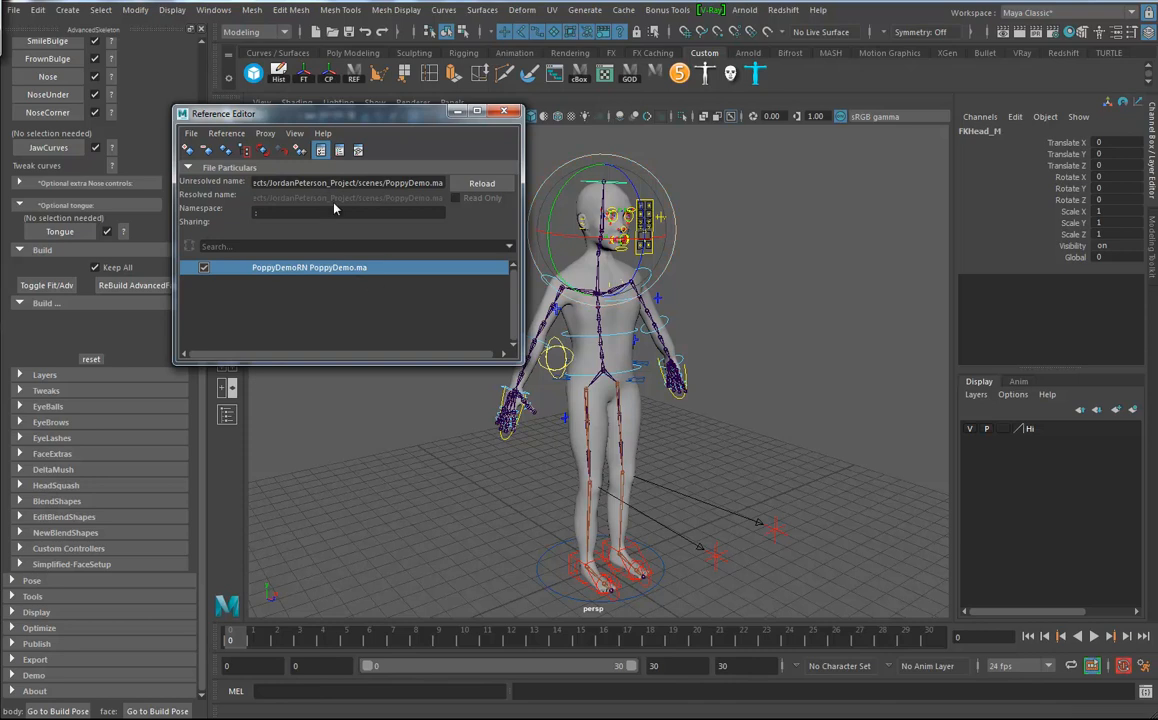
# Step: Import the objects from the selected PoppyDemo reference into the scene and close the Reference Editor
pyautogui.click(220, 134)
pyautogui.moveTo(190, 134)
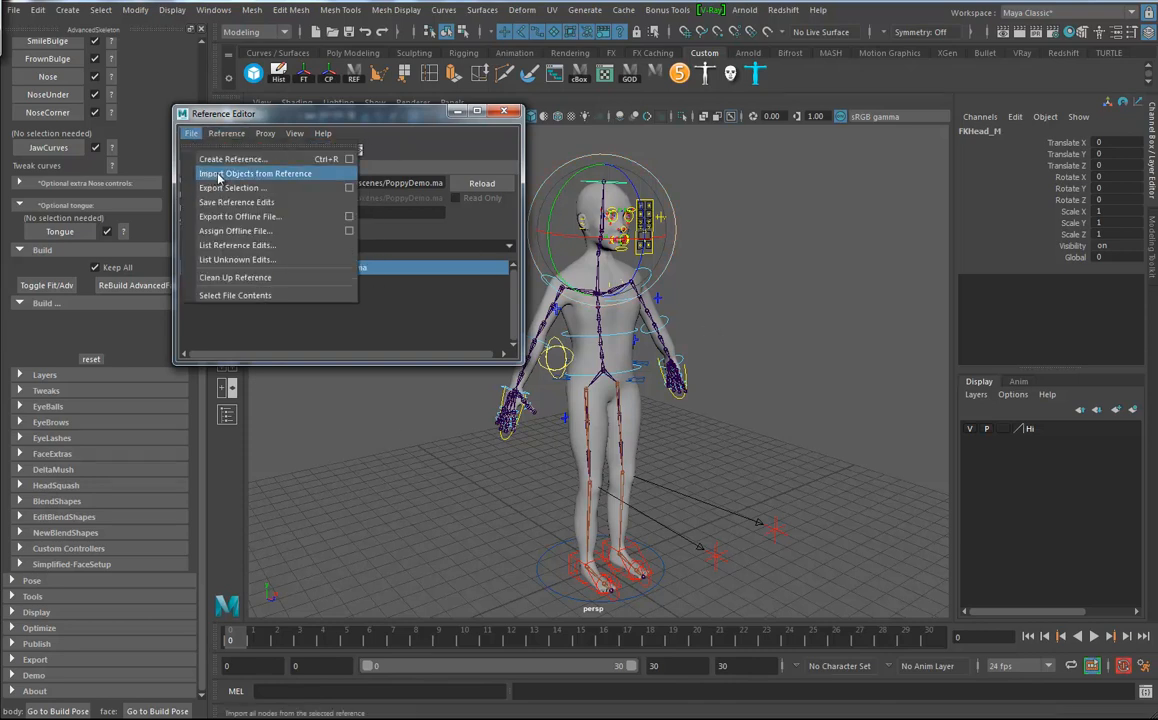
pyautogui.click(258, 175)
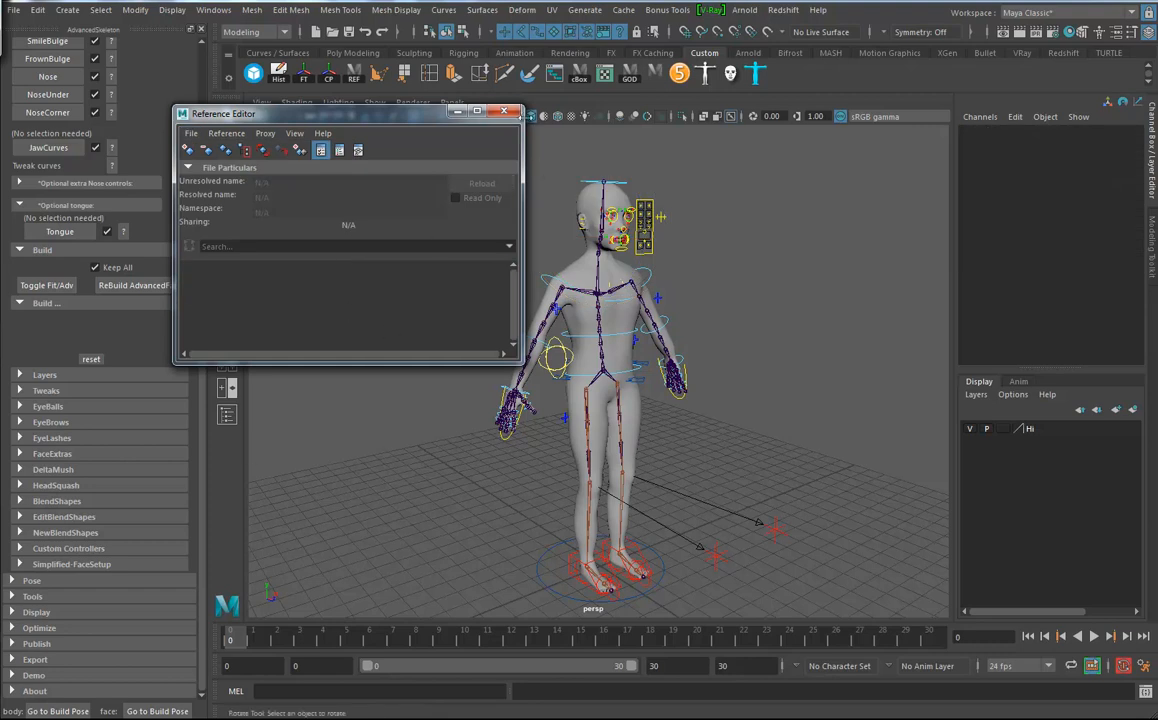
pyautogui.click(505, 111)
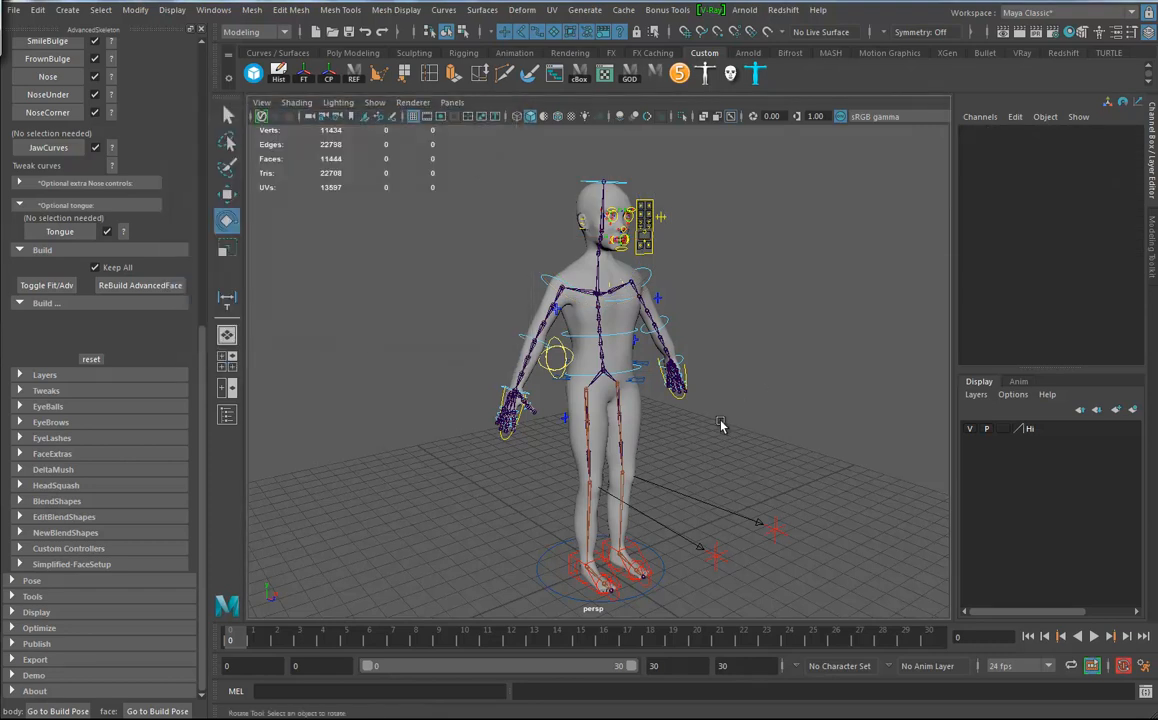